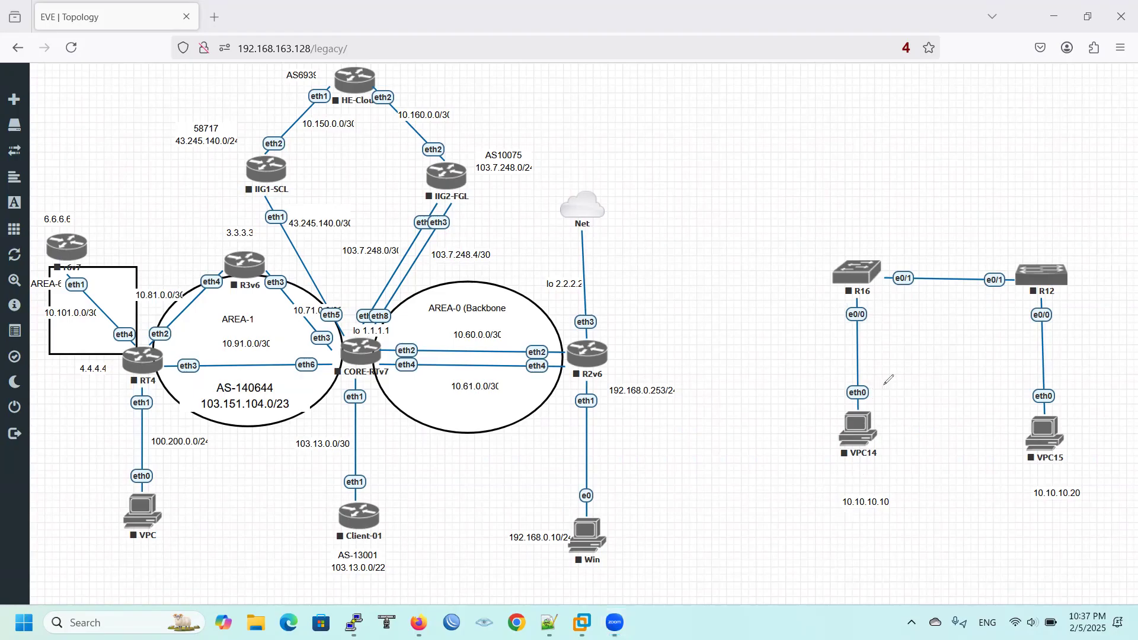
mouse_move(830, 494)
mouse_down()
mouse_move(918, 490)
mouse_move(883, 525)
mouse_up()
mouse_move(1020, 485)
mouse_down()
mouse_move(1045, 521)
mouse_move(1032, 520)
mouse_up()
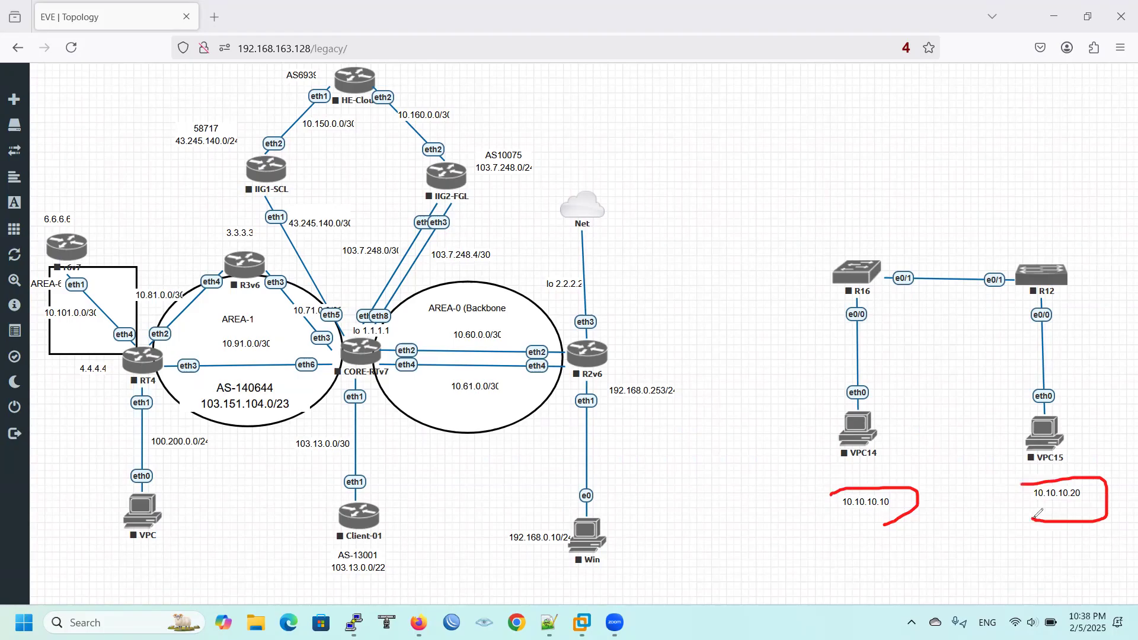
drag(871, 511, 881, 510)
drag(602, 354, 856, 274)
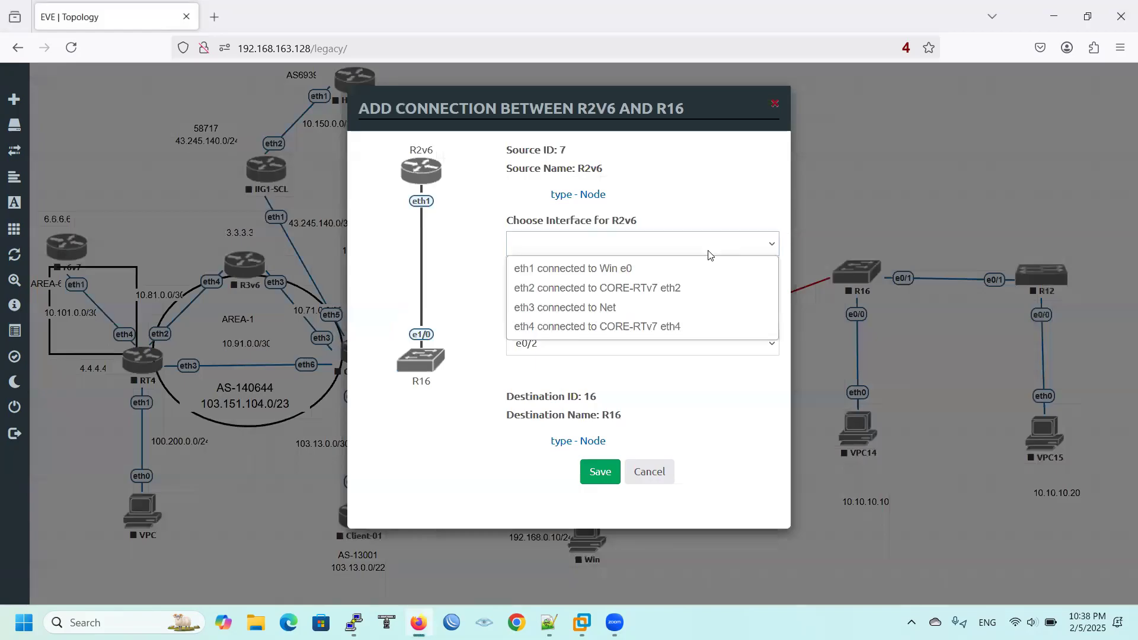
click(710, 248)
click(838, 213)
click(838, 212)
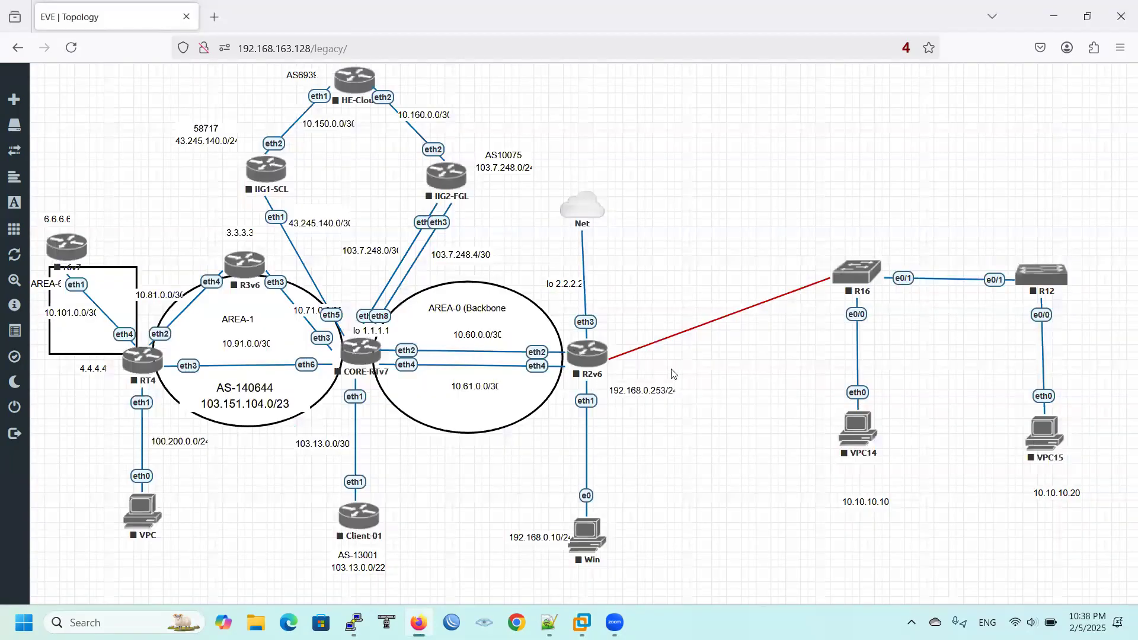
- Edit the R2v6 node so that it has 6 Ethernet interfaces, and save the change
right_click(588, 361)
click(653, 528)
click(651, 556)
key(BackSpace)
text(6)
scroll(652, 474, down, 5)
click(492, 570)
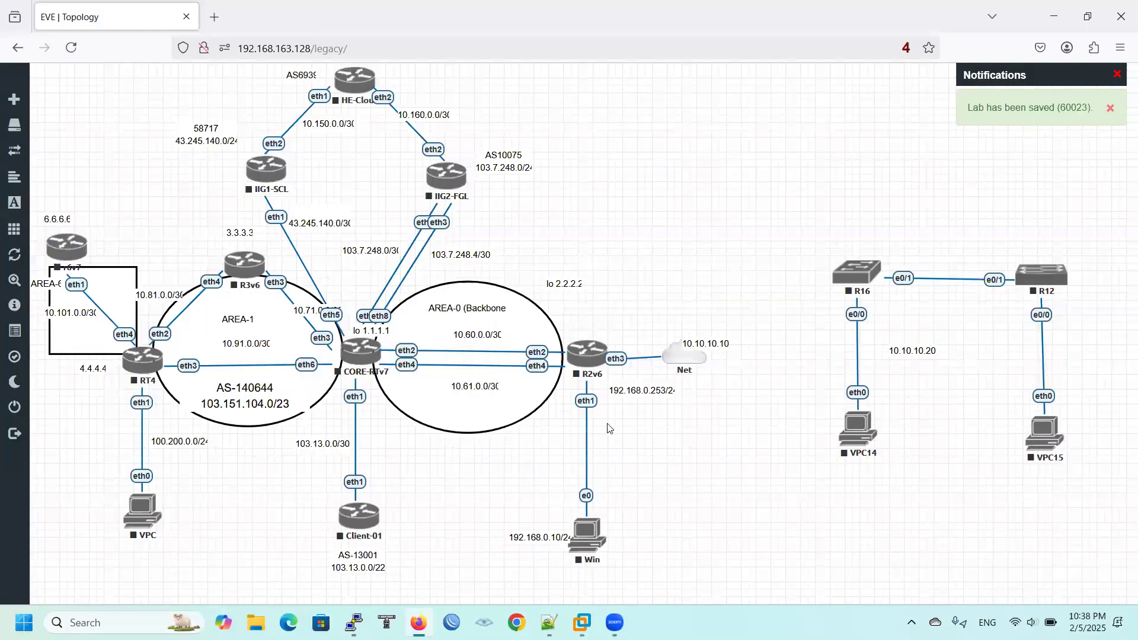
- Move the Net cloud above R2v6 and connect R2v6 interface eth5 to R16 interface e0/2
drag(690, 360, 587, 237)
drag(604, 359, 853, 273)
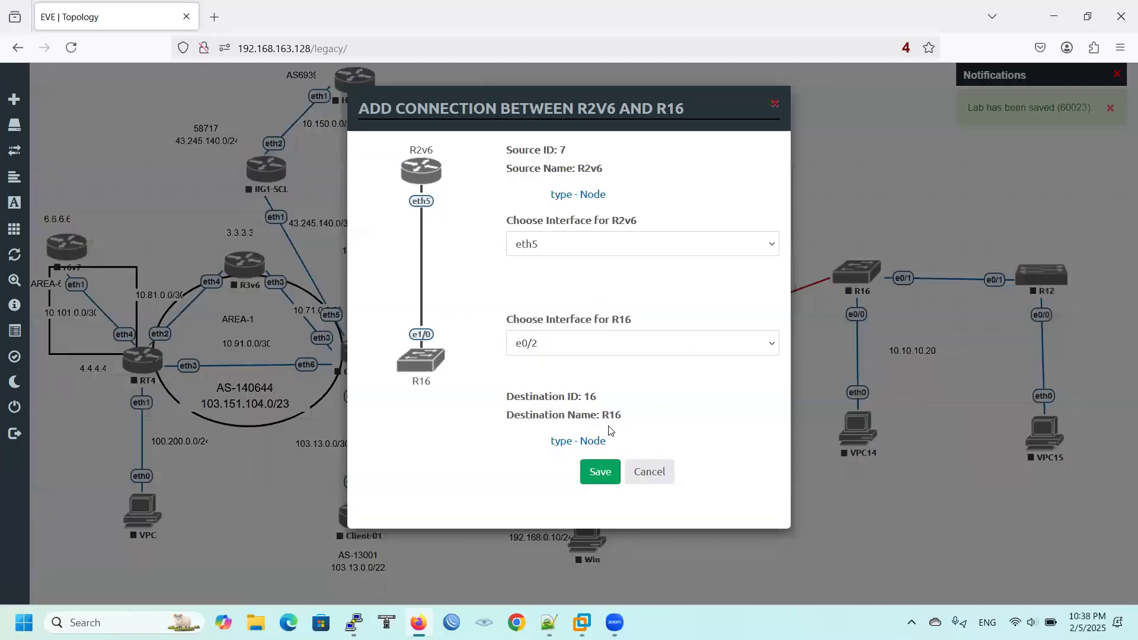
click(598, 472)
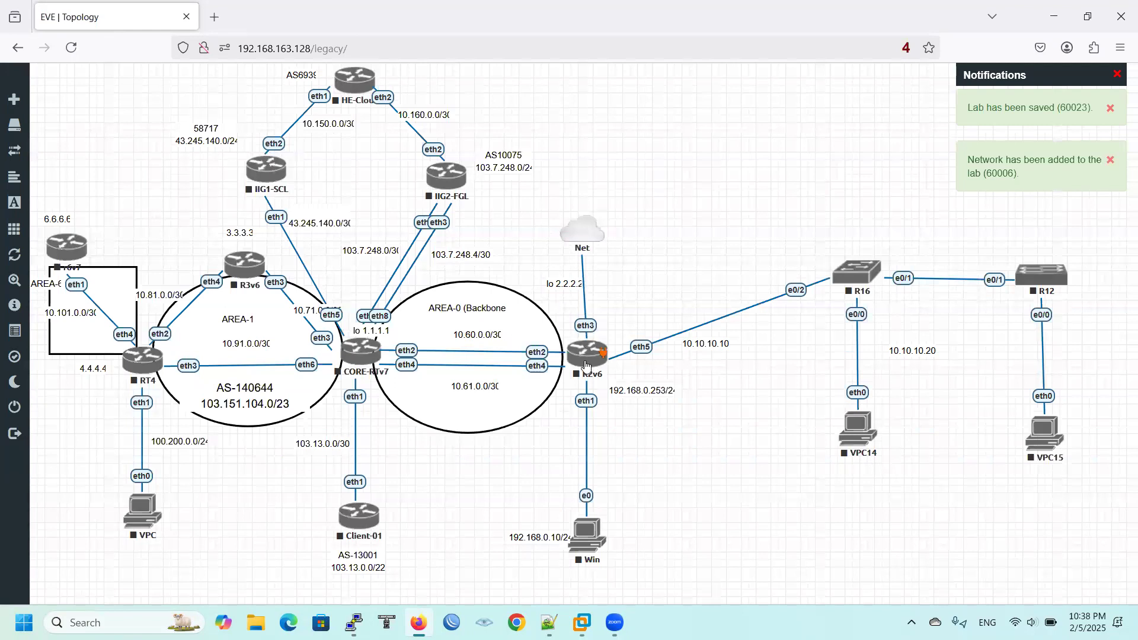
- Start R2v6 and move the 10.10.10.10 label below VPC14 and the 10.10.10.20 label below VPC15
right_click(589, 360)
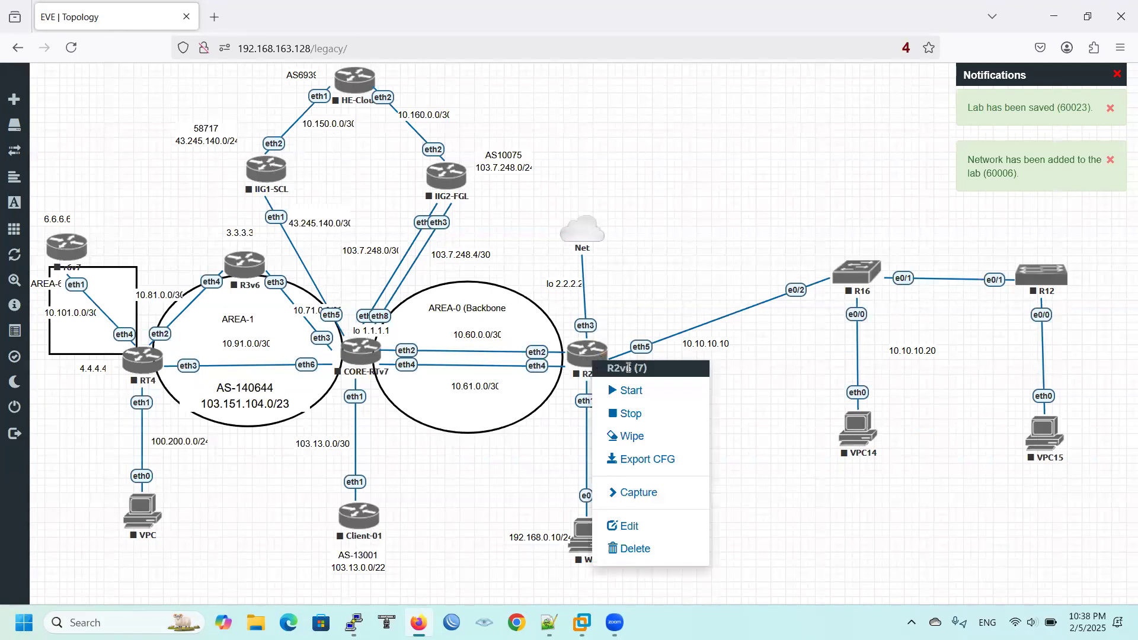
click(637, 395)
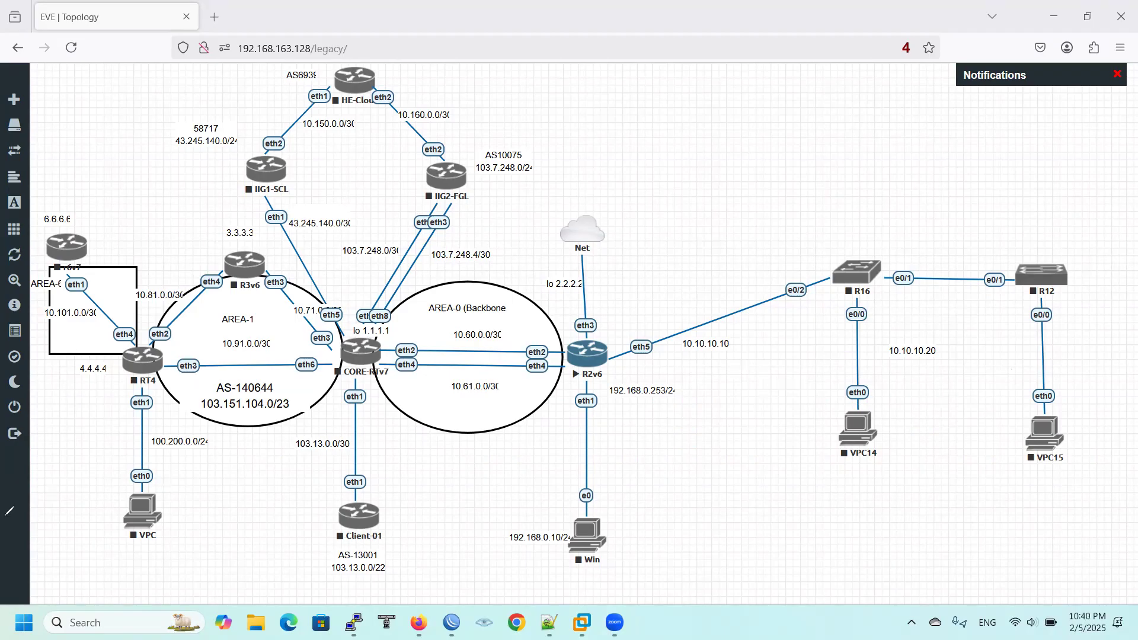
drag(715, 346, 859, 487)
drag(914, 351, 1043, 481)
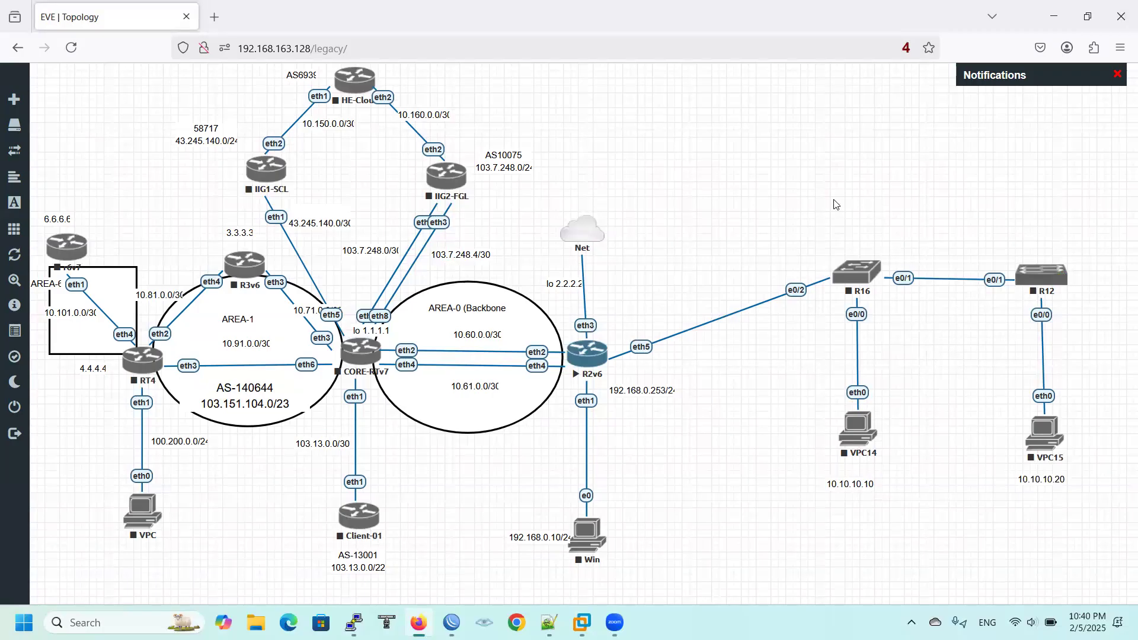
- Add a text note in the empty area above R16 with the lines "MGMT-VLAN: 500", "VLAN 501" and "VLAN 502"
right_click(734, 120)
click(770, 243)
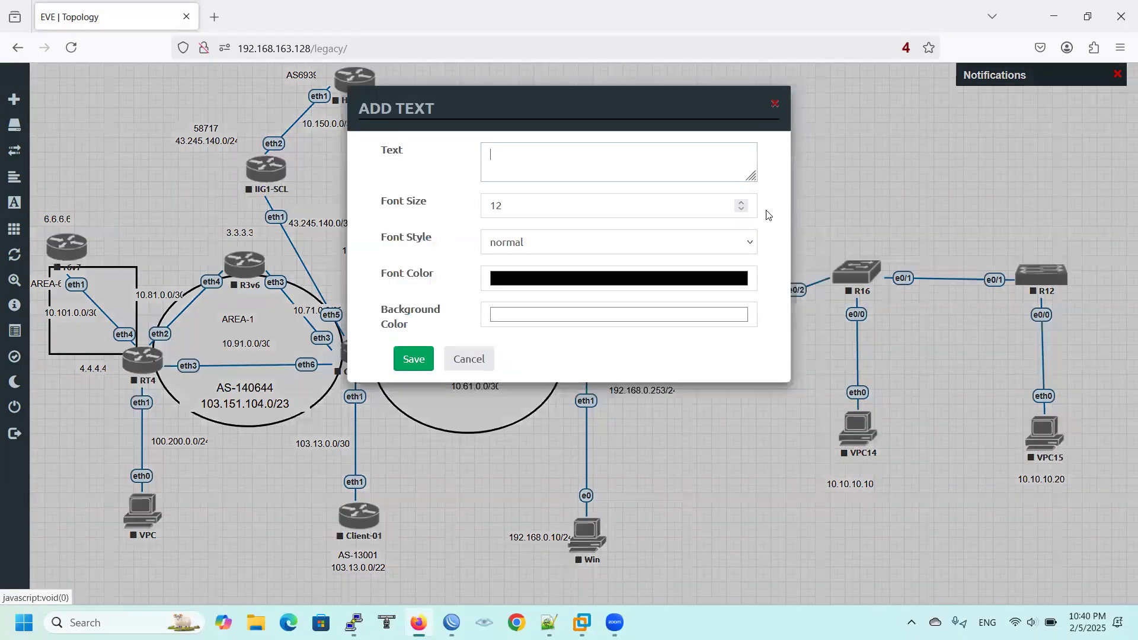
text(MGMT)
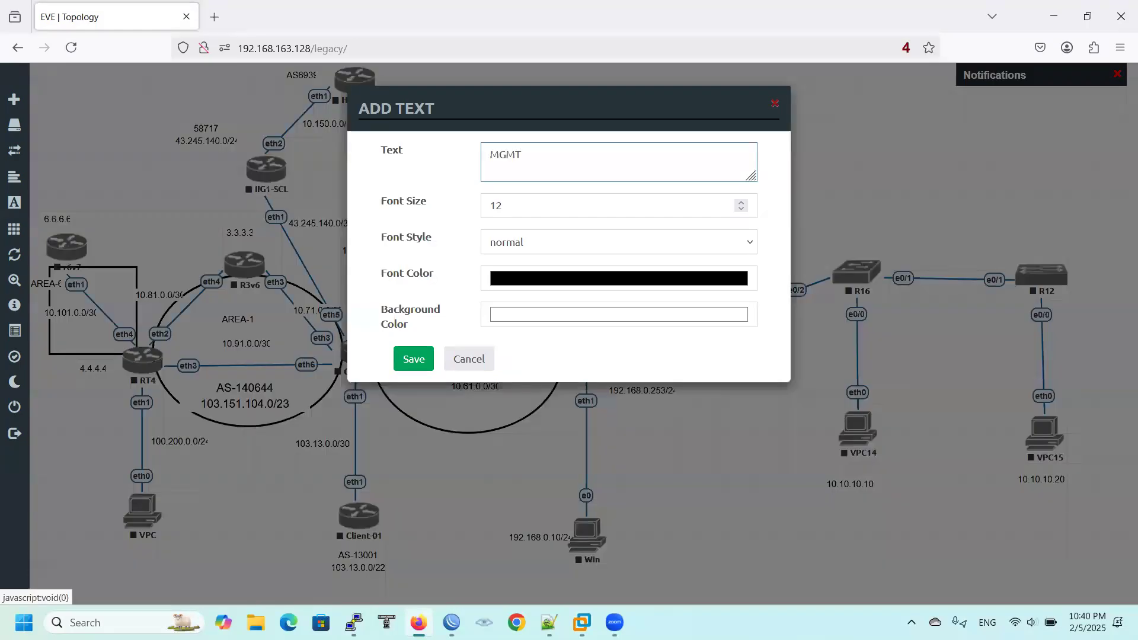
text(-VLAN)
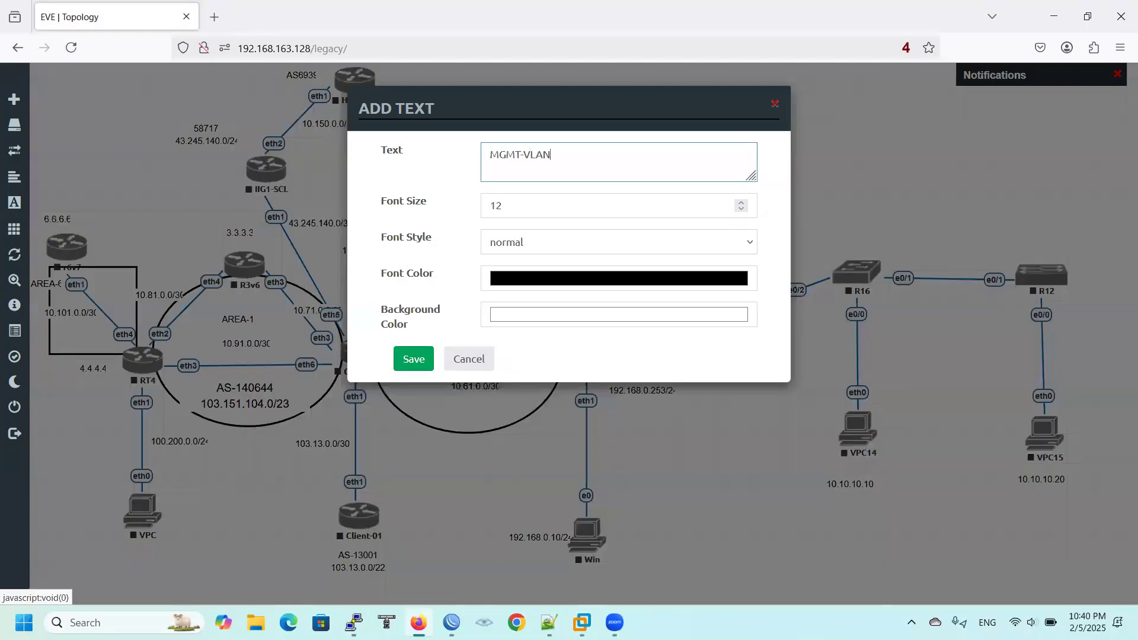
text(: 500)
text(VLAN 501)
key(Return)
text(VLAN)
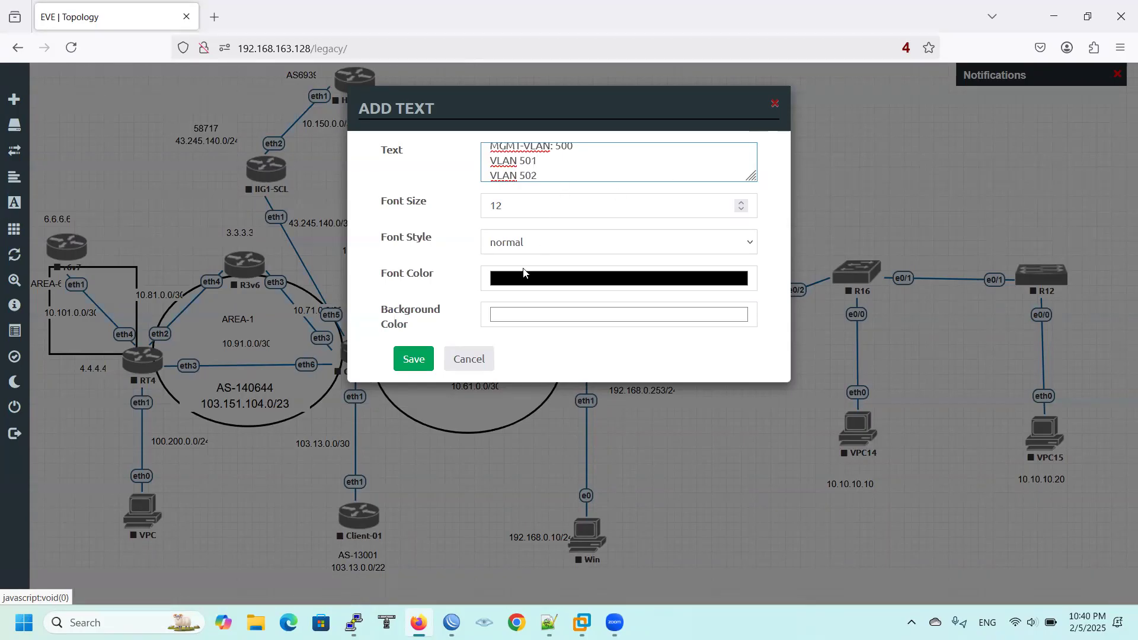
click(416, 366)
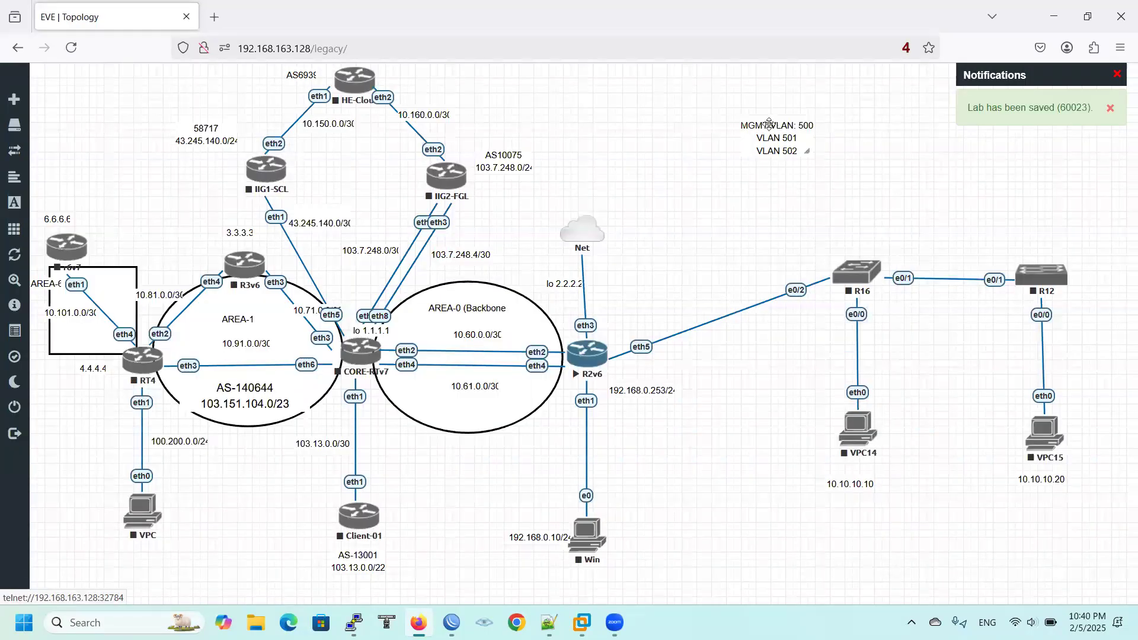
- Duplicate the VLAN text note and place the copy below VPC14's address label
double_click(773, 131)
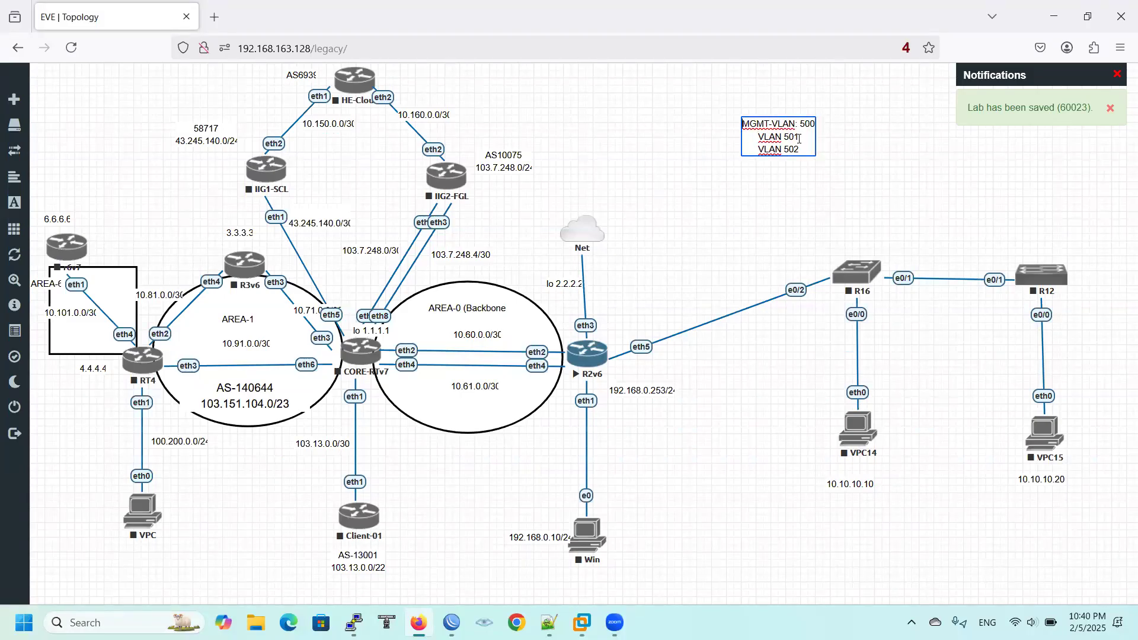
right_click(795, 148)
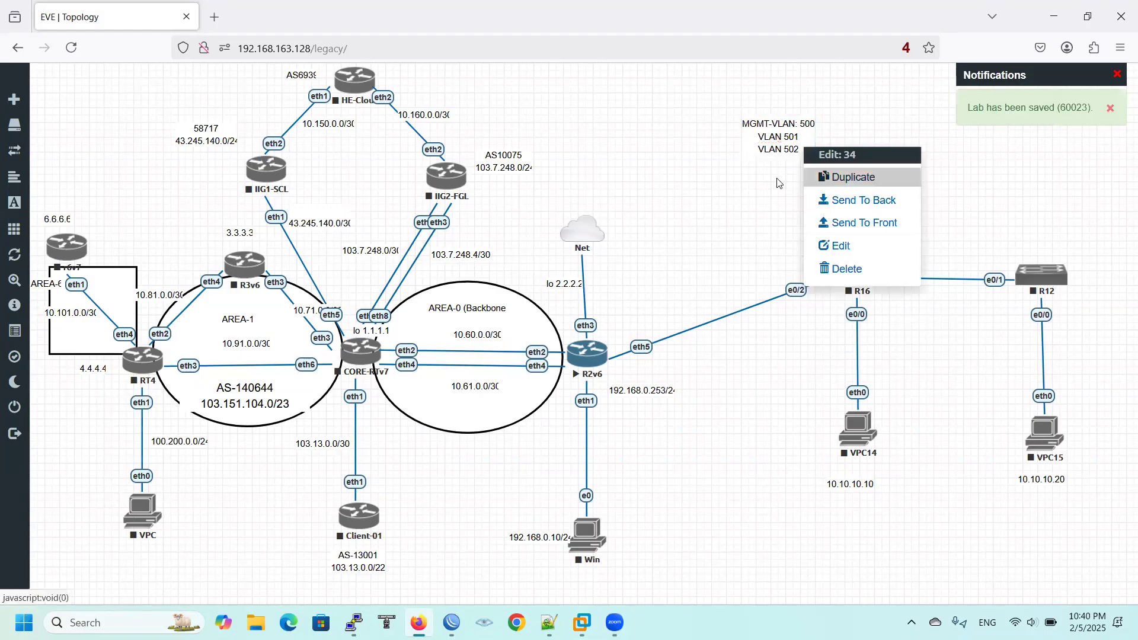
click(820, 181)
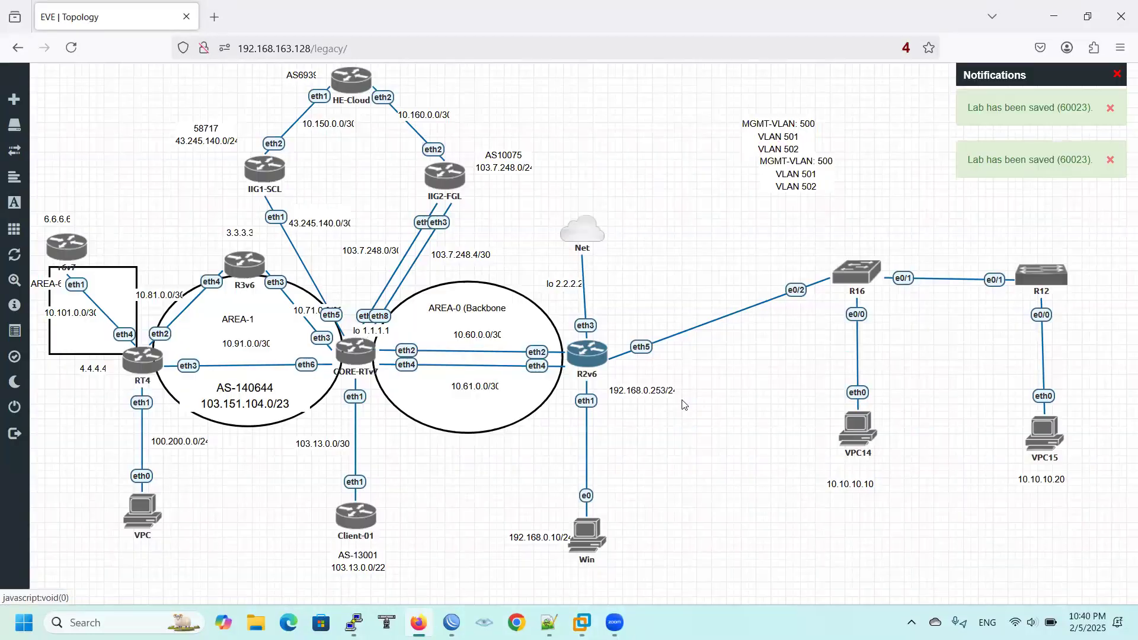
drag(807, 186, 872, 539)
- Trim the copied note below VPC14 so that it contains only "VLAN 502"
double_click(862, 532)
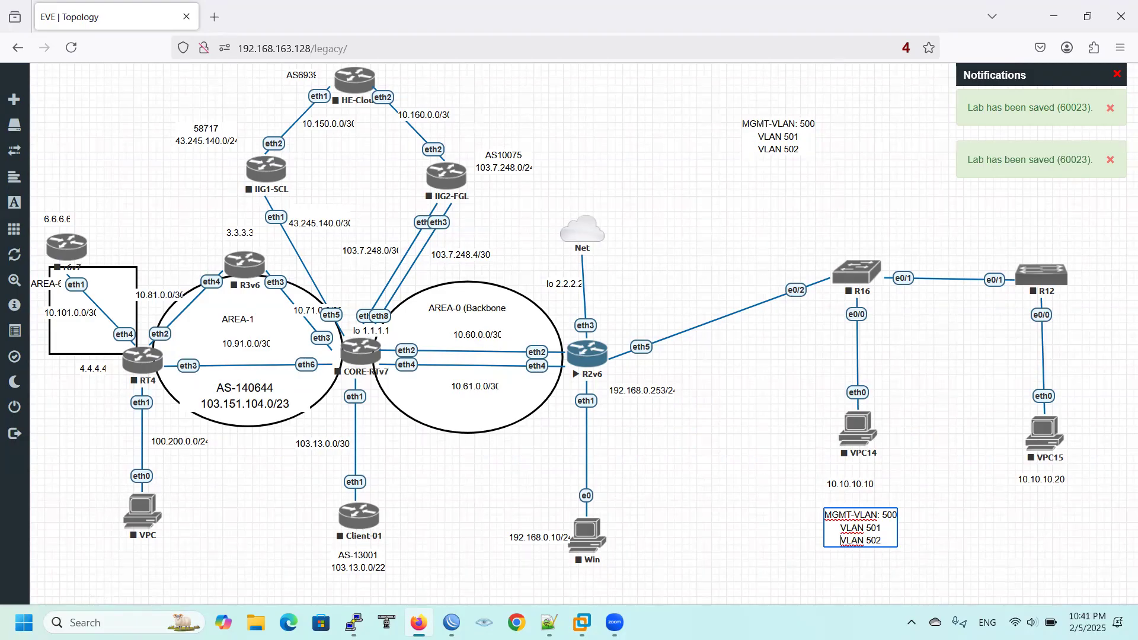
key(BackSpace)
key(BackSpace)
key(BackSpace)
key(BackSpace)
key(BackSpace)
key(BackSpace)
key(BackSpace)
key(BackSpace)
key(BackSpace)
key(BackSpace)
key(BackSpace)
key(BackSpace)
key(BackSpace)
key(BackSpace)
key(BackSpace)
key(BackSpace)
key(BackSpace)
key(BackSpace)
key(BackSpace)
key(BackSpace)
key(BackSpace)
key(BackSpace)
key(BackSpace)
key(BackSpace)
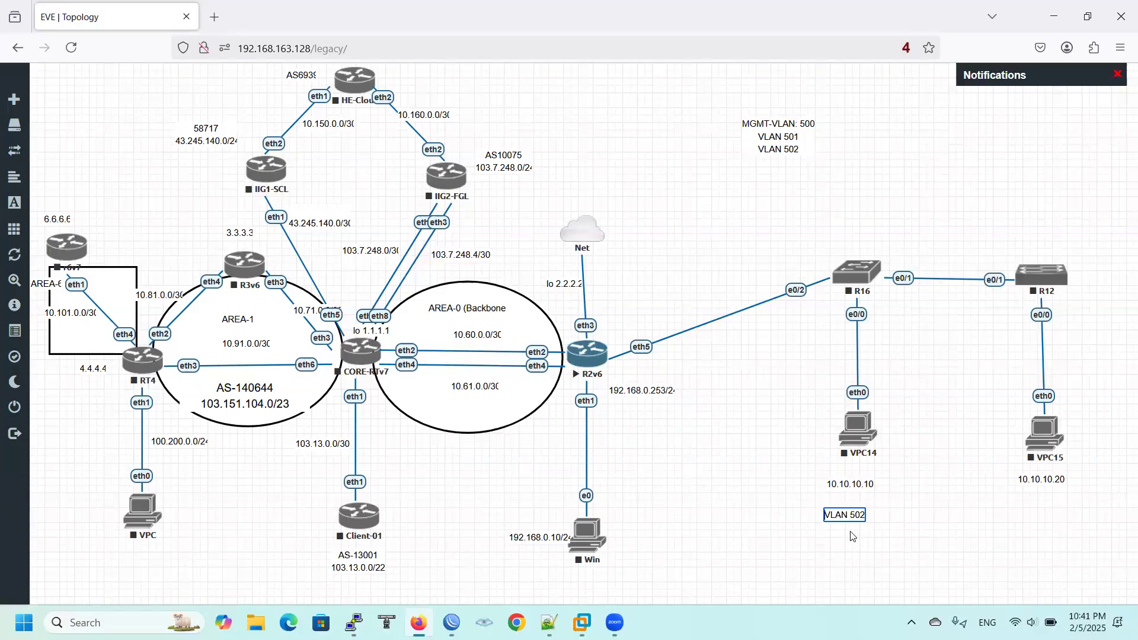
- Duplicate the VLAN 502 label and place one copy below VPC14 and the other below VPC15
drag(848, 513, 1041, 510)
right_click(1041, 510)
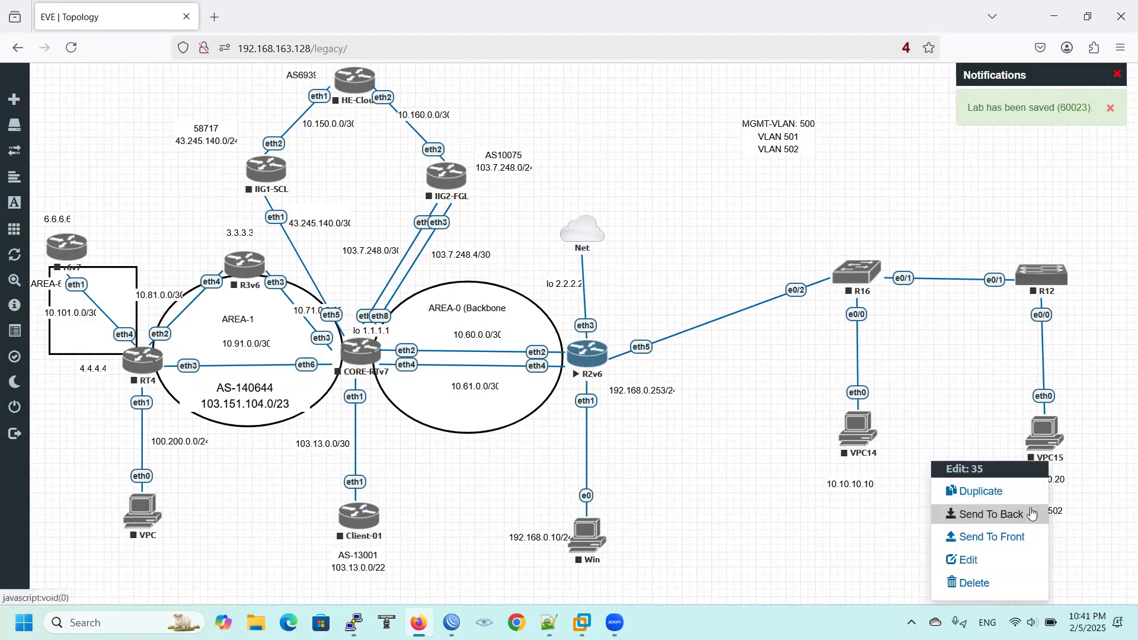
click(992, 493)
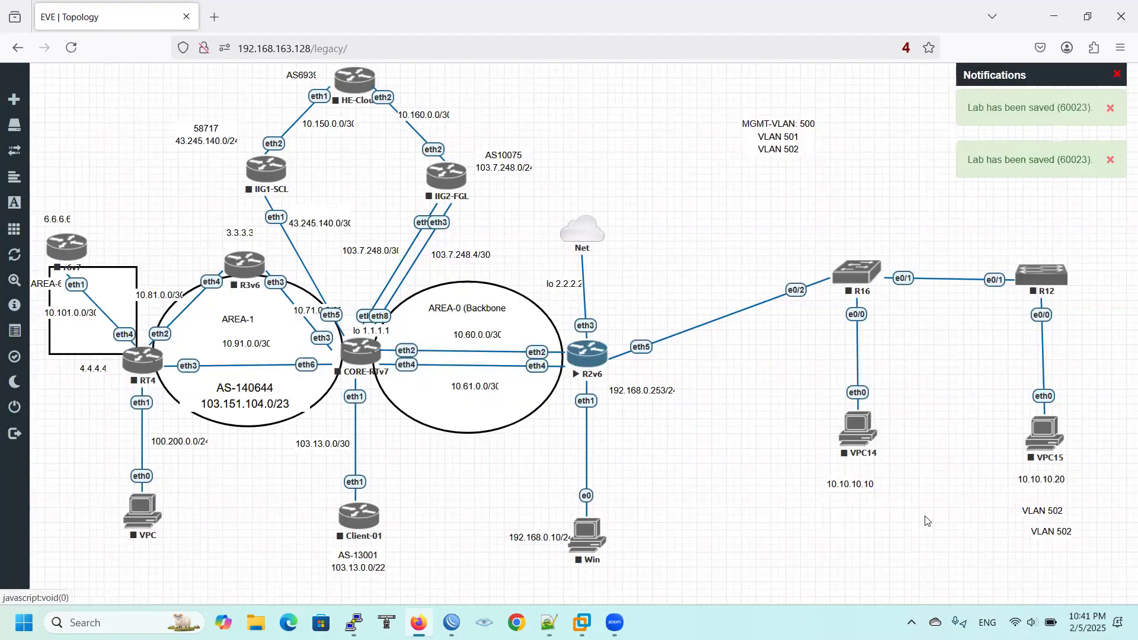
drag(1048, 508, 870, 515)
drag(1056, 526, 1055, 512)
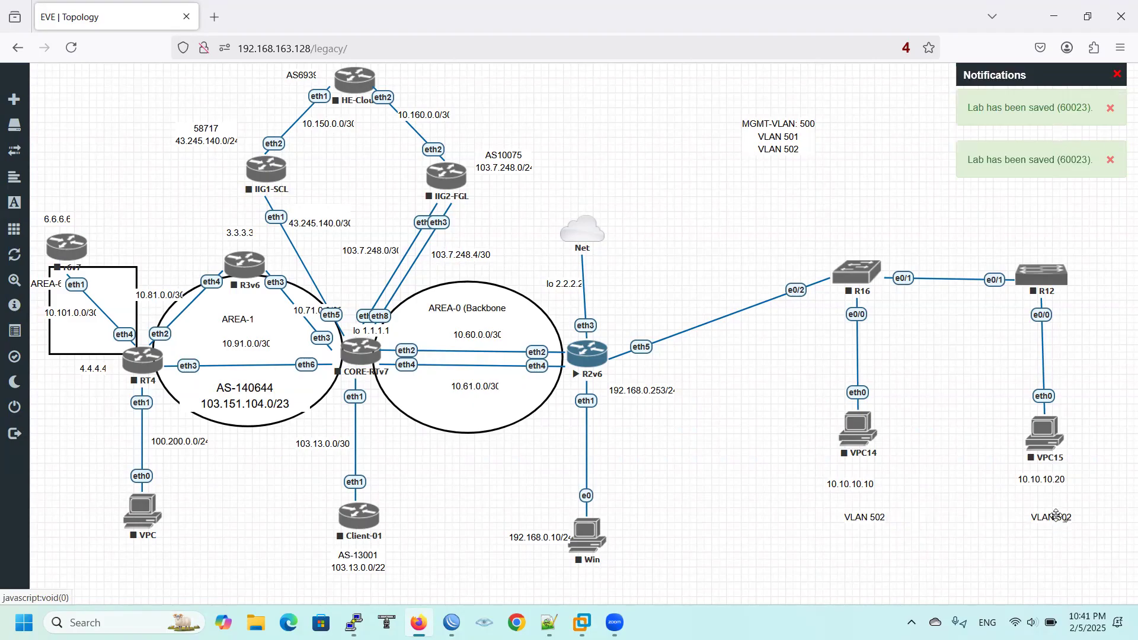
- Change the VLAN label below VPC14 to "VLAN 501"
double_click(877, 517)
text(1)
click(803, 462)
- Remove the VLAN 501 and VLAN 502 lines from the original note, keeping only "MGMT-VLAN: 500"
double_click(769, 138)
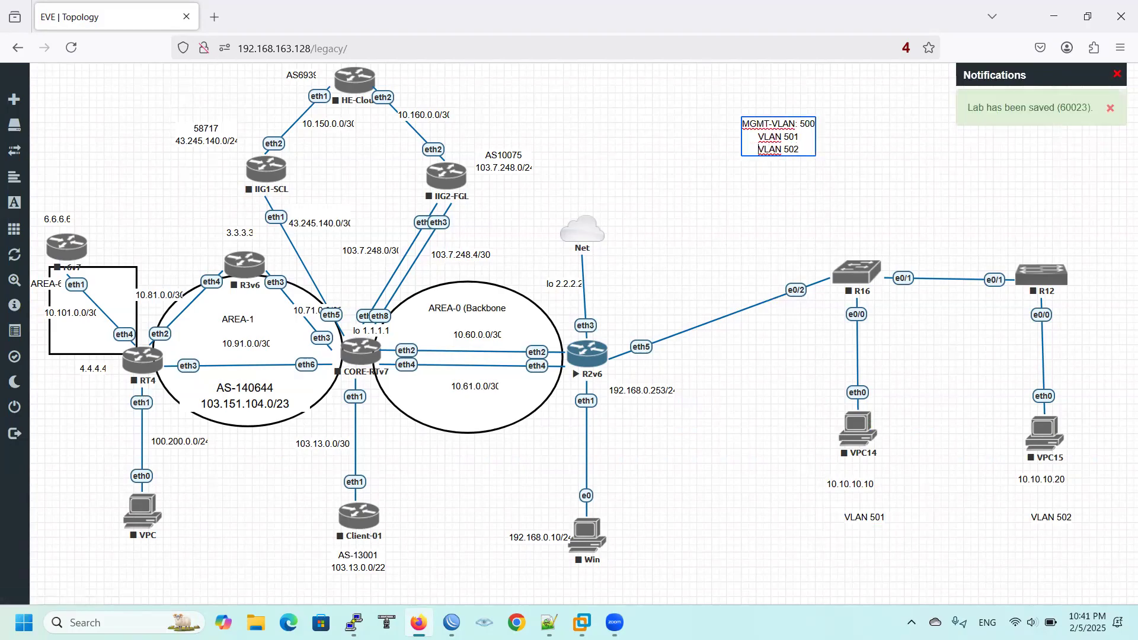
key(BackSpace)
key(BackSpace)
key(BackSpace)
key(BackSpace)
key(BackSpace)
key(BackSpace)
key(BackSpace)
key(BackSpace)
key(BackSpace)
key(BackSpace)
key(BackSpace)
key(BackSpace)
key(BackSpace)
key(BackSpace)
key(BackSpace)
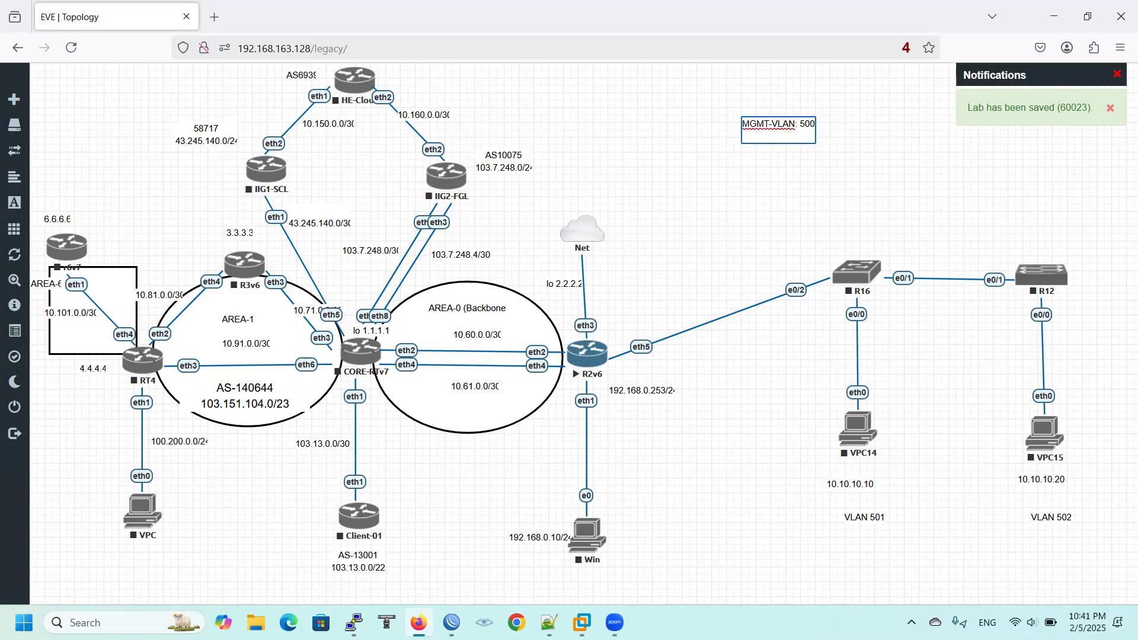
click(783, 184)
- Move the MGMT-VLAN: 500 label above R16 and place a duplicate of it above R12
drag(783, 124, 868, 235)
right_click(868, 235)
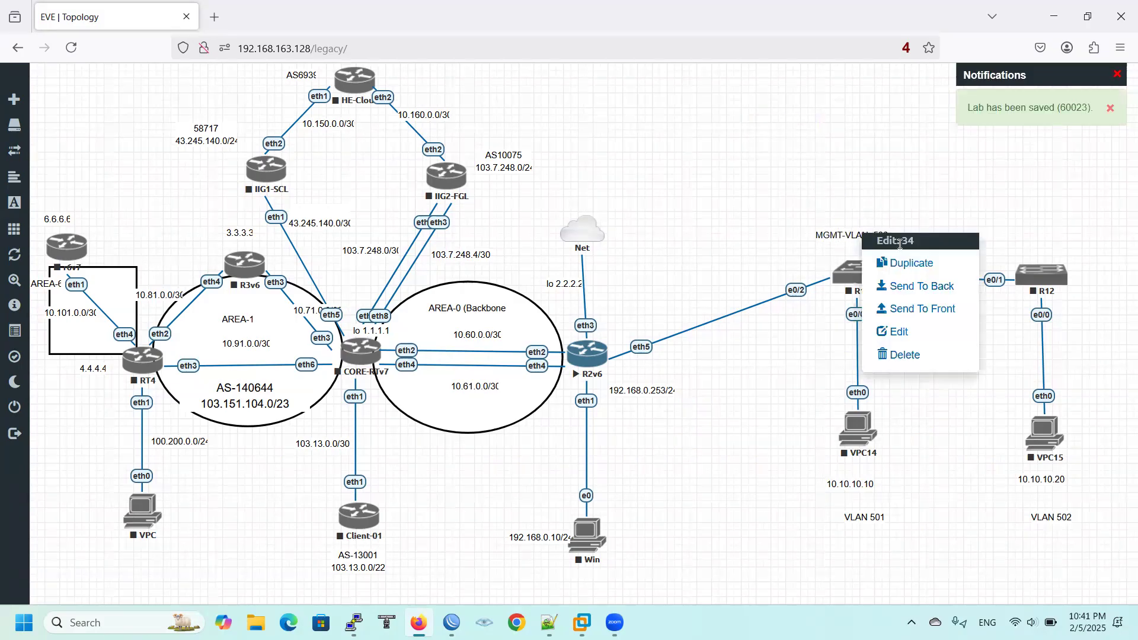
click(882, 264)
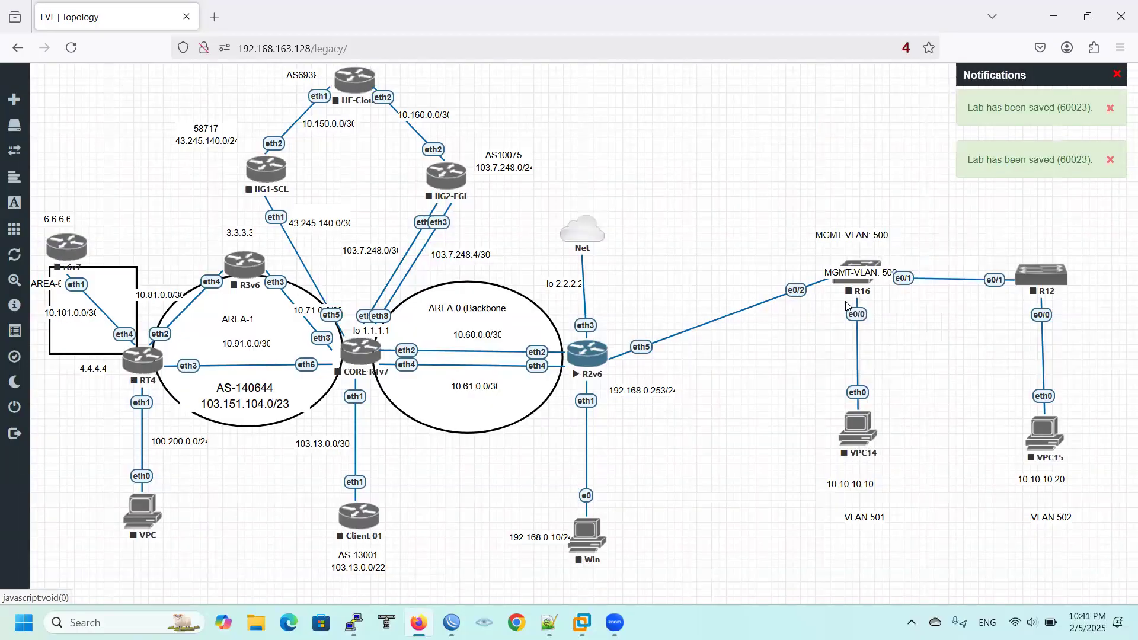
drag(852, 271, 1019, 238)
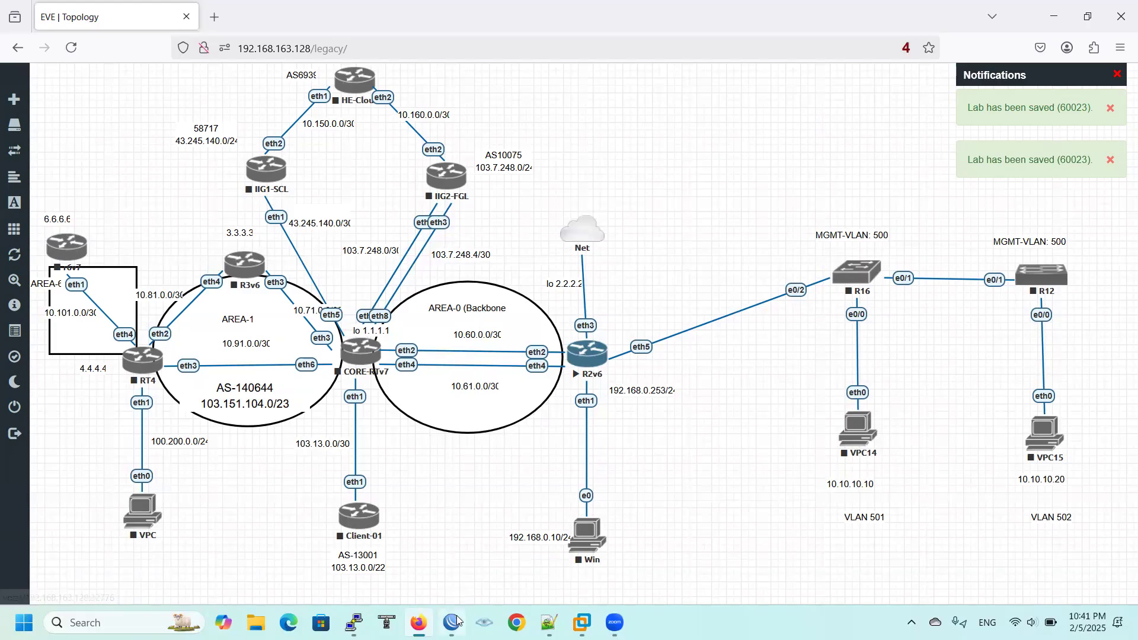
- Start the switch nodes R16 and R12
mouse_move(454, 621)
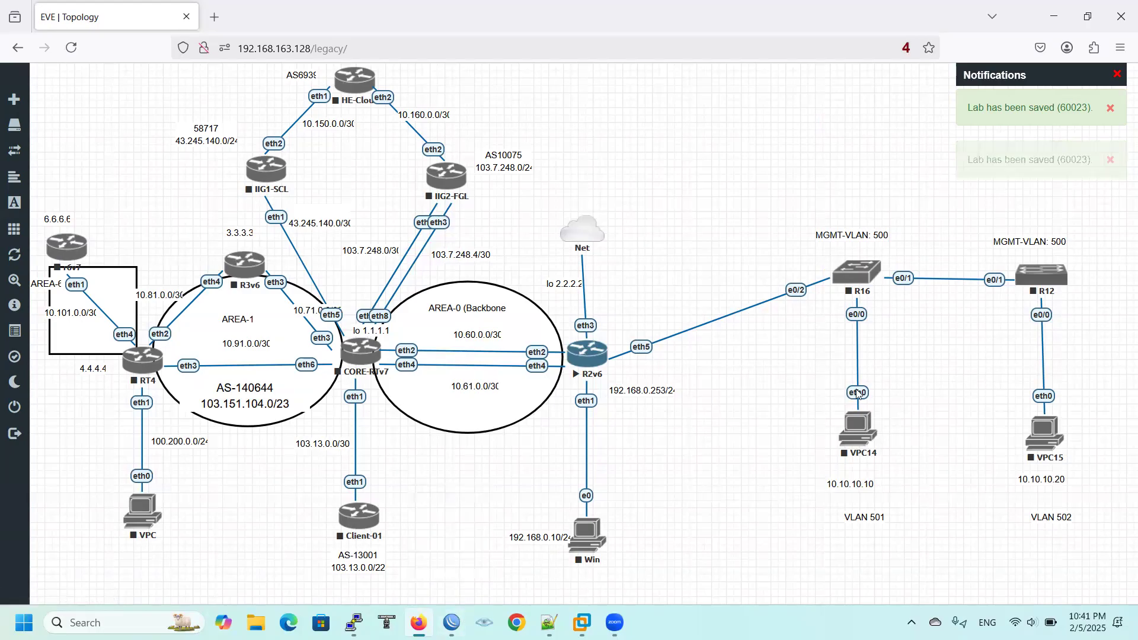
right_click(860, 275)
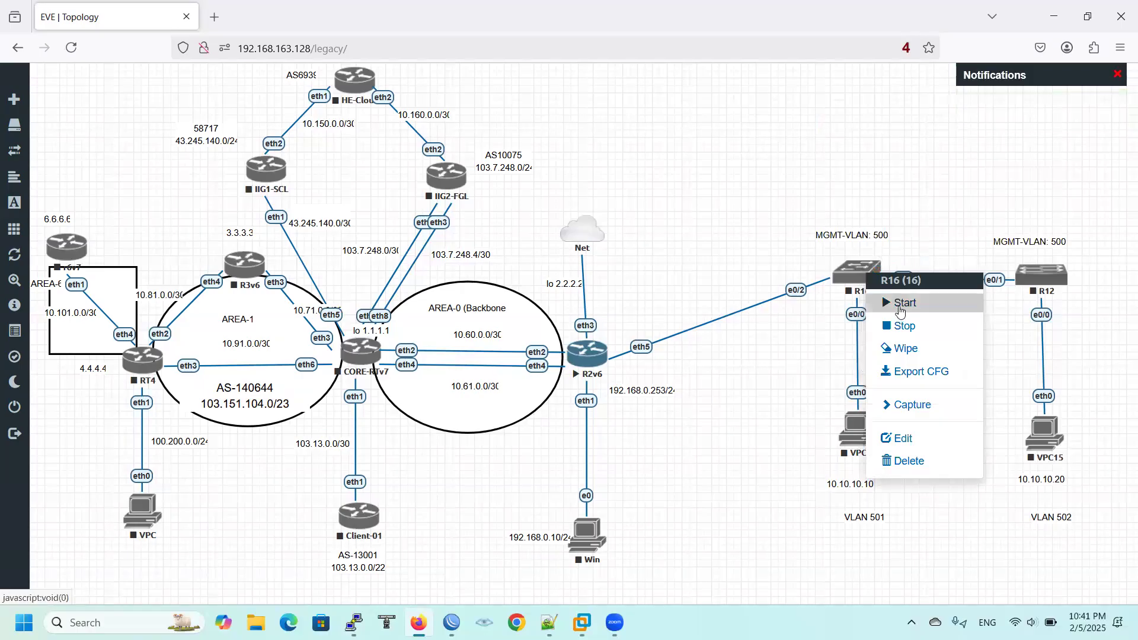
click(900, 303)
right_click(1028, 275)
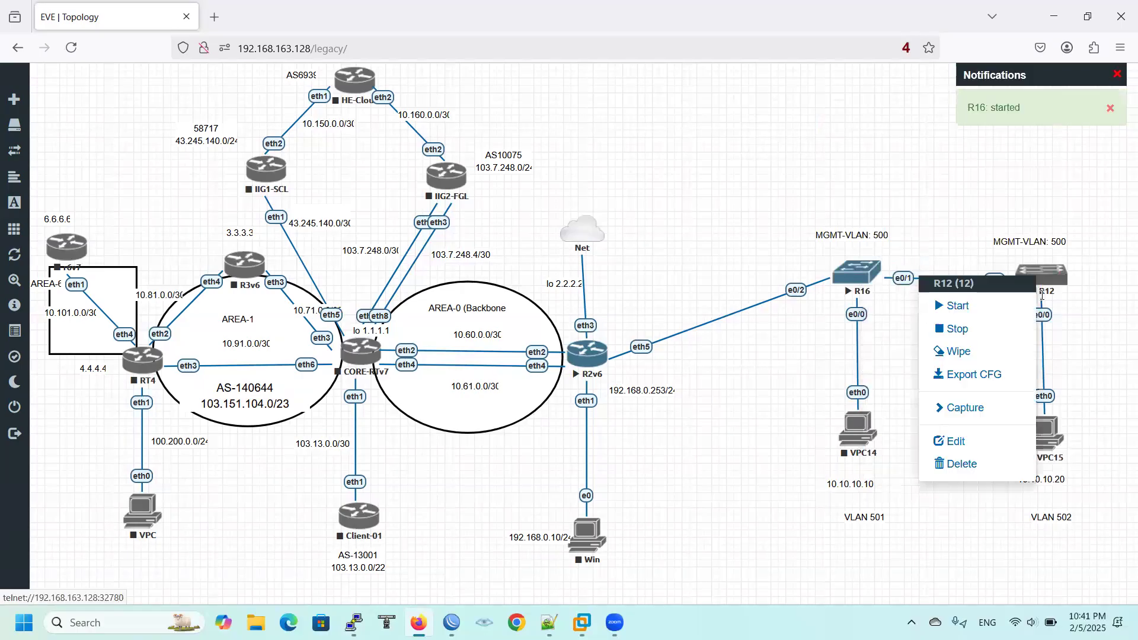
click(995, 315)
- Switch to WinBox, connect to the R2v6 neighbor with the login credentials, and narrow and move its window to uncover the R2v6, R16 and R12 part of the topology
click(451, 622)
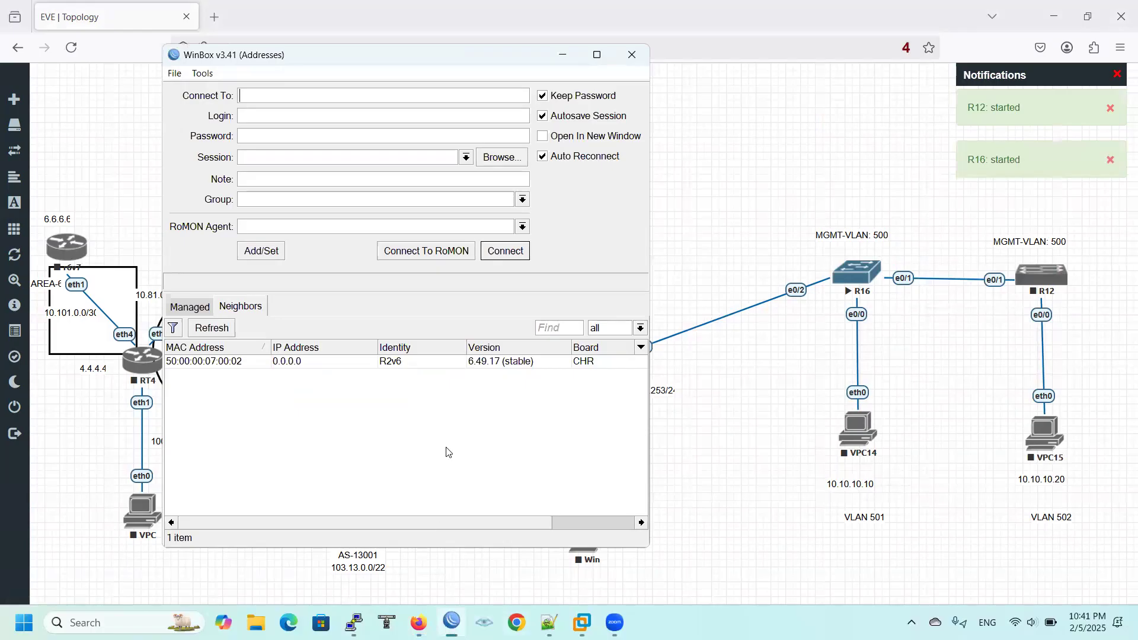
click(237, 363)
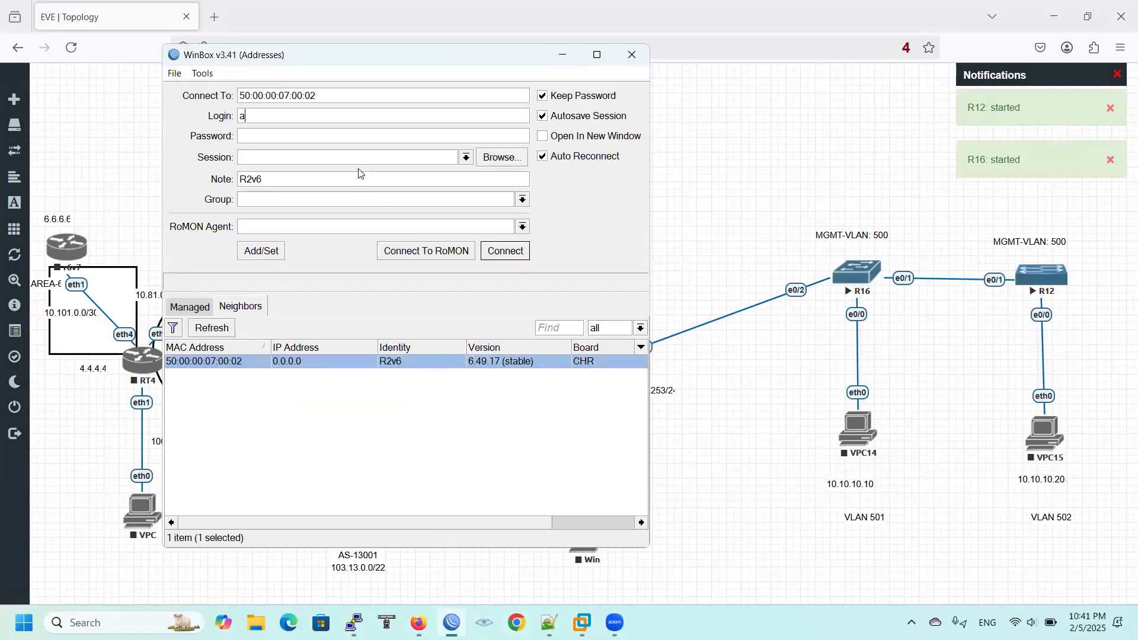
text(*****)
key(Return)
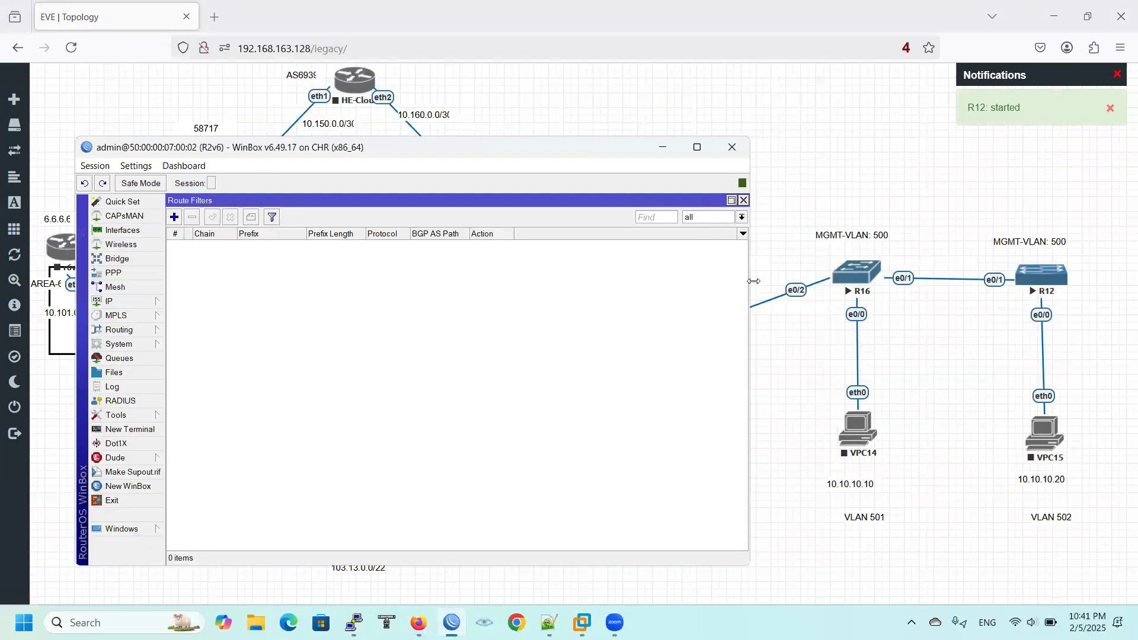
drag(753, 281, 498, 267)
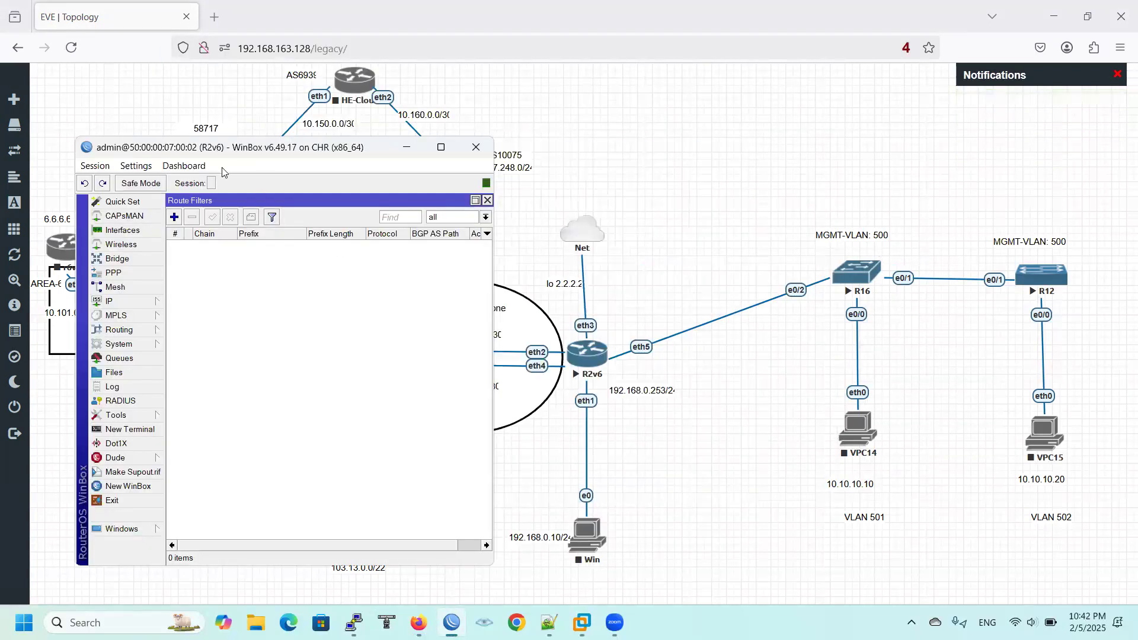
drag(252, 157, 230, 103)
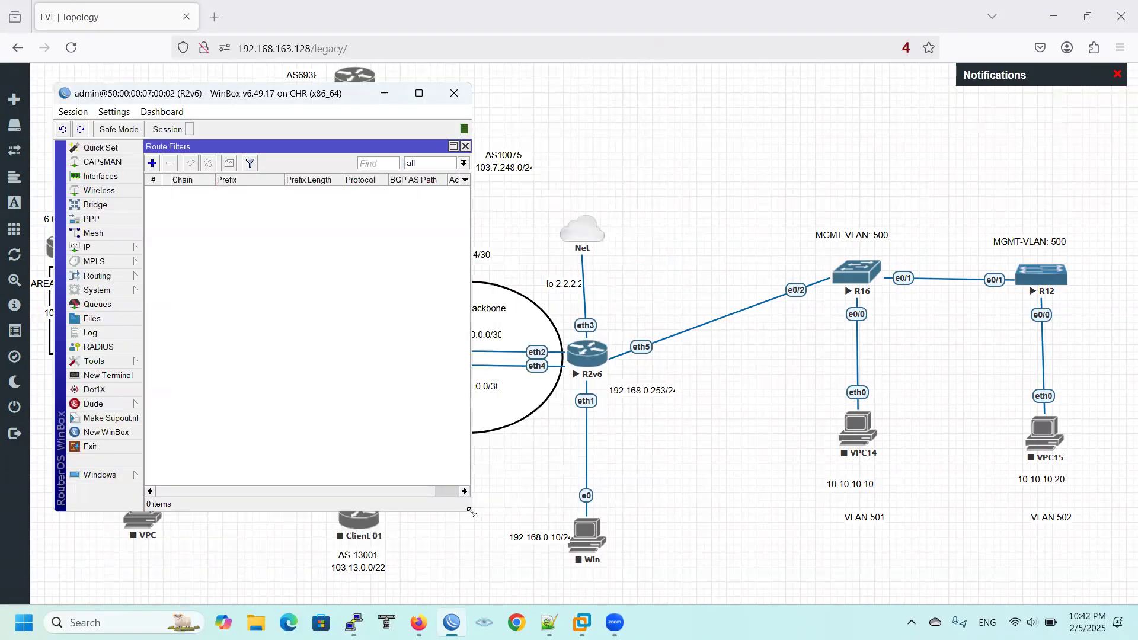
- Enlarge the R2v6 WinBox window and set the comment CONNECT-SWITCH on Ethernet interface ether5
drag(472, 512, 534, 552)
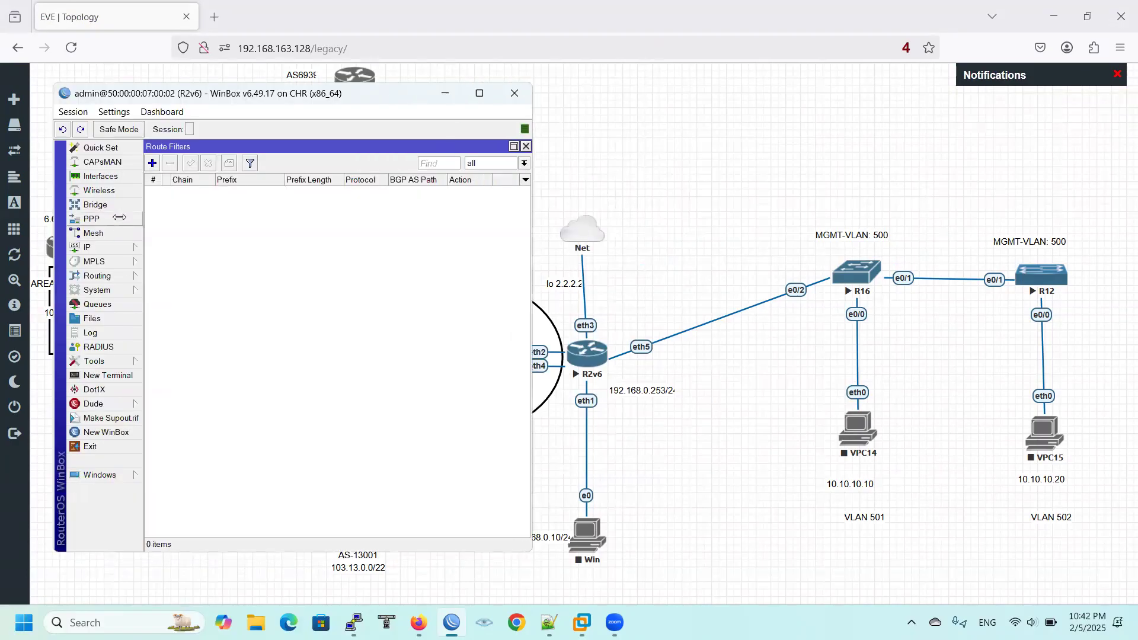
click(99, 176)
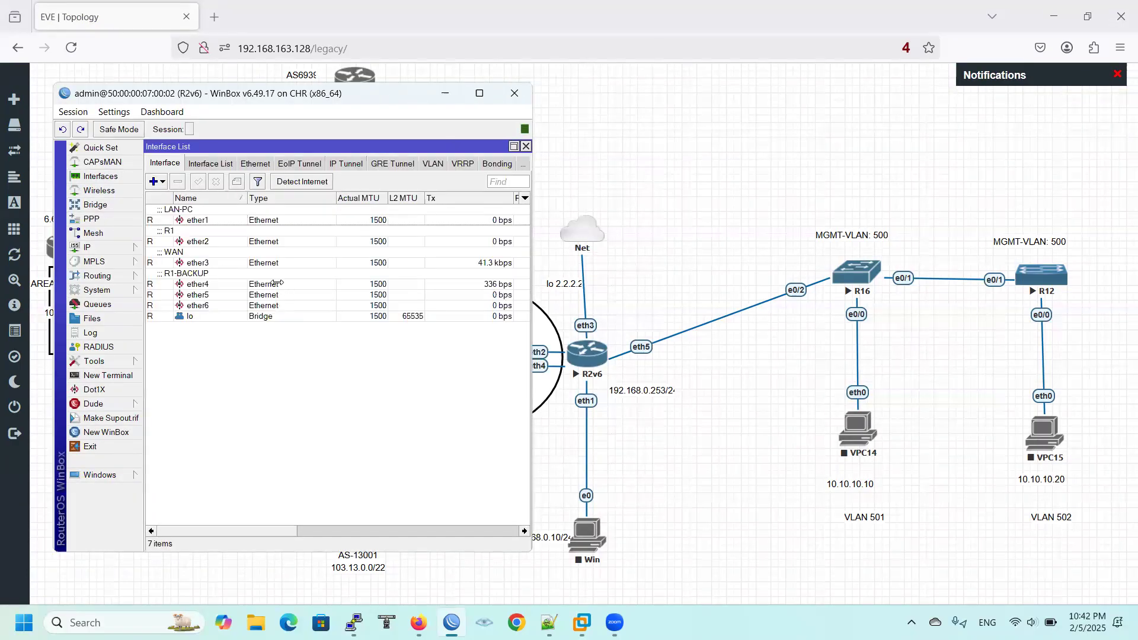
click(260, 165)
click(226, 294)
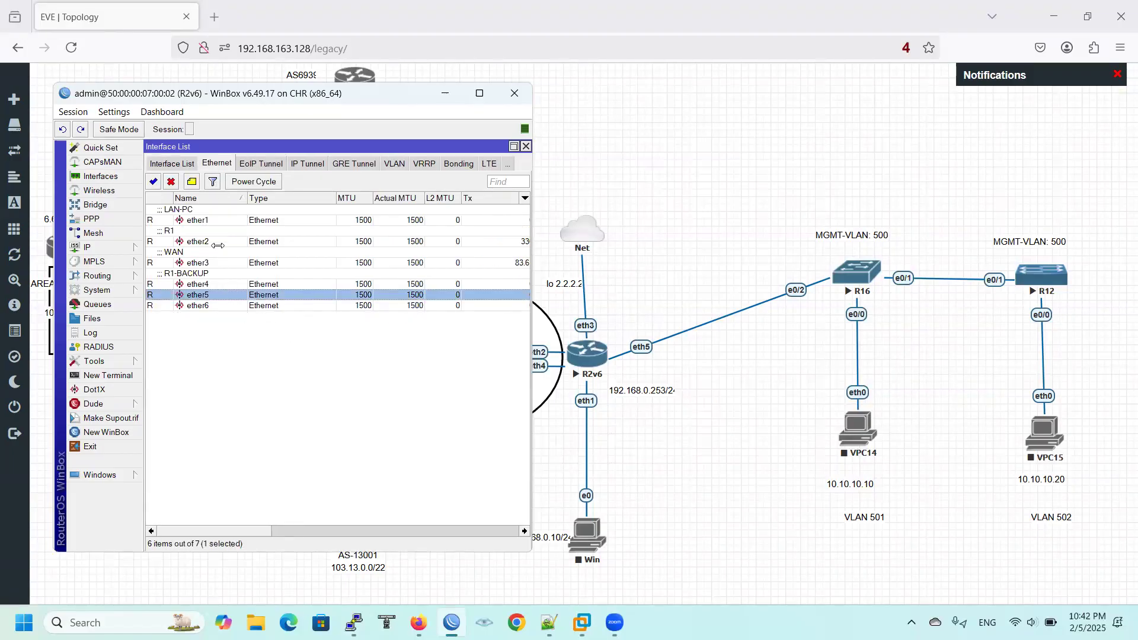
click(190, 182)
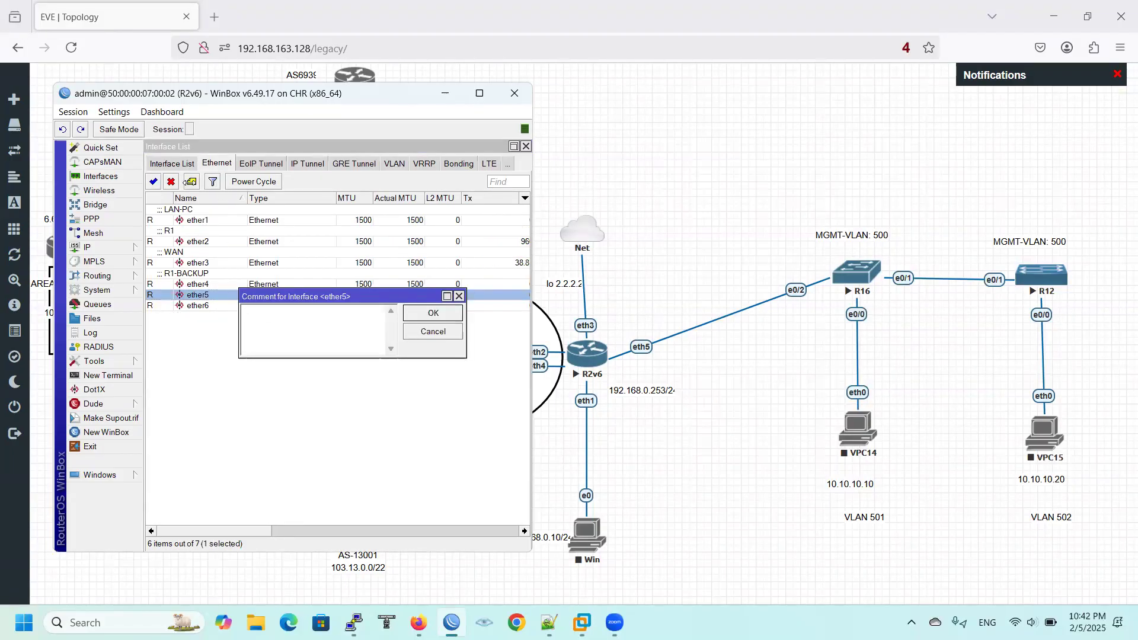
text(CONNECT-SWITCH)
key(Return)
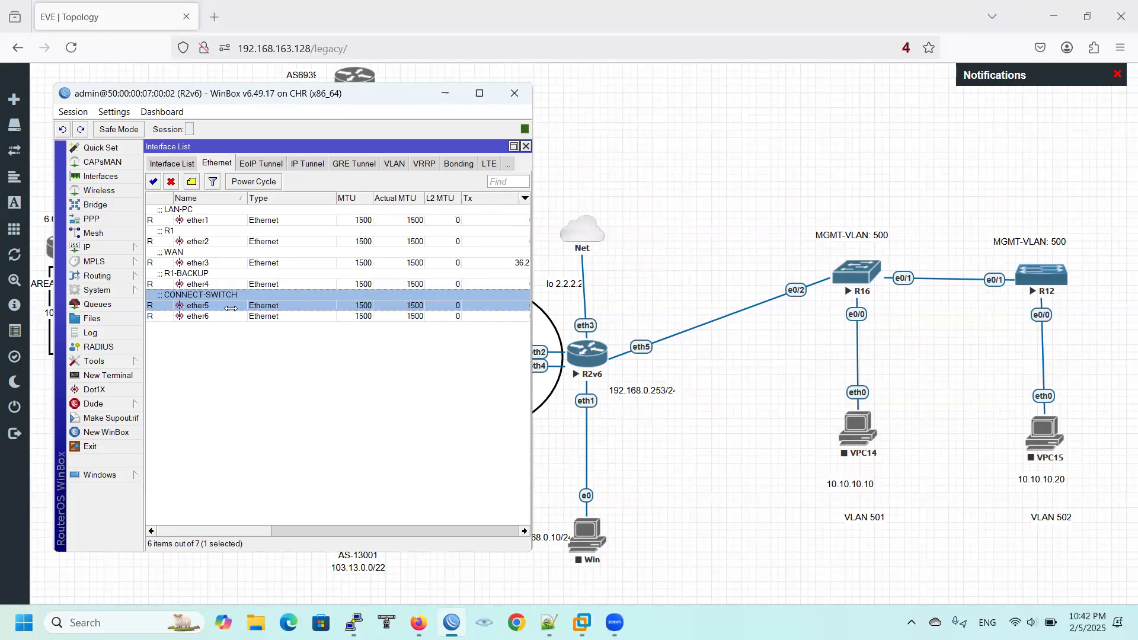
- Create a VLAN interface named MGMT-VLAN with VLAN ID 500 on ether5 and apply it
click(393, 165)
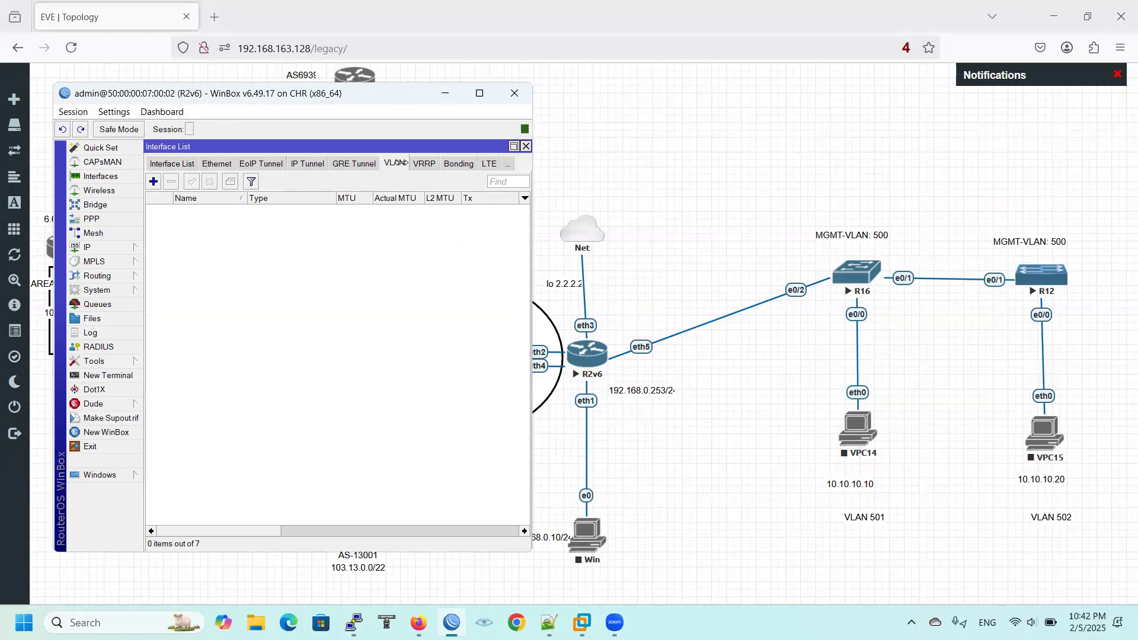
click(154, 182)
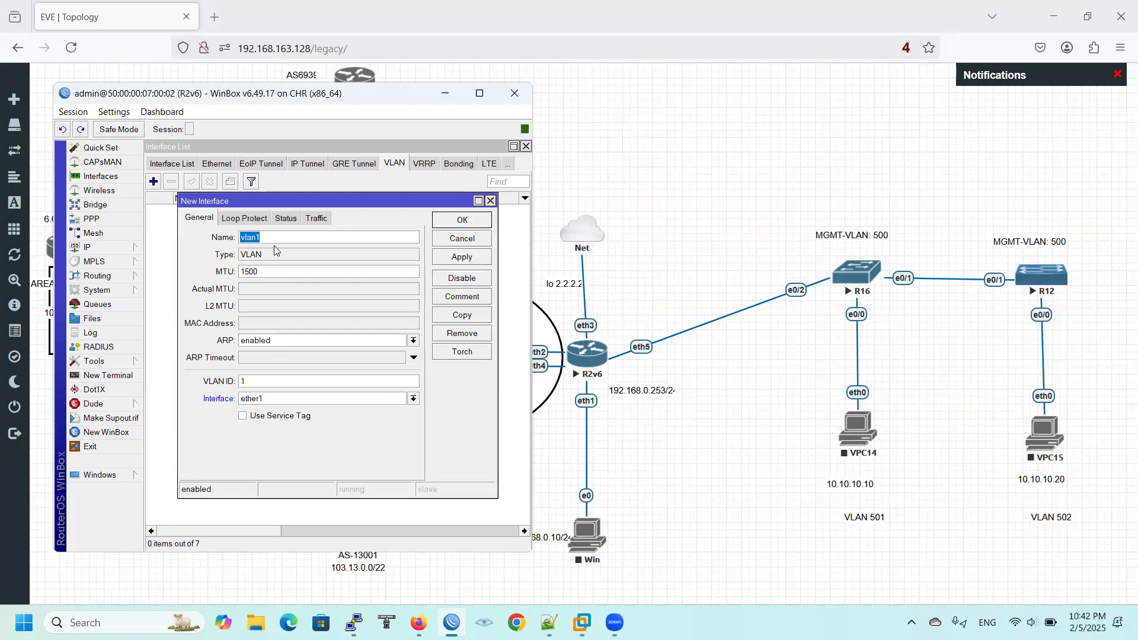
text(MGMT-VLAN)
key(ctrl+a)
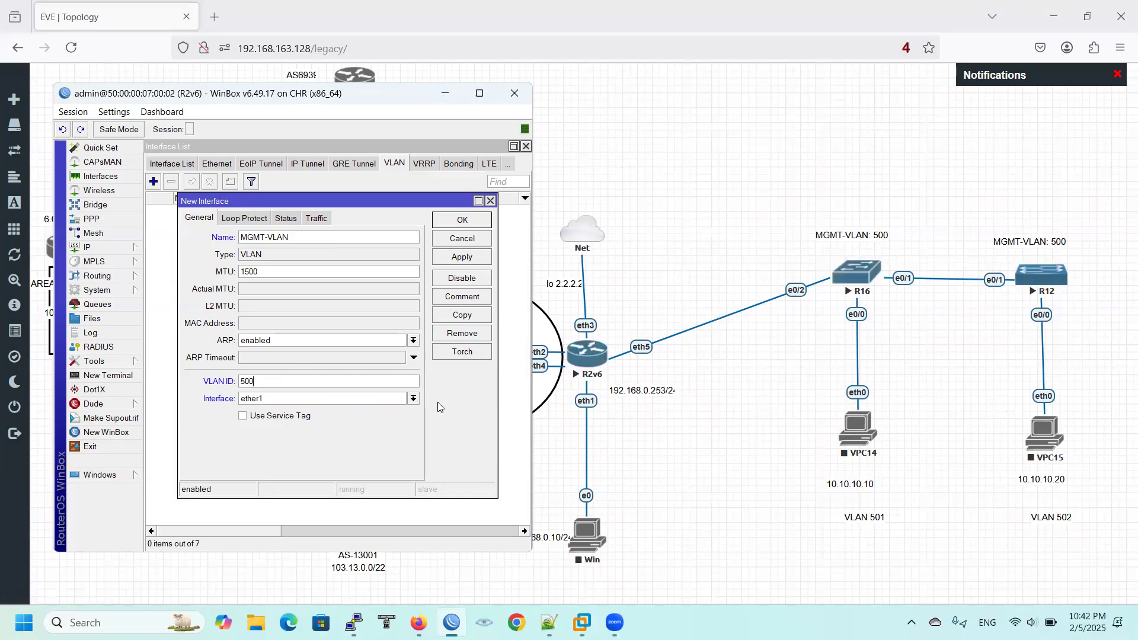
click(412, 398)
click(347, 448)
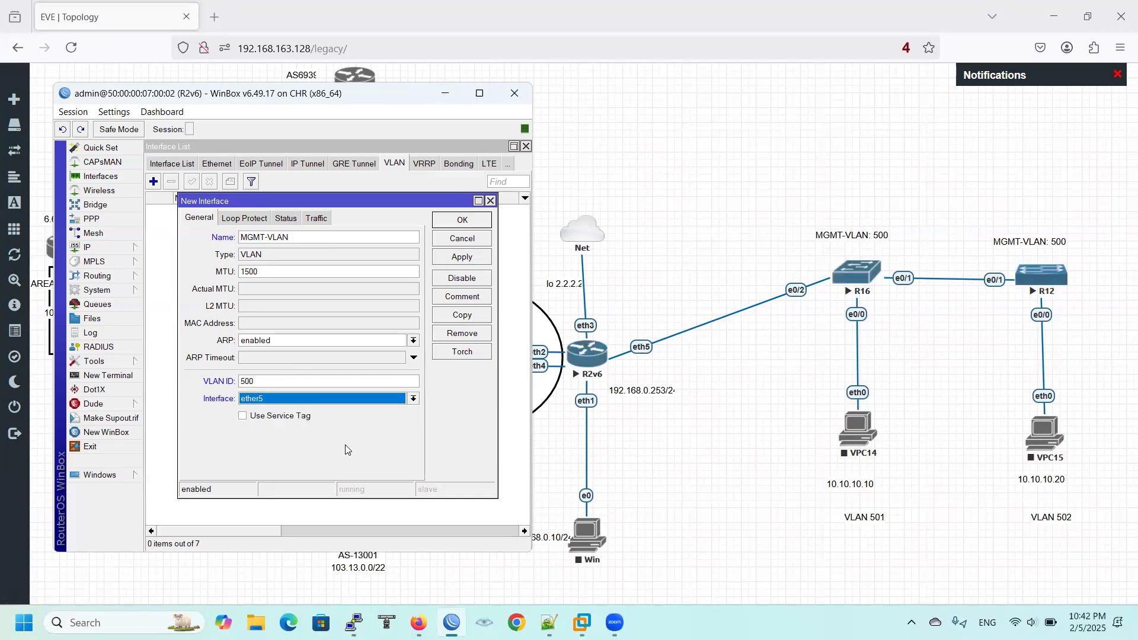
click(472, 261)
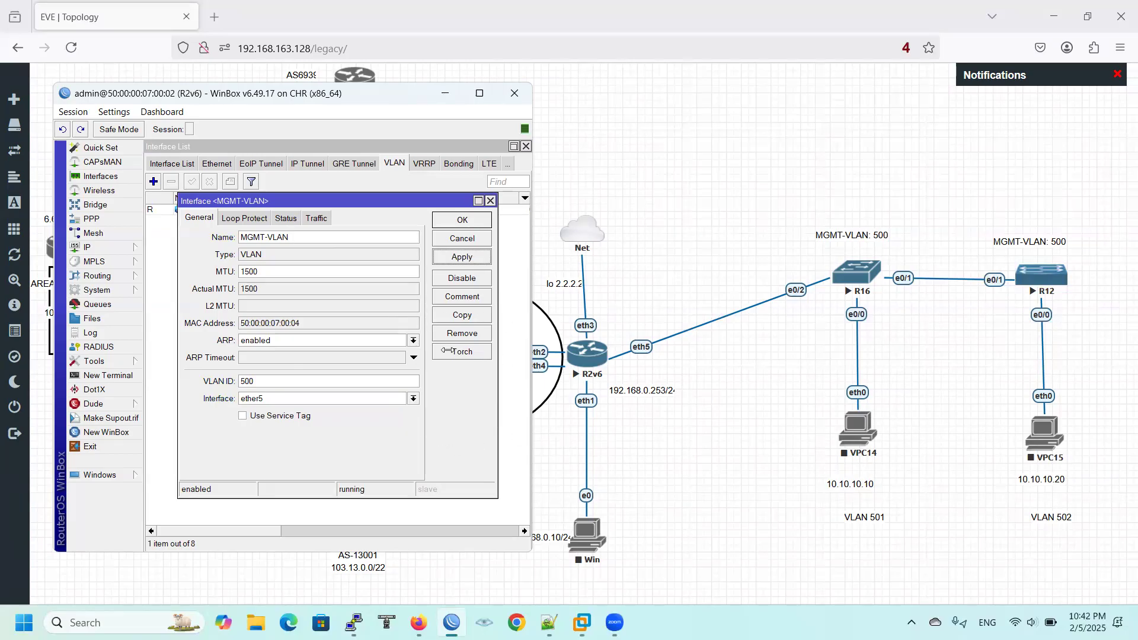
- Copy the MGMT-VLAN interface as a new VLAN interface named 501 with VLAN ID 501 on ether5
click(466, 315)
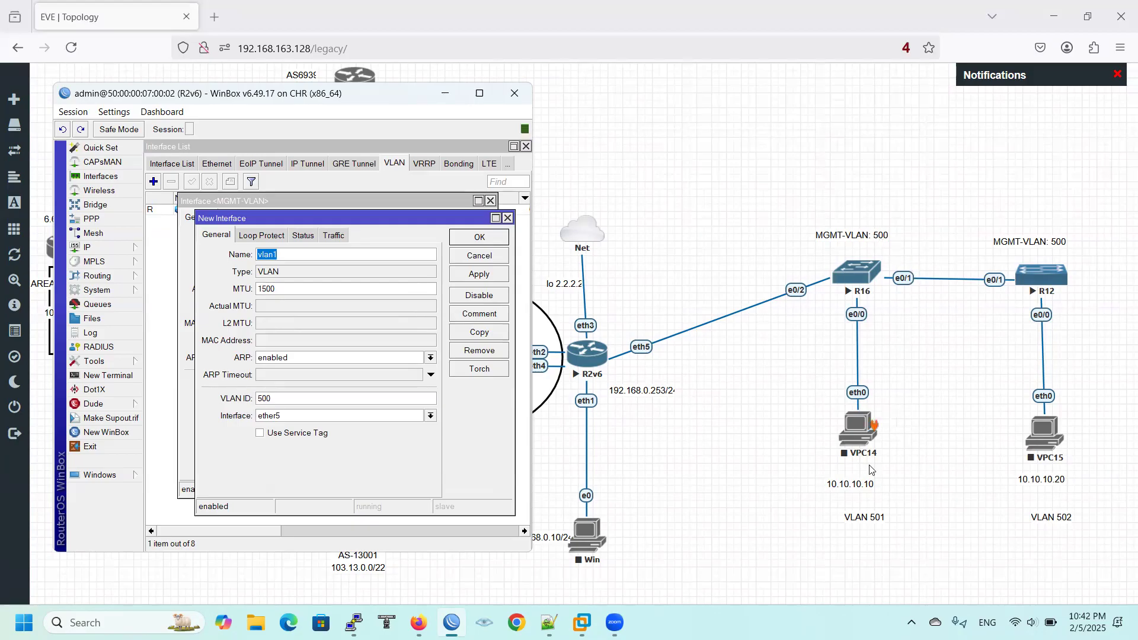
text(50)
click(489, 275)
- Copy interface 501 as VLAN interface 502 with VLAN ID 502 on ether5, close the interface dialogs, and open the IP address list
click(480, 333)
text(502)
click(265, 415)
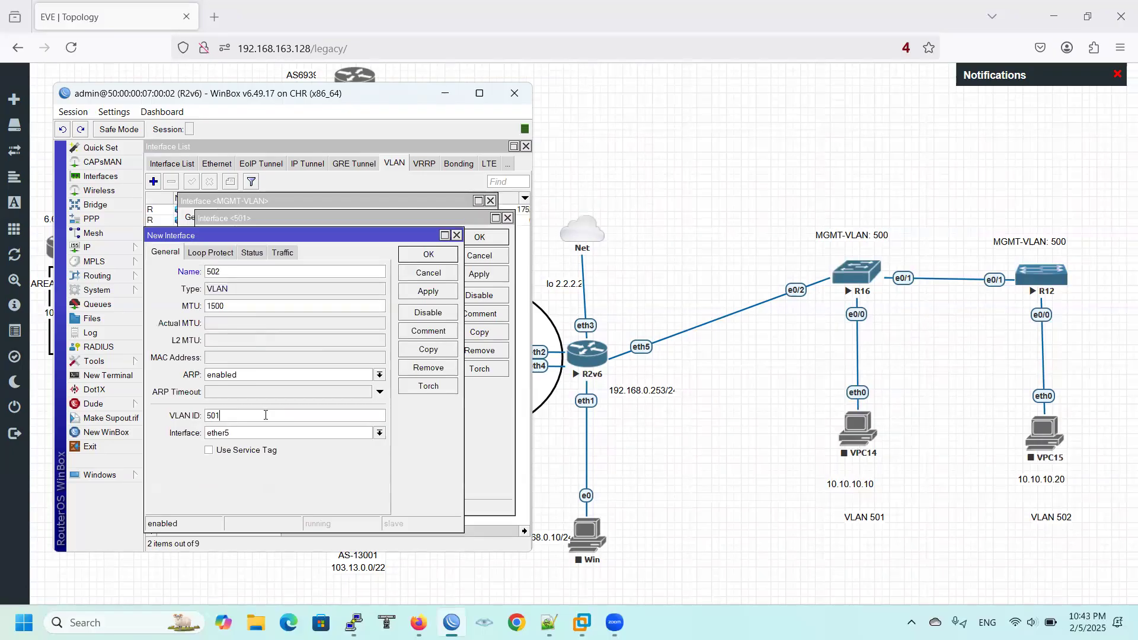
click(433, 292)
click(437, 255)
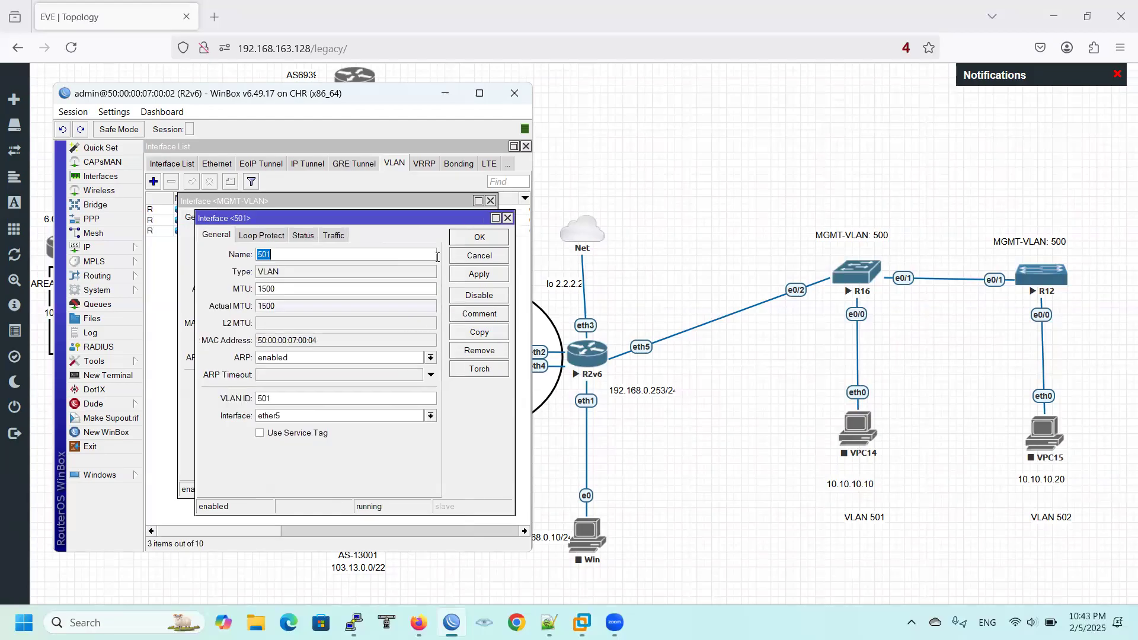
click(468, 241)
click(474, 223)
click(140, 248)
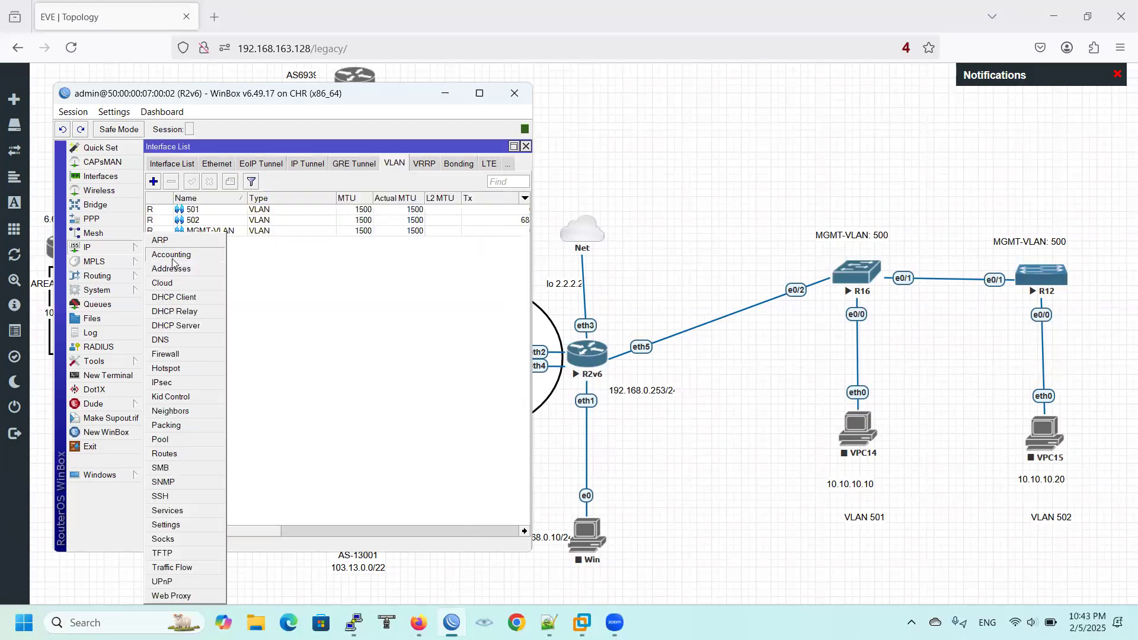
click(186, 274)
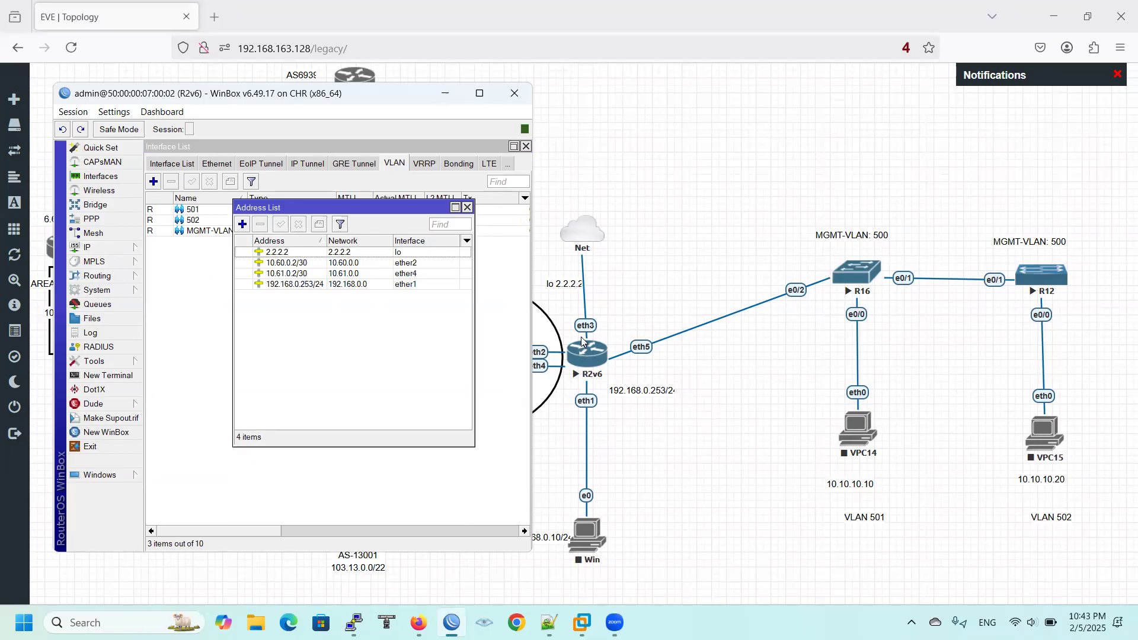
- Switch to the EVE-NG topology, add the text label 10.100.100.0/24 and place it above R16's MGMT-VLAN label
right_click(746, 138)
click(764, 258)
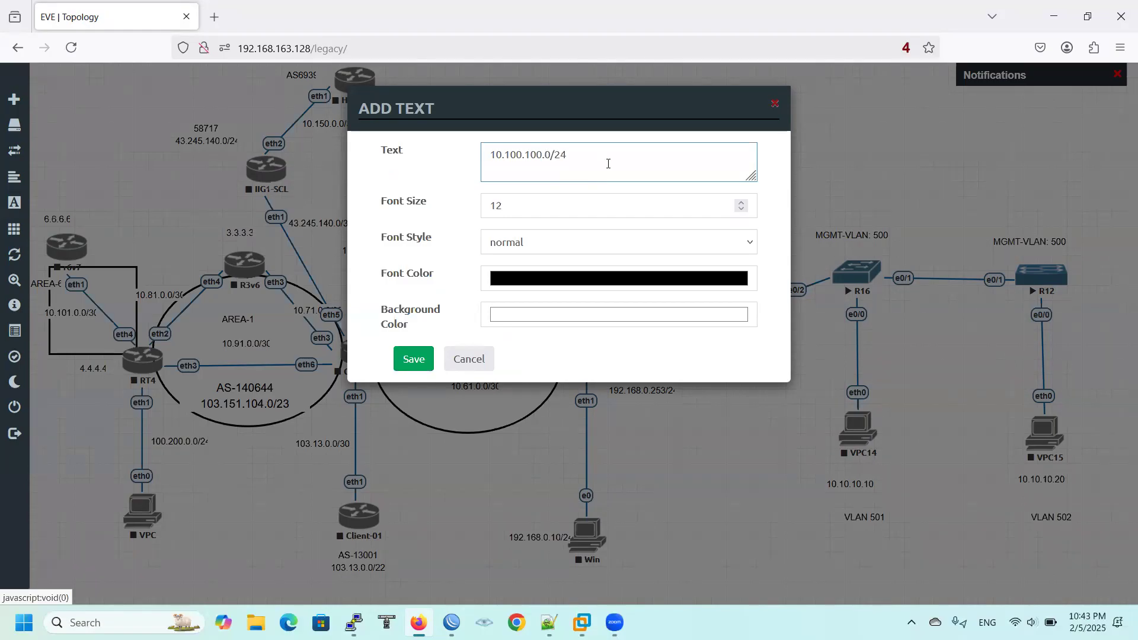
click(414, 359)
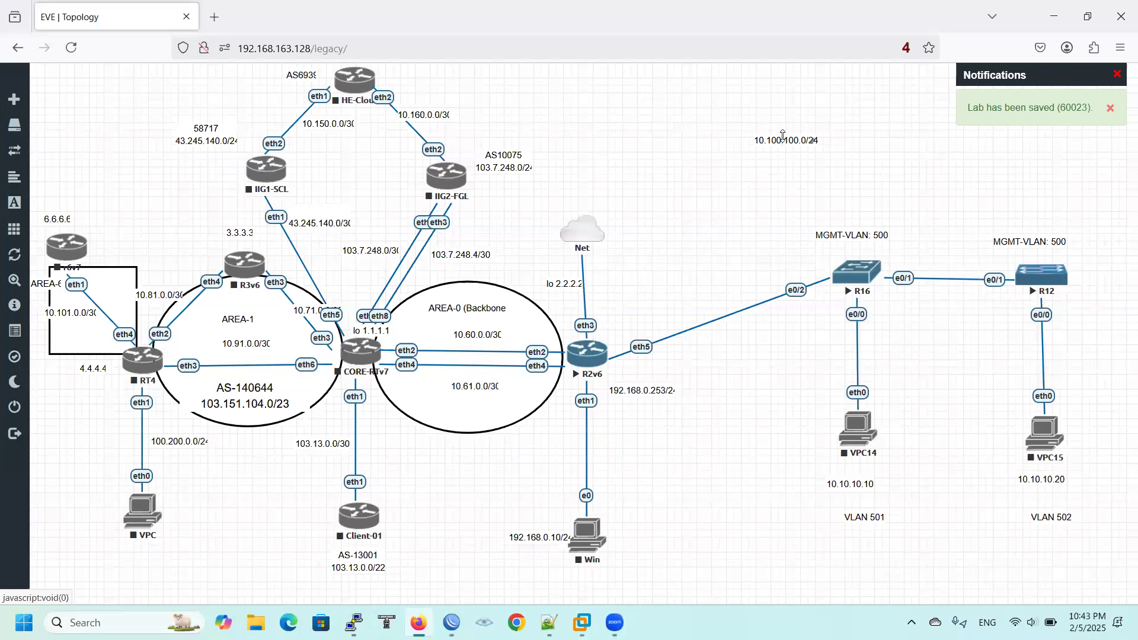
drag(782, 135, 844, 206)
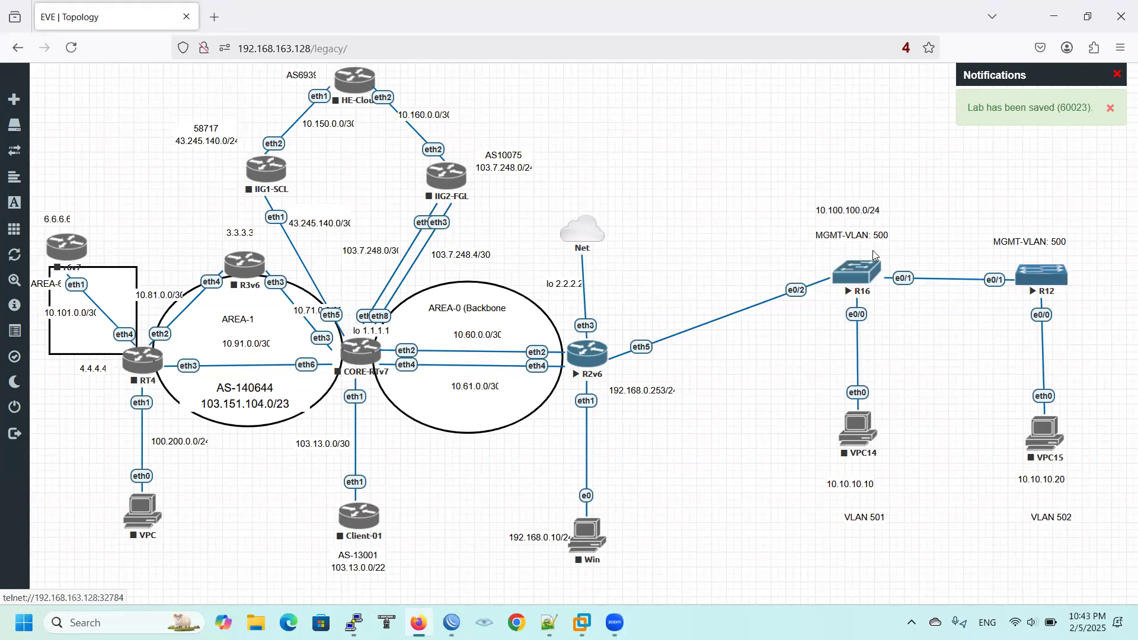
- Change the address label above R16 to 10.100.100.100/24
double_click(872, 209)
key(BackSpace)
text(100)
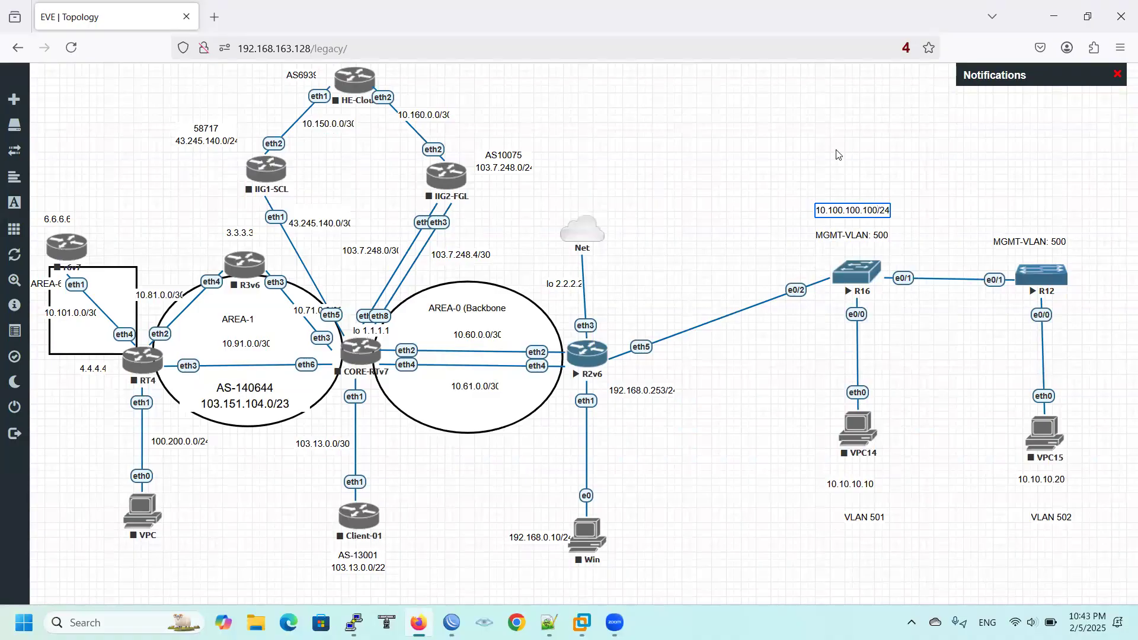
click(839, 185)
- Duplicate the 10.100.100.100/24 label and arrange one copy above R16's MGMT-VLAN label and the other above R12's
right_click(833, 205)
click(811, 220)
right_click(840, 204)
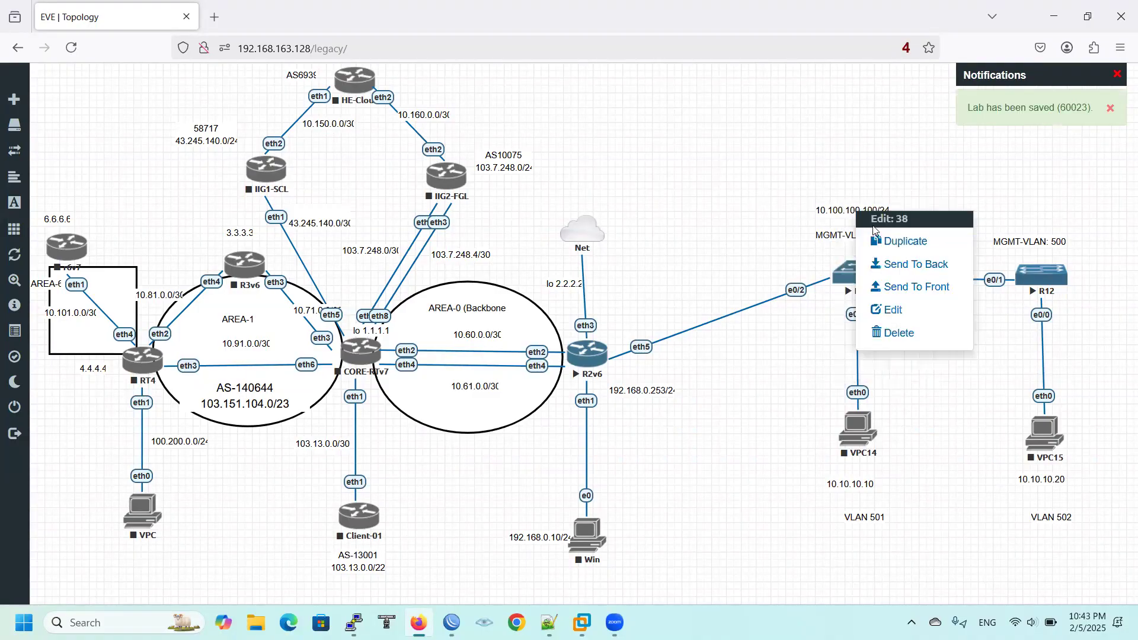
click(880, 241)
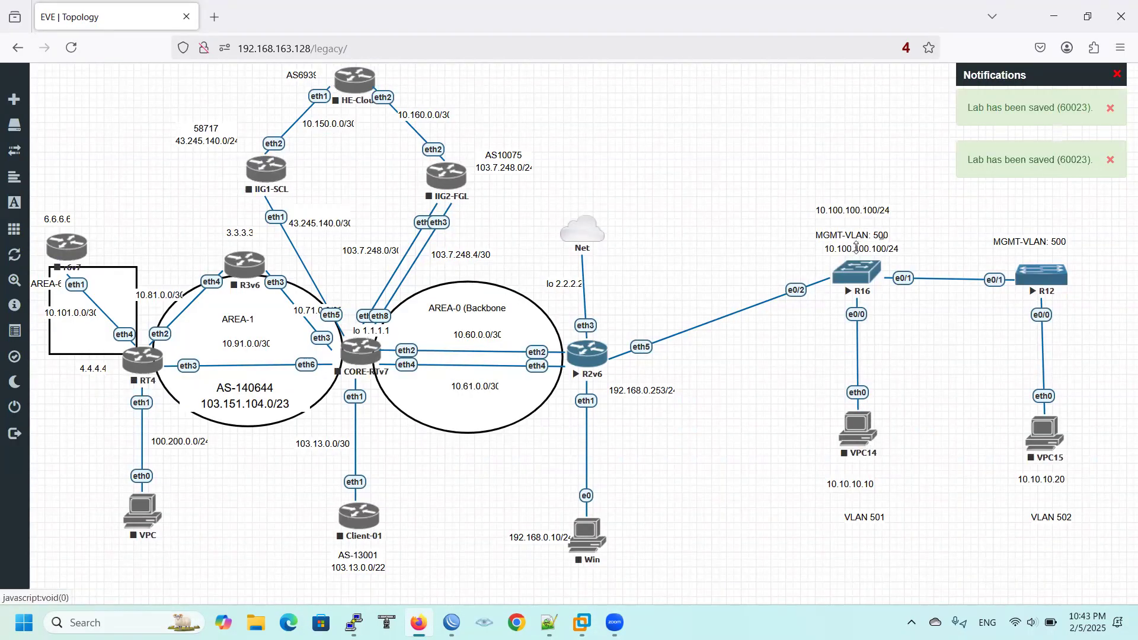
drag(857, 205, 1017, 202)
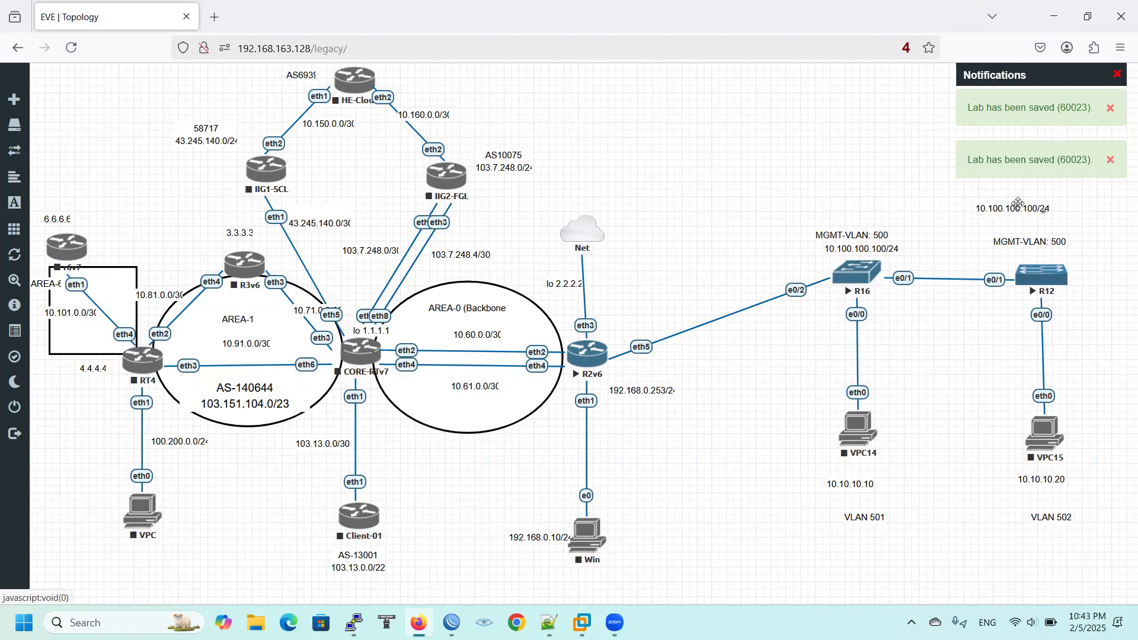
drag(862, 249, 851, 215)
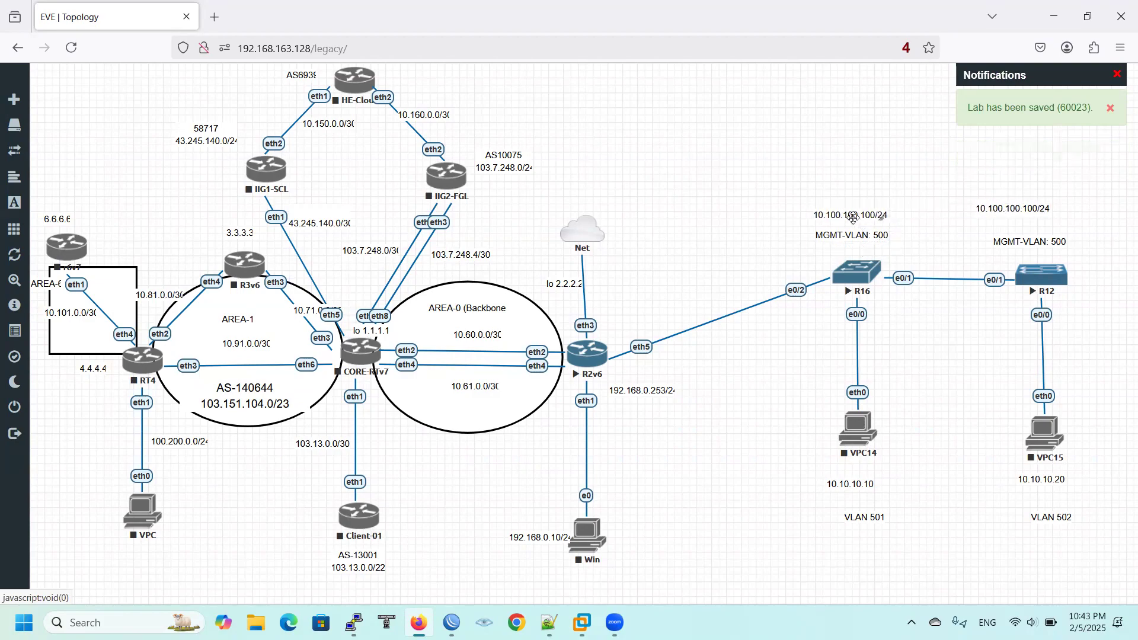
drag(1018, 207, 1029, 211)
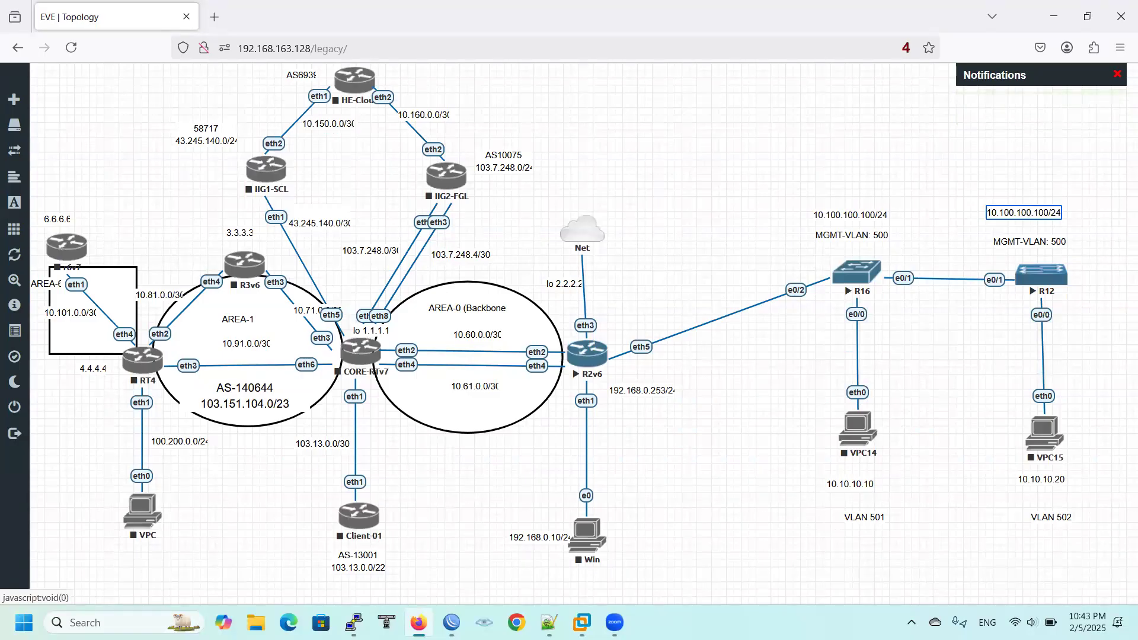
- Change the address label above R12 to 10.100.100.200/24
key(BackSpace)
text(2)
click(917, 184)
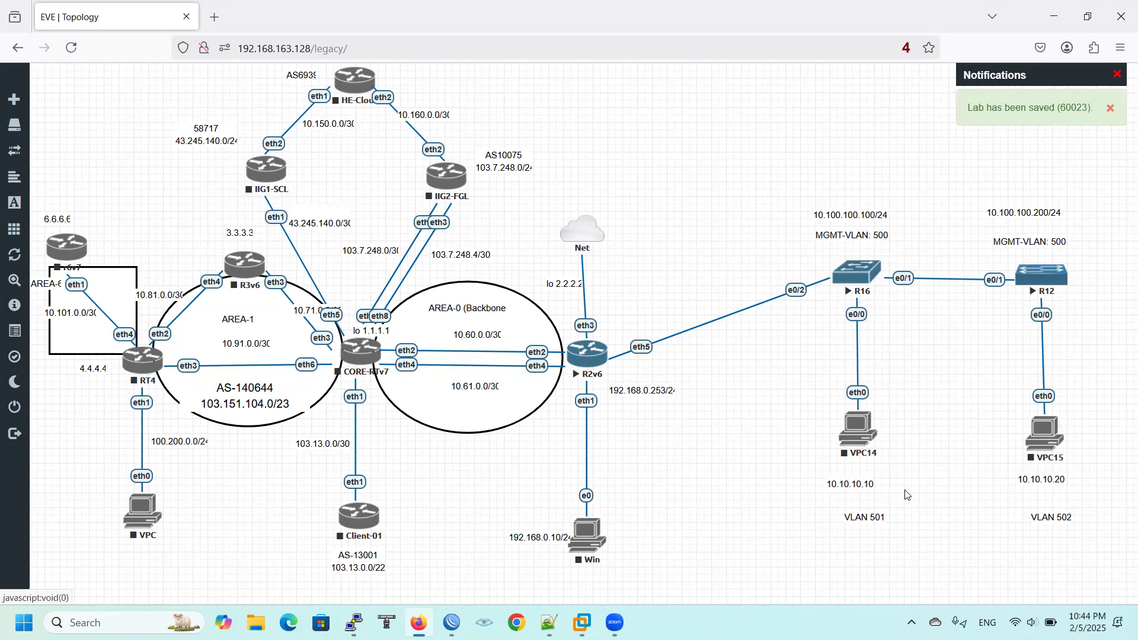
- Change VPC15's address label to 10.10.11.20 and move the VLAN 501 label closer beneath VPC14's address
click(1047, 478)
key(BackSpace)
text(1)
click(966, 560)
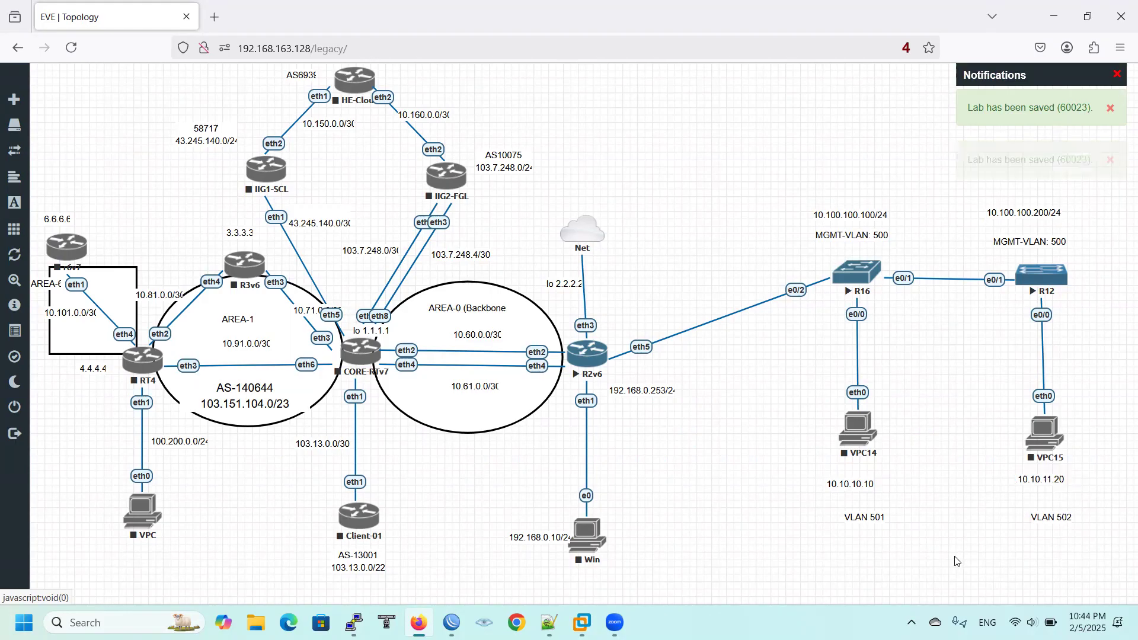
drag(862, 522, 854, 498)
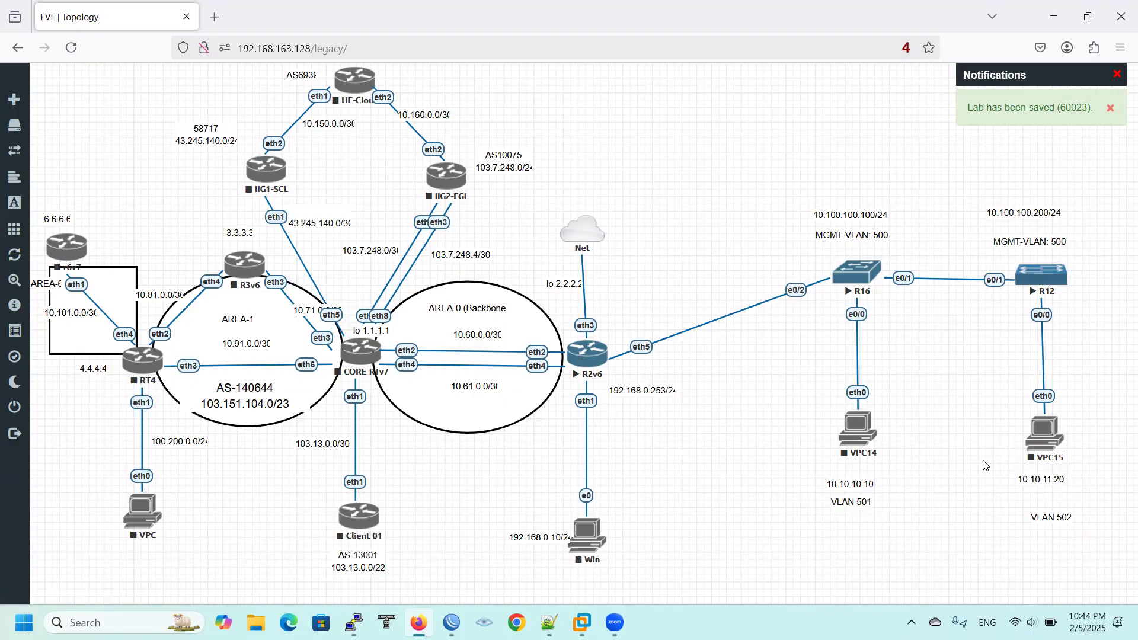
- Start the client nodes VPC14 and VPC15
right_click(868, 424)
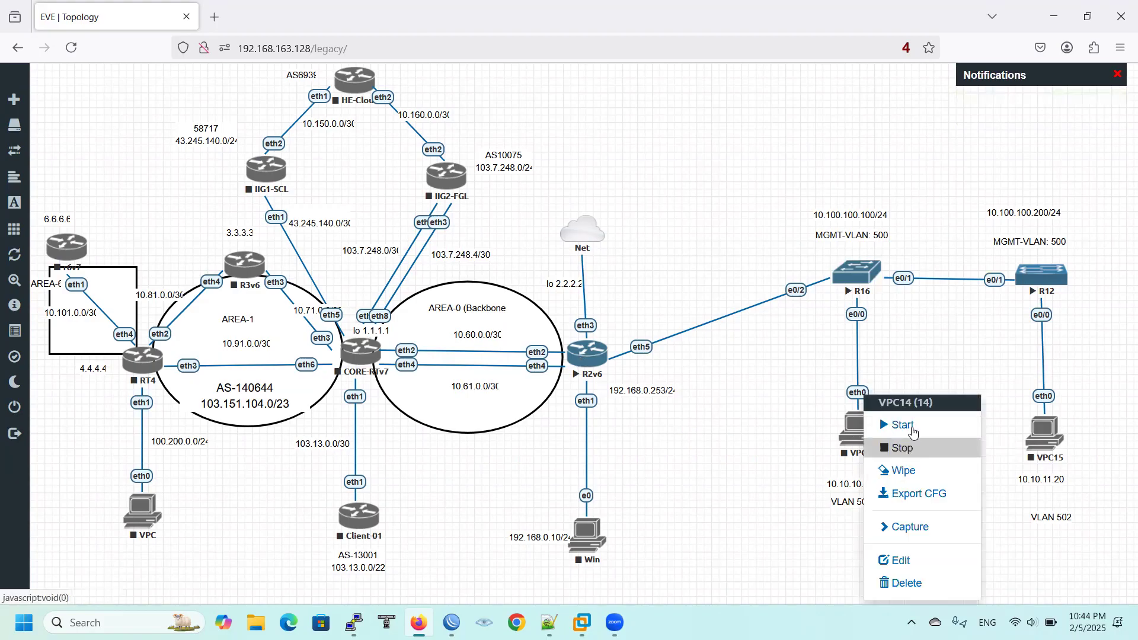
right_click(1047, 433)
click(1008, 425)
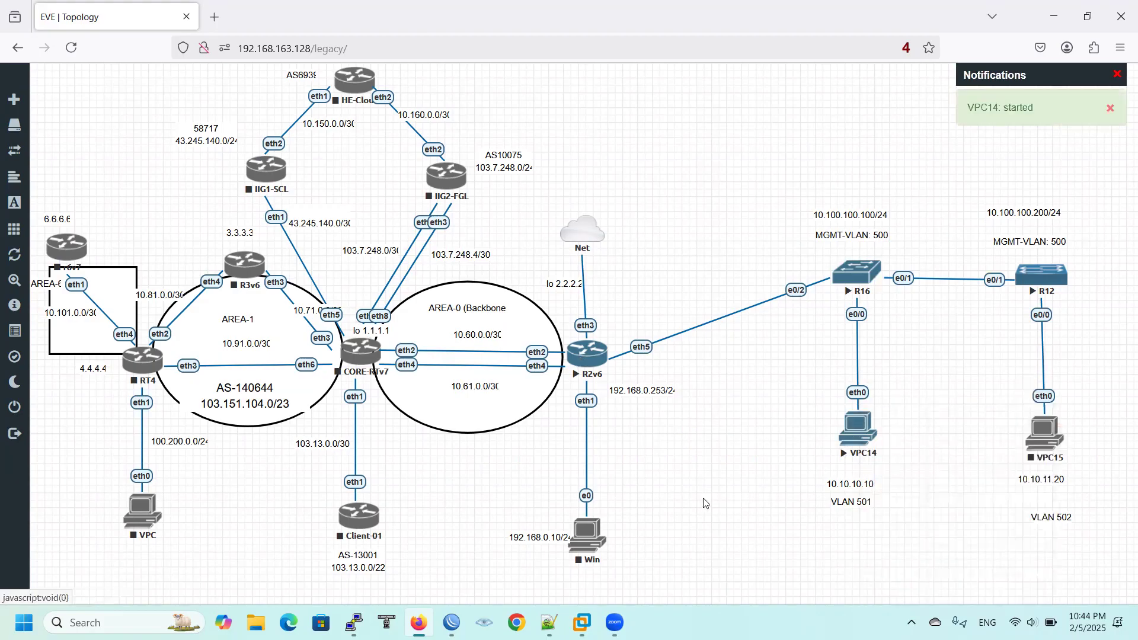
- Switch to R2v6's WinBox session and add the address 10.100.100.1/24 on the MGMT-VLAN interface
click(451, 622)
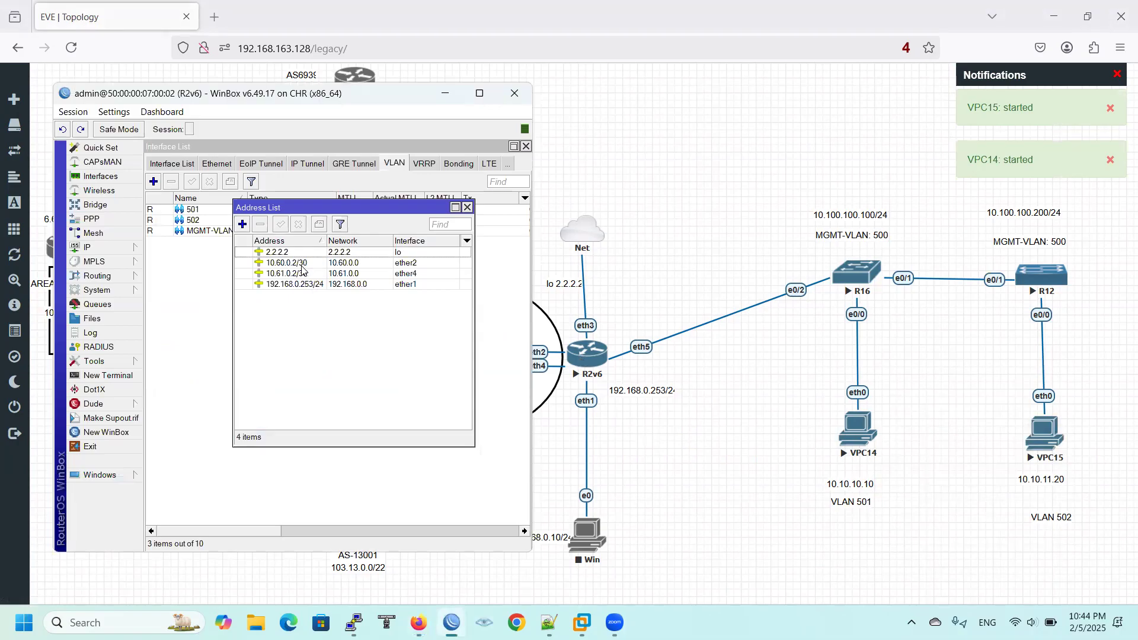
click(242, 225)
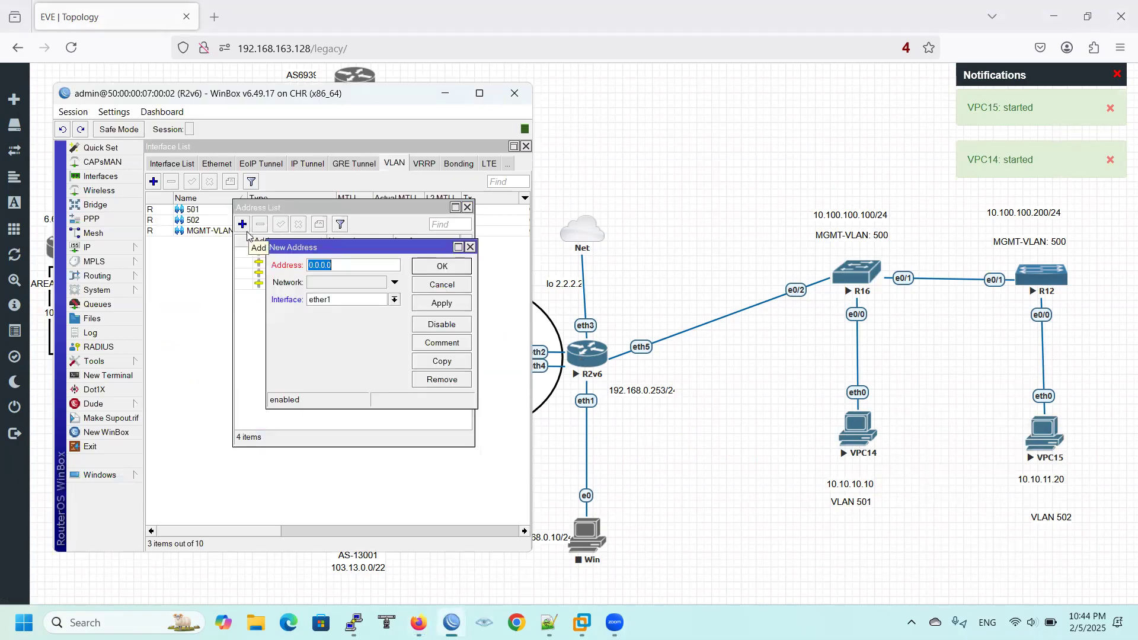
text(10.100.100.)
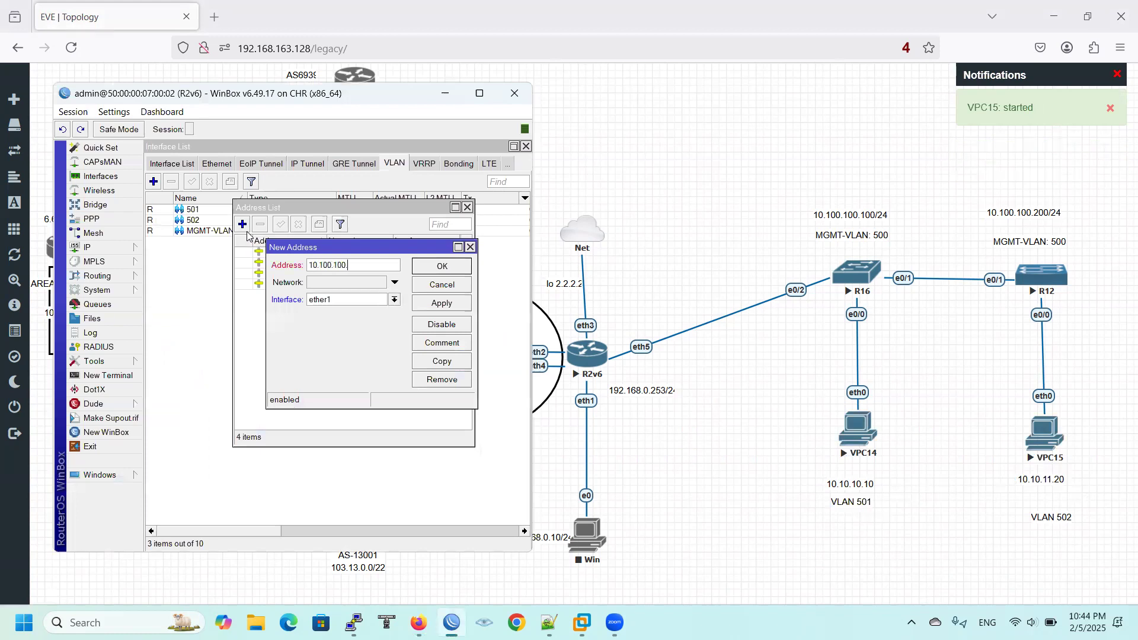
text(1/24)
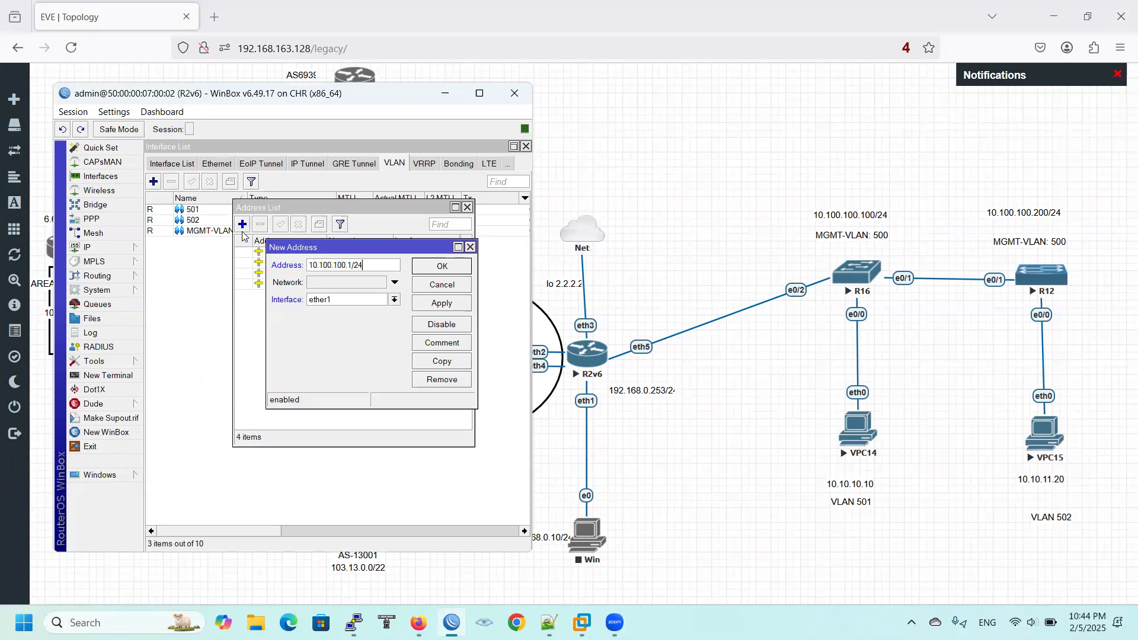
click(349, 300)
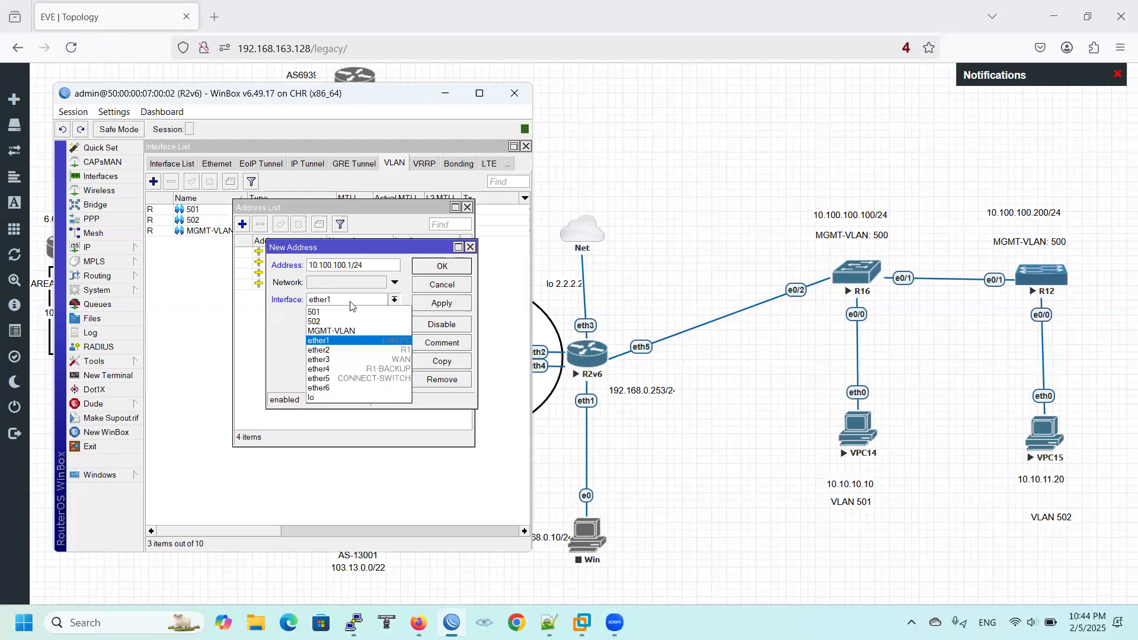
click(395, 330)
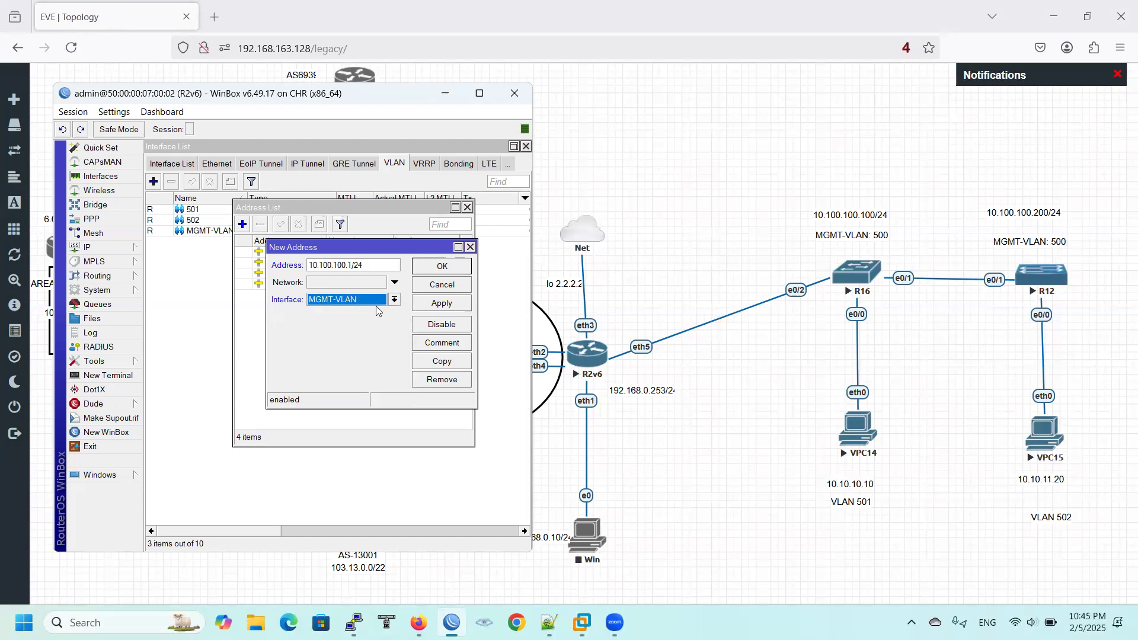
click(442, 305)
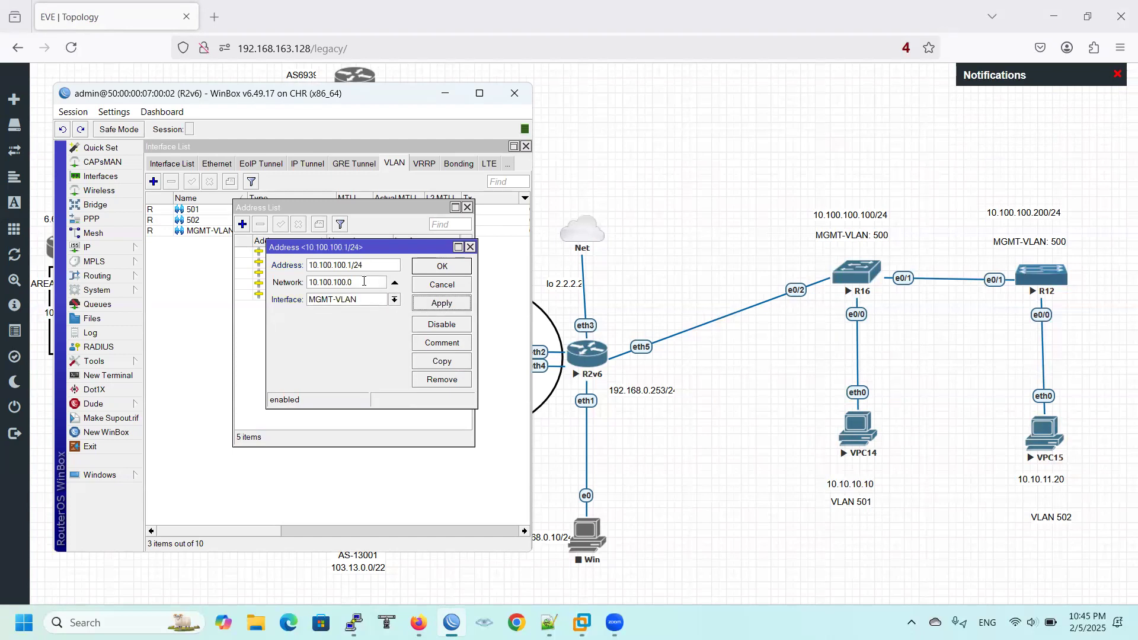
- Copy the management address entry into a new address 10.10.10.1/24 on interface 501
click(442, 361)
text(10.10.10.1/24)
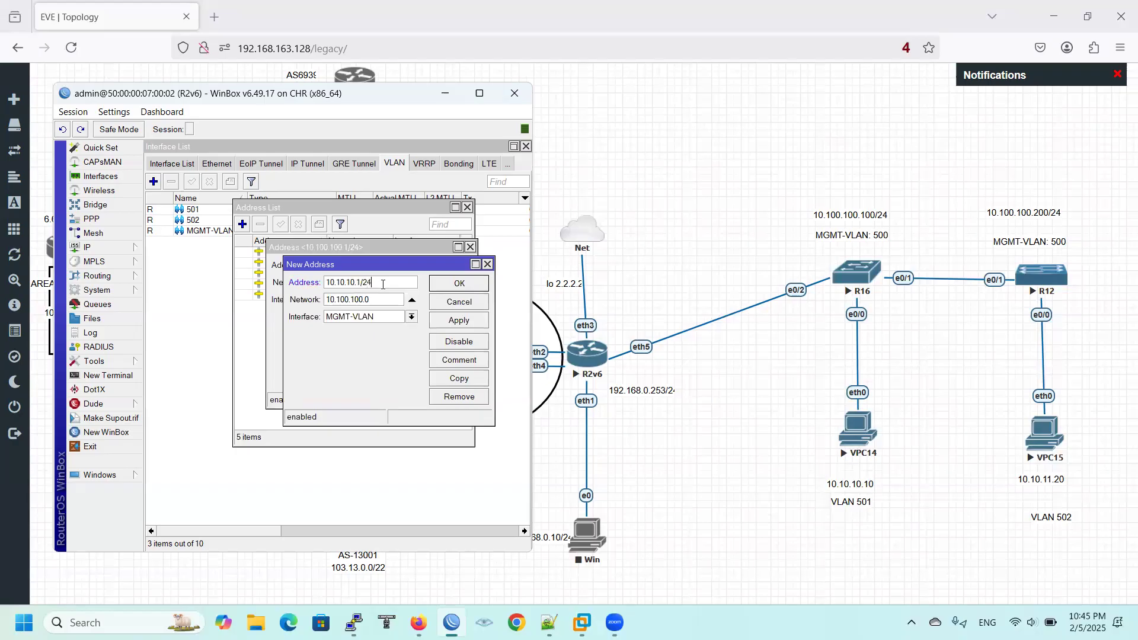
click(399, 314)
click(367, 329)
click(459, 320)
- Copy the VLAN 501 address entry into a new address 10.10.11.1/24 on interface 502 and close the address dialogs
click(459, 377)
text(10.10.11.)
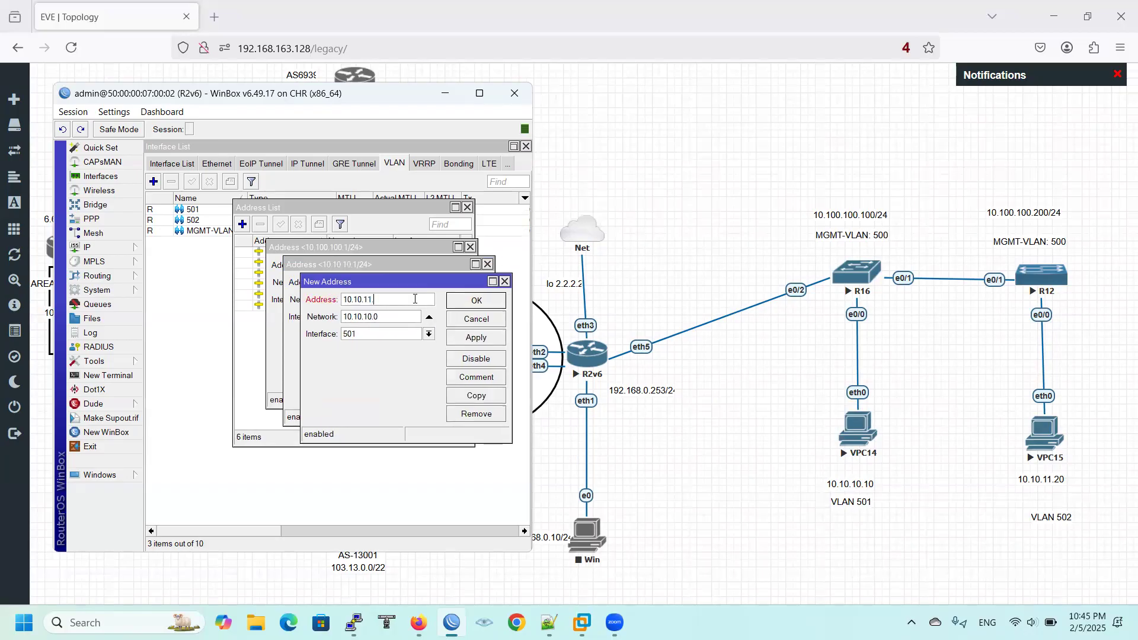
text(1/24)
click(390, 339)
click(392, 353)
click(470, 337)
click(484, 303)
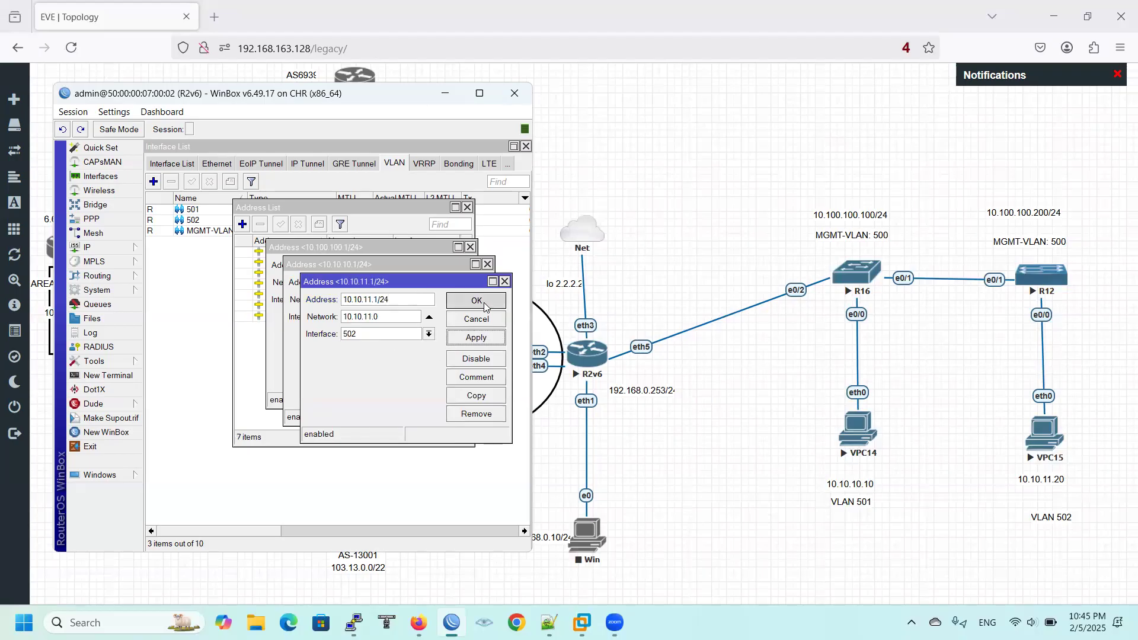
click(449, 286)
click(441, 267)
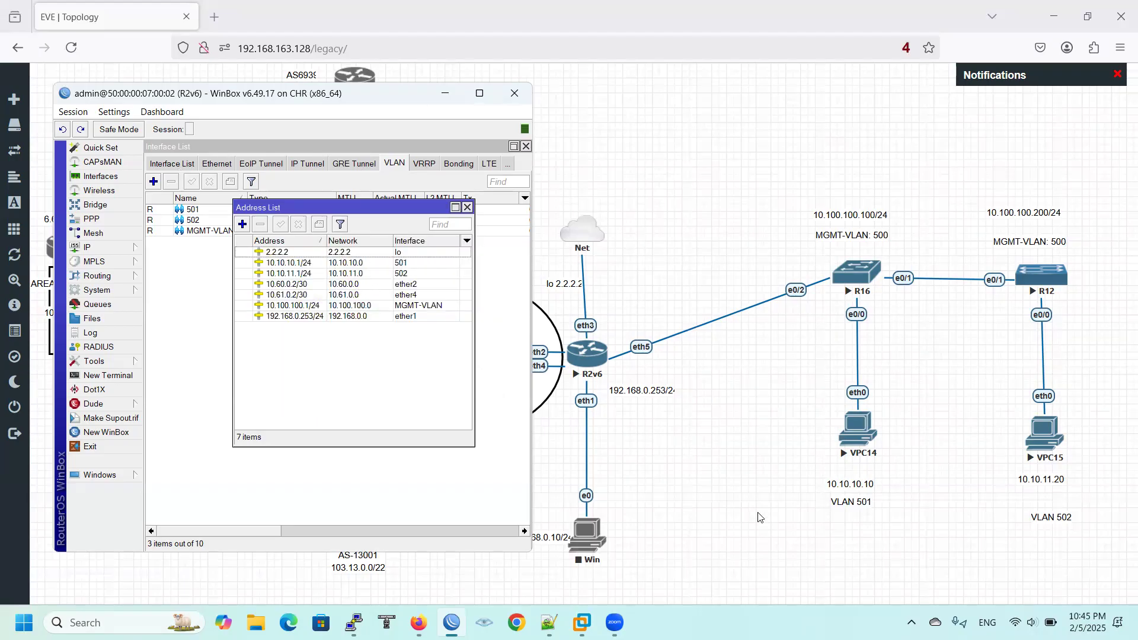
- Open SecureCRT console sessions to VPC14 and VPC15 from the EVE-NG topology
click(853, 435)
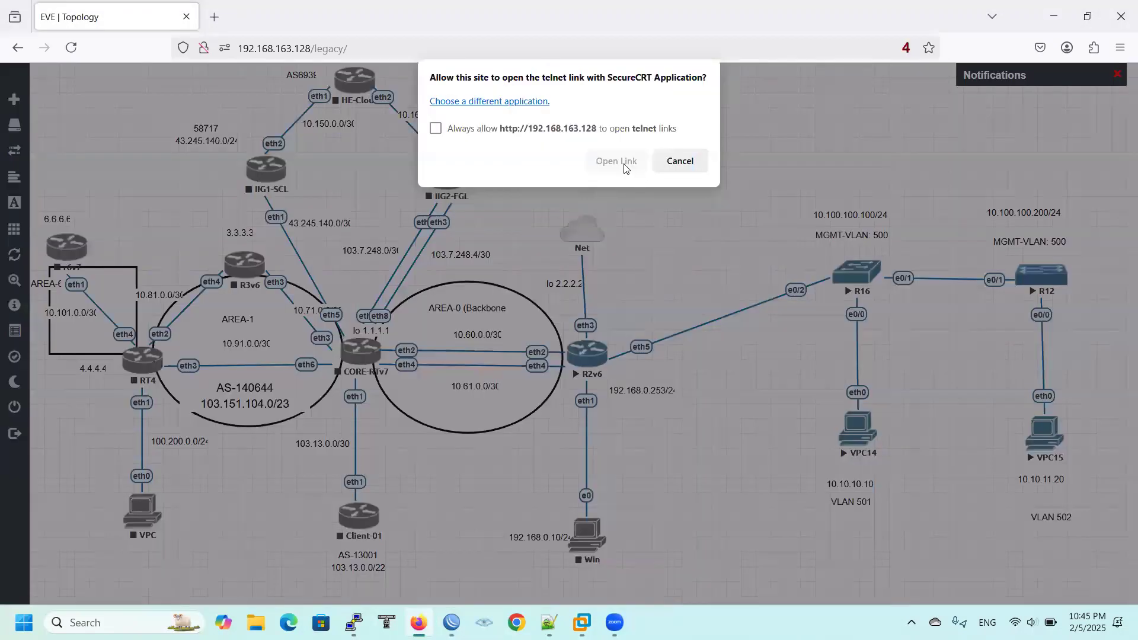
click(625, 168)
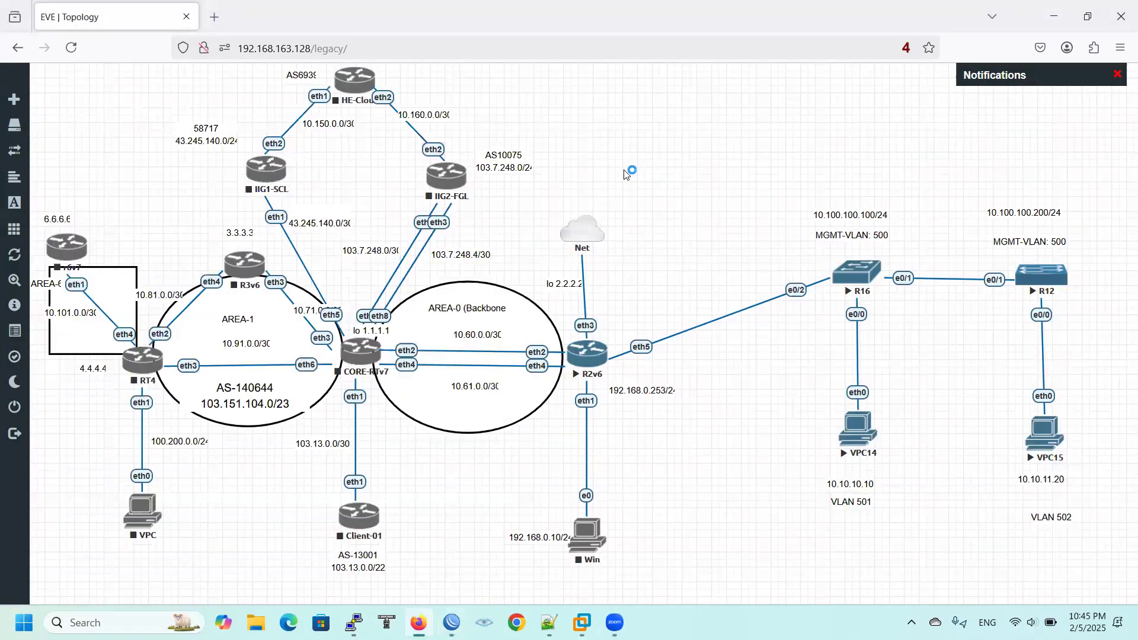
click(1043, 438)
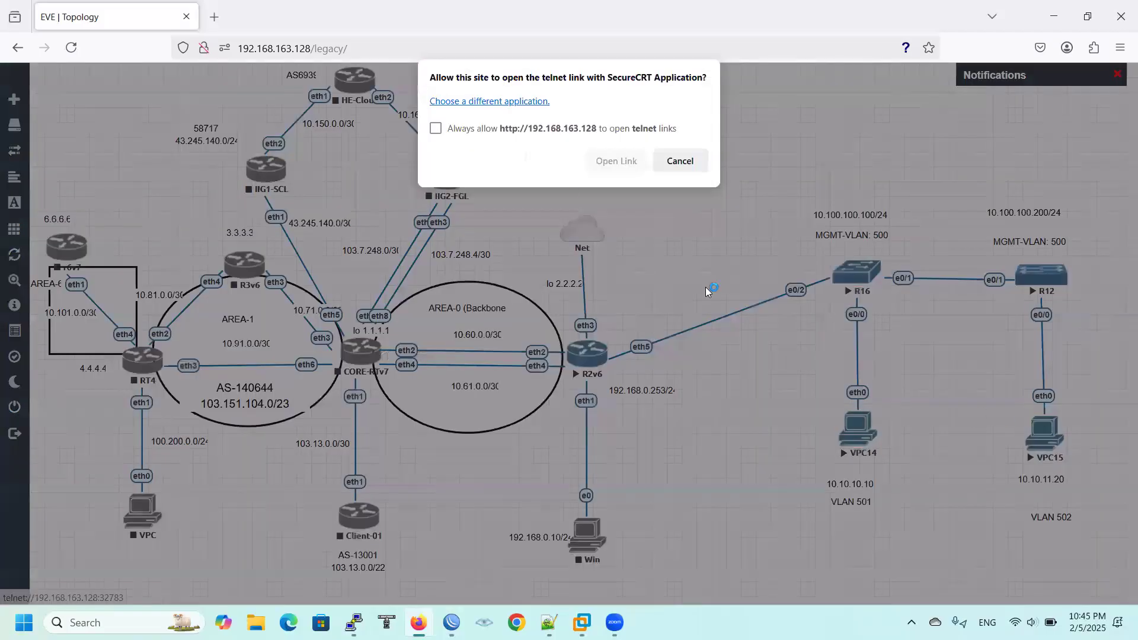
click(609, 165)
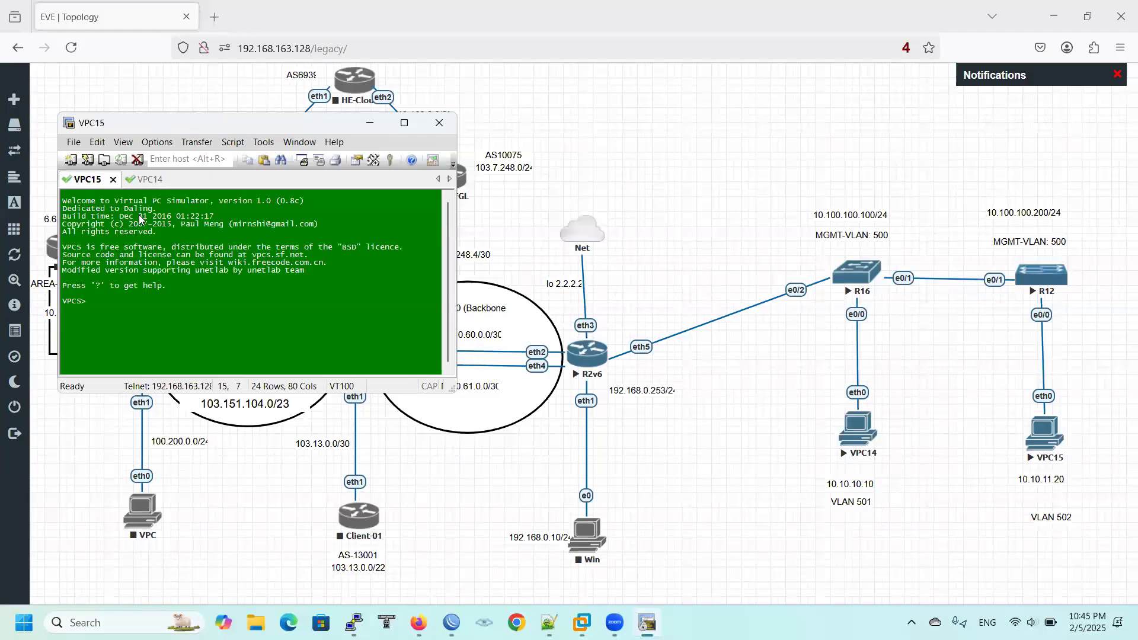
- Show VPC15's IP settings and assign it 10.10.10.10/24 with gateway 10.10.10.1
text(show)
key(Return)
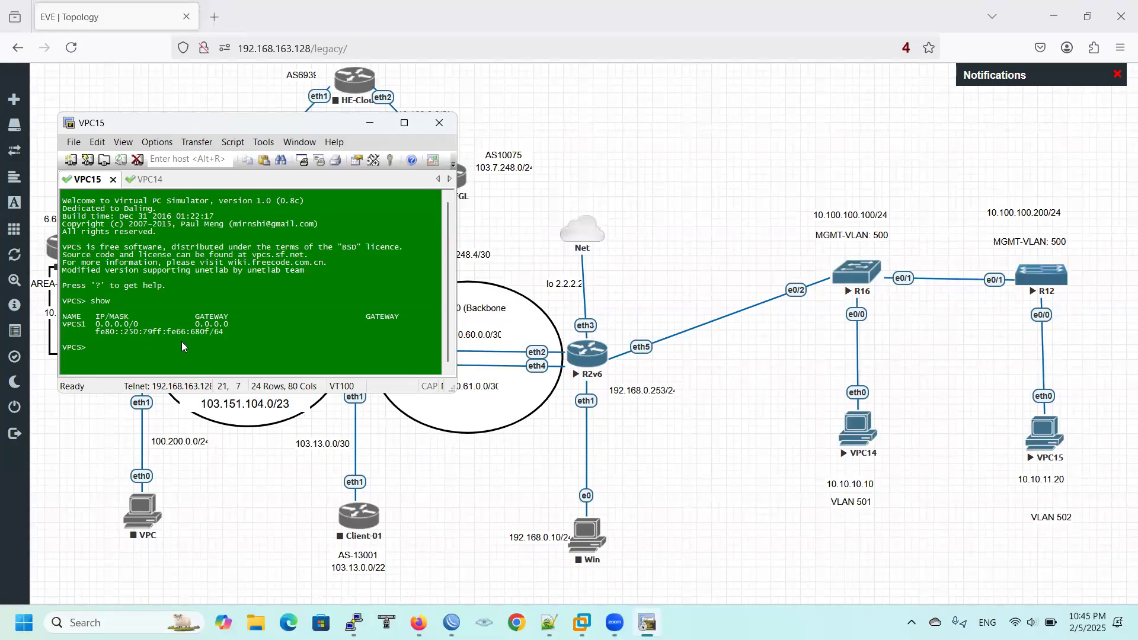
text(ip 10.10.10.10/24 10.10.10.1)
key(Return)
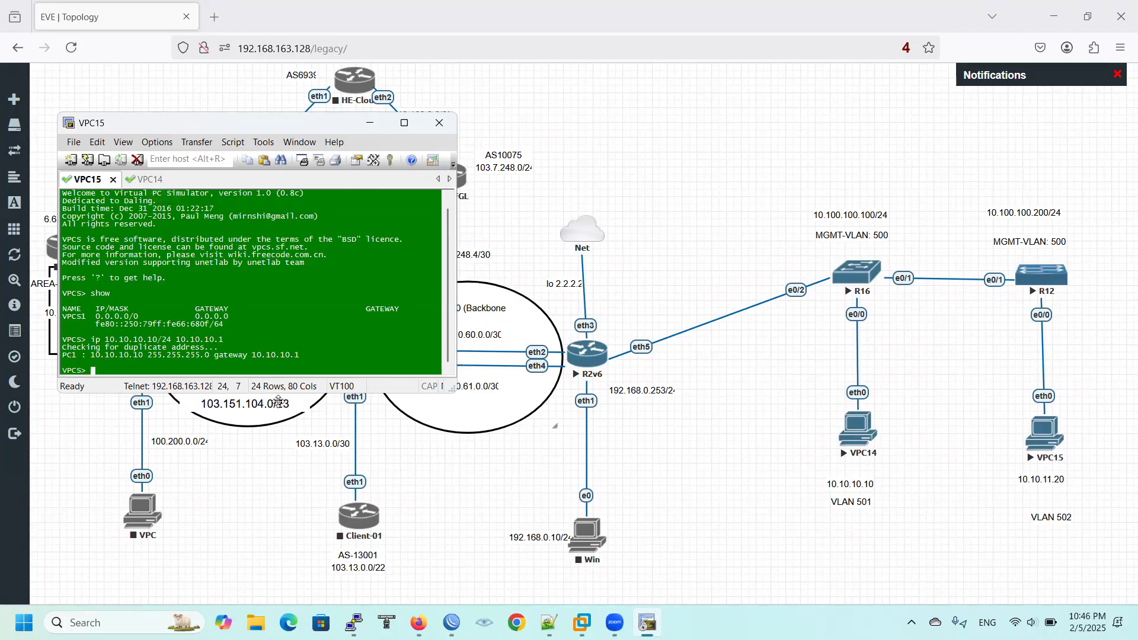
- Rework the previous ip command to give VPC15 the address 10.10.11.20/24 with gateway 10.10.11.1
key(Up)
key(Left)
key(Left)
key(Left)
key(Left)
key(Left)
key(Left)
key(Left)
key(Left)
key(Left)
key(Left)
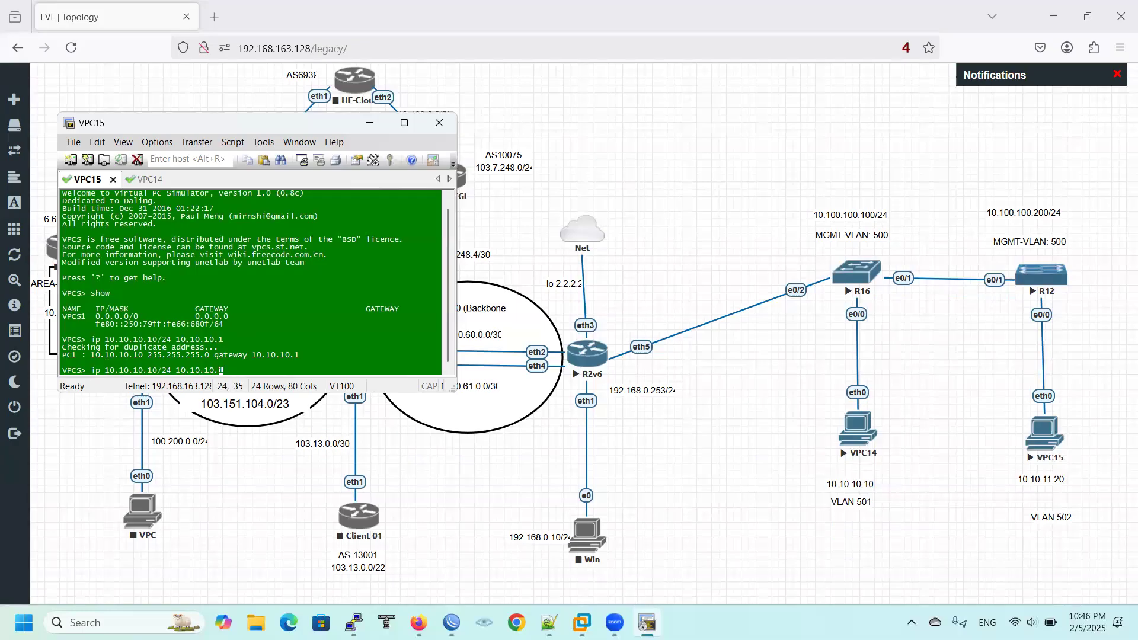
key(Left)
key(Left)
key(Left)
key(Left)
key(Left)
key(Left)
key(Left)
text(1)
key(Right)
key(Right)
key(Left)
key(BackSpace)
text(2)
key(Right)
key(Right)
key(End)
key(Left)
key(BackSpace)
text(1)
key(Return)
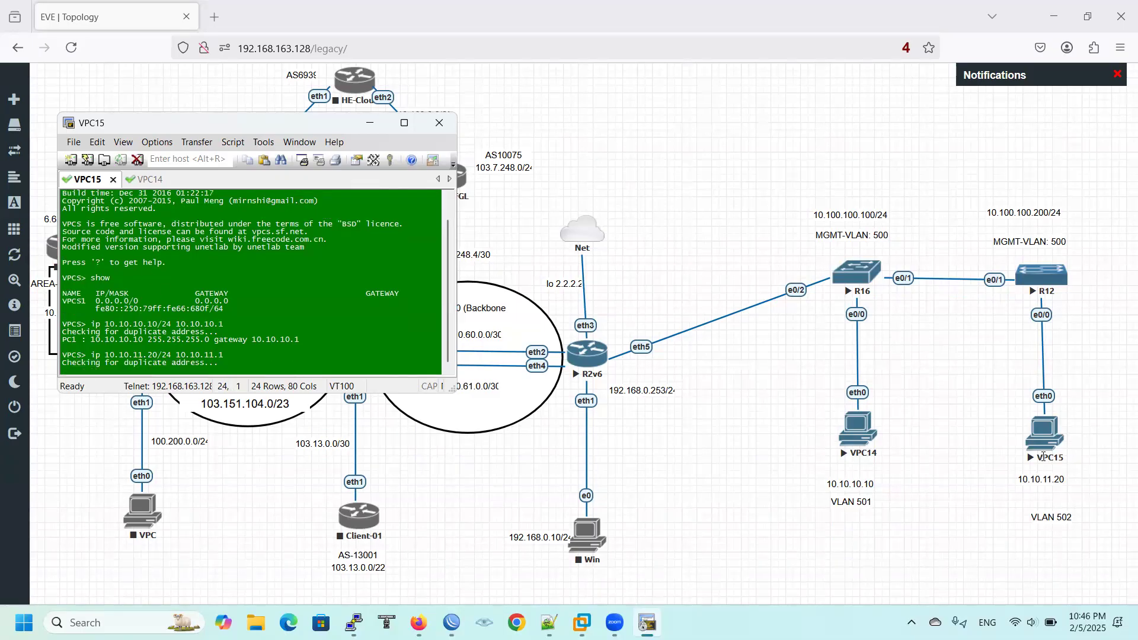
- In VPC14's console, assign 10.10.10.10/24 with gateway 10.10.10.1 and ping 10.10.11.20
click(131, 179)
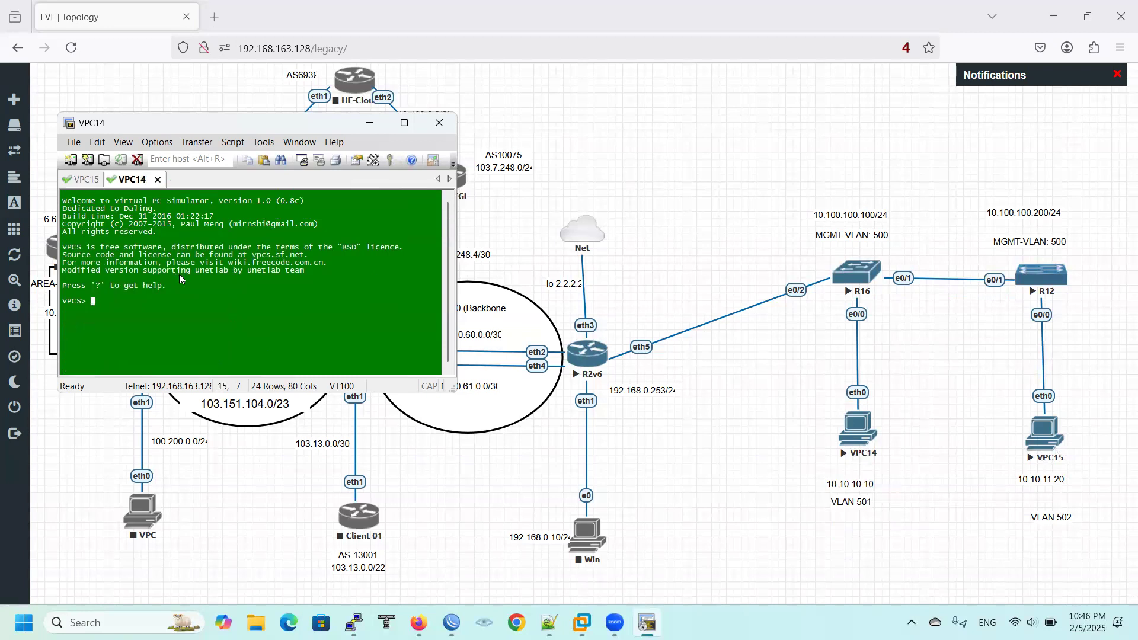
text(show)
key(Return)
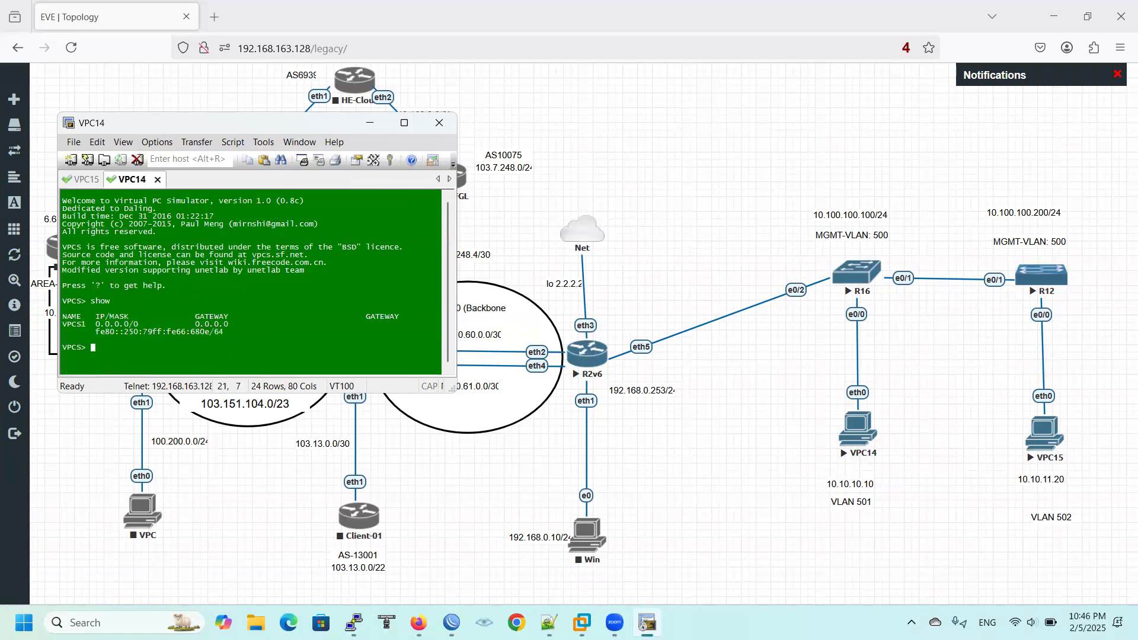
text(ip 10.10.10.10/24 10.10.10.1)
key(Return)
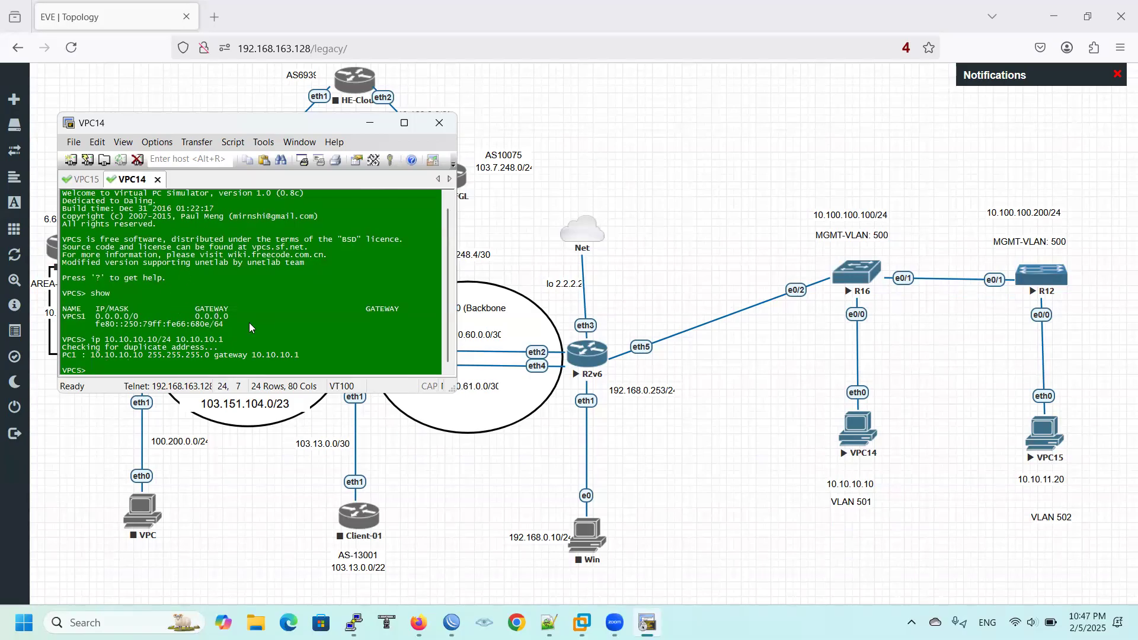
text(ping 10.10.11.20)
key(Return)
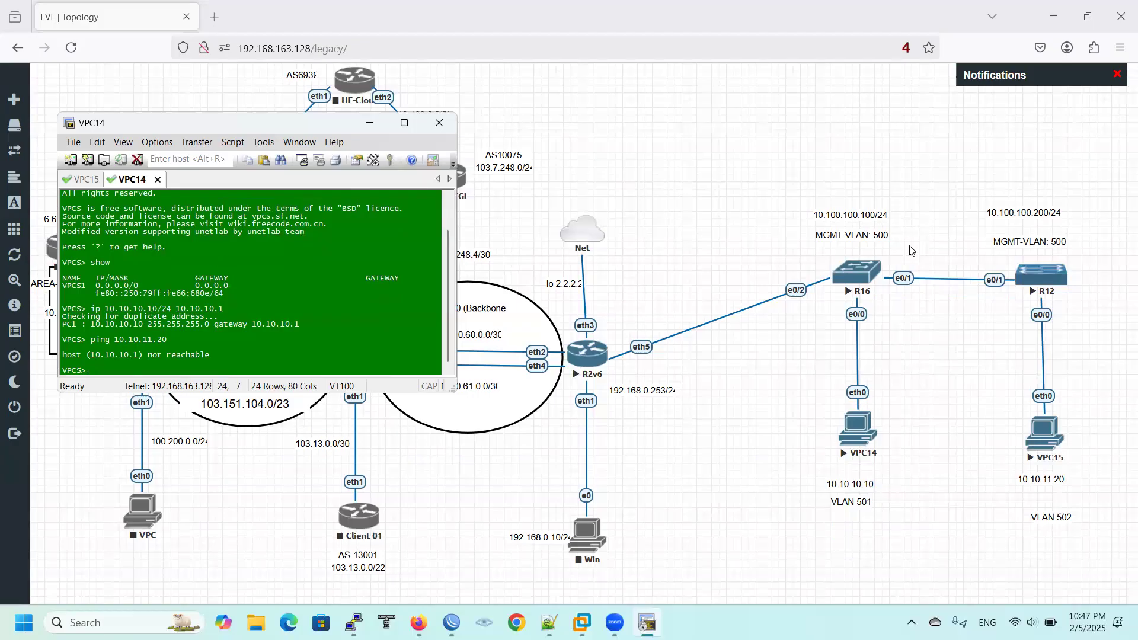
- Open console sessions to the switches R16 and R12 from the topology
click(859, 275)
click(863, 274)
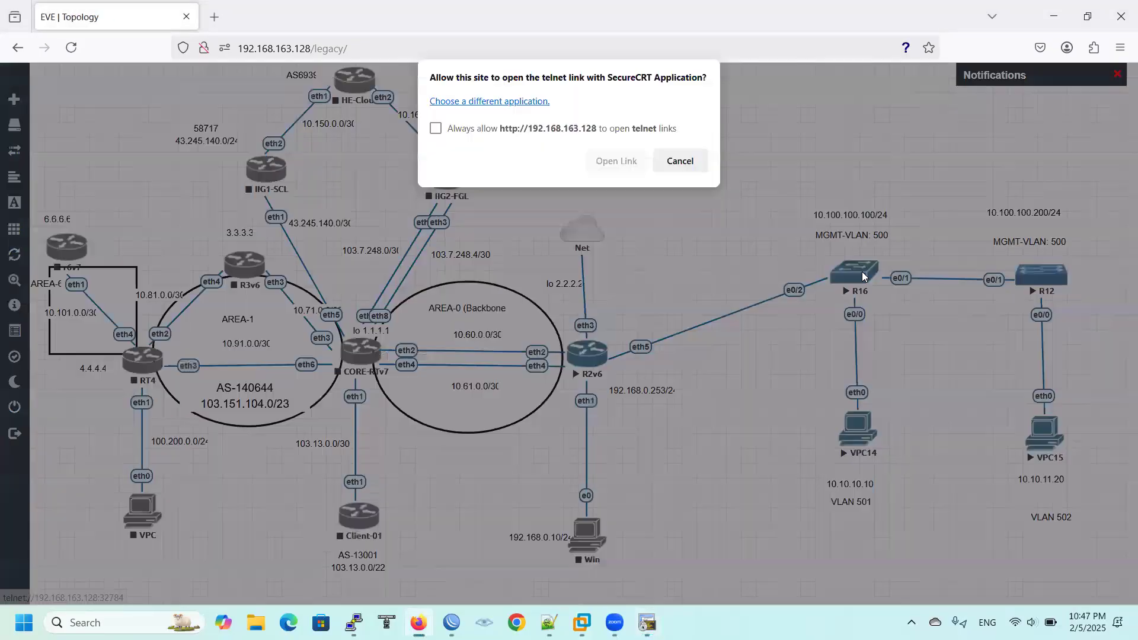
click(616, 163)
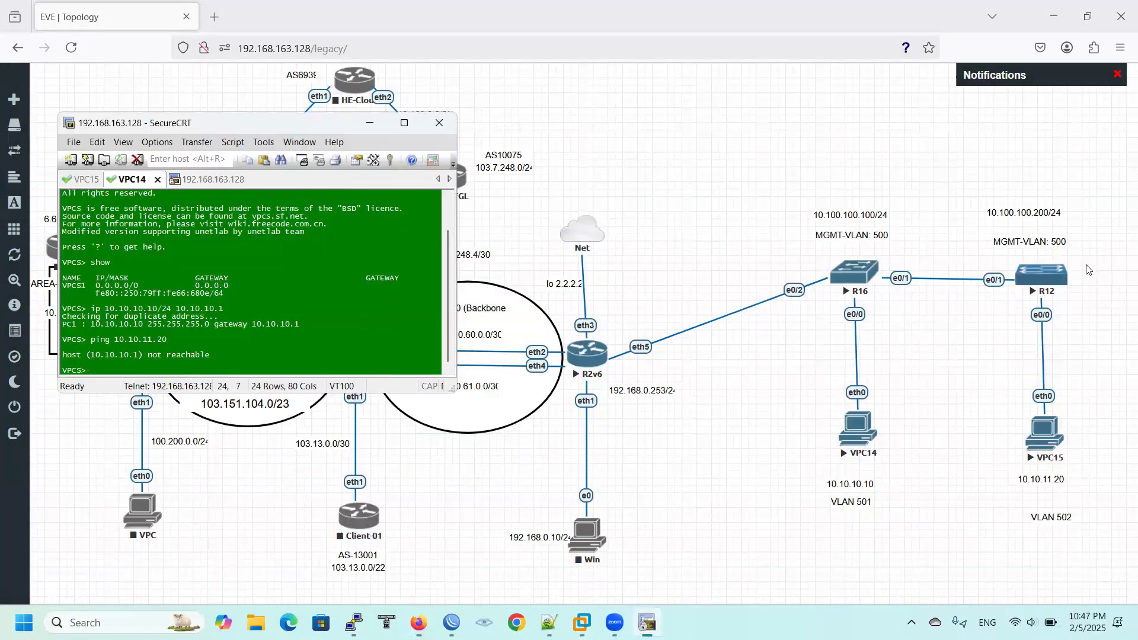
click(986, 271)
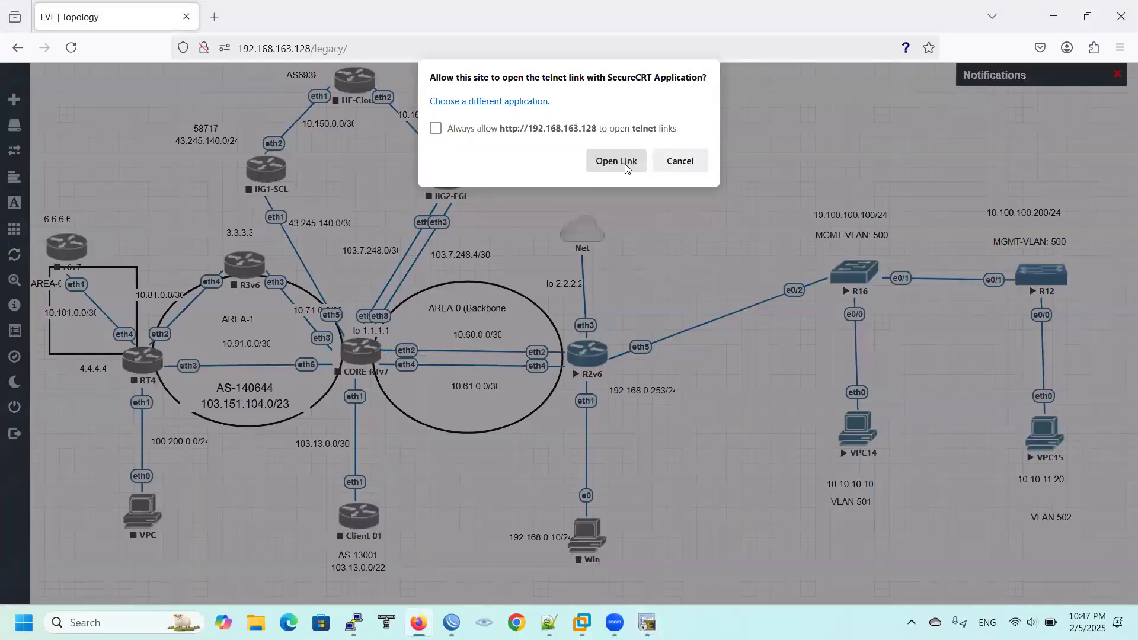
click(628, 167)
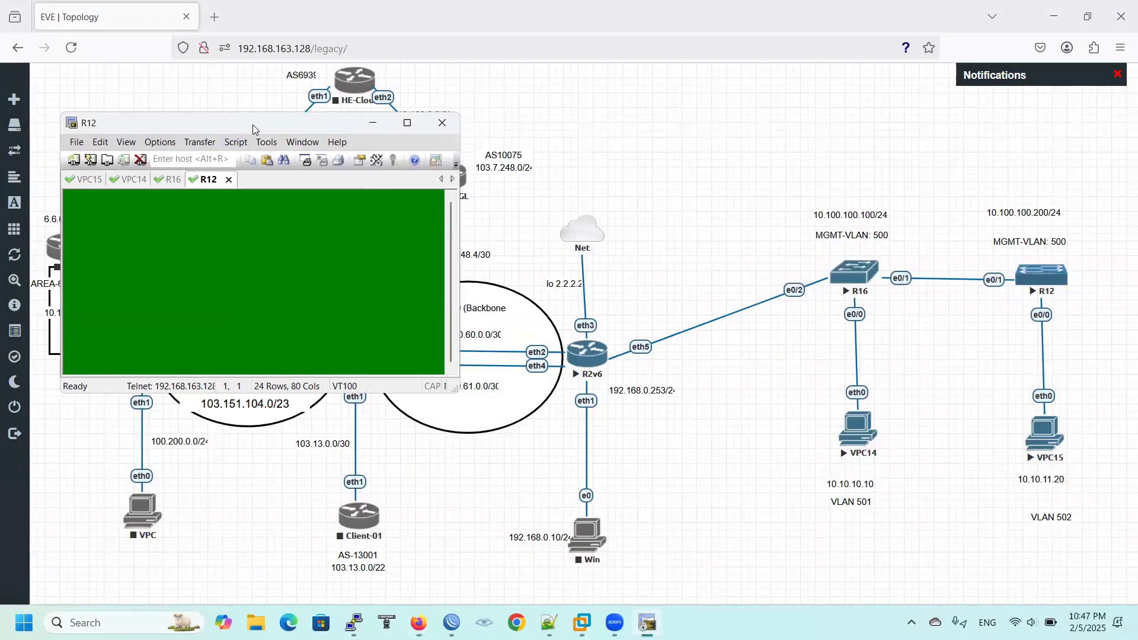
- Enter privileged mode on R16 and examine its existing VLANs with the show vlan command
click(242, 194)
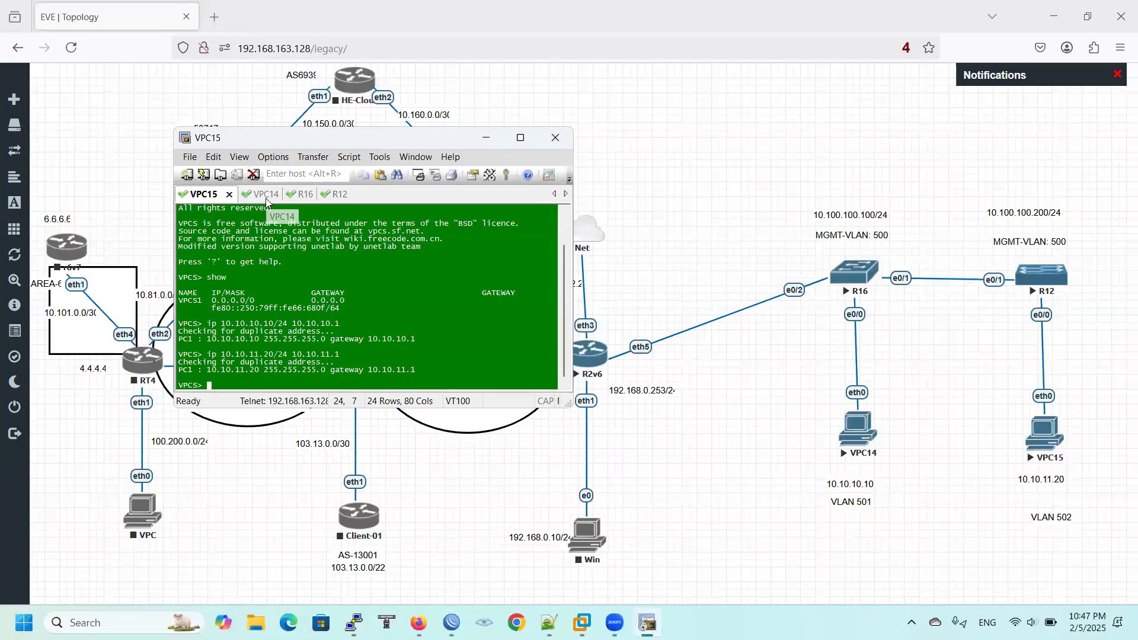
click(307, 199)
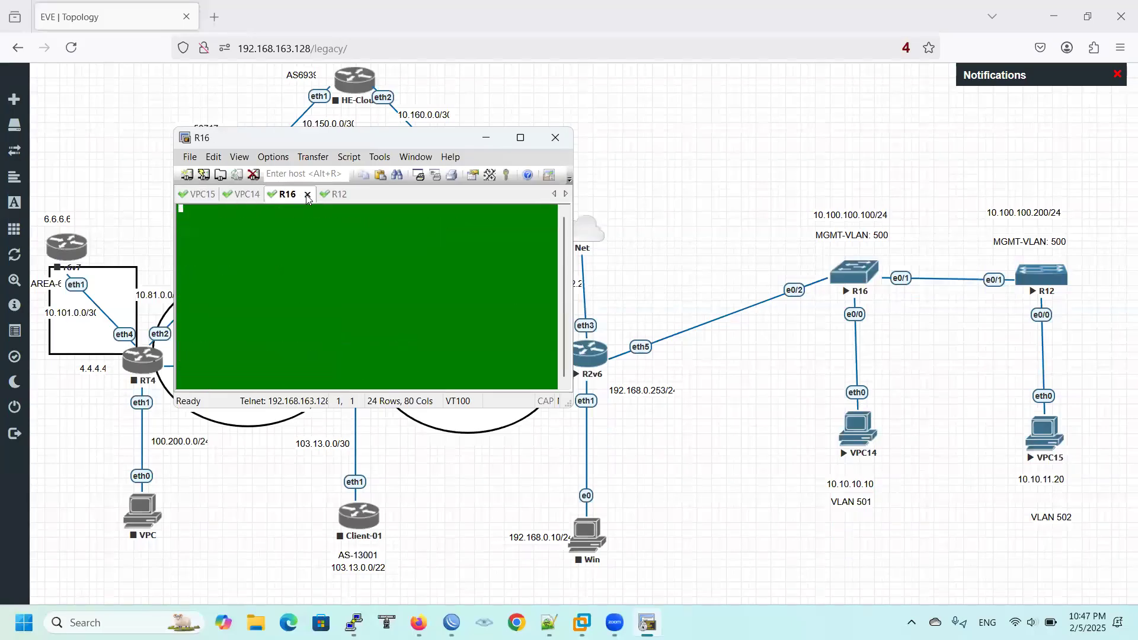
key(Return)
key(Return)
text(ena)
key(Return)
key(Return)
text(sh)
key(Tab)
text(vl)
key(Return)
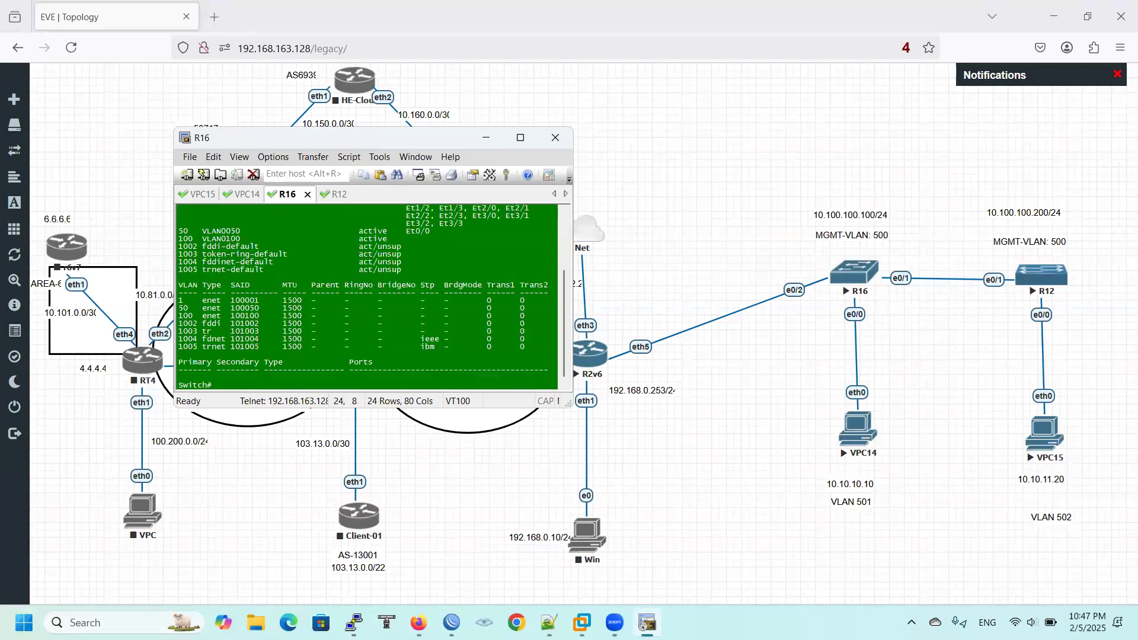
drag(179, 300, 243, 326)
click(263, 340)
text(conf)
- Minimize the console window and stop the switch nodes R16 and R12 in the topology
click(487, 138)
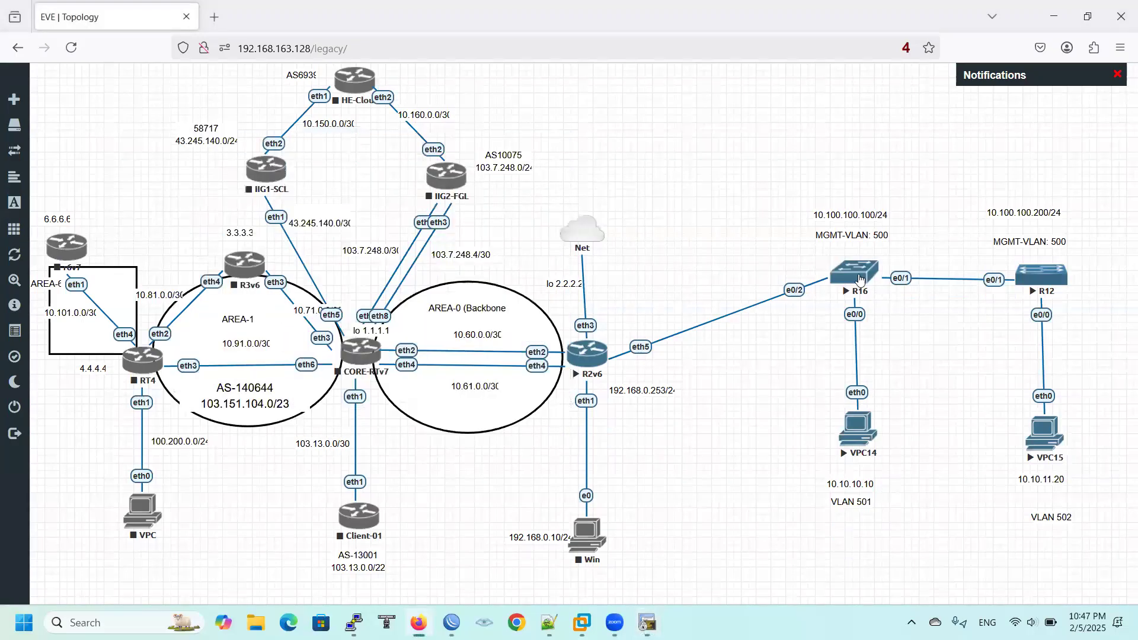
right_click(860, 278)
click(895, 308)
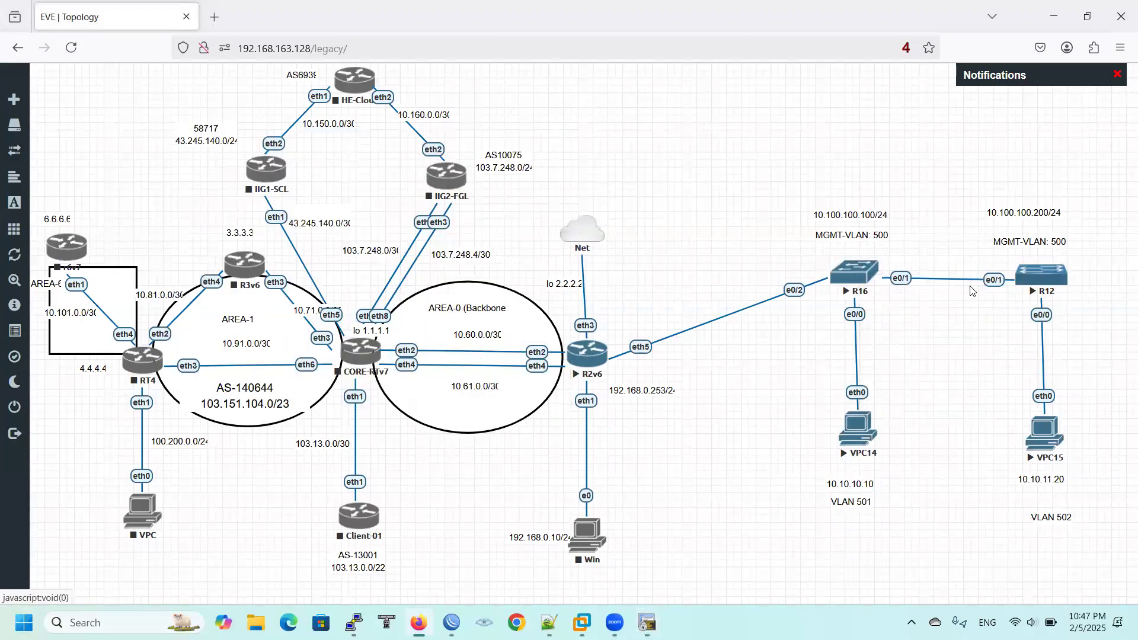
right_click(1028, 281)
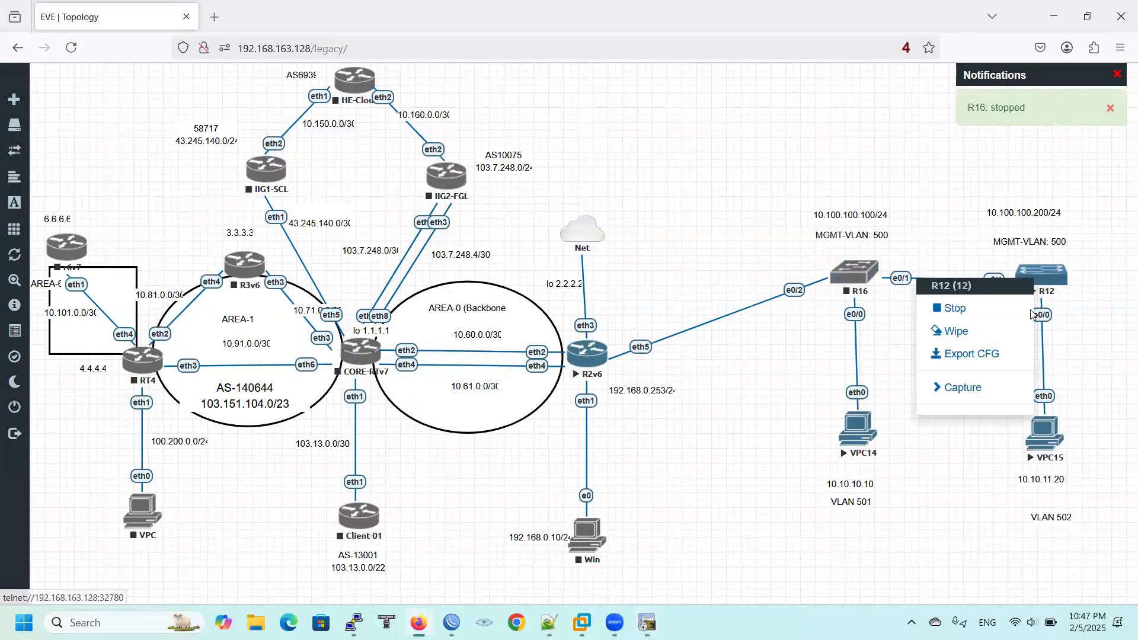
- Rename the R16 switch node as SW1 and save the node
right_click(868, 276)
click(898, 449)
drag(428, 349, 306, 343)
text(SW1)
click(357, 301)
scroll(531, 415, down, 3)
click(504, 538)
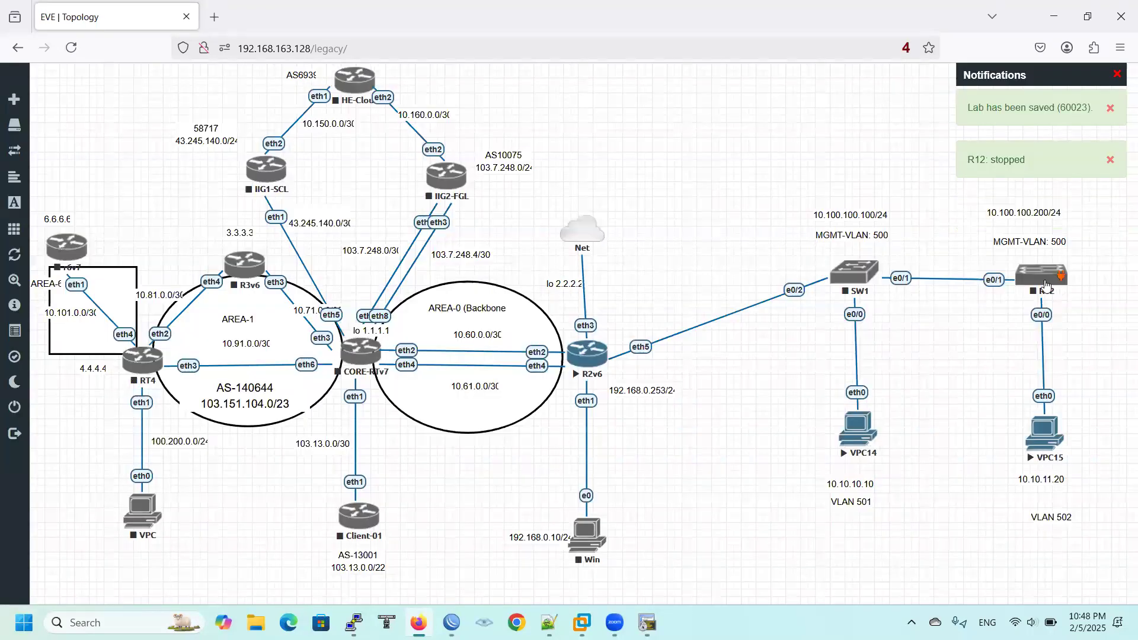
- Rename the R12 switch node as SW2, give it the Switch.png icon, and save the node
right_click(1045, 286)
click(983, 442)
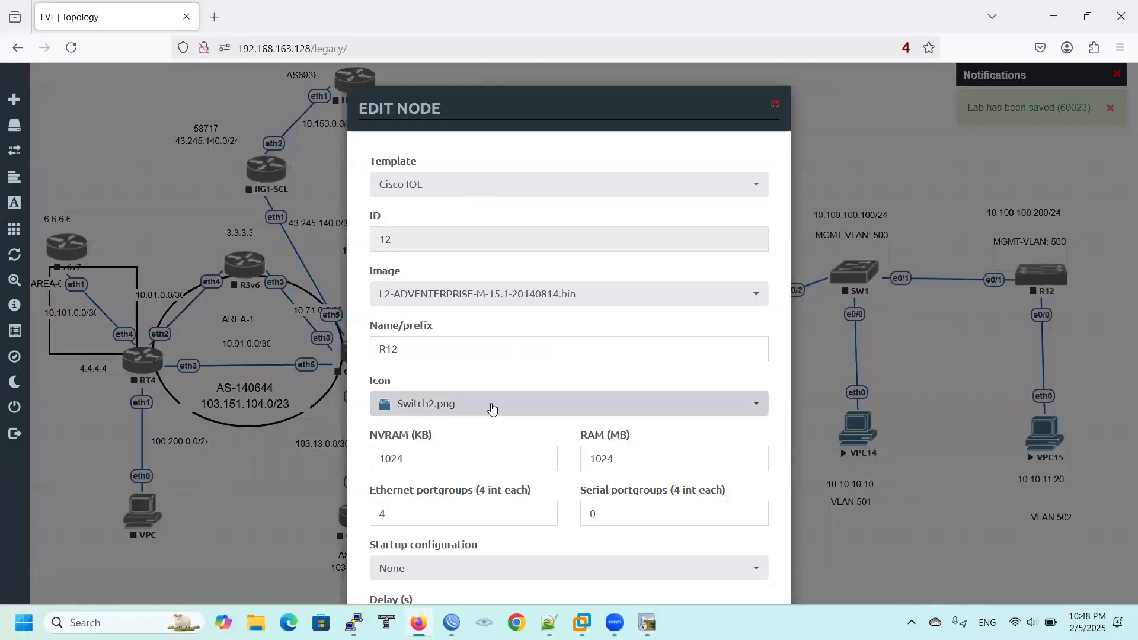
click(491, 408)
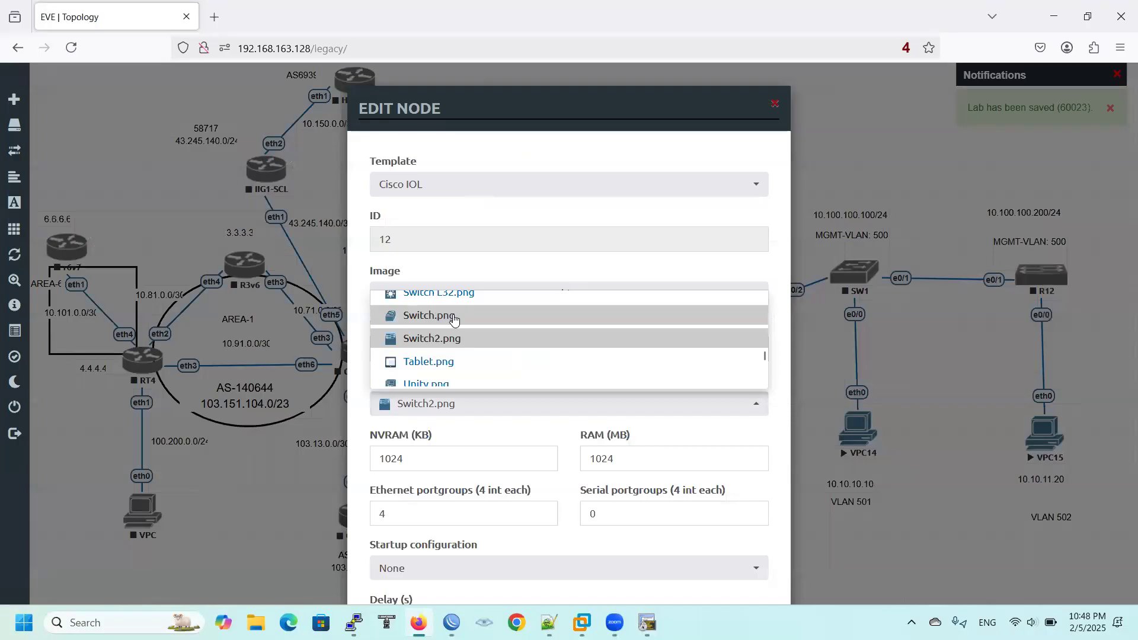
click(454, 320)
scroll(534, 422, down, 3)
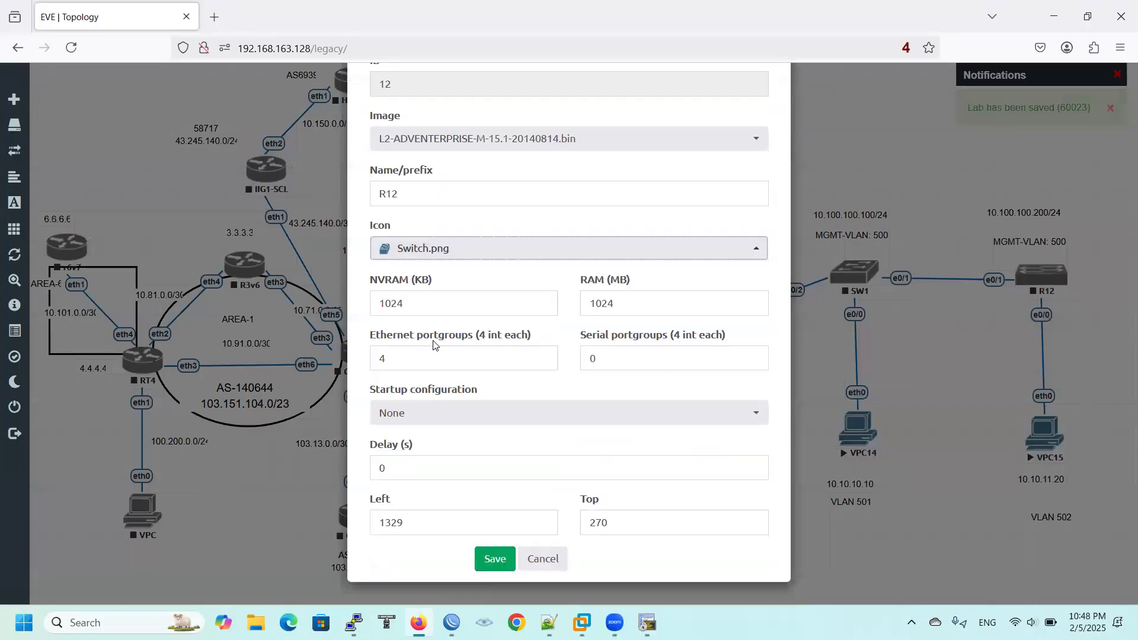
scroll(449, 359, up, 3)
double_click(428, 350)
text(SW2)
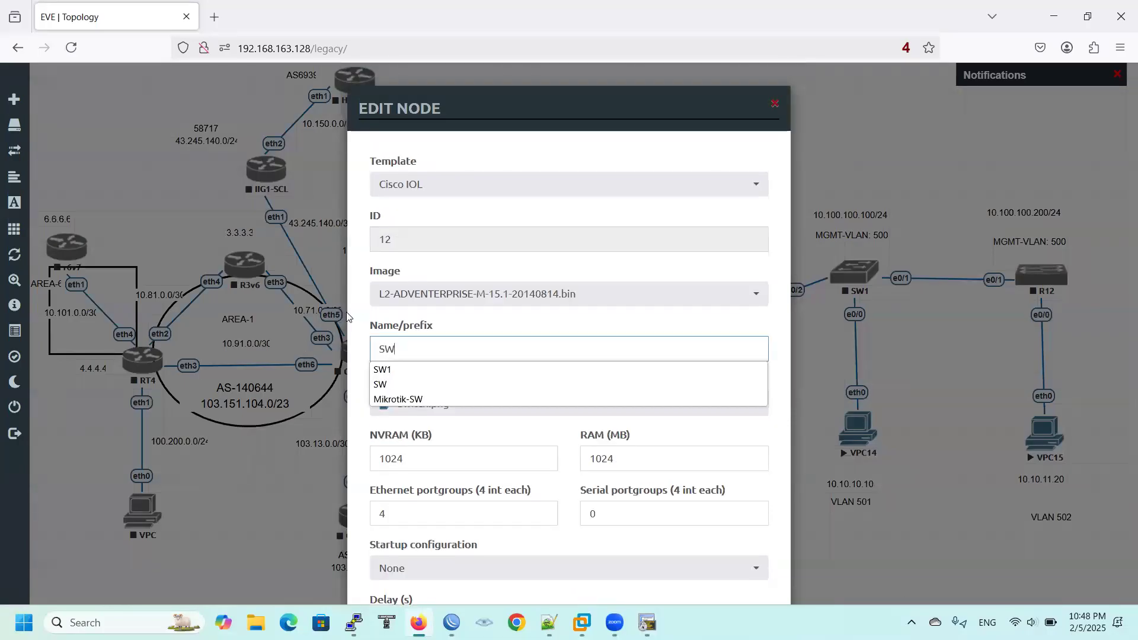
scroll(514, 345, down, 3)
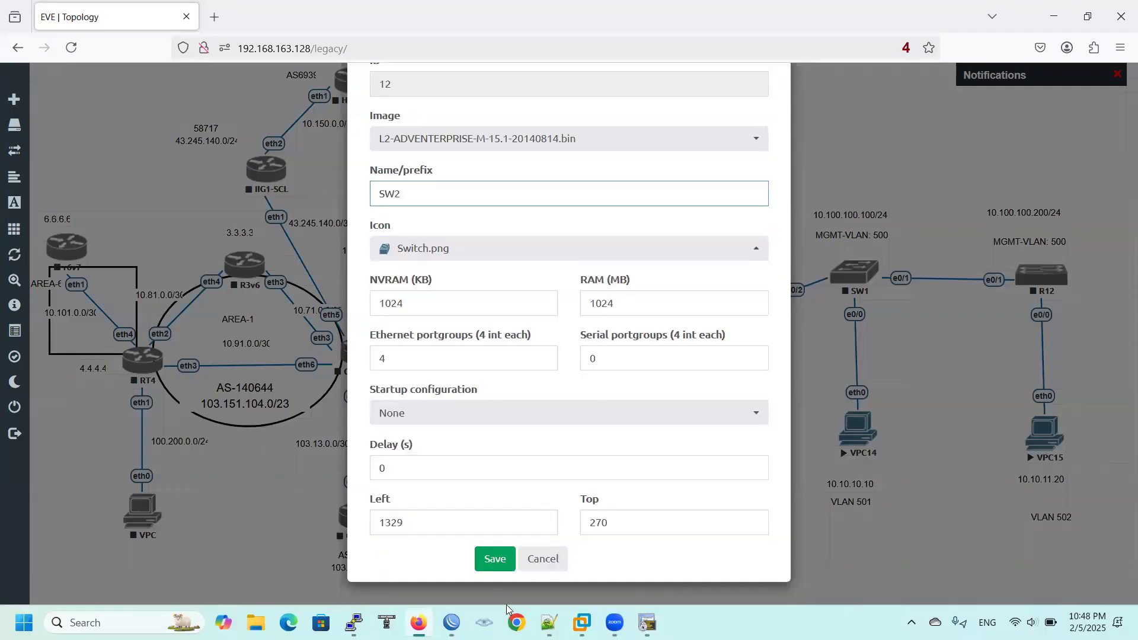
click(493, 557)
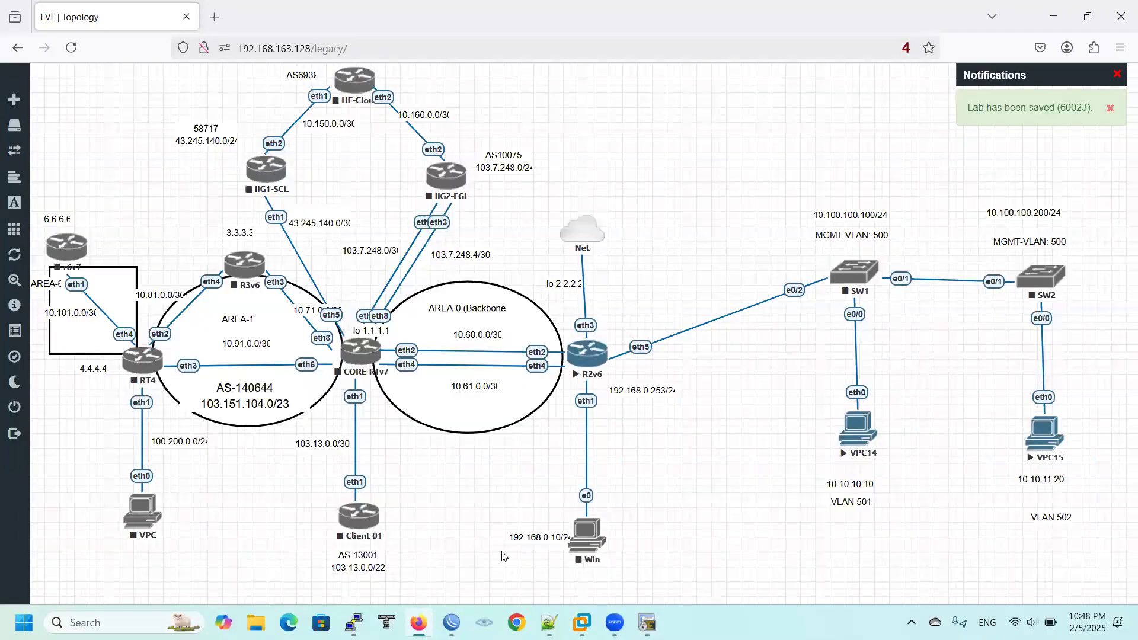
- Start the switch nodes SW1 and SW2 in the topology
right_click(854, 275)
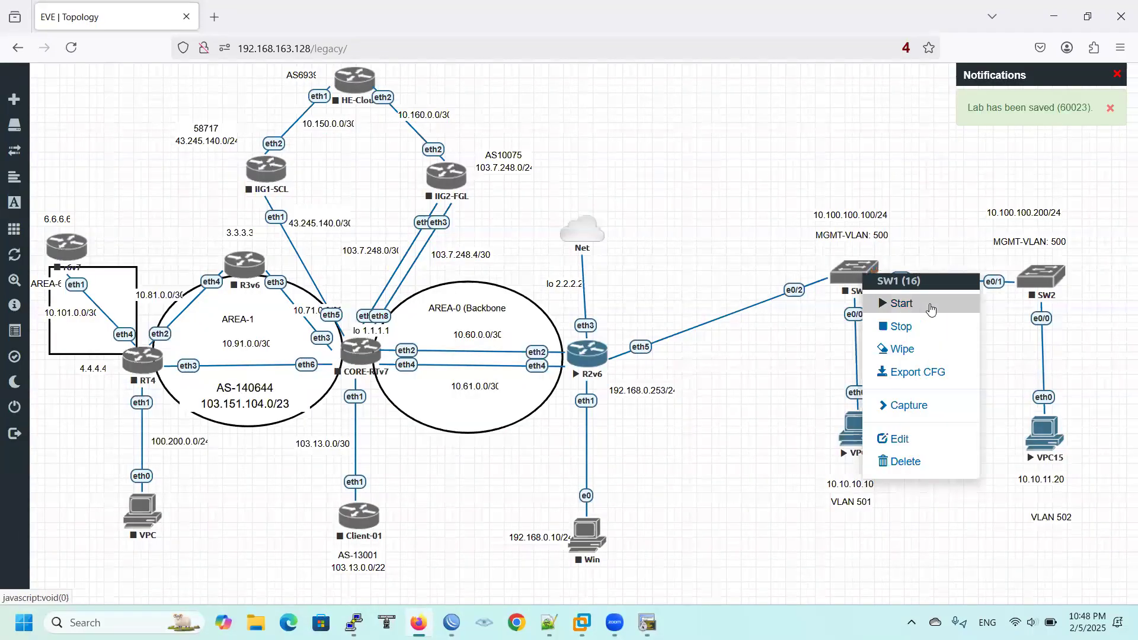
click(898, 305)
right_click(1034, 274)
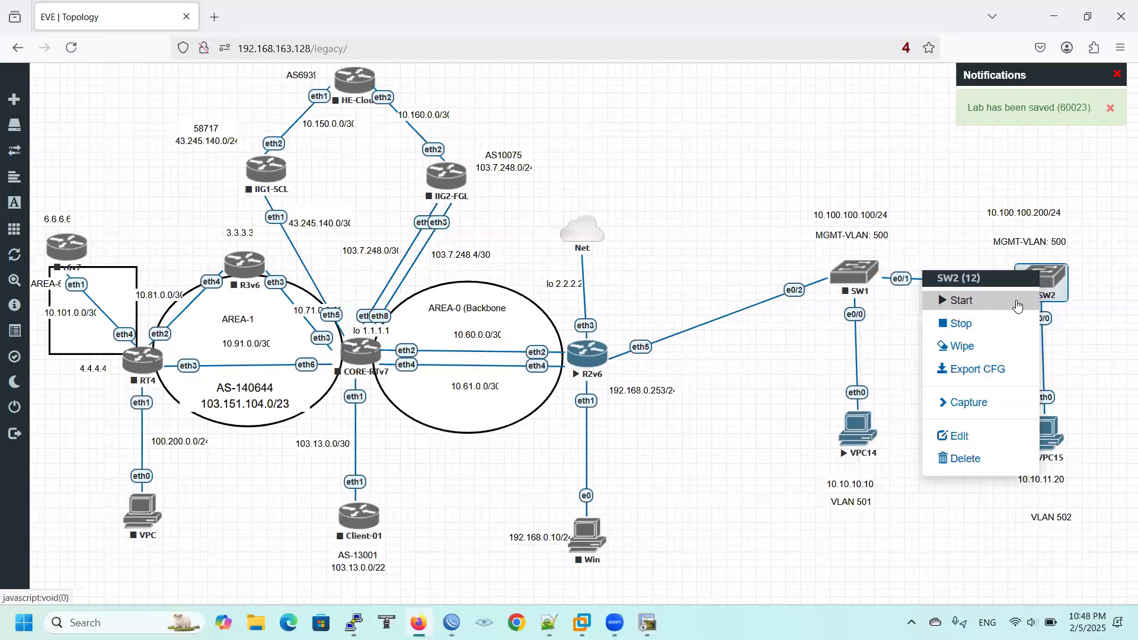
click(1015, 307)
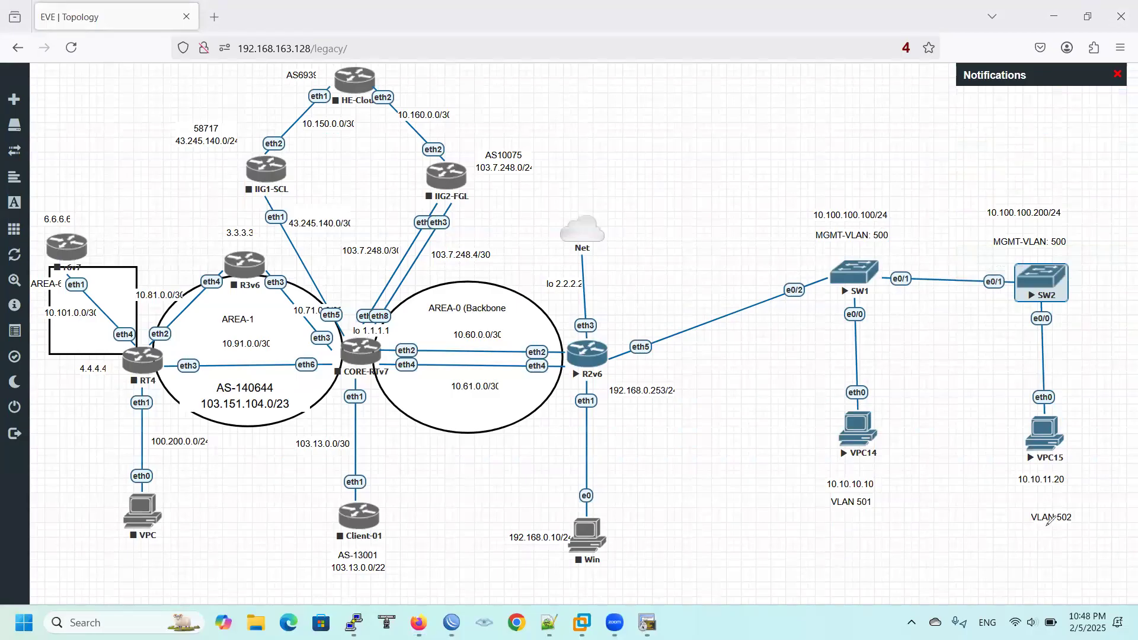
drag(880, 245, 888, 242)
drag(1045, 256, 1060, 250)
drag(829, 208, 875, 207)
drag(855, 254, 873, 241)
mouse_move(1044, 256)
mouse_down()
mouse_move(1052, 267)
mouse_move(1077, 245)
mouse_up()
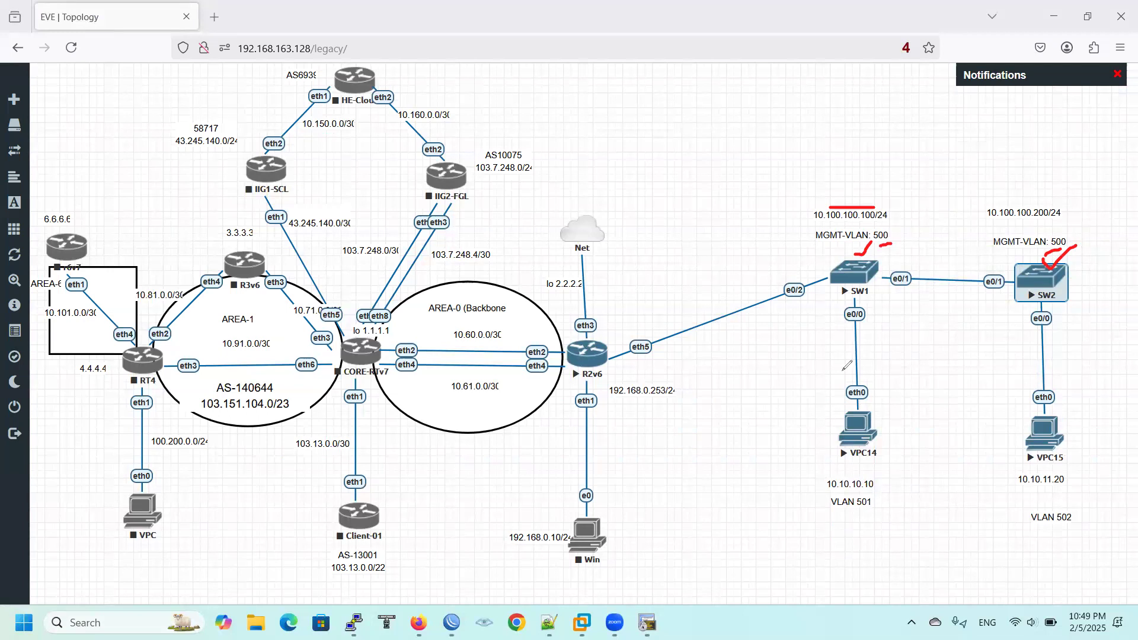
mouse_move(829, 426)
mouse_down()
mouse_move(906, 422)
mouse_move(816, 425)
mouse_move(911, 448)
mouse_move(809, 452)
mouse_up()
drag(861, 527, 880, 498)
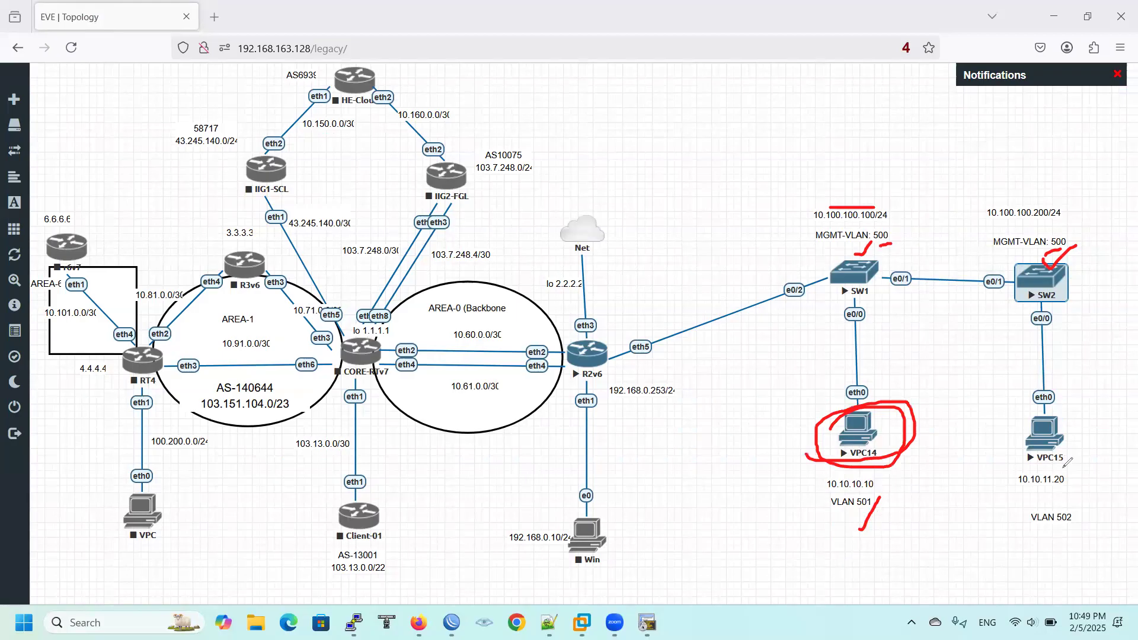
mouse_move(1030, 415)
mouse_down()
mouse_move(1096, 438)
mouse_move(1002, 477)
mouse_move(1025, 414)
mouse_up()
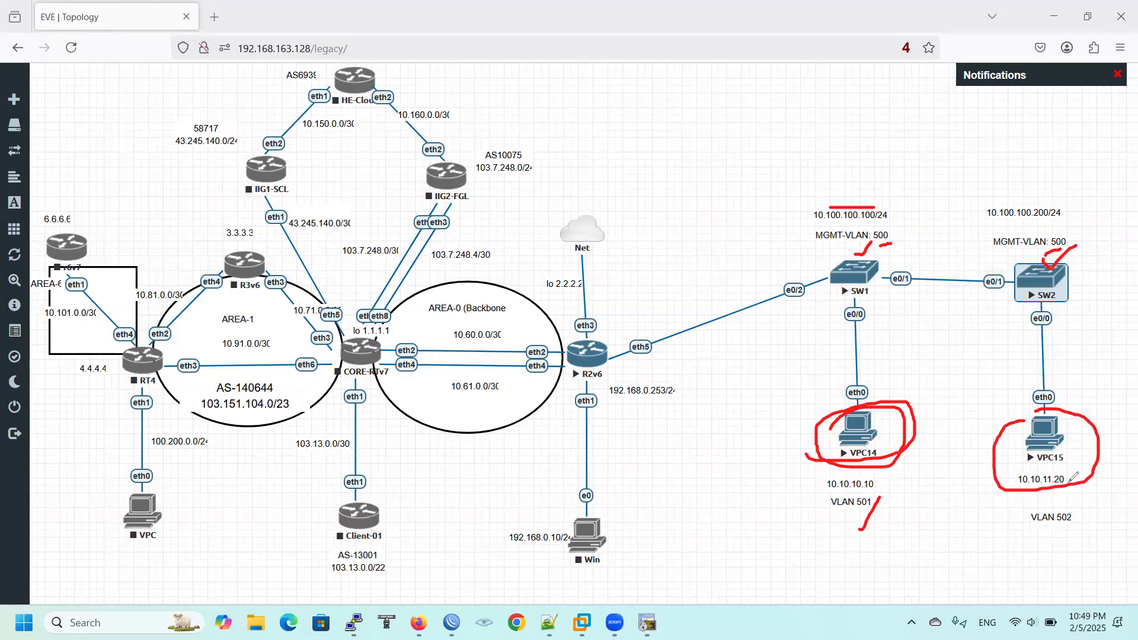
drag(1074, 535, 1104, 510)
drag(936, 273, 953, 226)
mouse_move(815, 276)
mouse_down()
mouse_move(705, 305)
mouse_move(645, 343)
mouse_move(664, 313)
mouse_up()
click(635, 333)
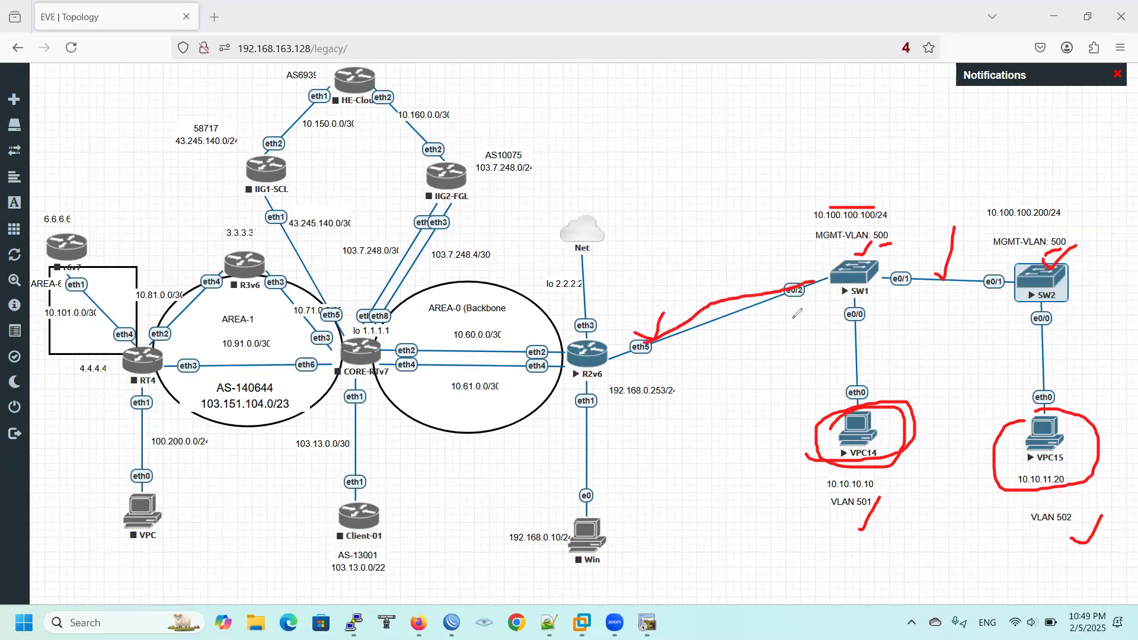
mouse_move(697, 255)
mouse_down()
mouse_move(711, 280)
mouse_move(714, 257)
mouse_move(717, 276)
mouse_move(752, 252)
mouse_move(791, 248)
mouse_up()
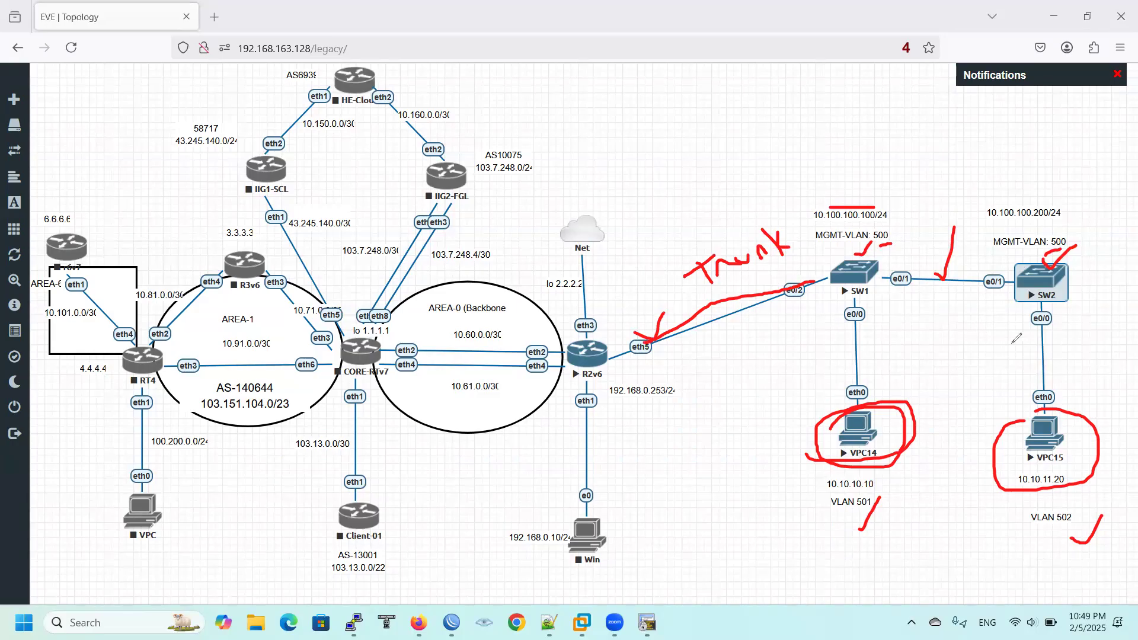
mouse_move(1060, 345)
mouse_down()
mouse_move(1075, 354)
mouse_move(1082, 339)
mouse_up()
drag(1060, 382, 1078, 429)
mouse_move(875, 380)
mouse_down()
mouse_move(887, 347)
mouse_move(896, 379)
mouse_move(941, 353)
mouse_move(940, 381)
mouse_up()
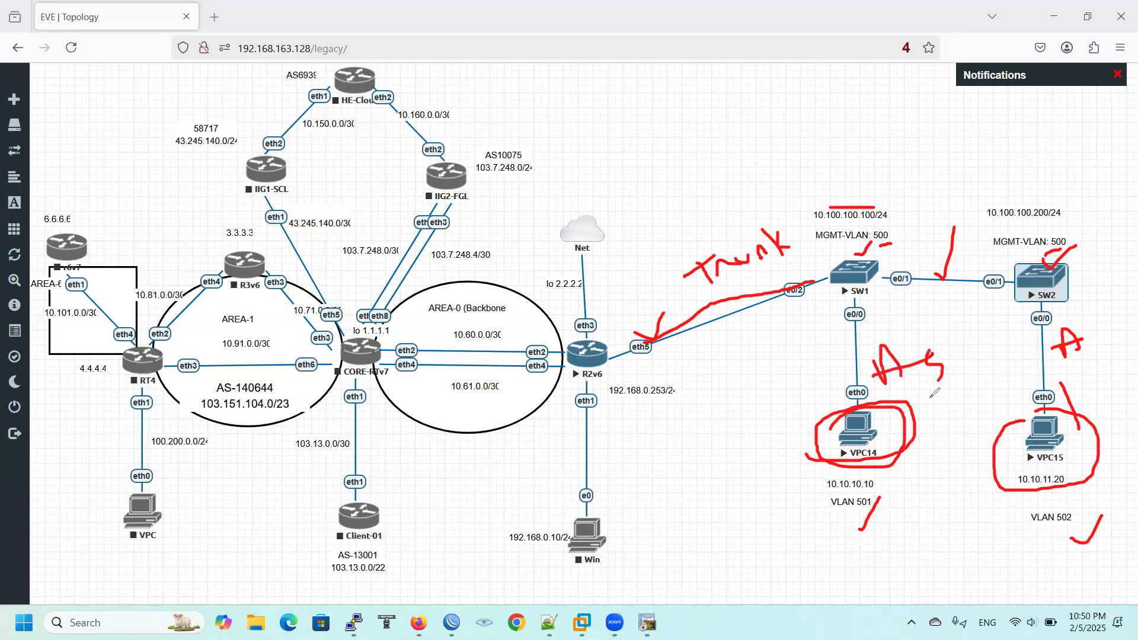
mouse_move(876, 343)
mouse_down()
mouse_move(835, 352)
mouse_move(875, 362)
mouse_up()
mouse_move(1018, 343)
mouse_down()
mouse_move(1082, 339)
mouse_move(1078, 354)
mouse_up()
drag(956, 252, 988, 215)
drag(691, 284, 715, 272)
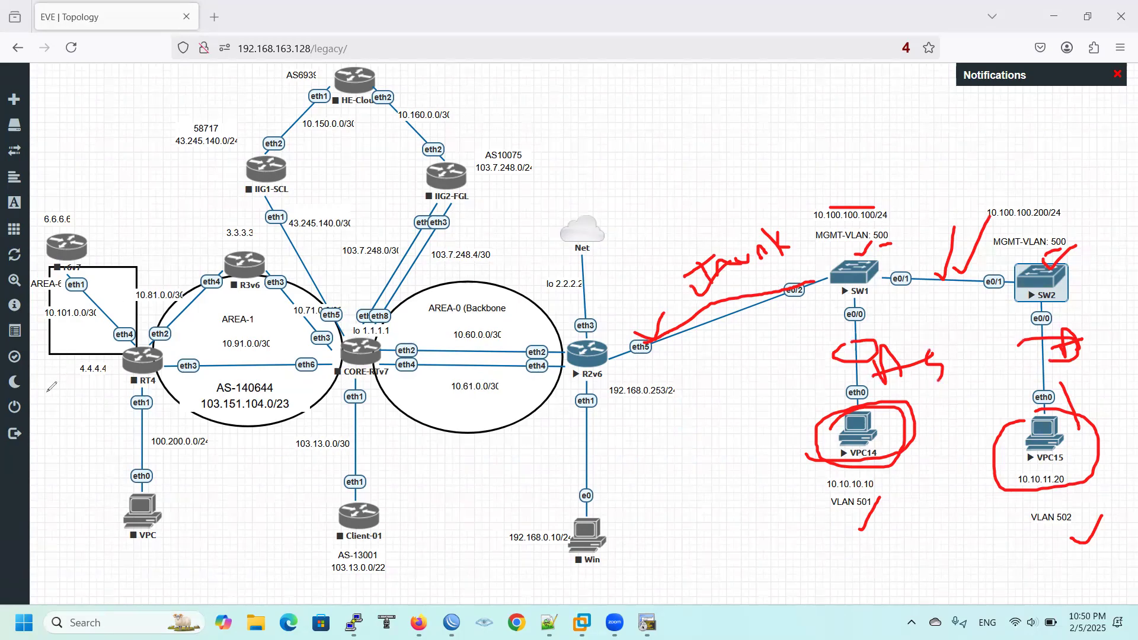
key(Escape)
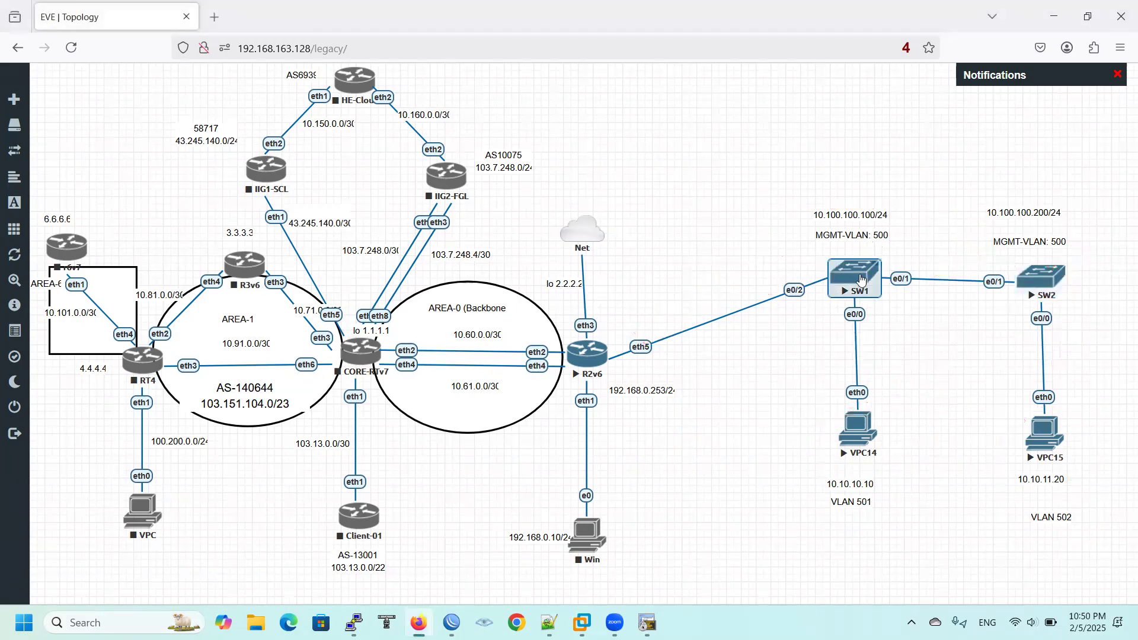
- Open console sessions to SW1 and SW2 and close the disconnected R16 and R12 sessions
click(861, 280)
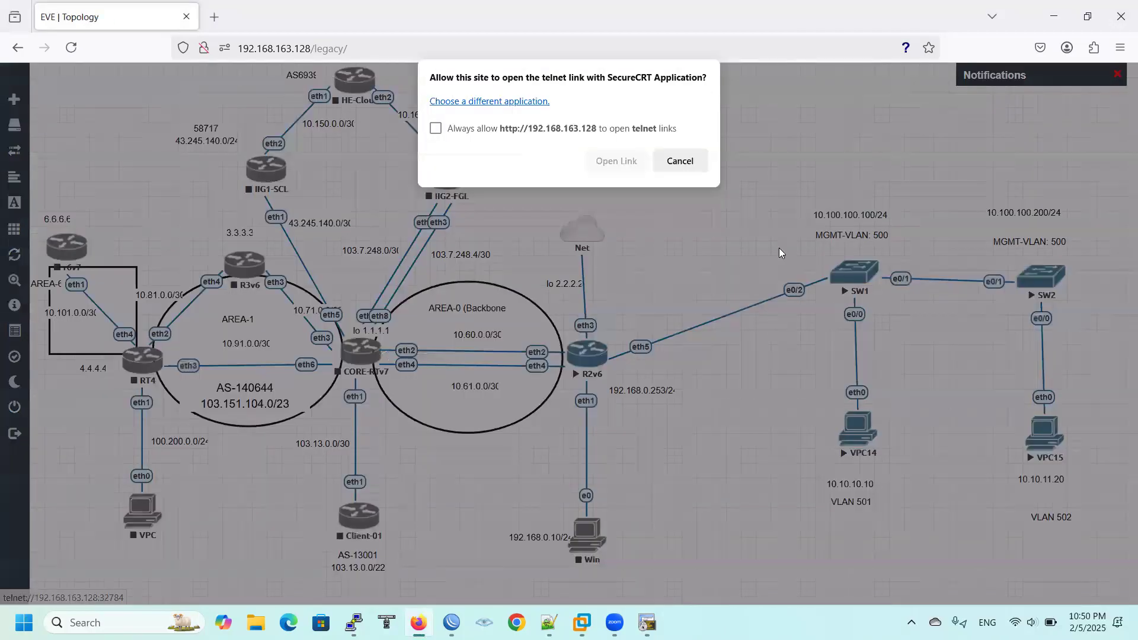
click(617, 161)
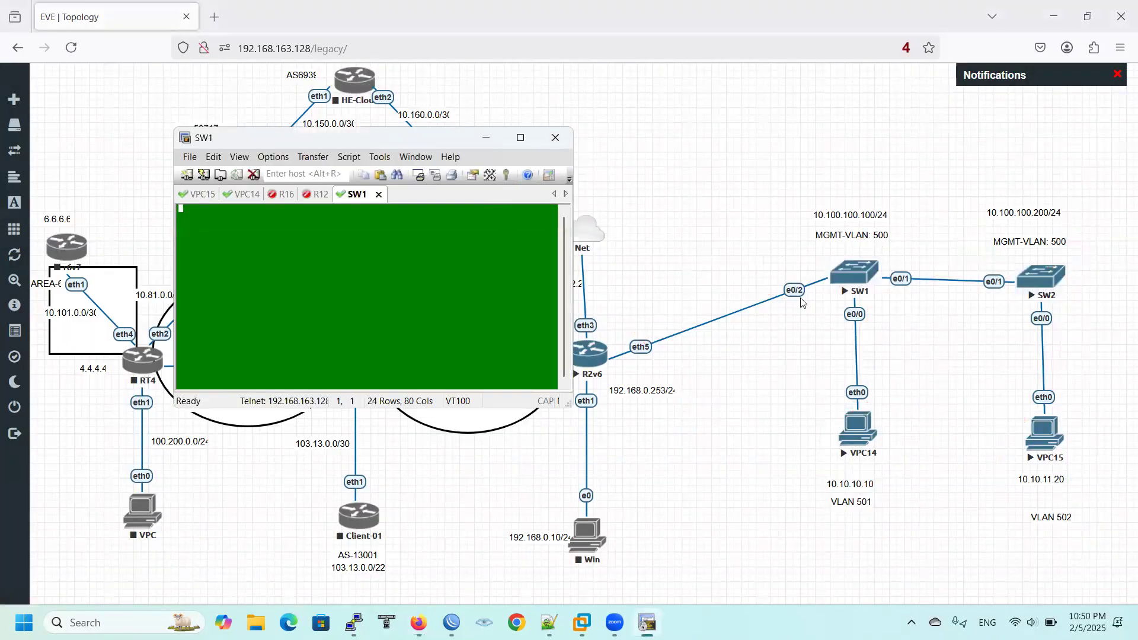
click(1034, 283)
click(615, 164)
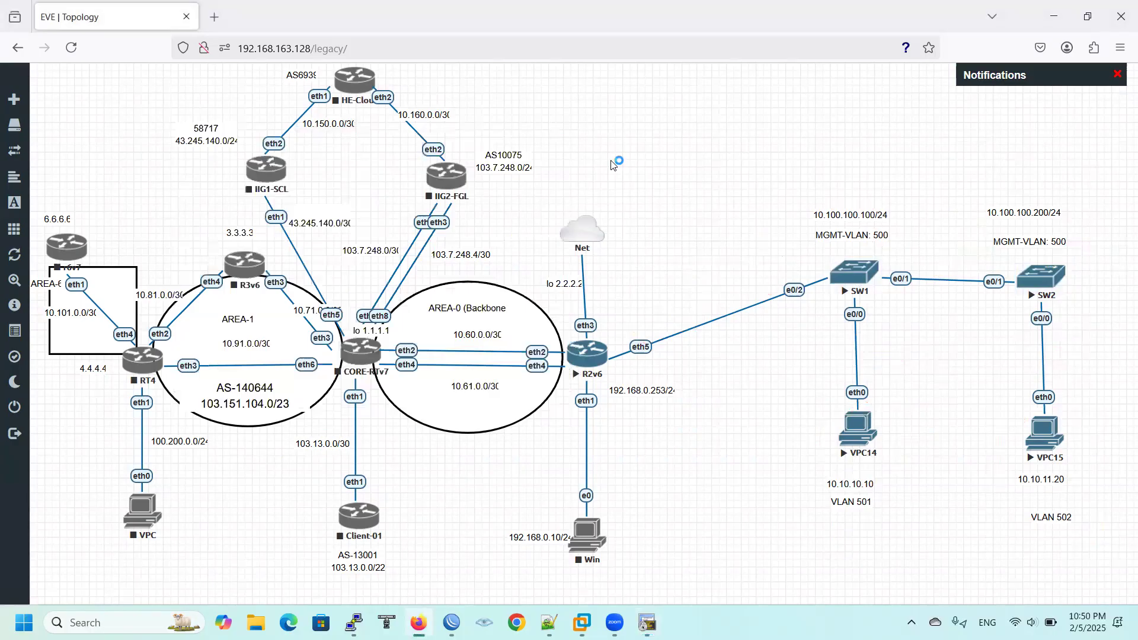
click(304, 200)
click(307, 201)
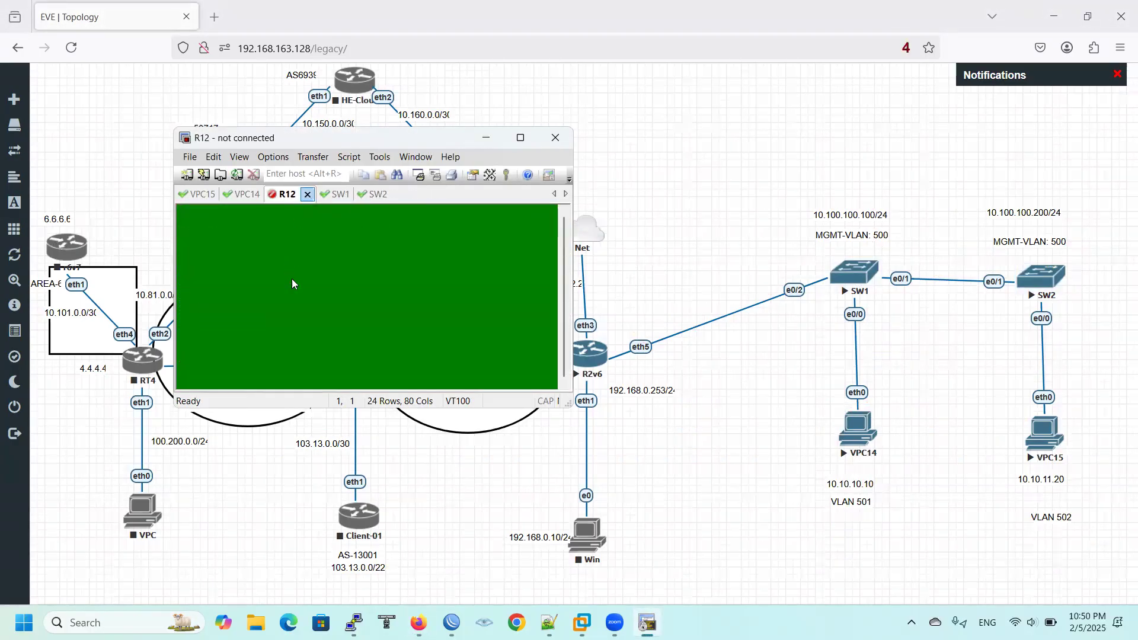
click(307, 194)
- Enter privileged mode and then global configuration mode in the SW1 console
key(Return)
text(ena)
key(Return)
key(Return)
key(Return)
text(conf)
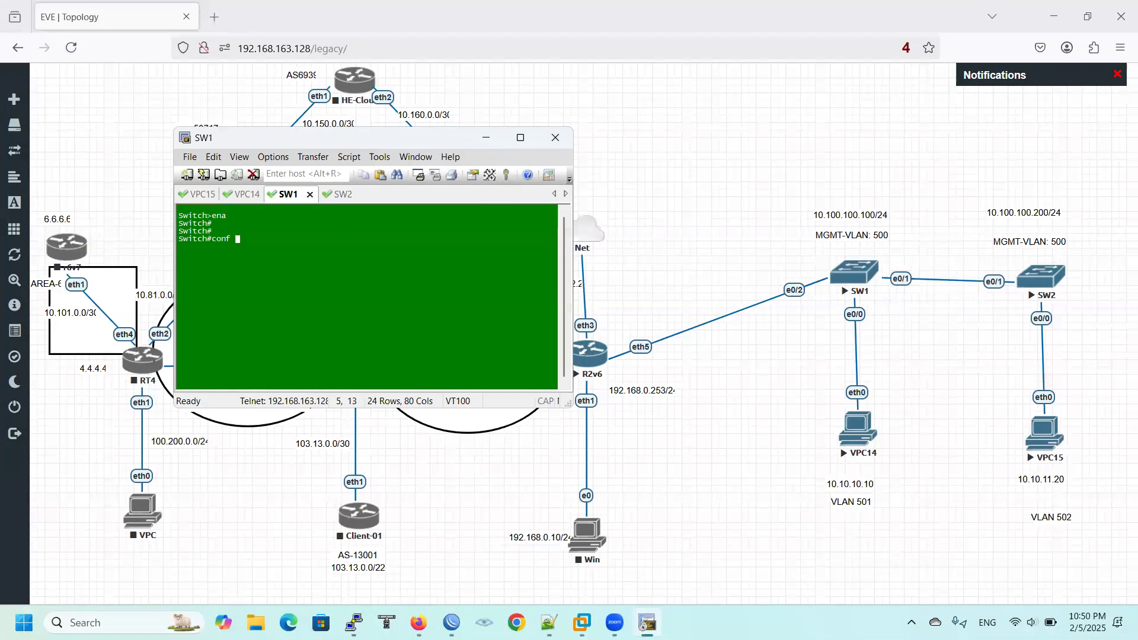
text( t)
key(Return)
key(Return)
key(Return)
- Create VLANs 500-502 on SW1 and return to global configuration mode
text(vla)
key(Tab)
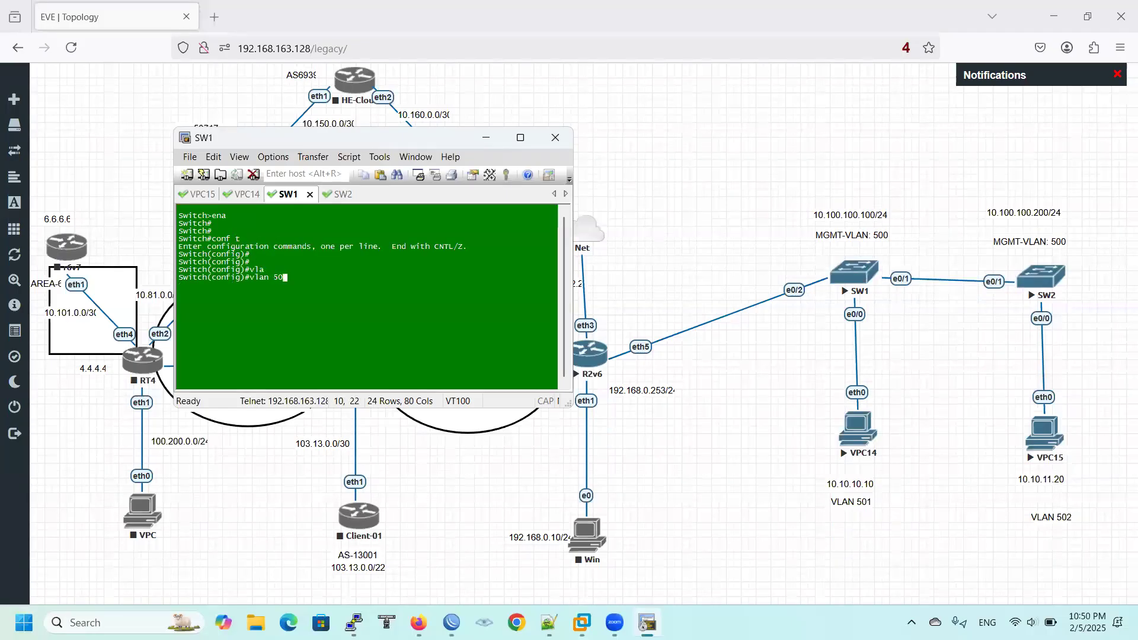
text(500-503)
key(BackSpace)
key(Return)
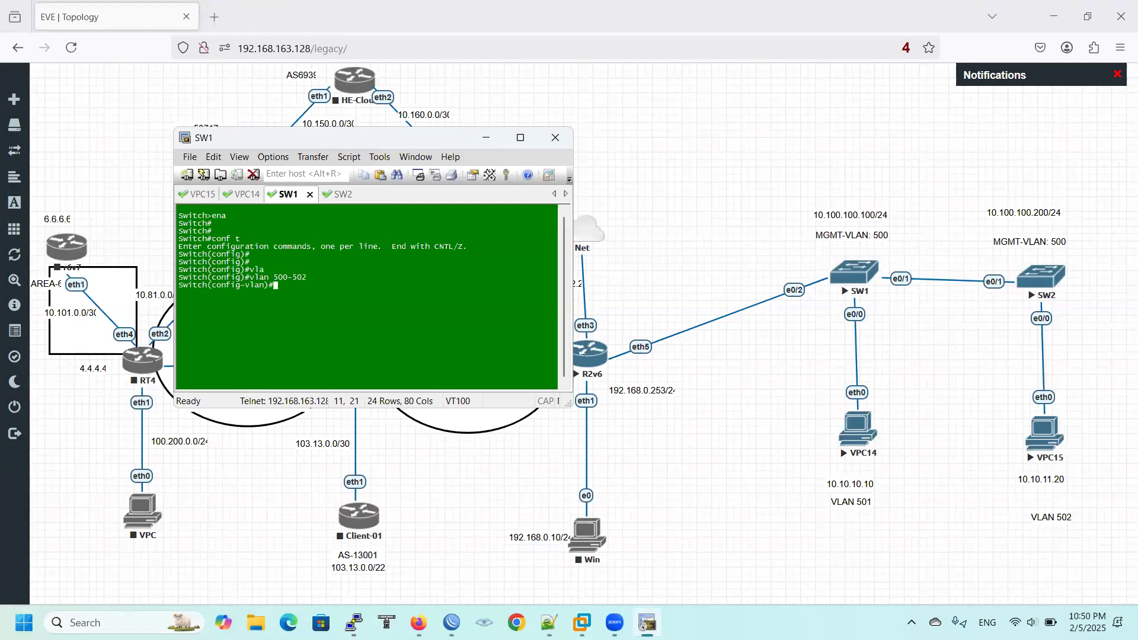
text(exit)
key(Return)
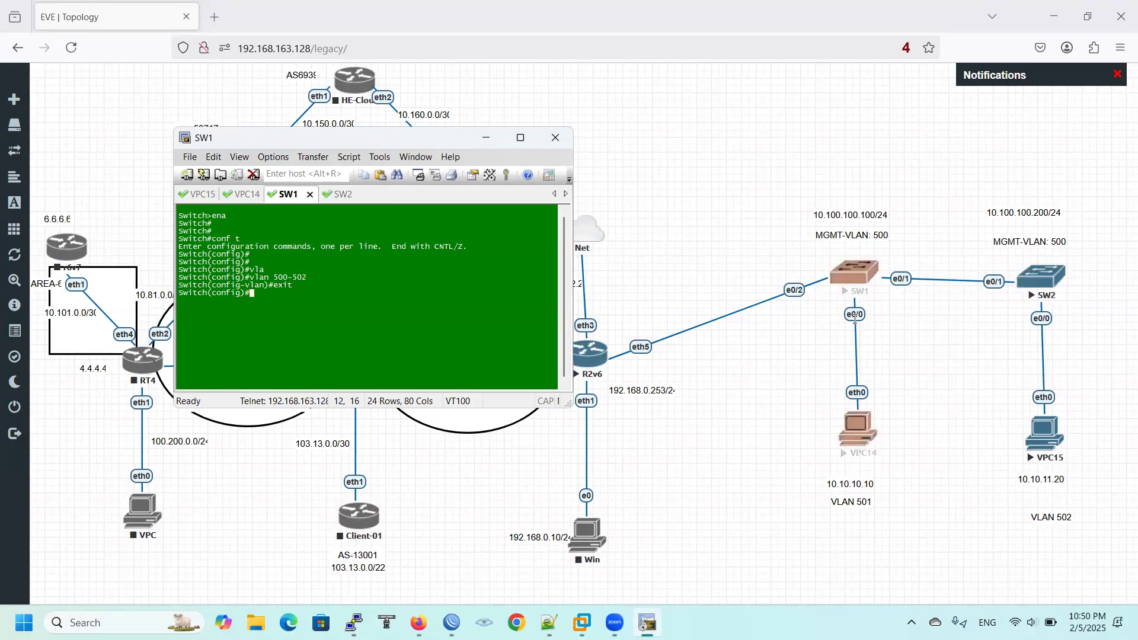
- Set interface e0/0 on SW1 to switchport access mode
text(inte)
key(Tab)
text(e0/0)
key(Return)
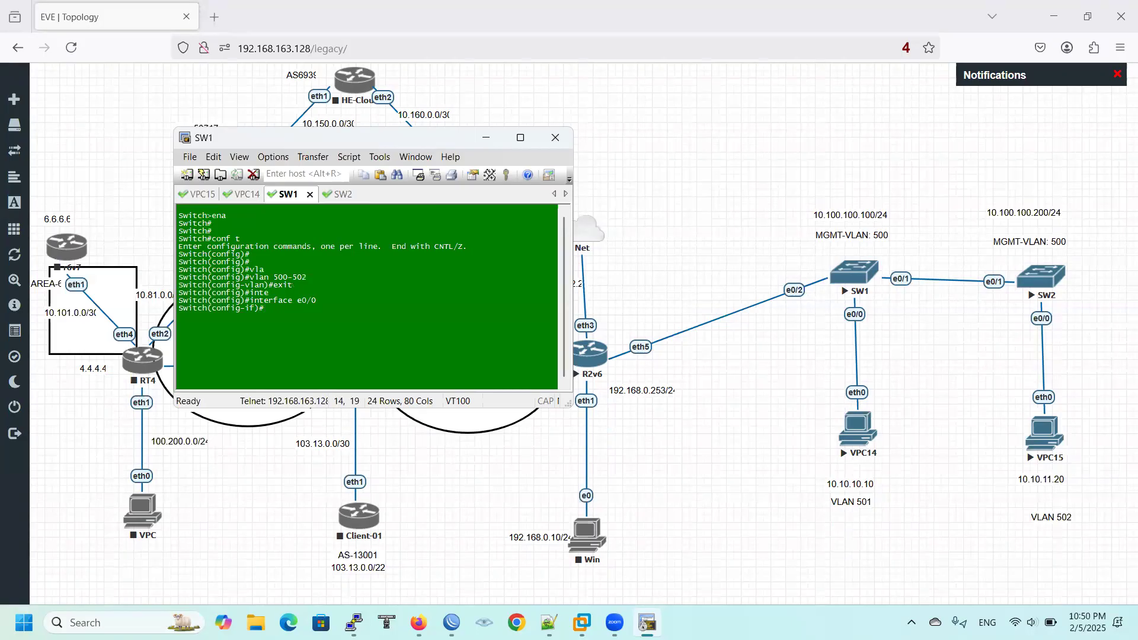
text(sw)
key(Tab)
text(mo)
key(Tab)
text(ac)
key(Tab)
key(Return)
- Assign SW1's interface e0/0 to access VLAN 501
text(sw)
key(Tab)
text(ac)
key(Tab)
text(v)
key(Tab)
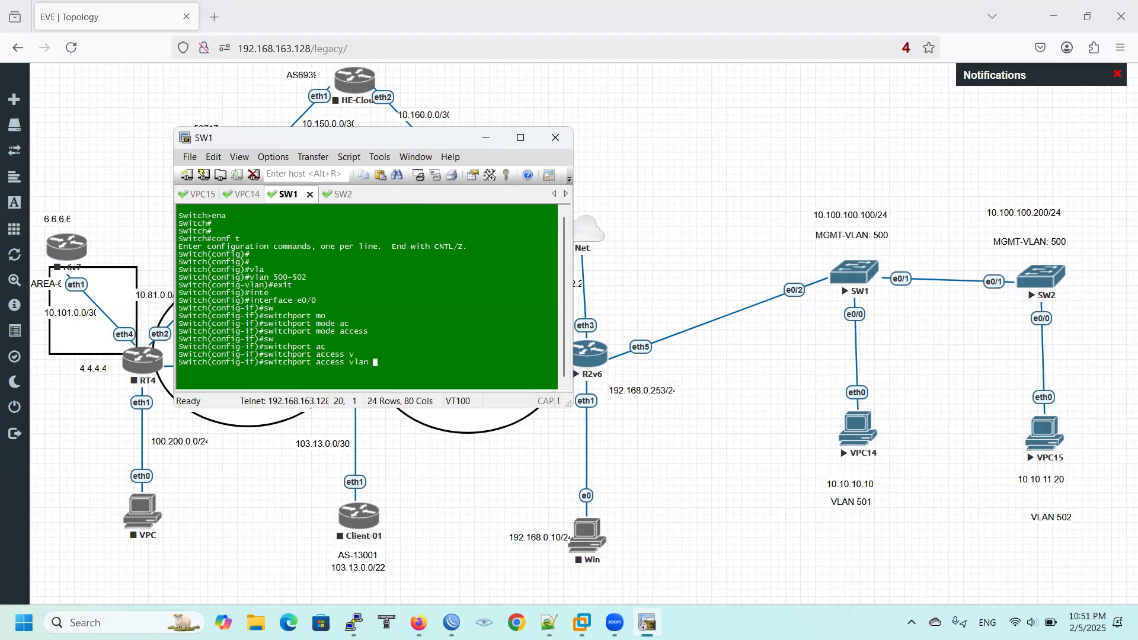
text(501)
key(Return)
key(Return)
key(Return)
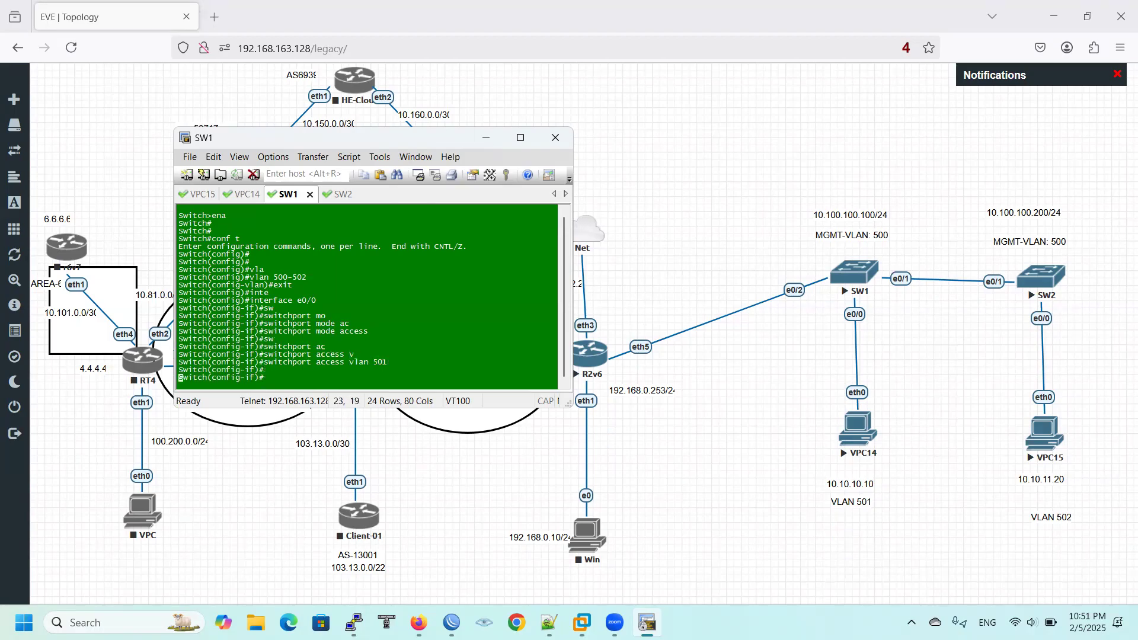
- Switch to interface configuration for e0/2 on SW1, the link towards R2v6
text(sw)
key(Tab)
text(mo)
key(Tab)
text(ac)
key(Tab)
key(Up)
key(Up)
key(Up)
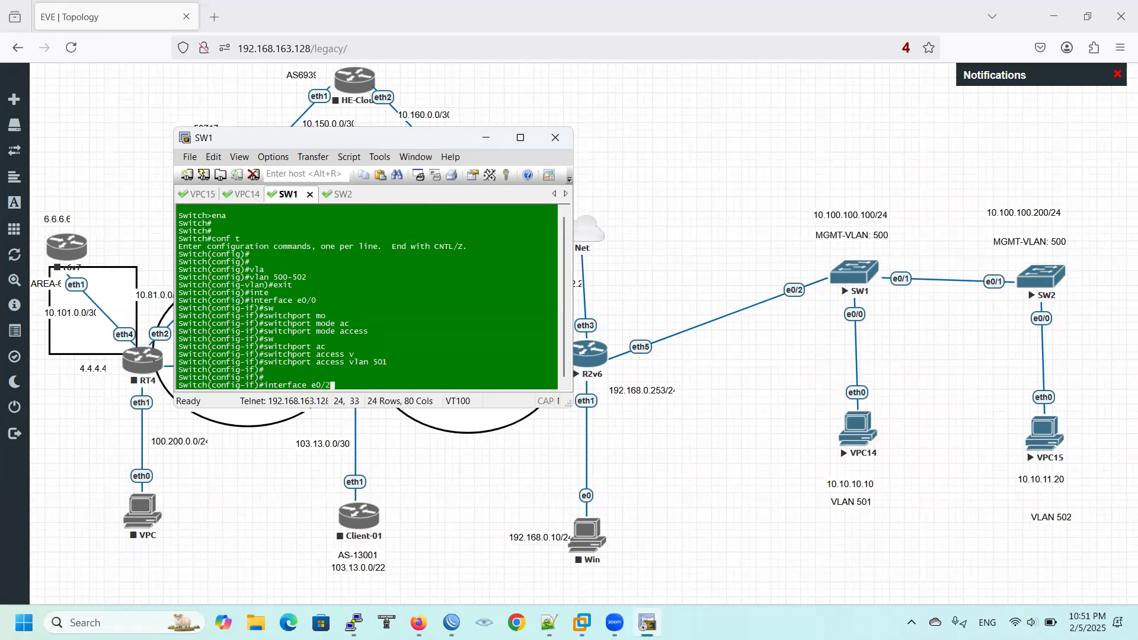
key(Return)
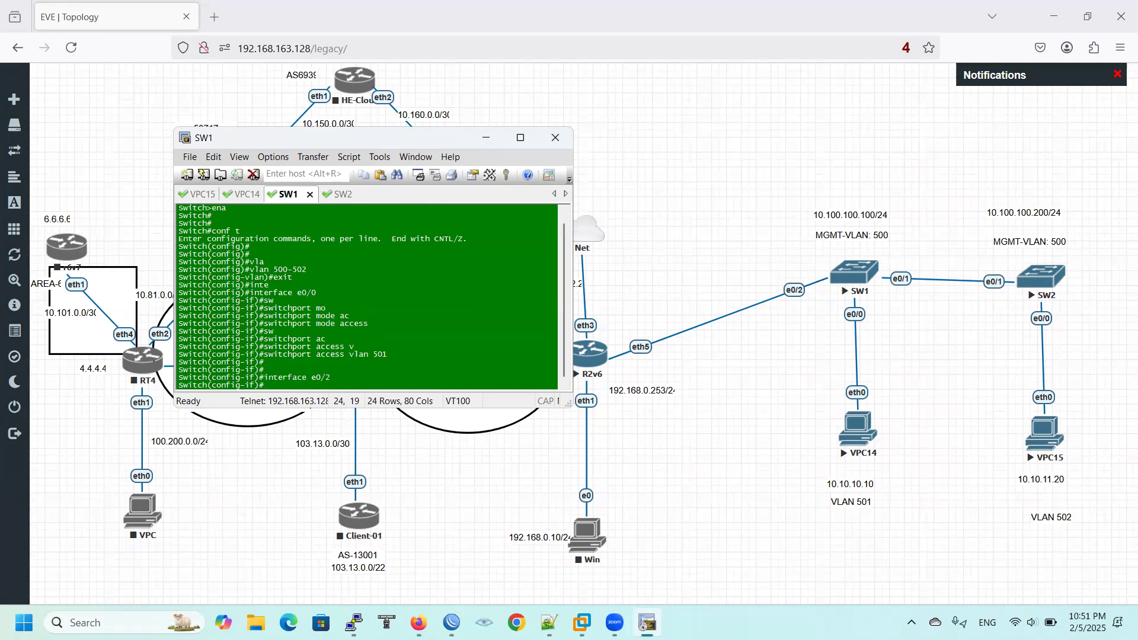
- Try to set SW1's interface e0/2 to switchport trunk mode
key(Return)
text(sw)
key(Tab)
text(mo)
key(Tab)
text(tr)
key(Tab)
key(Return)
key(Return)
key(Return)
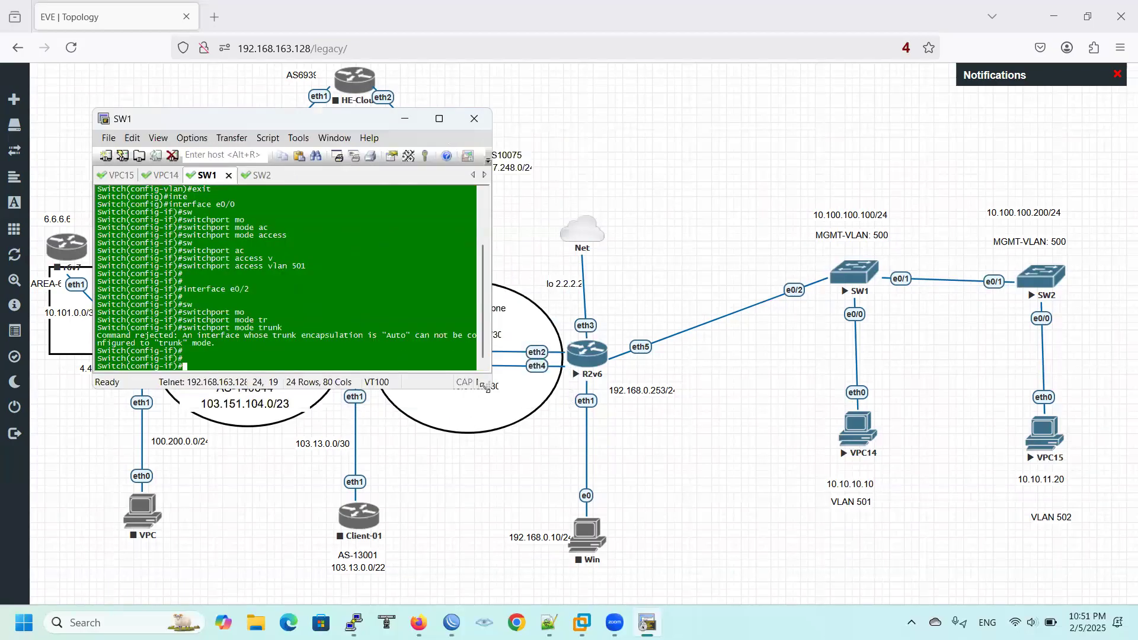
- Enlarge the console window and set the trunk encapsulation of SW1's interface e0/2 to dot1q
drag(484, 387, 529, 431)
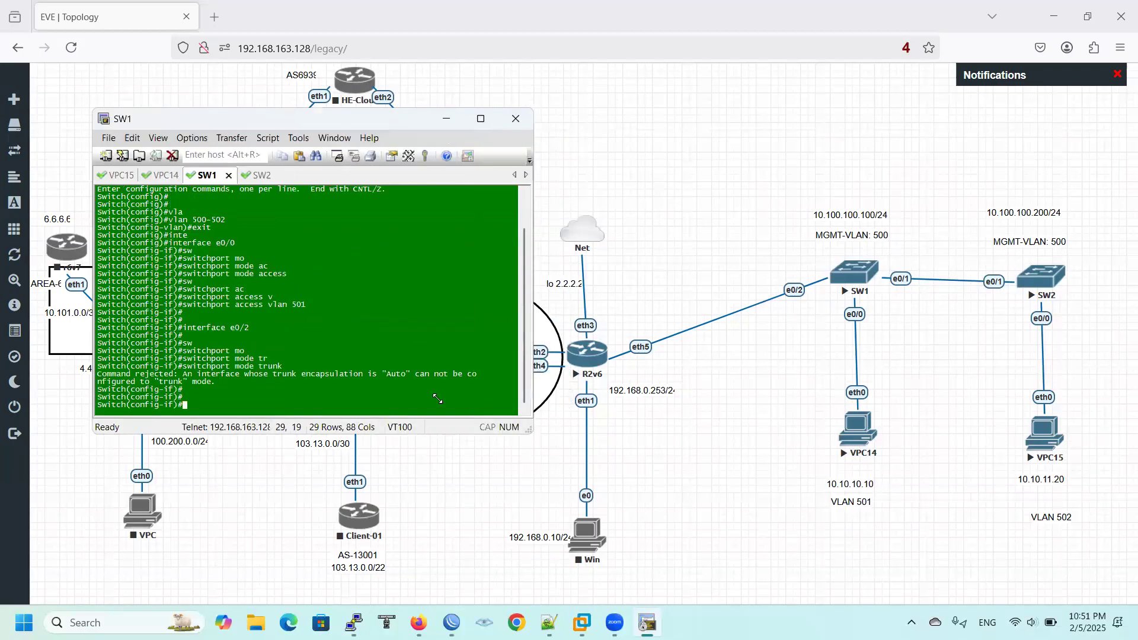
text(sw)
key(Tab)
text(tr)
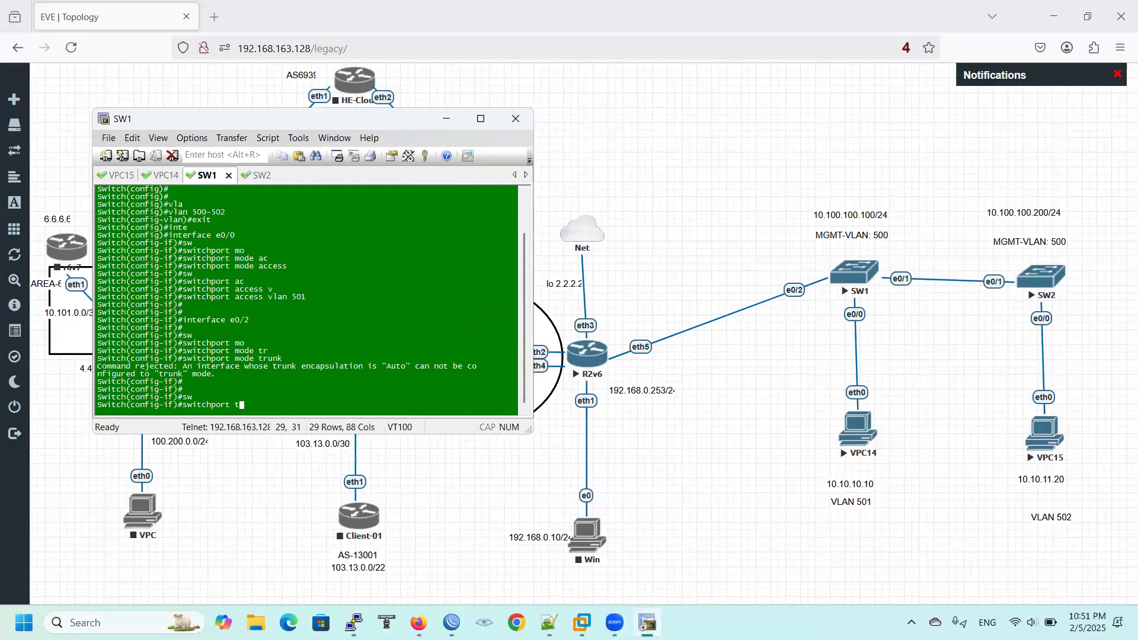
key(Tab)
text(en)
key(Tab)
text(do)
key(Tab)
key(Return)
key(Return)
key(Return)
- Set SW1's interface e0/2 to switchport trunk mode now that its encapsulation is dot1q
key(Up)
key(Up)
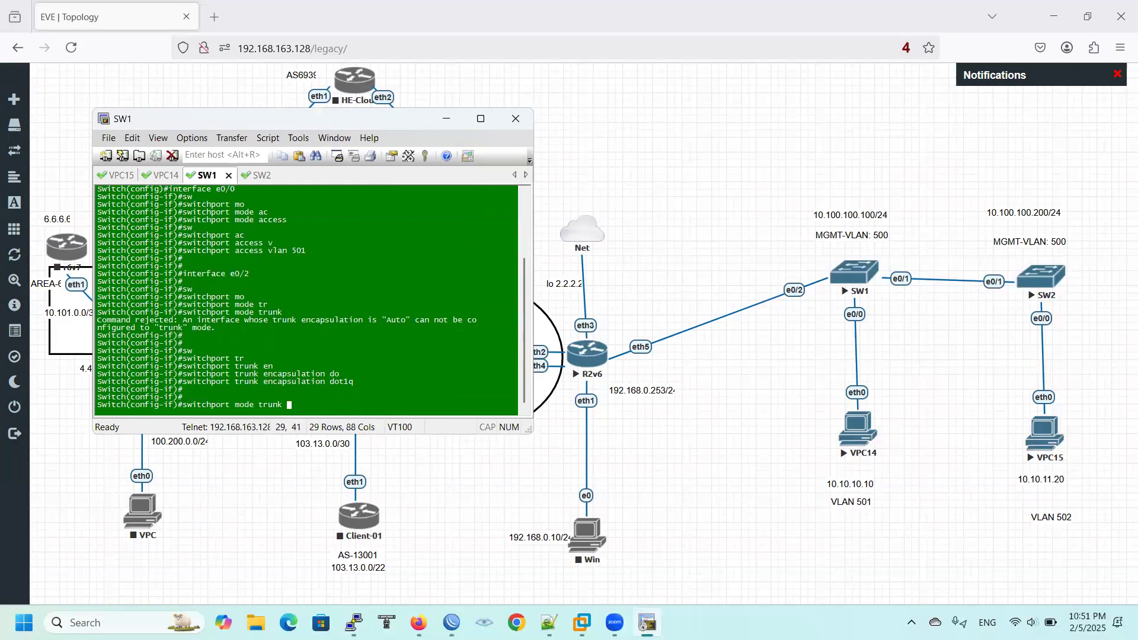
key(Return)
- Allow VLANs 500-503 on the trunk of SW1's interface e0/2
text(switchport t)
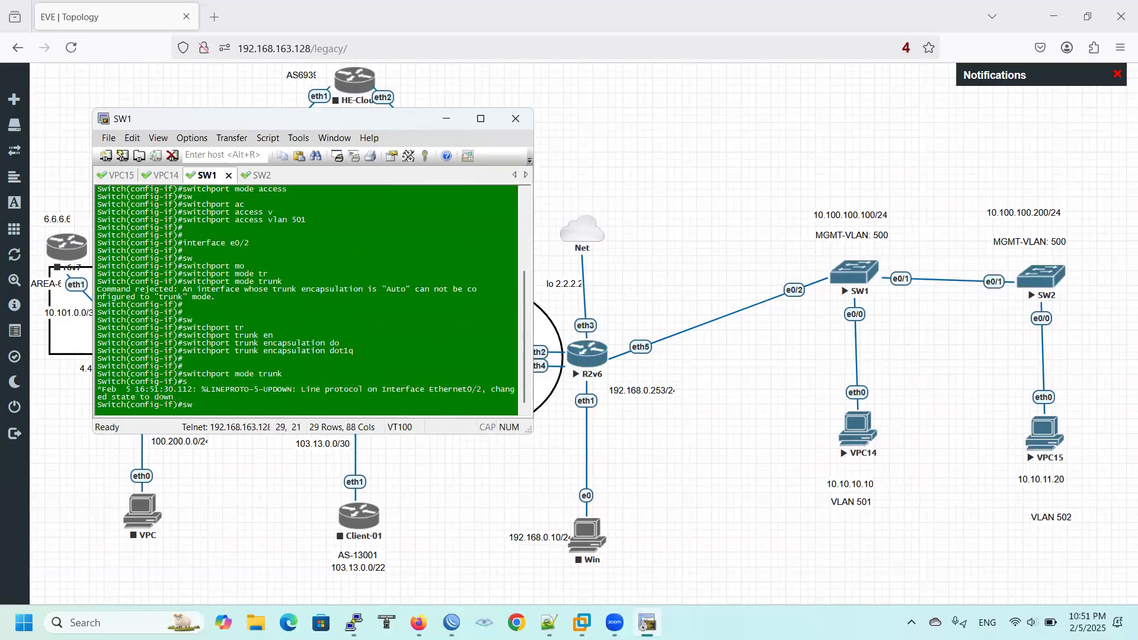
key(Tab)
text(tr)
key(Tab)
text(a)
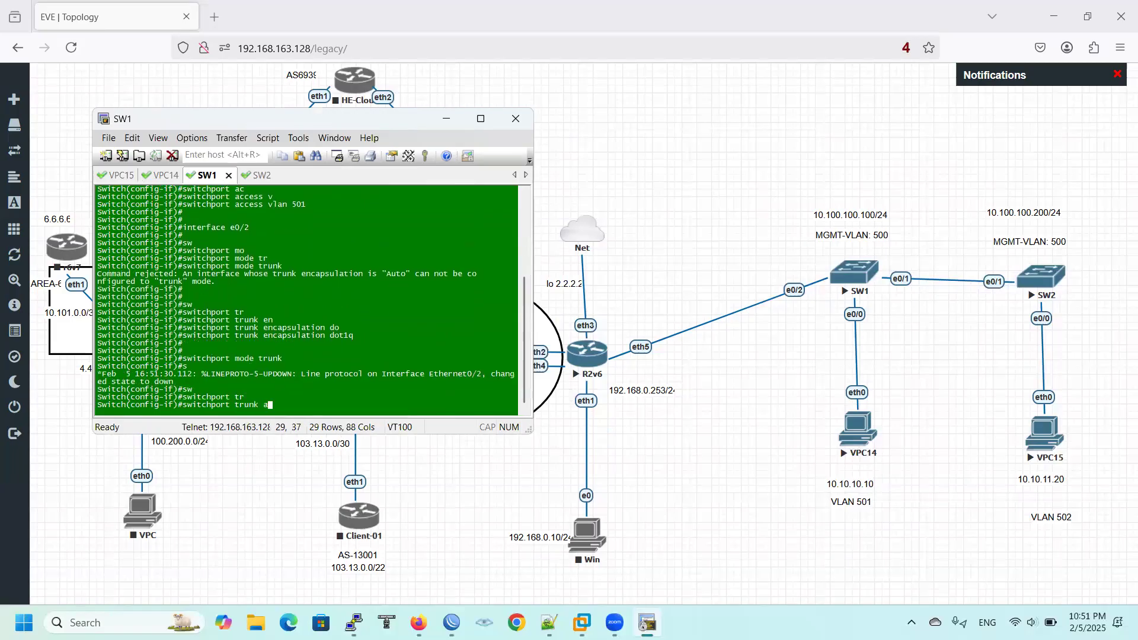
key(Tab)
text(v)
key(Tab)
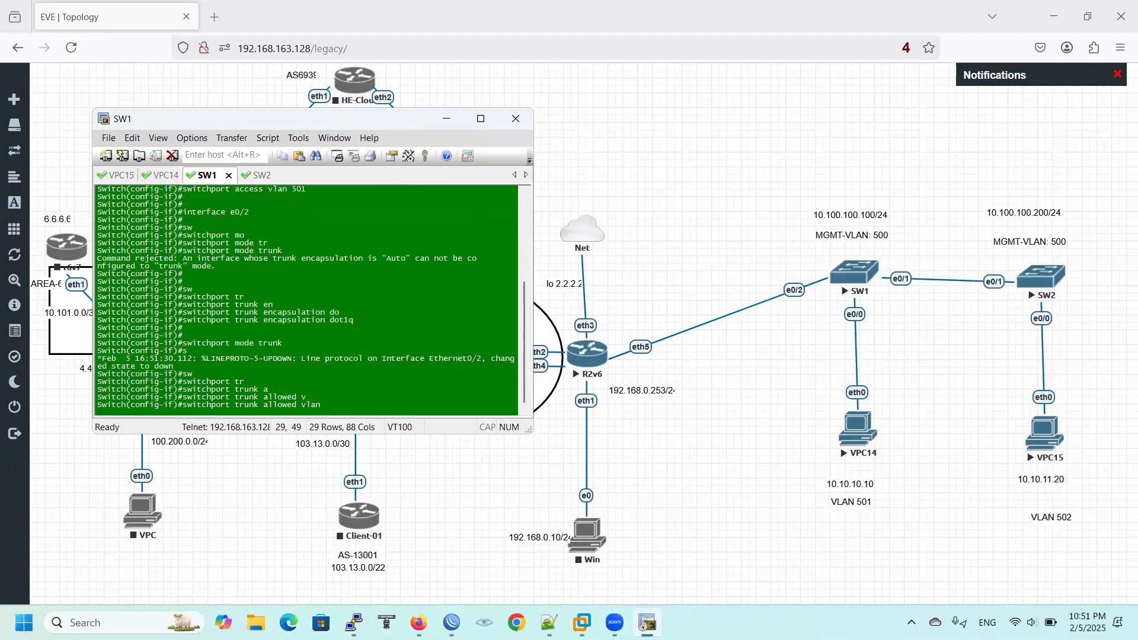
text(500-503)
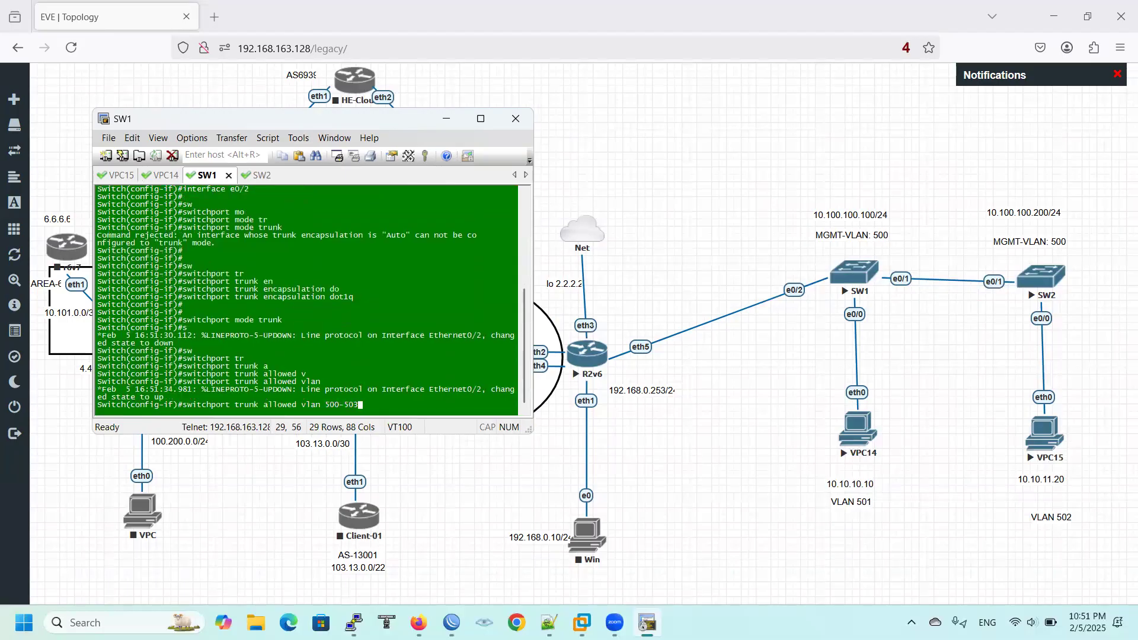
key(Return)
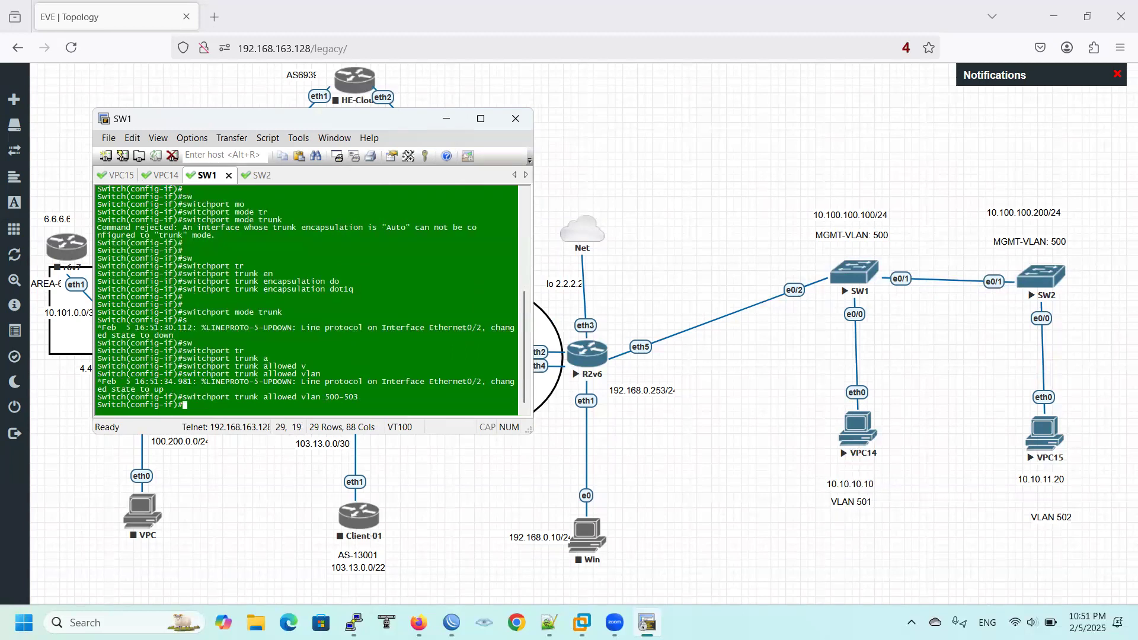
- Switch to interface configuration for e0/1 on SW1, the link towards SW2
text(switchport mode trunk)
key(Up)
key(Up)
key(Up)
key(Up)
text(1)
key(Return)
key(Return)
- Set the trunk encapsulation of SW1's interface e0/1 to dot1q
text(sw)
key(Tab)
text(tr)
key(Tab)
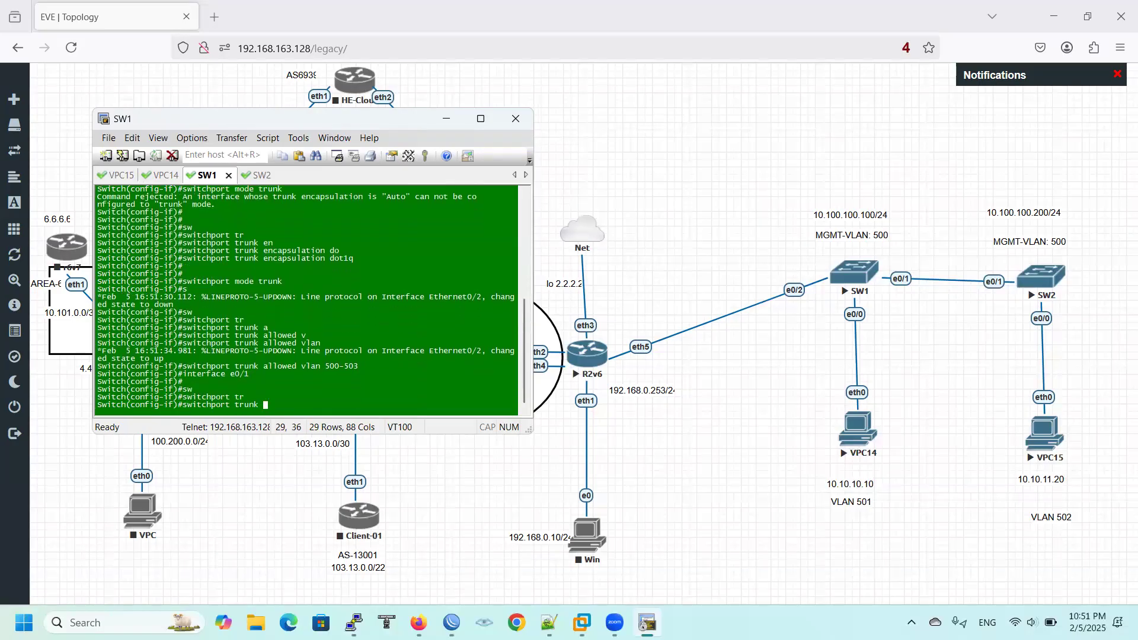
text(en)
key(Tab)
text(d)
key(Tab)
key(Return)
key(Return)
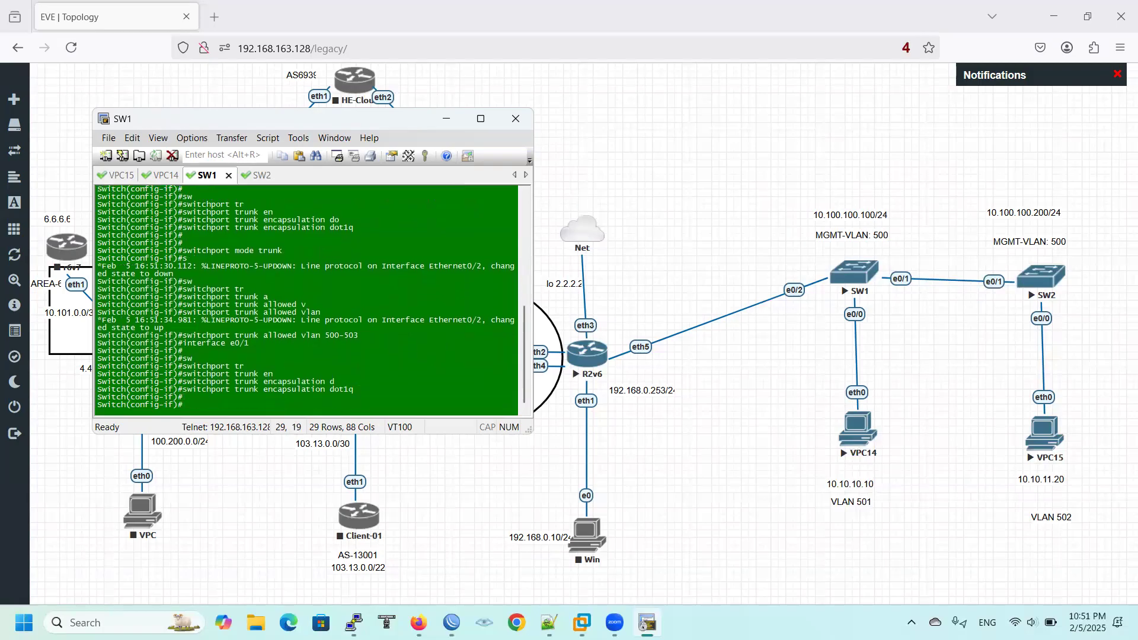
- Set SW1's interface e0/1 to switchport trunk mode
text(sw)
key(Tab)
text(mo)
key(Tab)
text(tr)
key(Tab)
key(Return)
- Allow VLANs 500-503 on the trunk of SW1's interface e0/1
key(Up)
key(Up)
key(Up)
key(Up)
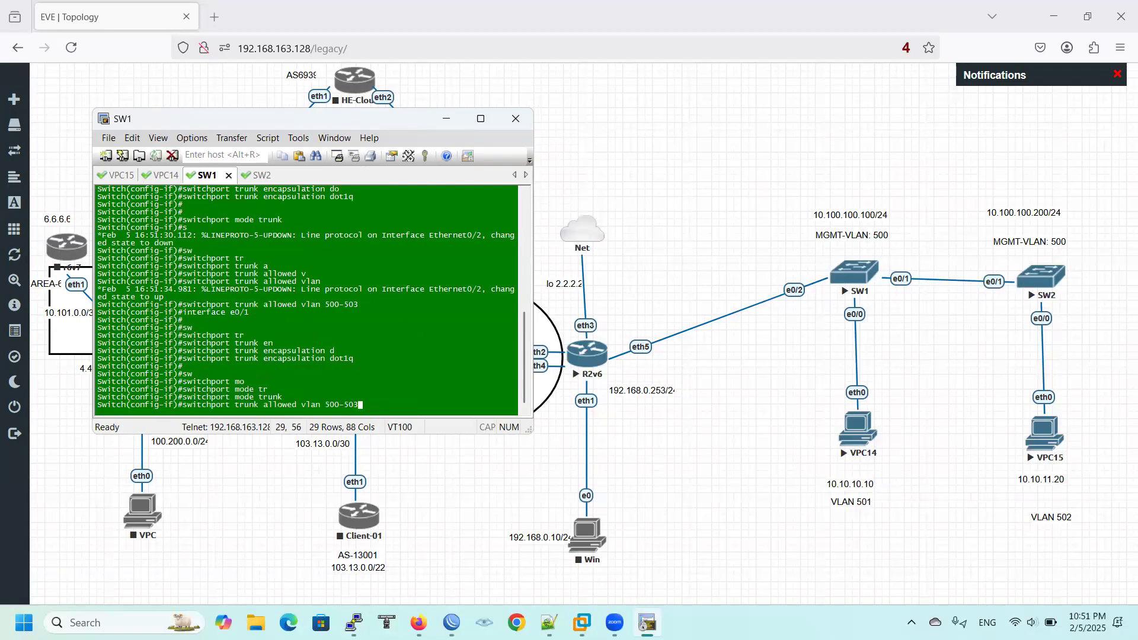
key(Return)
- Exit configuration mode on SW1 and save its VLAN and trunk configuration
text(end)
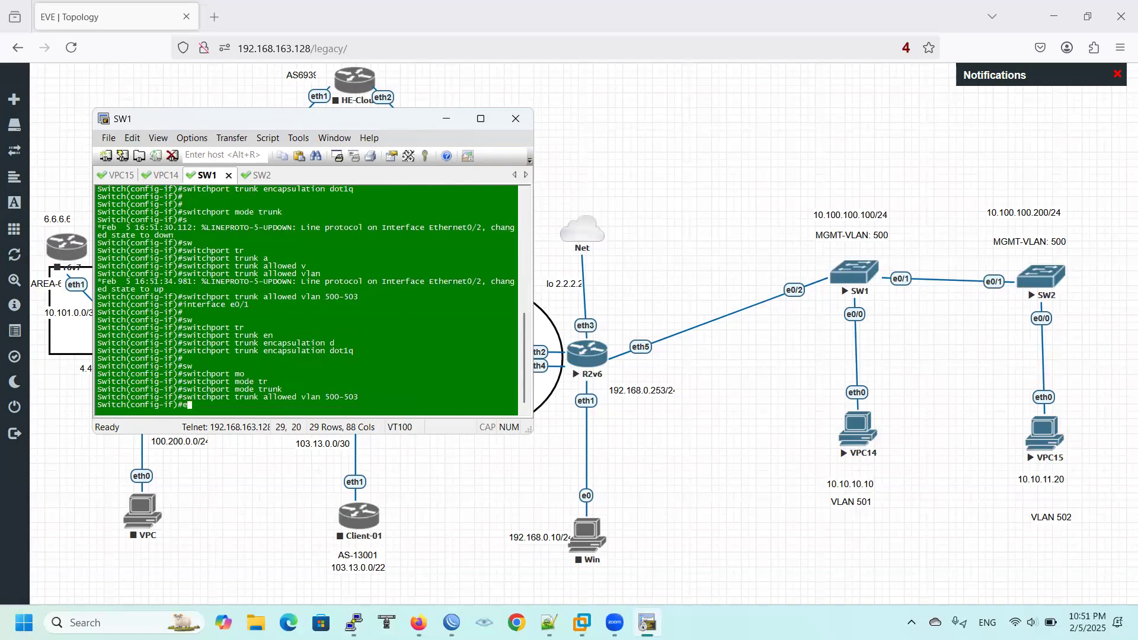
key(Return)
text(wr)
key(Return)
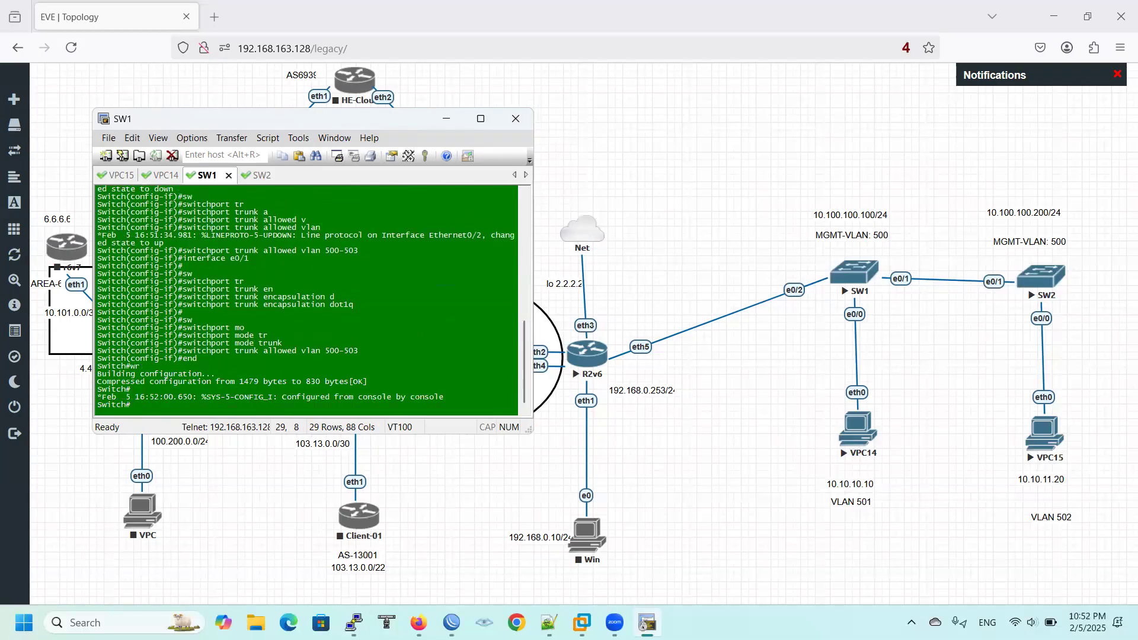
- Save the startup configurations of VPC15 and VPC14 from their consoles
click(121, 175)
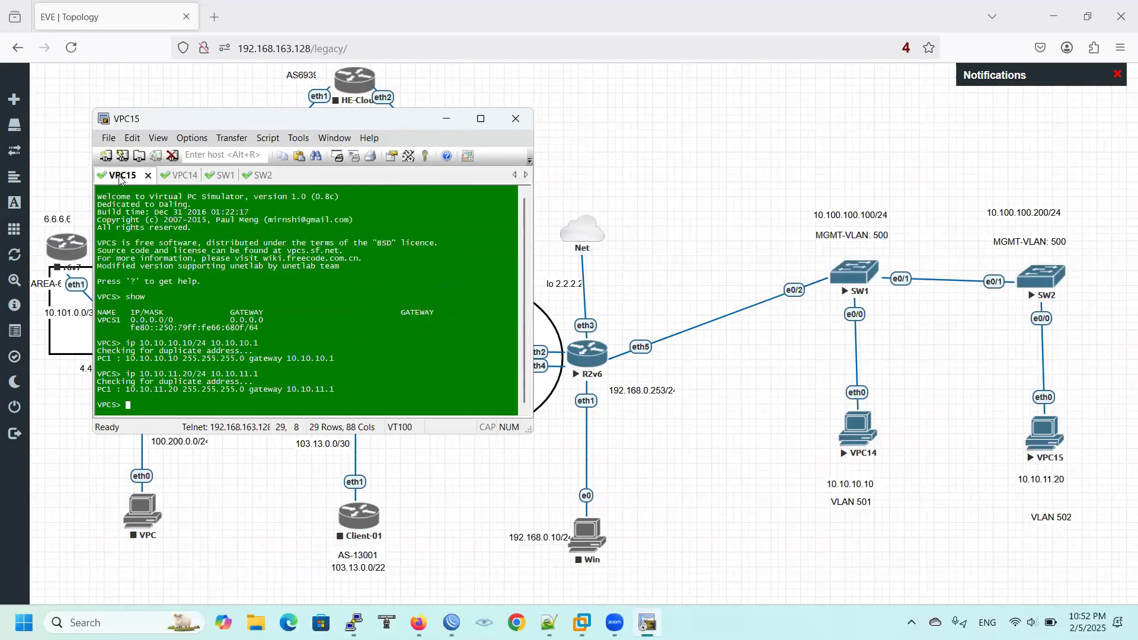
text(save)
key(Return)
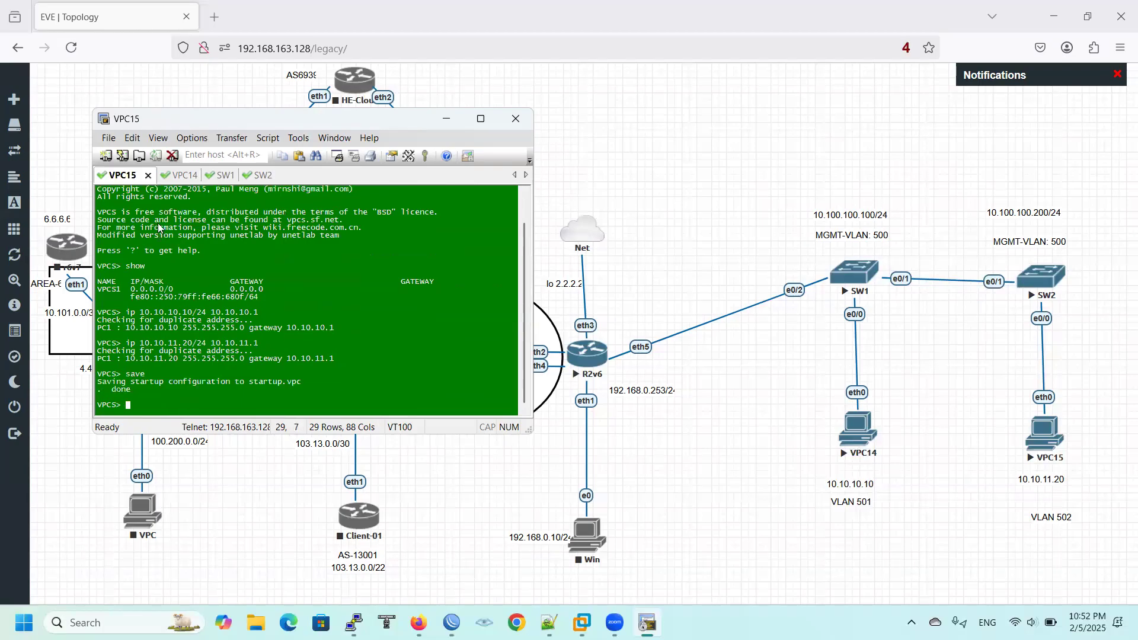
click(173, 178)
text(save)
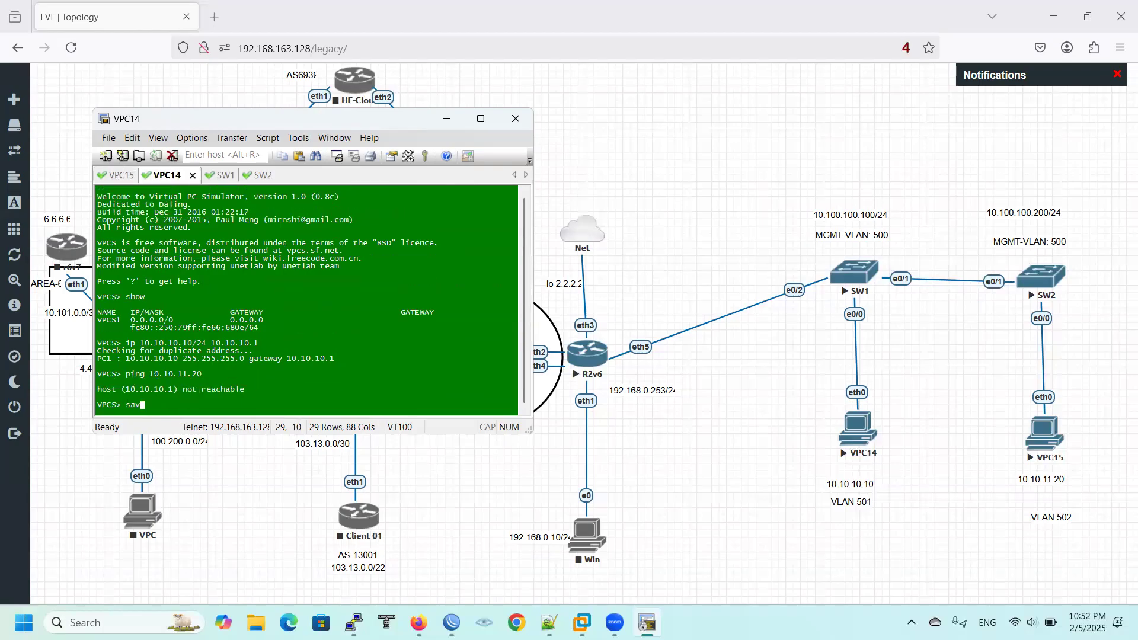
key(Return)
- Enter global configuration mode in the second switch's console and set its hostname to SW2
click(226, 178)
click(253, 177)
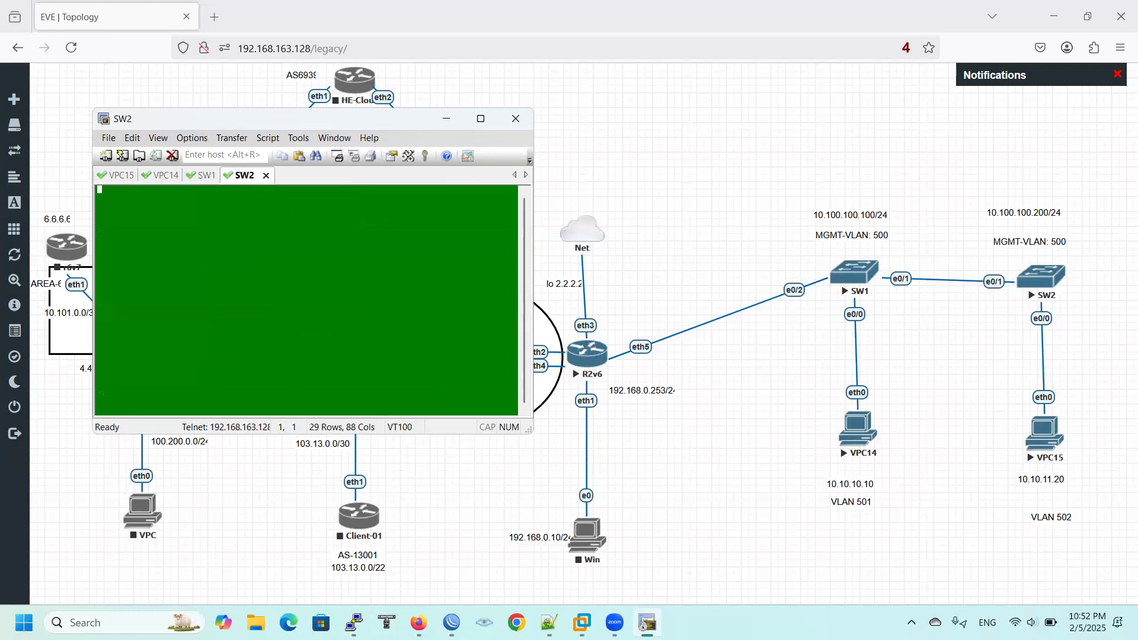
key(Return)
key(Return)
key(Return)
key(Return)
text(ena)
key(Return)
key(Return)
text(conf)
key(Return)
text(hos)
key(Tab)
text(SW2)
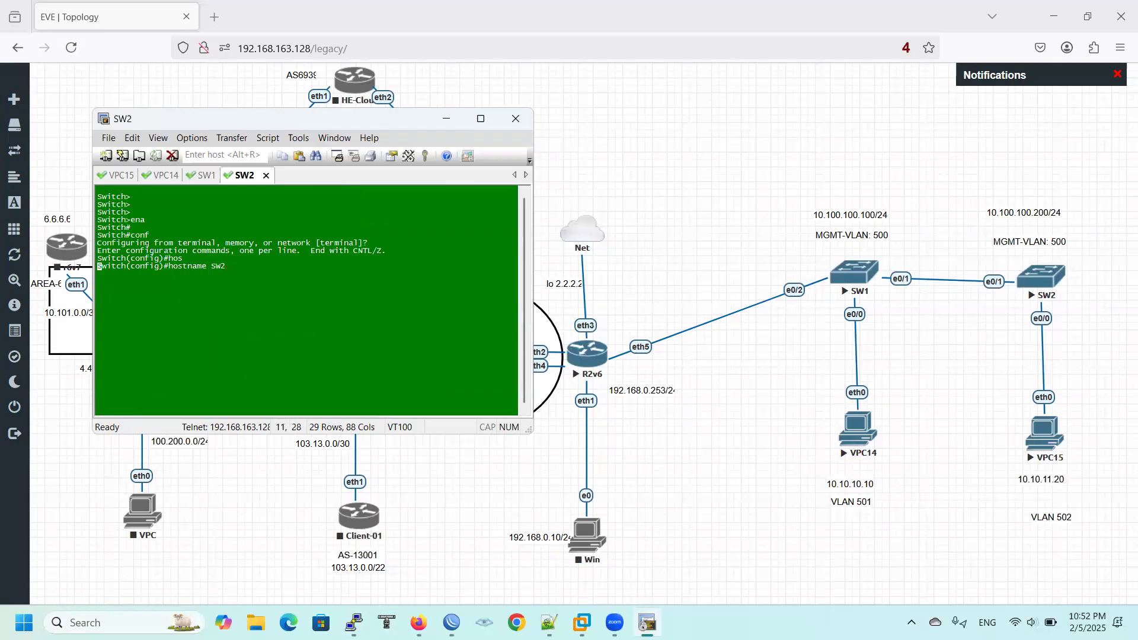
key(Return)
- Return to the first switch's console and set its hostname to SW1 in global configuration mode
click(187, 176)
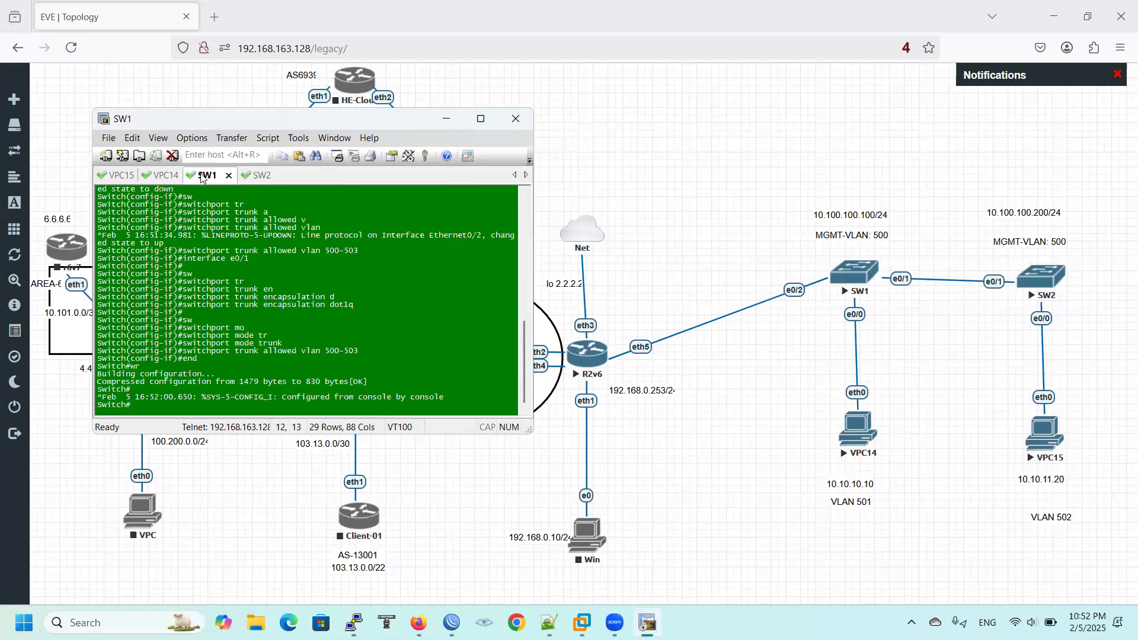
text(conf)
key(Return)
key(Return)
key(Return)
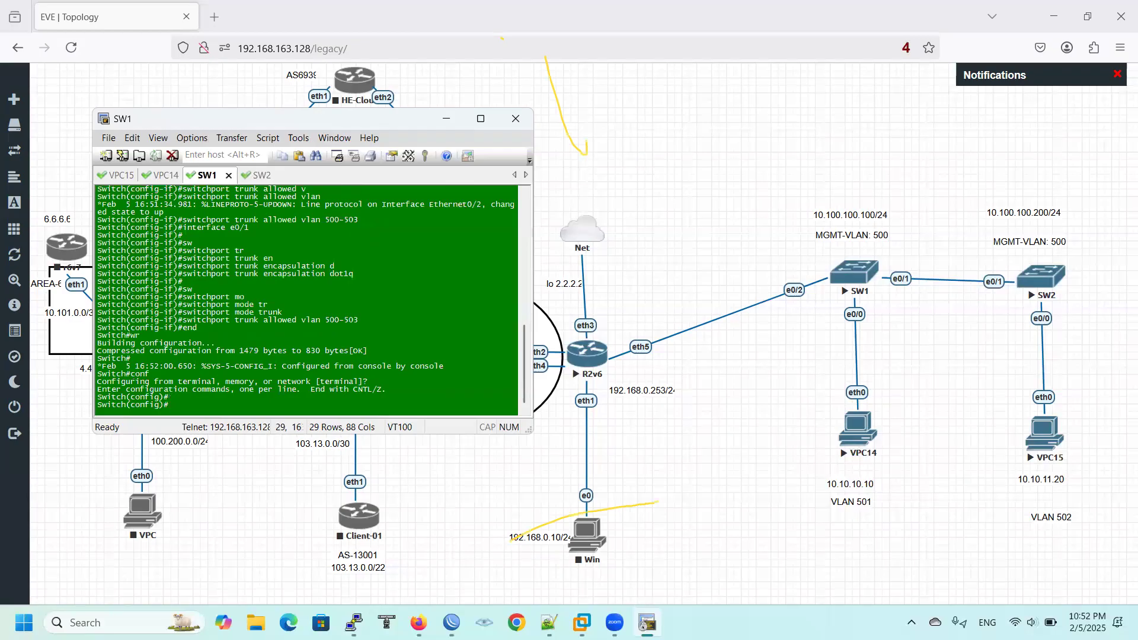
text(hos)
key(Tab)
text(SW1)
key(Return)
key(Return)
key(Return)
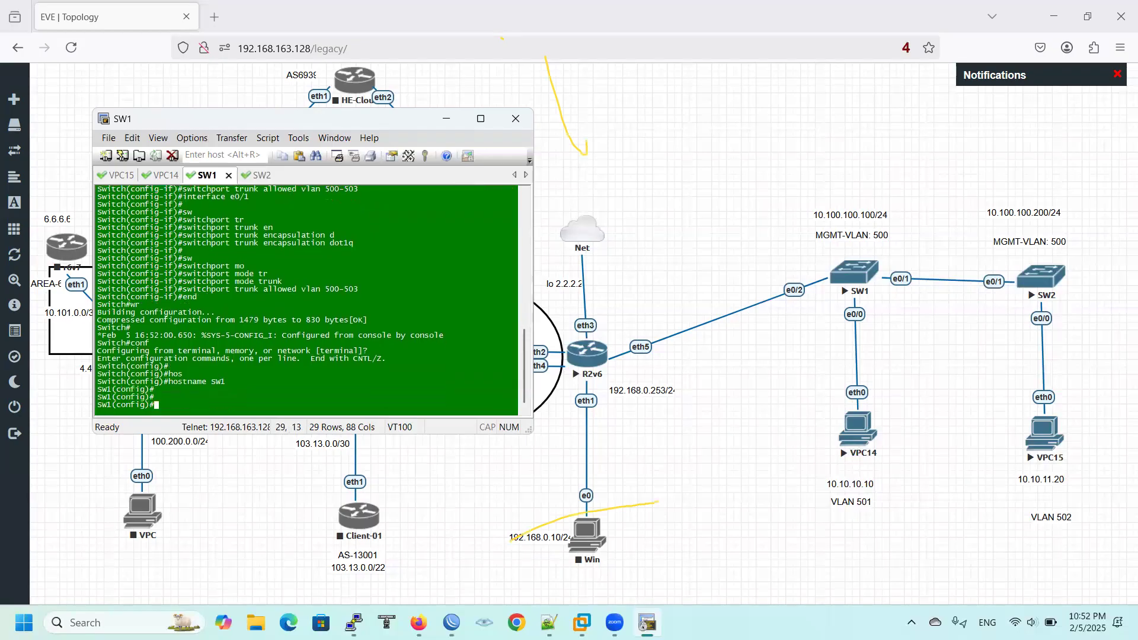
- Exit configuration mode on SW1 and save the hostname change
text(end)
key(Return)
text(wr)
key(Return)
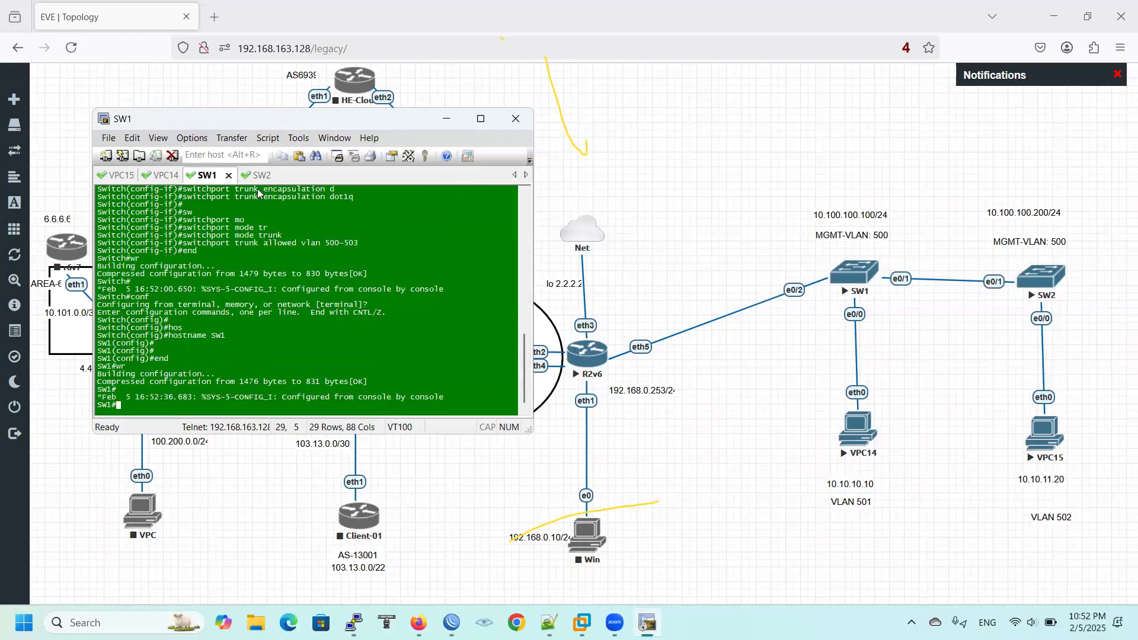
- Go back to SW2's console, exit configuration mode and save its configuration
click(263, 175)
key(Return)
key(Return)
text(end)
key(Return)
text(wr)
key(Return)
key(Return)
key(Return)
key(Return)
- Create VLANs 500-503 on SW2 and return to global configuration mode
text(conf t)
key(Return)
text(vl)
key(Tab)
text(500-503)
key(Return)
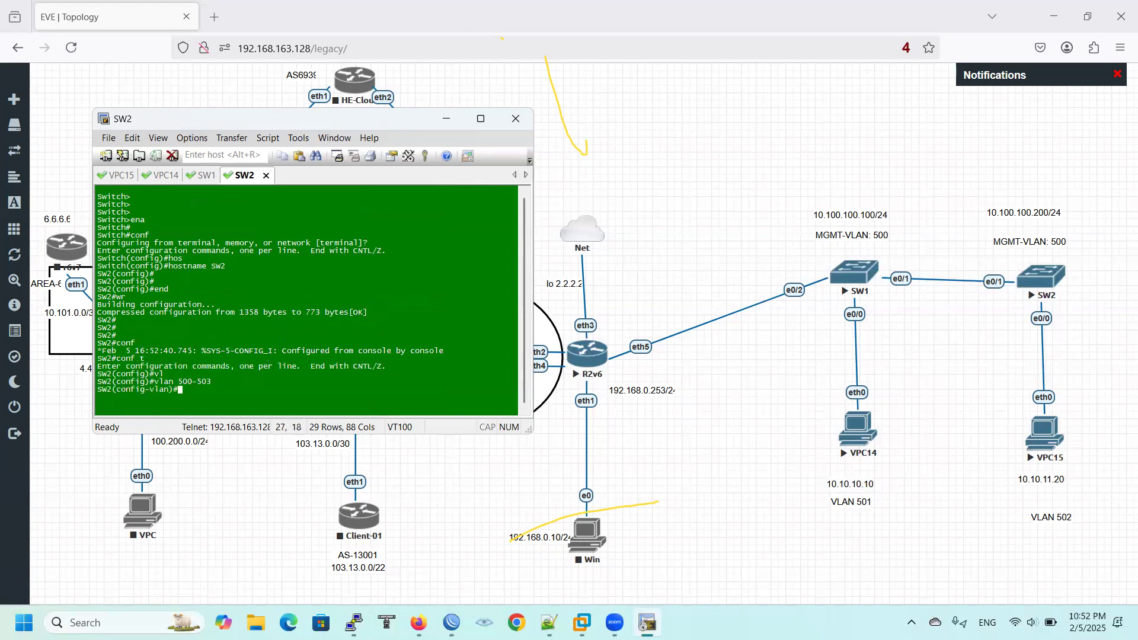
key(Return)
key(Return)
text(exit)
key(Return)
key(Return)
- Switch to interface configuration for e0/1 on SW2, the link towards SW1
text(inte)
key(Tab)
text(e)
key(Tab)
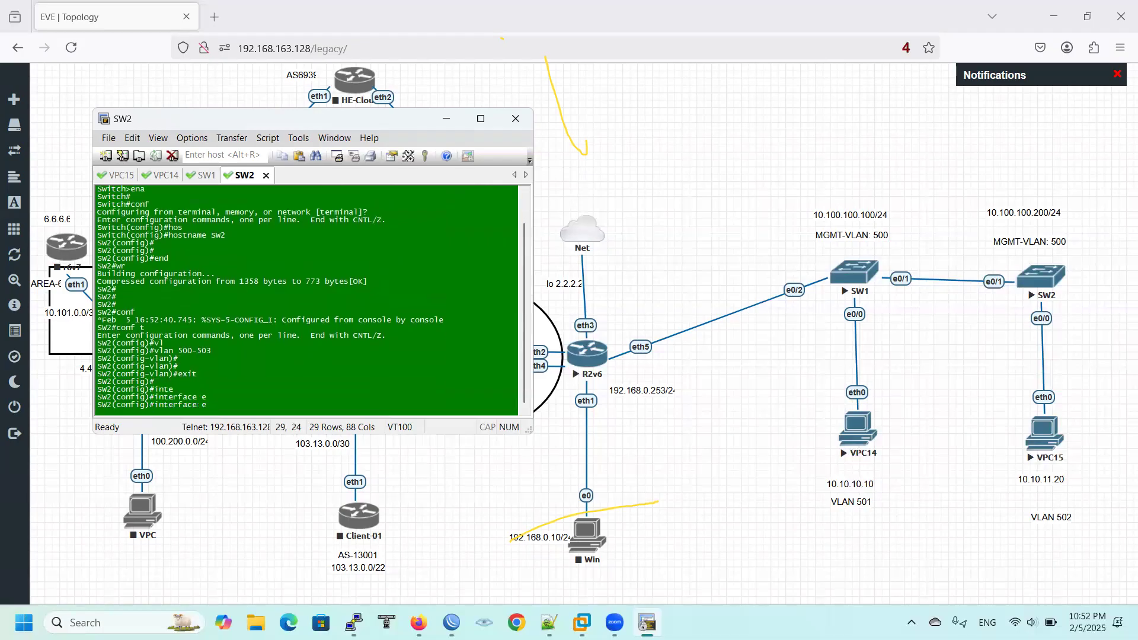
text(0/1)
key(Return)
key(Return)
key(Return)
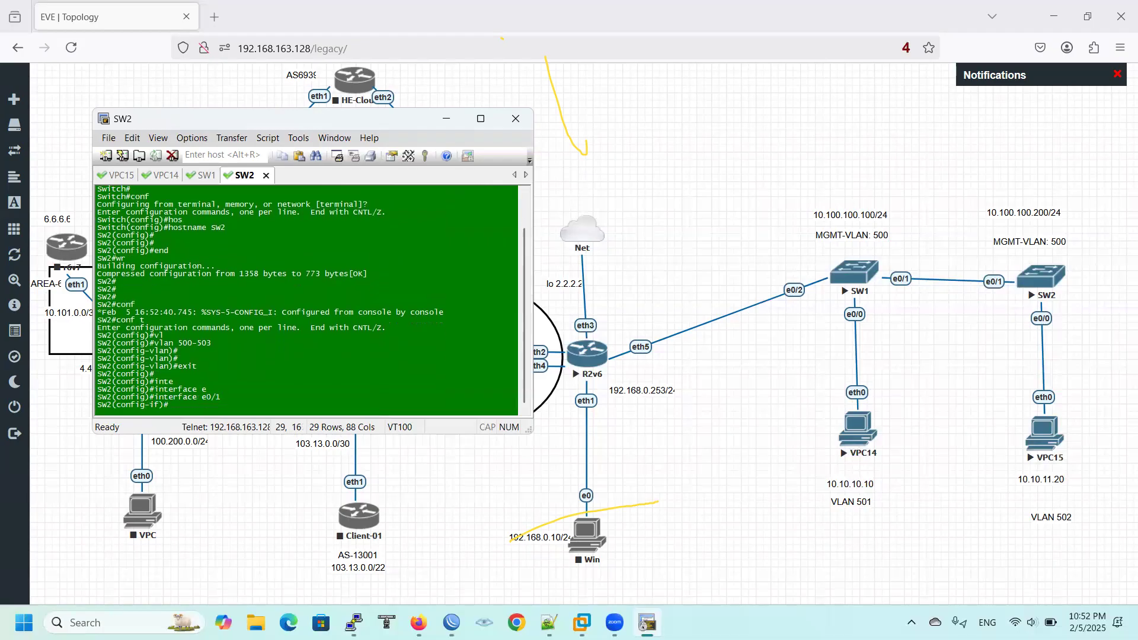
- Set the trunk encapsulation of SW2's interface e0/1 to dot1q
text(sw)
key(Tab)
text(m)
key(BackSpace)
text(tr)
key(Tab)
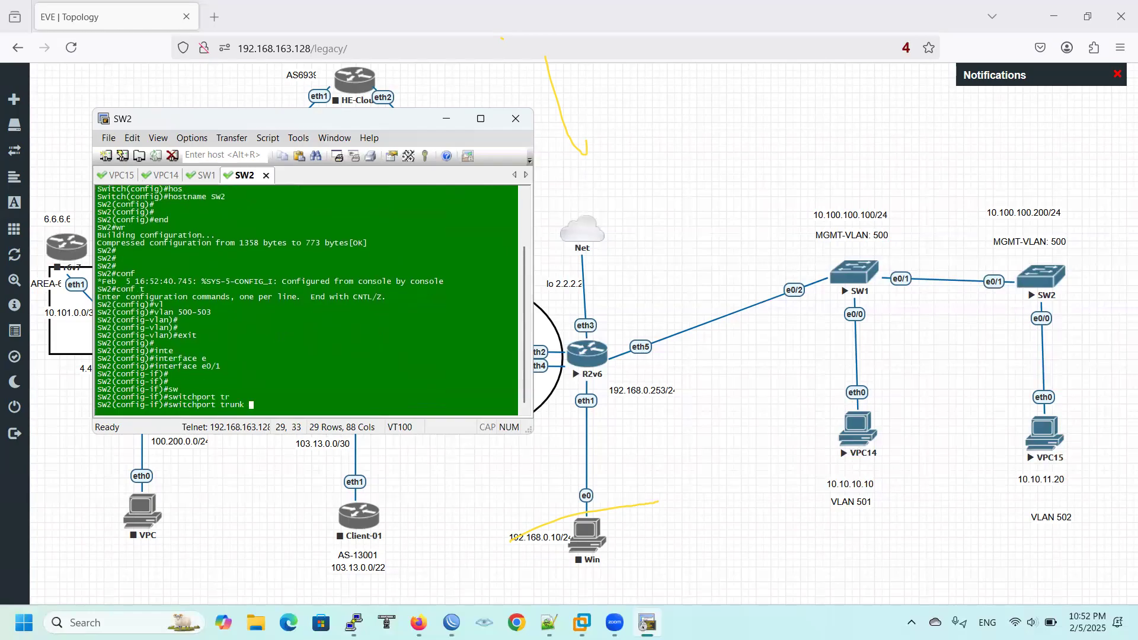
text(en)
key(Tab)
text(d)
key(Tab)
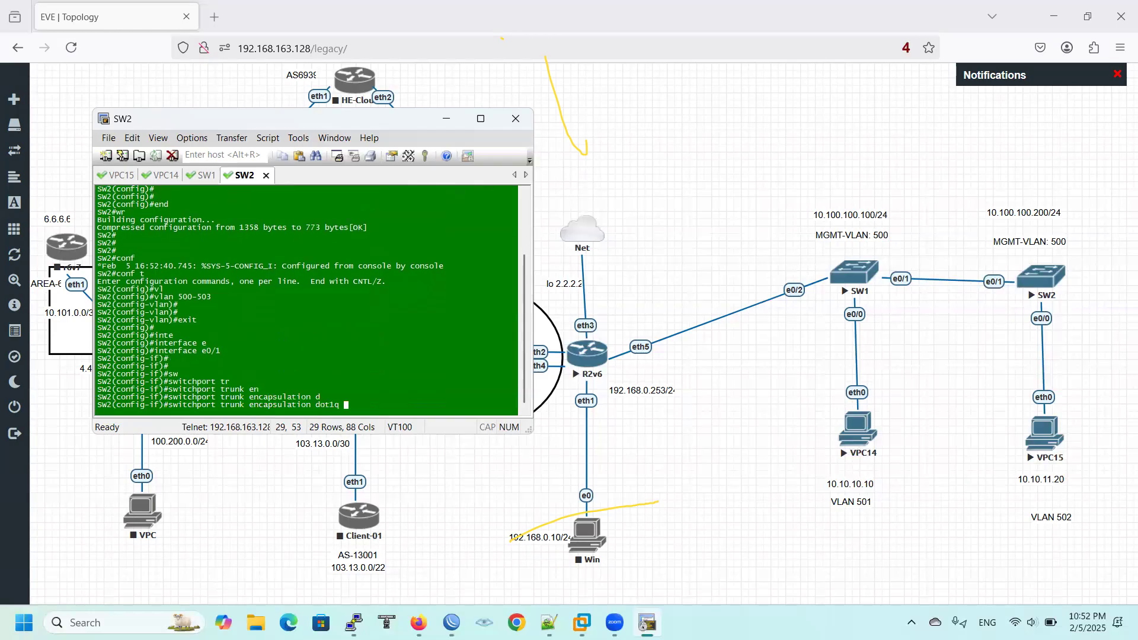
key(Return)
- Set SW2's interface e0/1 to switchport trunk mode
text(sw)
key(Tab)
text(m)
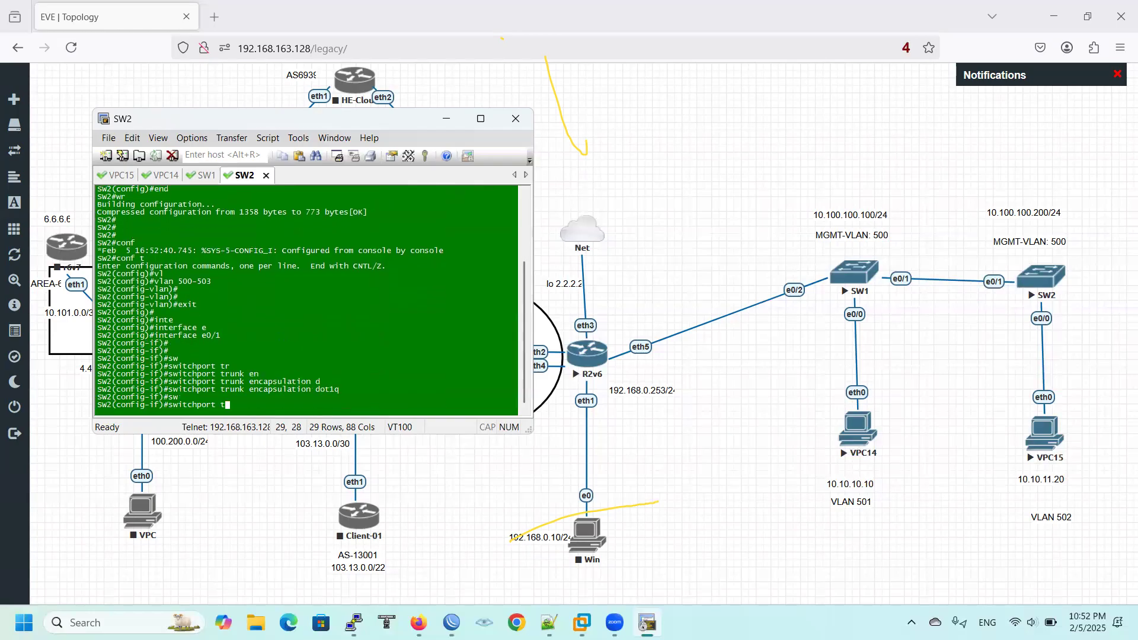
text(o)
key(Tab)
text(tr)
key(Tab)
key(Return)
- Allow VLANs 500-503 on the trunk of SW2's interface e0/1
text(sw)
key(Tab)
text(tr)
key(Tab)
text(a)
key(Tab)
text(v)
key(Tab)
text(5)
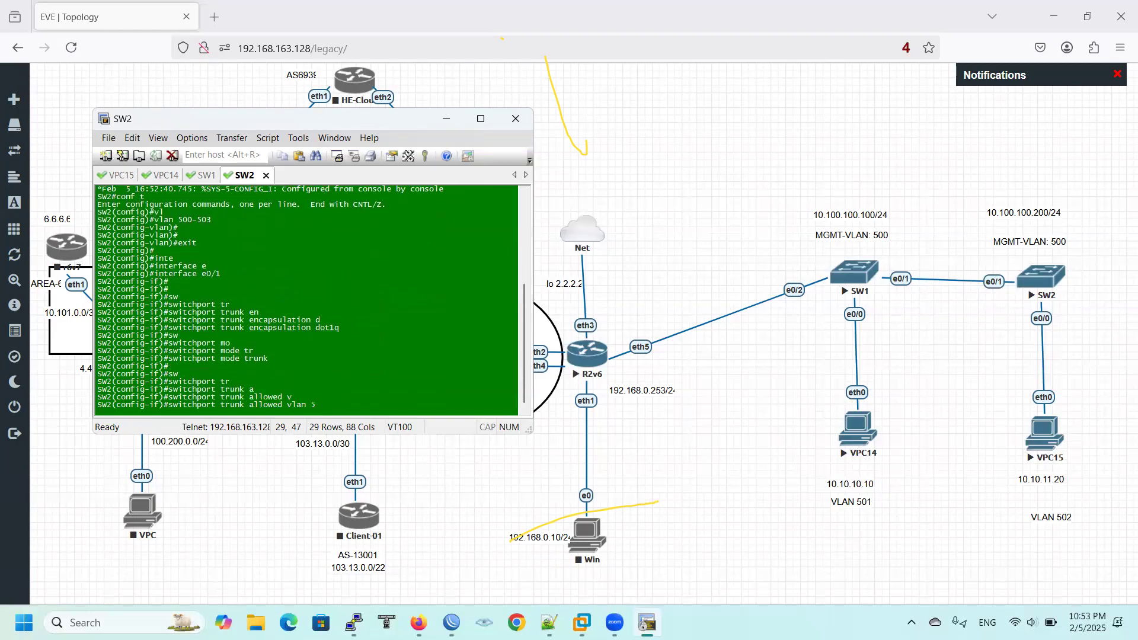
text(00-503)
key(Return)
key(Return)
key(Return)
- Switch to interface configuration for e0/0 on SW2, the link towards VPC15
key(Up)
key(Up)
key(Up)
key(Up)
key(BackSpace)
text(2)
key(BackSpace)
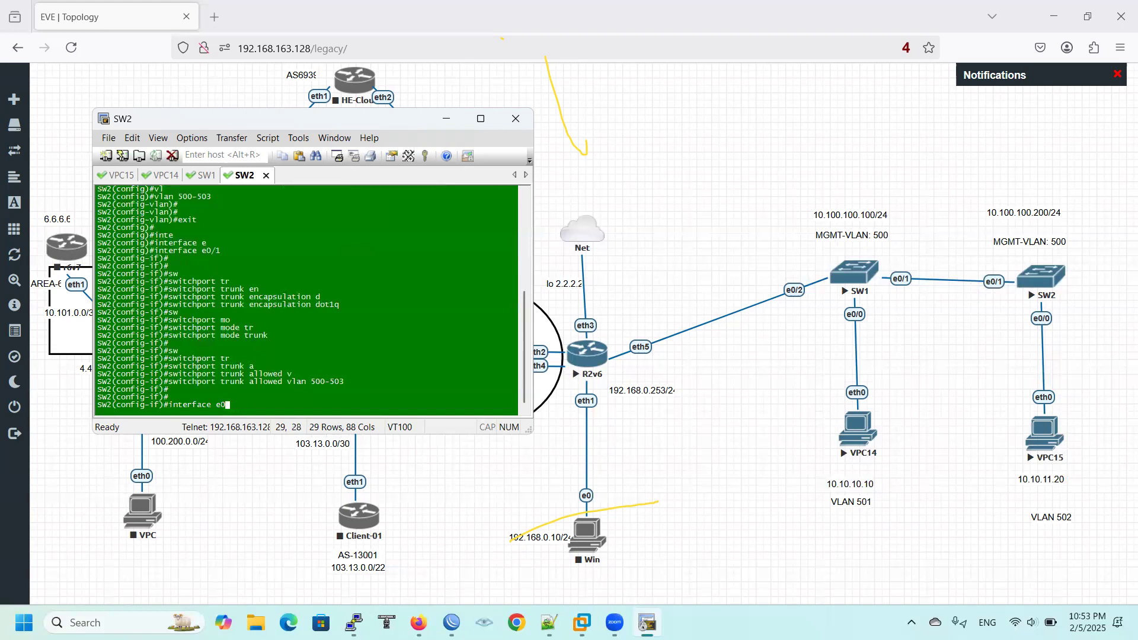
key(Return)
key(Return)
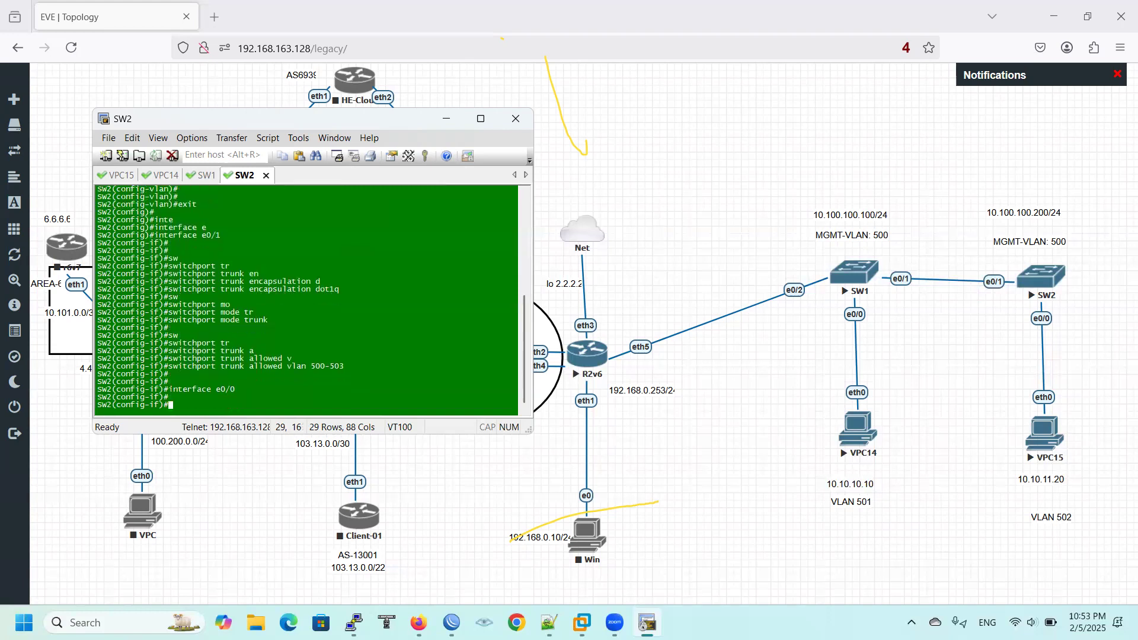
- Set SW2's interface e0/0 to switchport access mode
text(sw)
key(Tab)
text(mo)
key(Tab)
text(ac)
key(Tab)
key(Return)
- Assign access VLAN 502 to SW2's interface e0/0
text(sw)
key(Tab)
text(a)
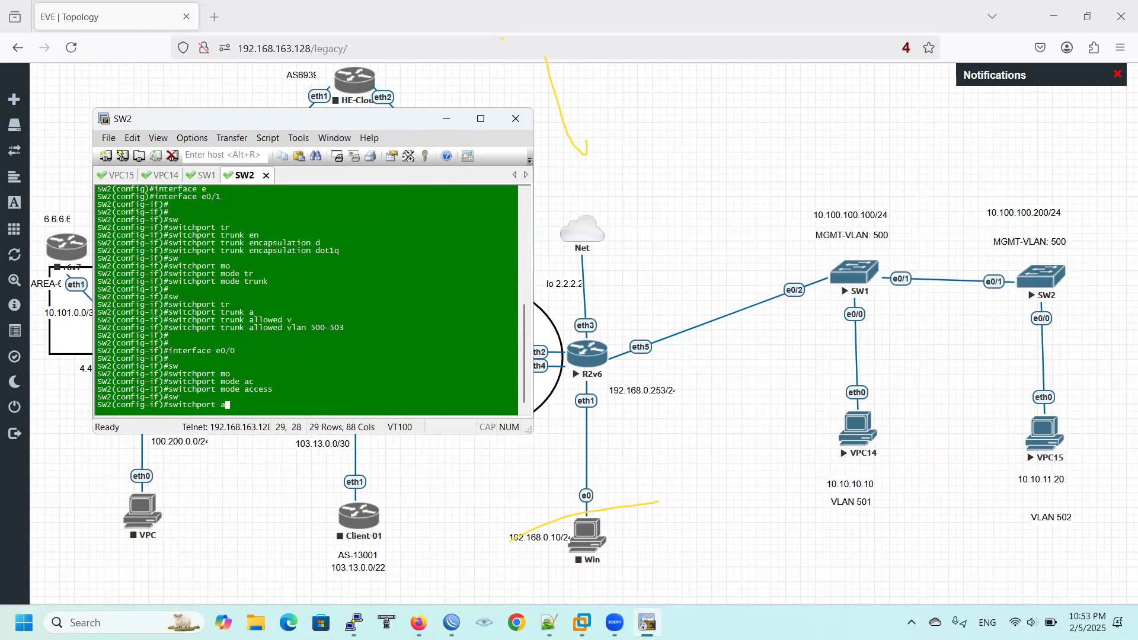
key(Tab)
text(v)
key(Tab)
key(Tab)
key(Tab)
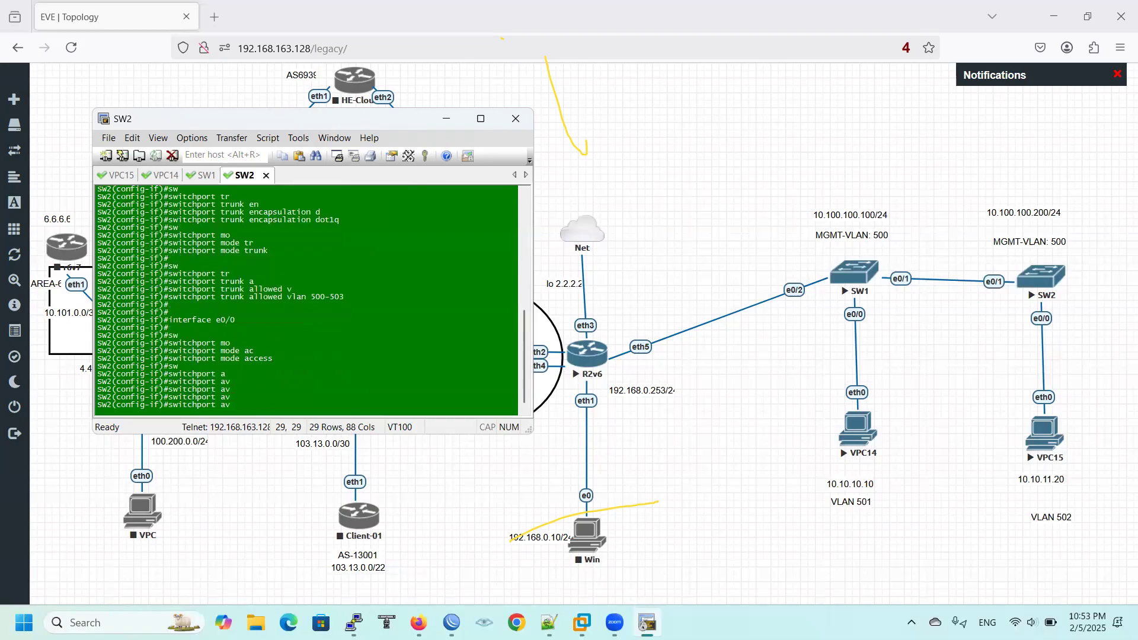
key(BackSpace)
text(c)
key(Tab)
text(v)
key(Tab)
text(5)
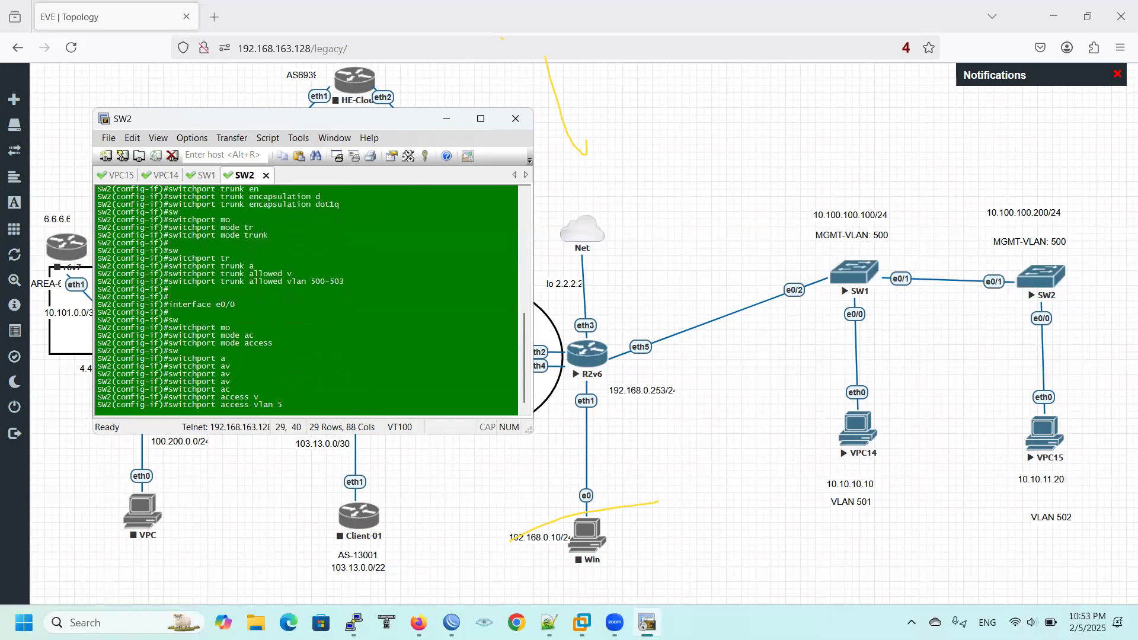
text(02)
key(Return)
key(Return)
- Leave e0/0's configuration on SW2 and enter the interface configuration for VLAN 500
text(exit)
key(Return)
key(Return)
key(Return)
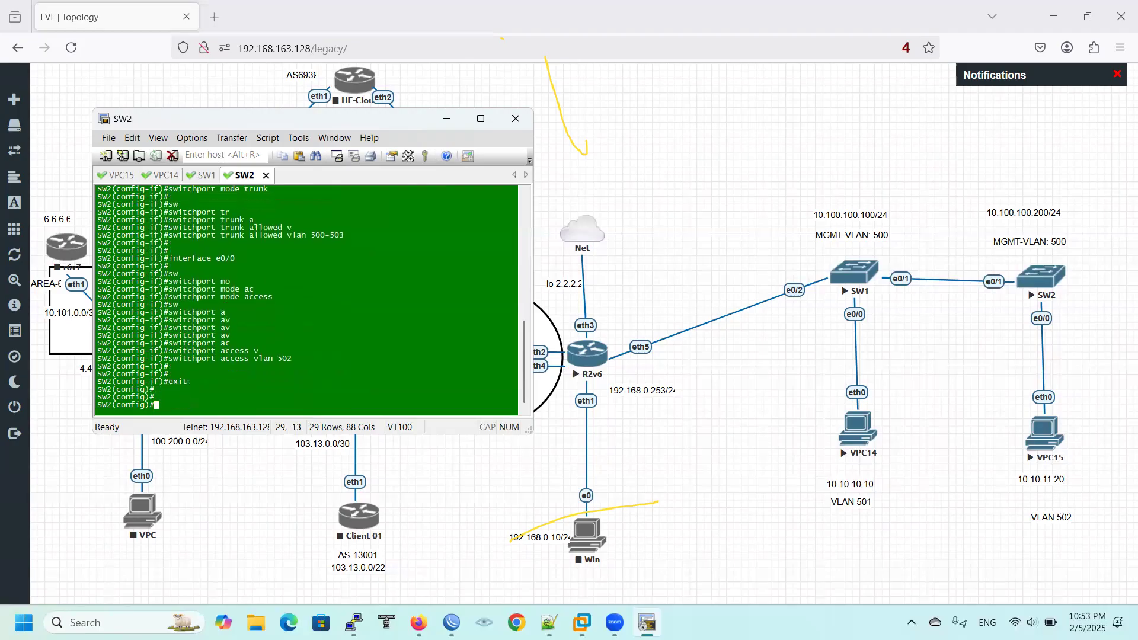
text(inte)
key(Tab)
text(vl)
key(Tab)
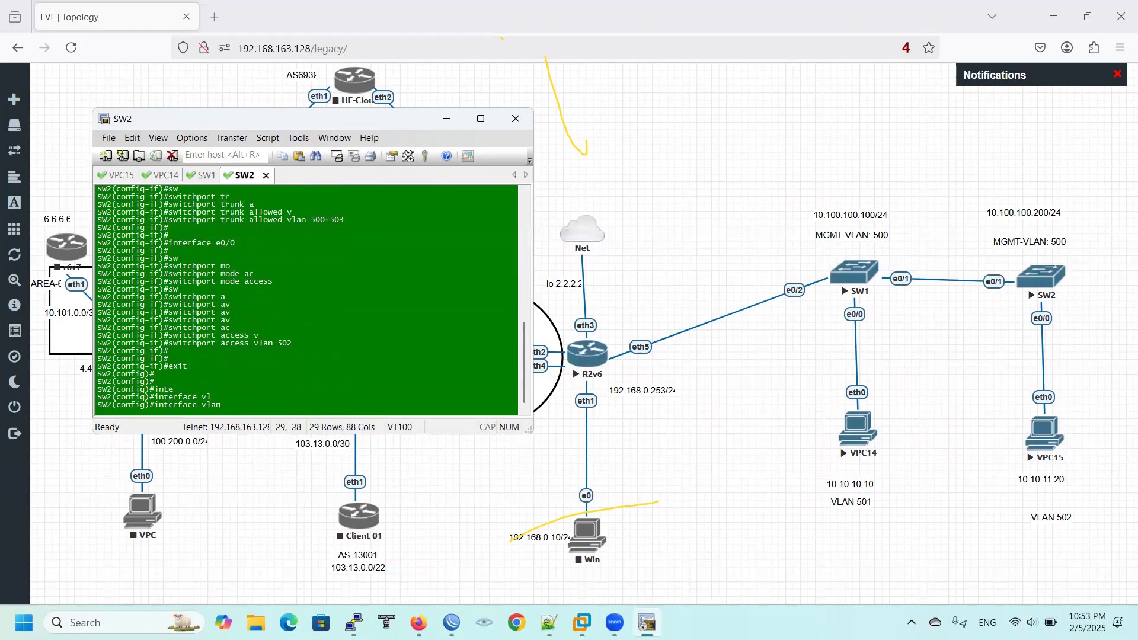
text(500)
key(Return)
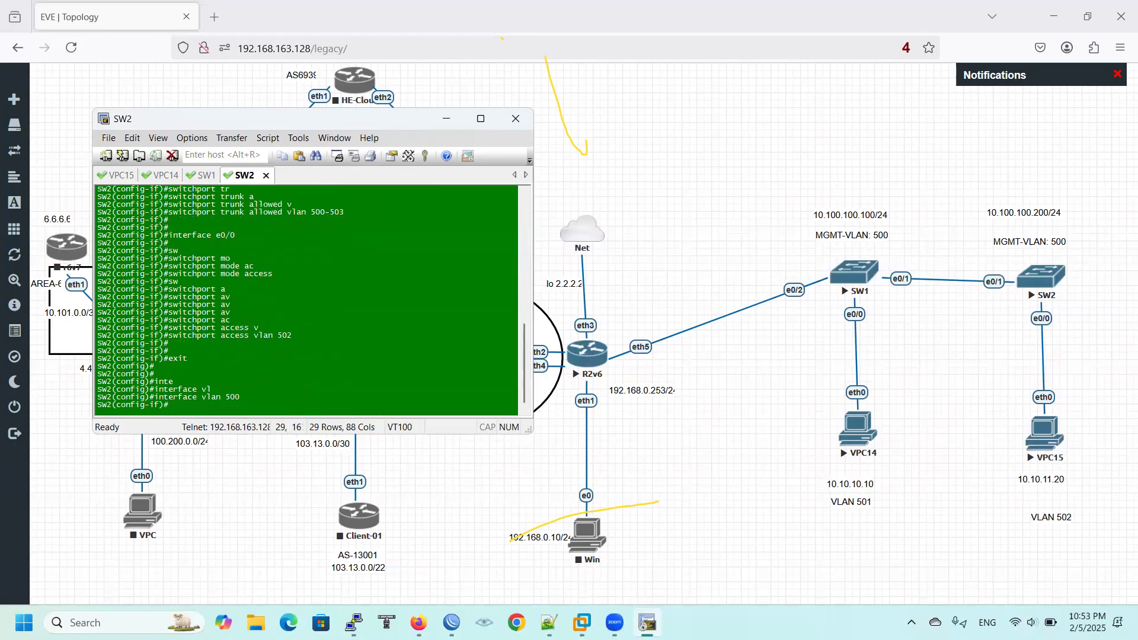
- Assign IP address 10.100.100.200 with mask 255.255.255.0 to SW2's interface VLAN 500
text(i)
text(p add)
key(Tab)
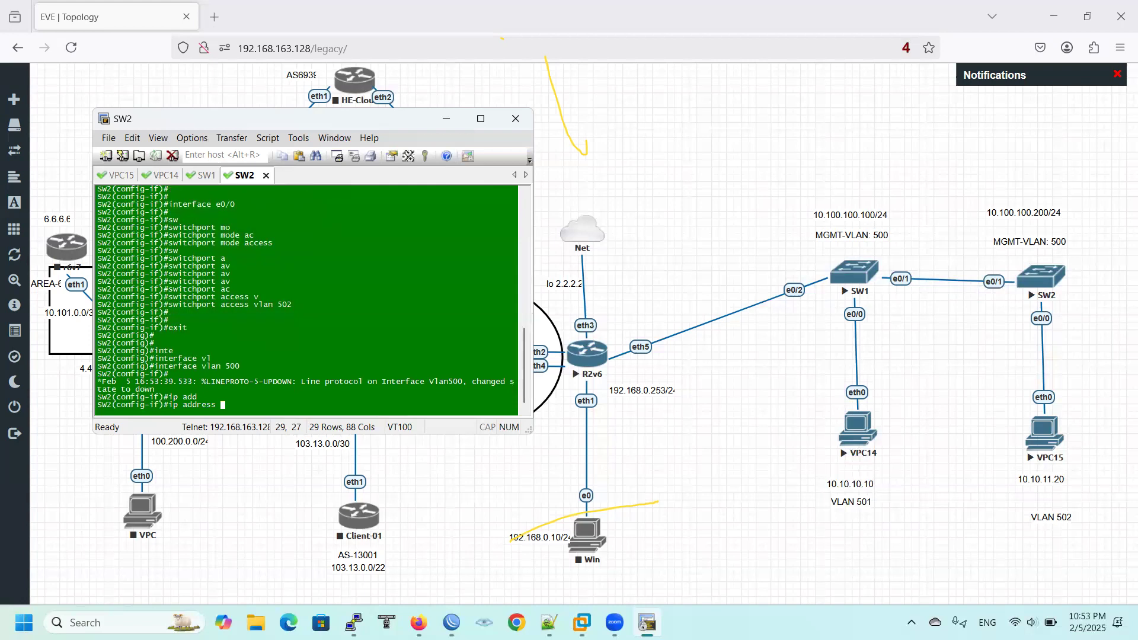
text(10.100.100.200 255.255.255.25)
key(BackSpace)
text(0)
key(Return)
key(Return)
- Leave configuration mode on SW2 and save its configuration
text(end)
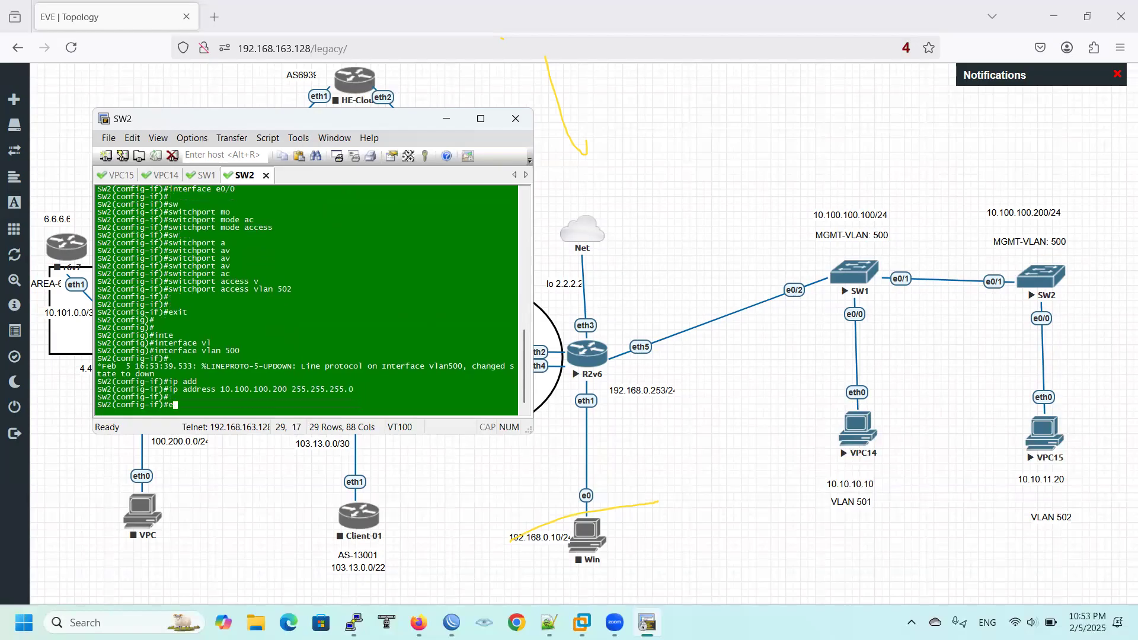
key(Return)
text(wr)
key(Return)
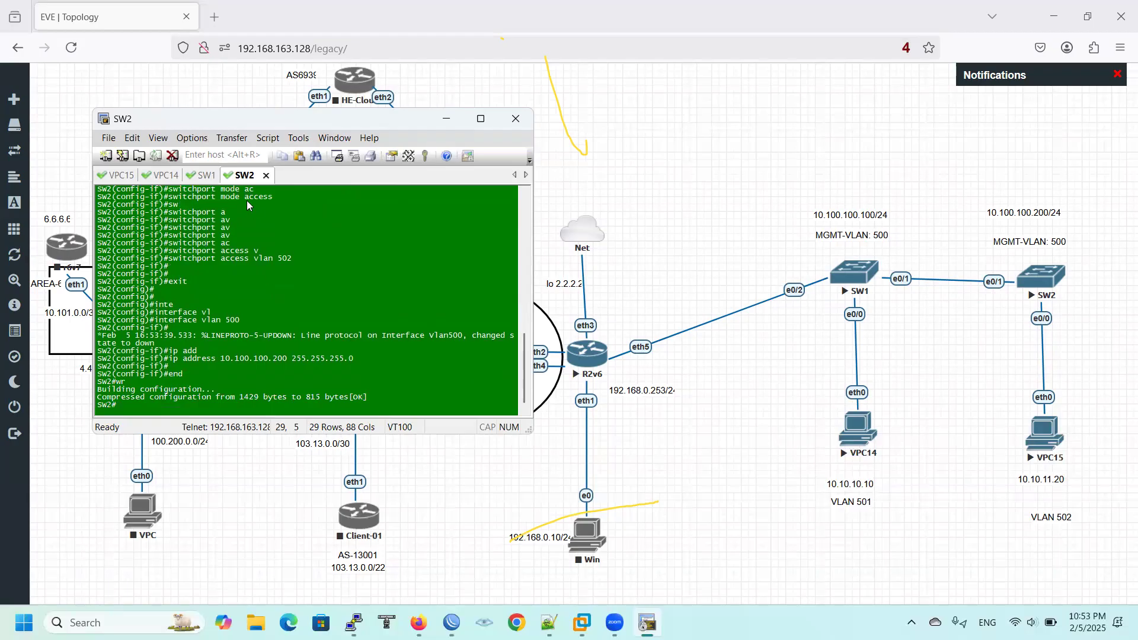
- Switch to SW1's console and enter VLAN 500 in global configuration mode
click(207, 176)
key(Return)
key(Return)
text(conf)
key(Return)
text(vl)
key(Tab)
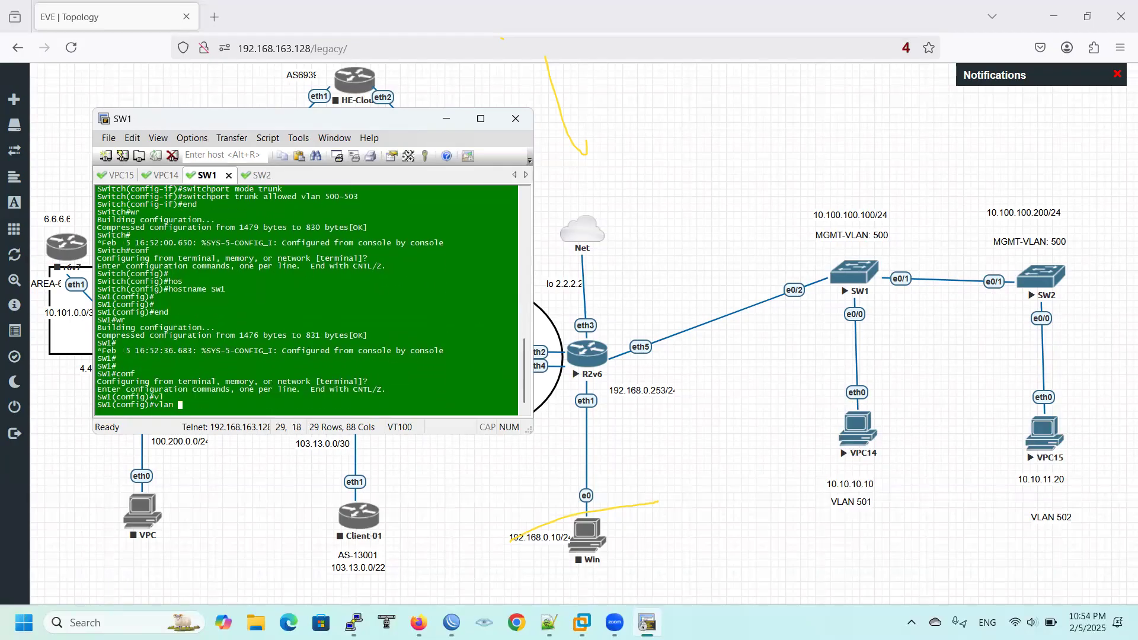
text(500)
key(Return)
- Try to set an IP address from SW1's VLAN 500 configuration mode
text(i)
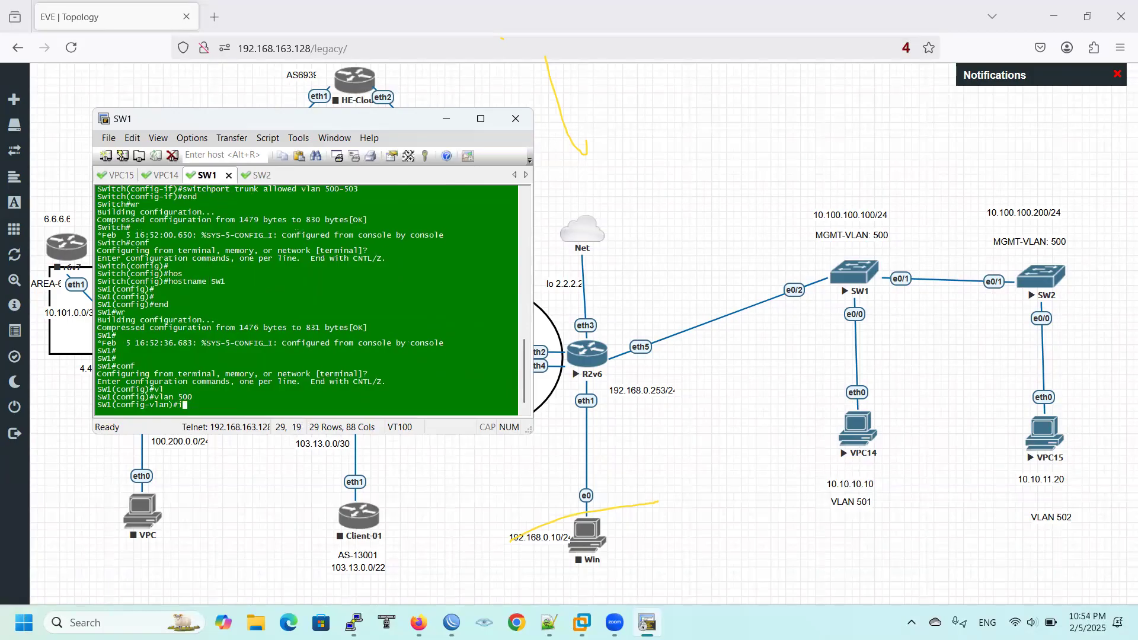
text(p add)
key(Tab)
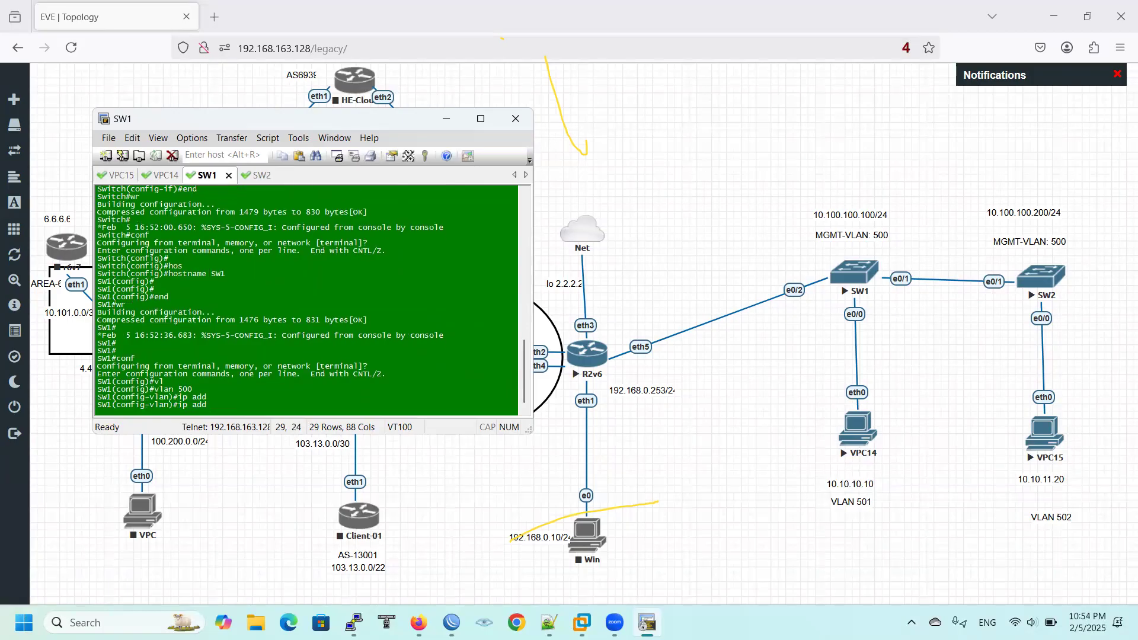
text(r)
key(Tab)
key(BackSpace)
key(BackSpace)
key(BackSpace)
key(BackSpace)
key(BackSpace)
key(BackSpace)
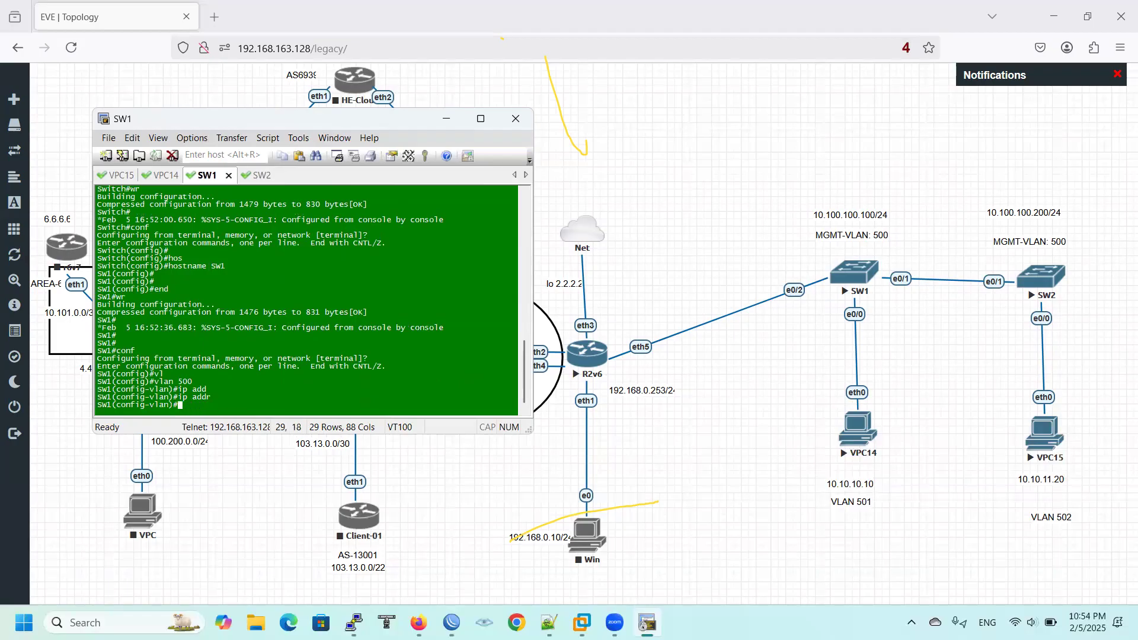
key(Return)
key(Return)
text(ip add)
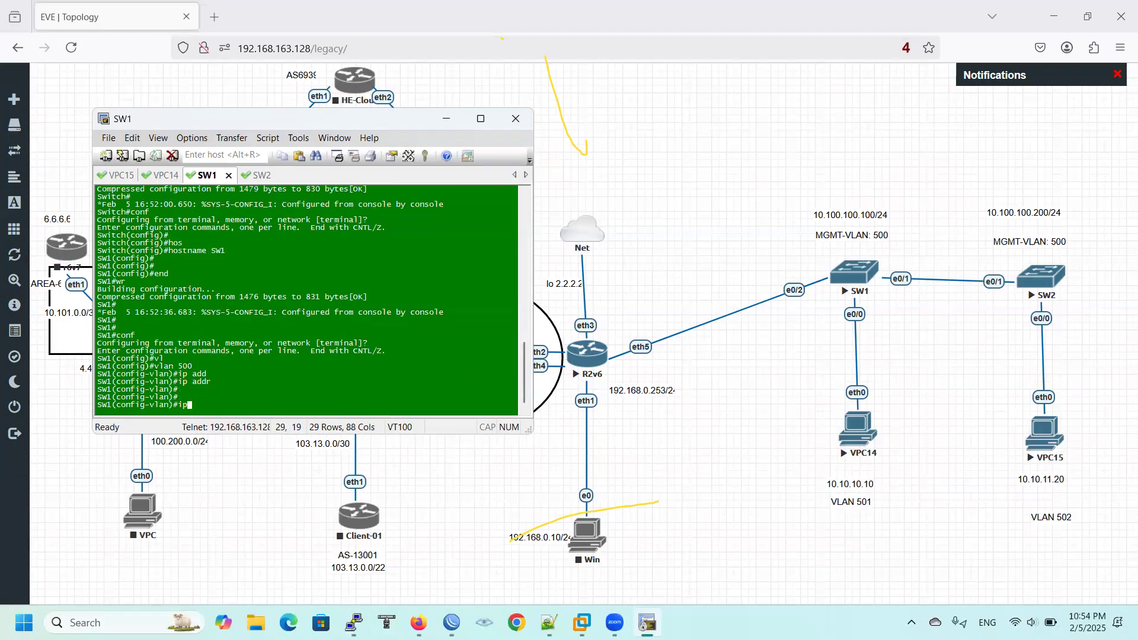
key(Tab)
text(re)
key(Tab)
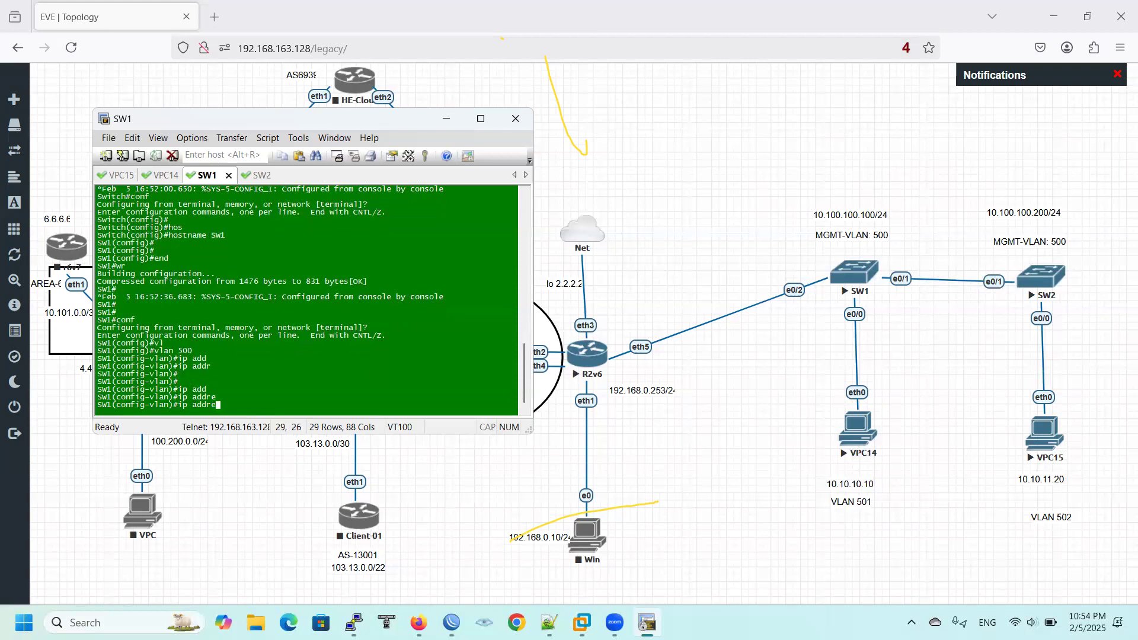
- Review how the VLAN 500 IP address was set on SW2, and clear the partial command on SW1
click(256, 176)
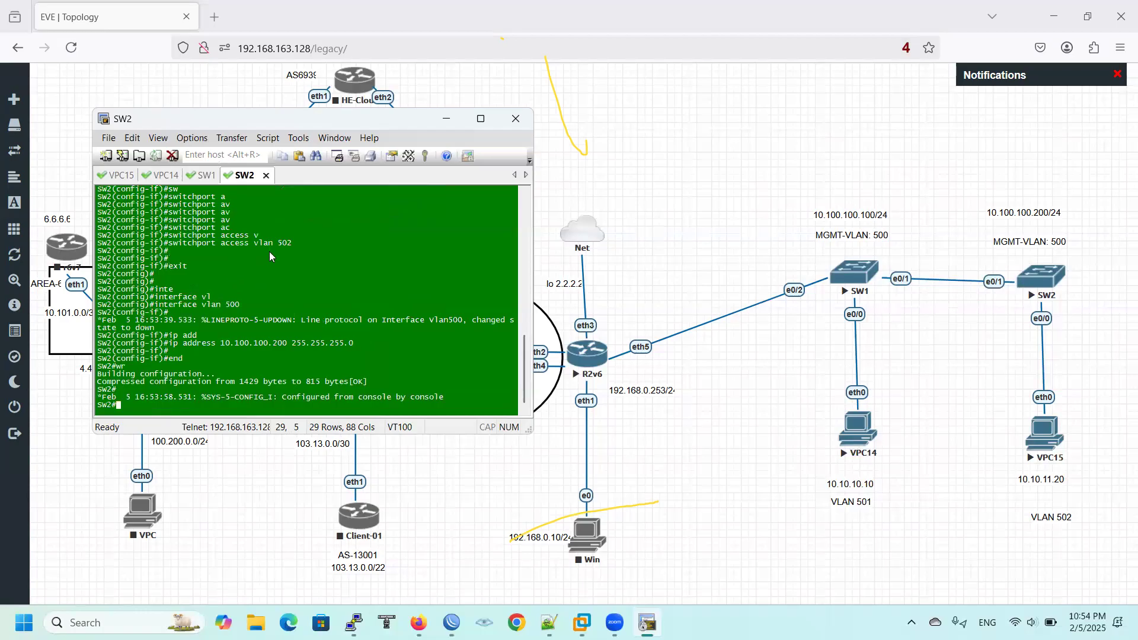
drag(175, 346, 259, 345)
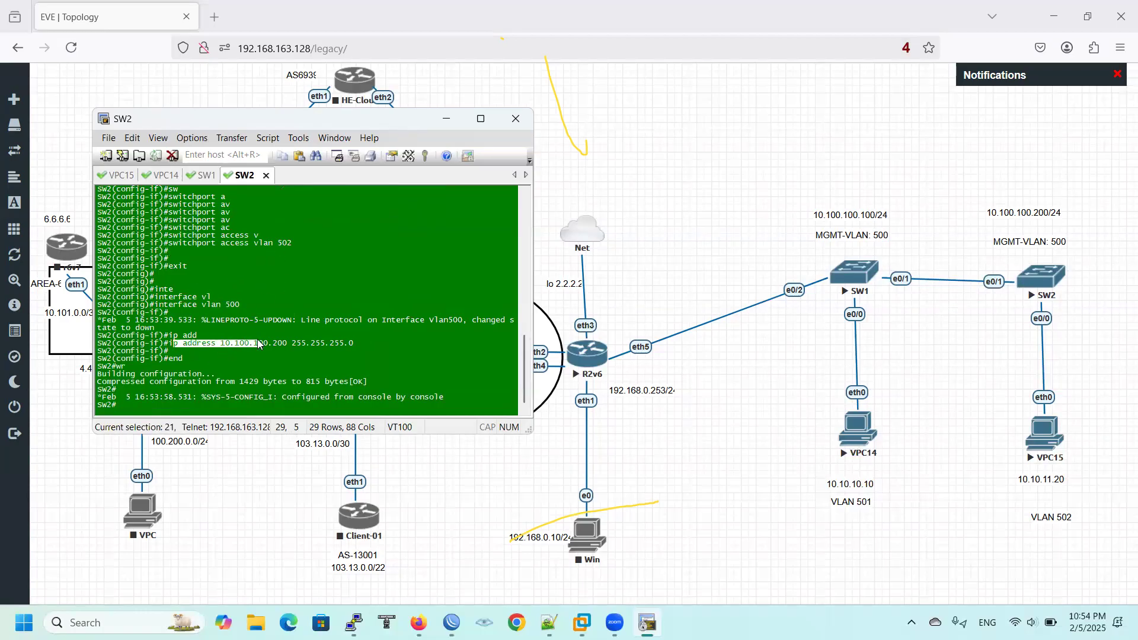
click(208, 176)
key(BackSpace)
key(BackSpace)
key(BackSpace)
key(BackSpace)
key(BackSpace)
key(BackSpace)
key(BackSpace)
key(BackSpace)
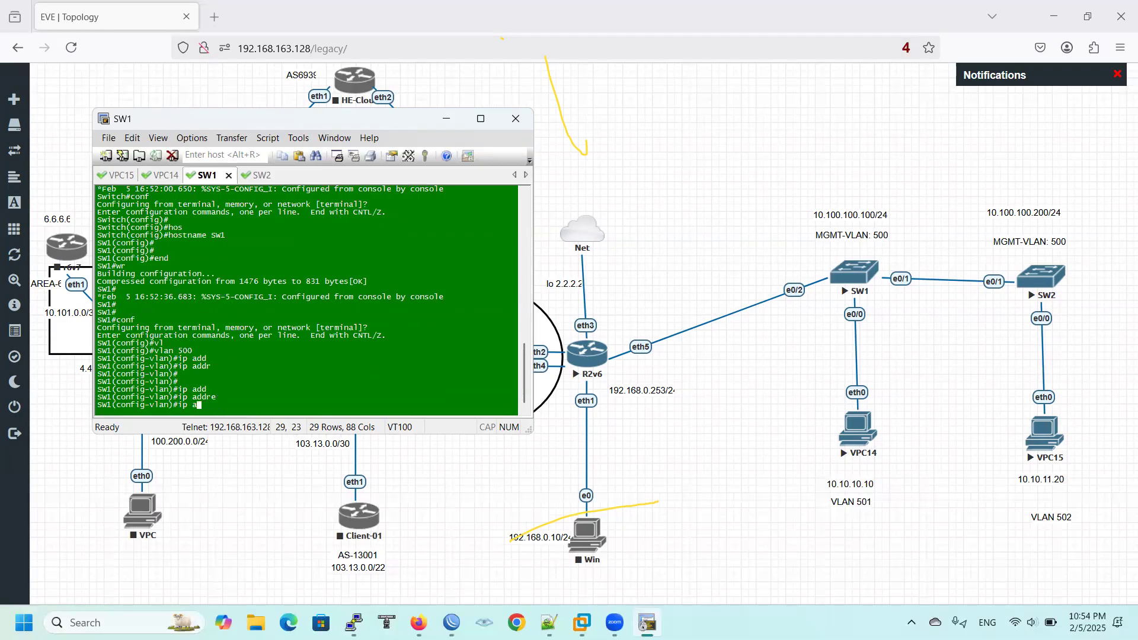
- Leave VLAN configuration mode on SW1 and enter the interface configuration for VLAN 500
text(exit)
key(Return)
text(inte)
key(Tab)
text(vl)
key(Tab)
text(500)
key(Return)
- Assign IP address 10.100.100.100 with mask 255.255.255.0 to SW1's interface VLAN 500
text(ip add)
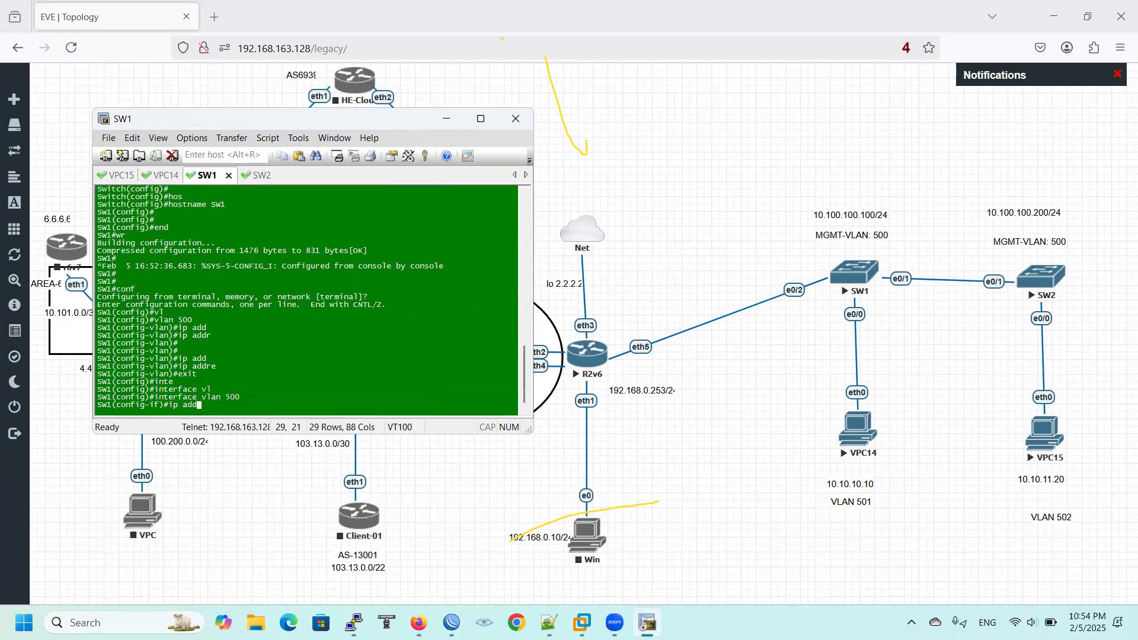
key(Tab)
text(10.10.1)
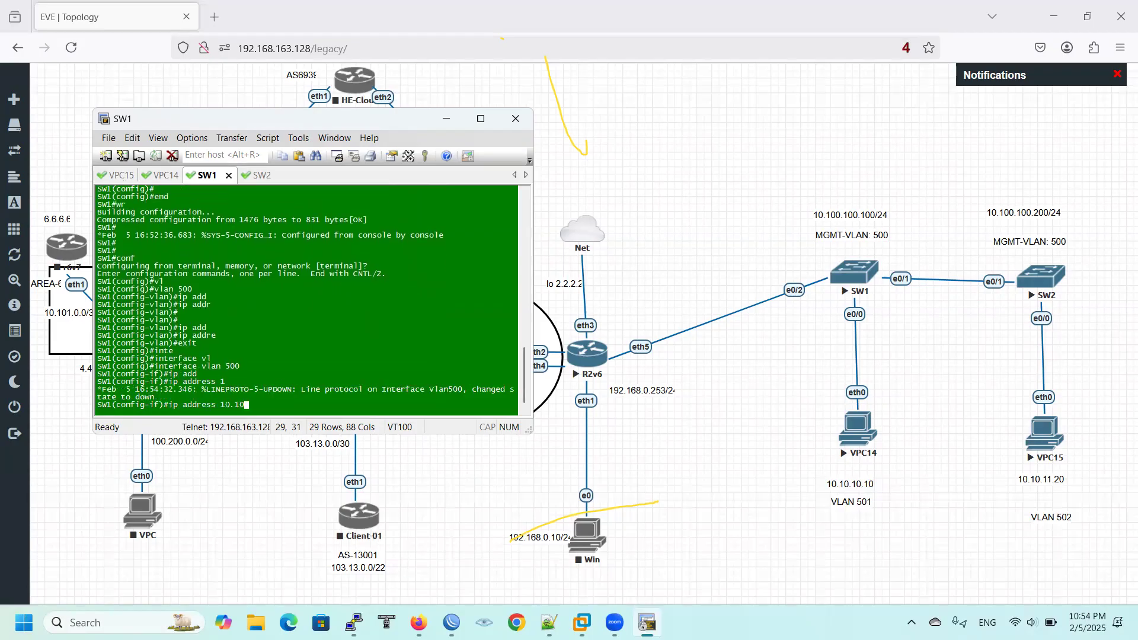
key(BackSpace)
key(BackSpace)
key(BackSpace)
key(BackSpace)
text(100.100.100 255.255.)
text(.0)
key(Return)
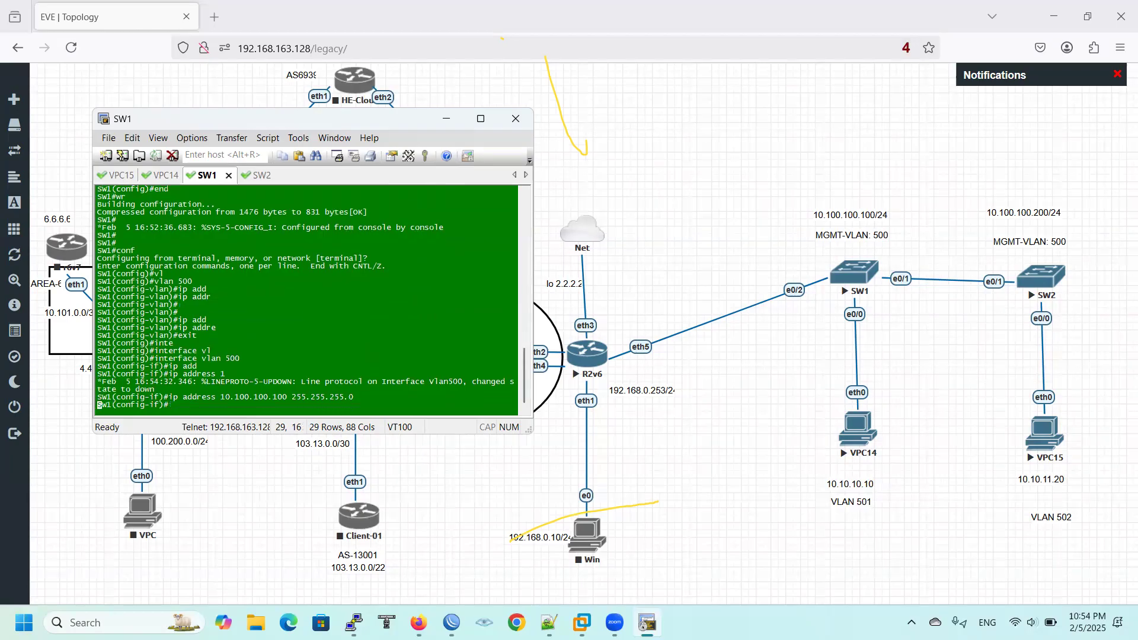
key(Return)
- Add a default route (0.0.0.0 0.0.0.0) via 10.100.100.1 in SW1's global configuration
text(exit)
key(Return)
key(Return)
text(ip rou)
key(Tab)
text(te)
key(Tab)
text(0.0.0.0 0.0.0.0)
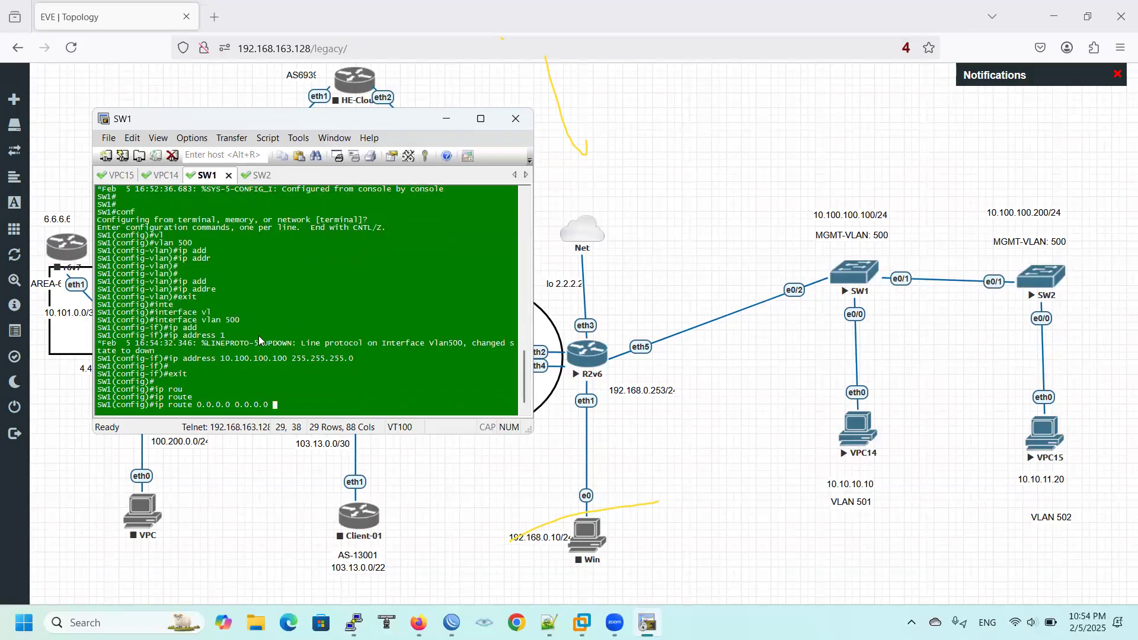
drag(220, 358, 287, 359)
right_click(286, 359)
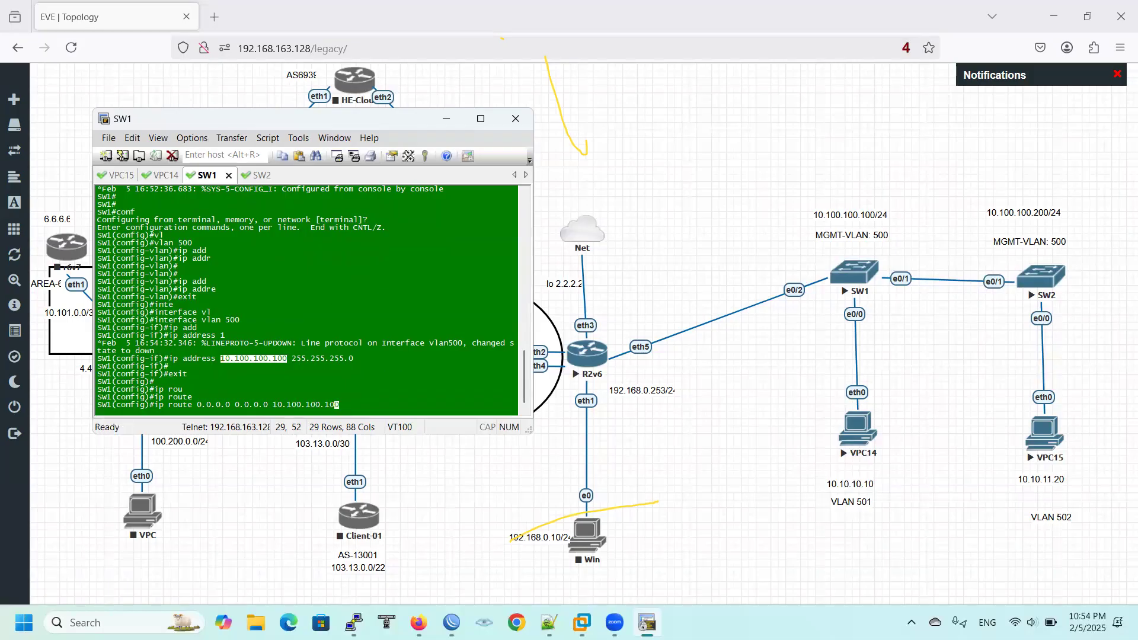
key(Return)
- Copy SW1's default route command, then leave configuration mode and save SW1's configuration
drag(154, 397, 329, 397)
text(e)
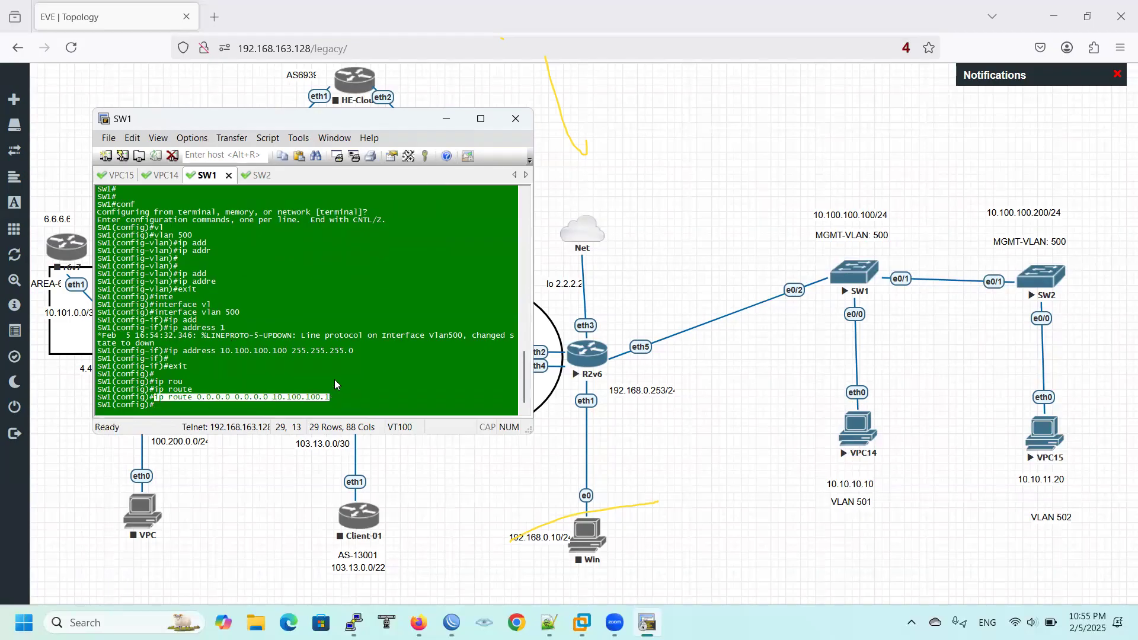
text(nd)
key(Return)
text(wr)
key(Return)
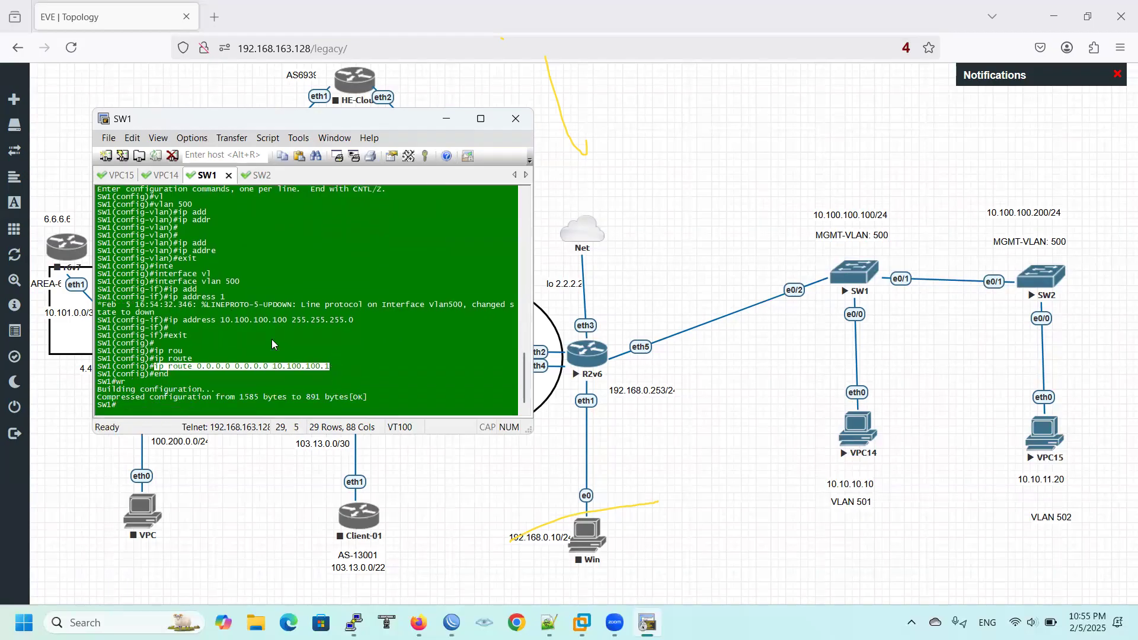
- Add the copied default route via 10.100.100.1 in SW2's global configuration
click(262, 176)
text(conf t)
key(Return)
right_click(219, 308)
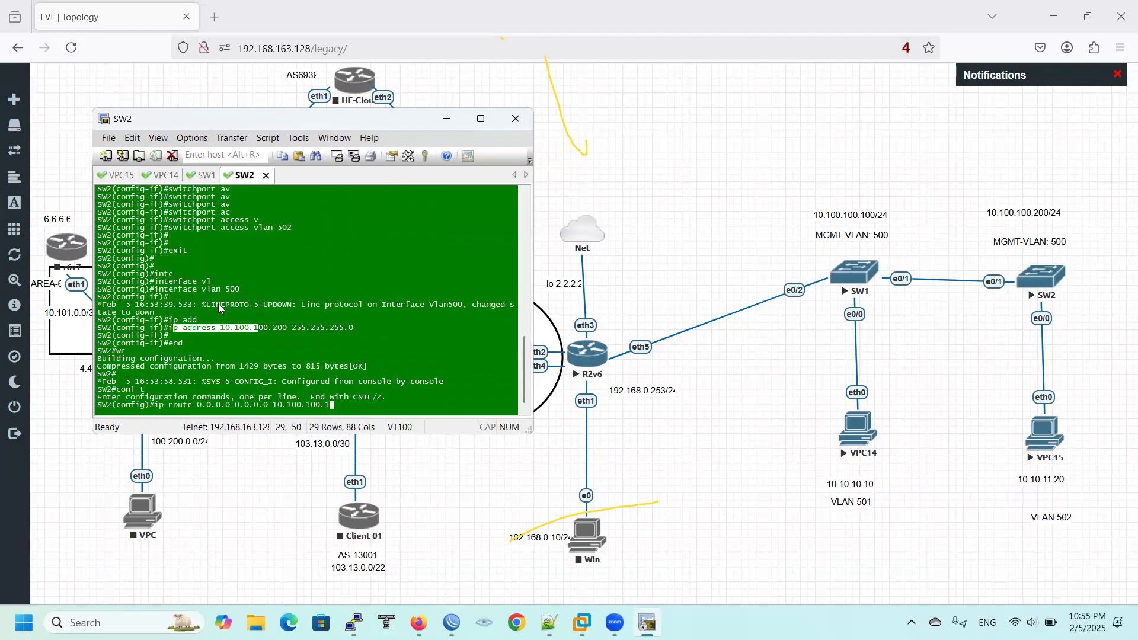
key(Return)
- Return SW2 to privileged mode and save the configuration with the default route
text(wr)
key(Return)
text(end)
key(Return)
text(wr)
key(Return)
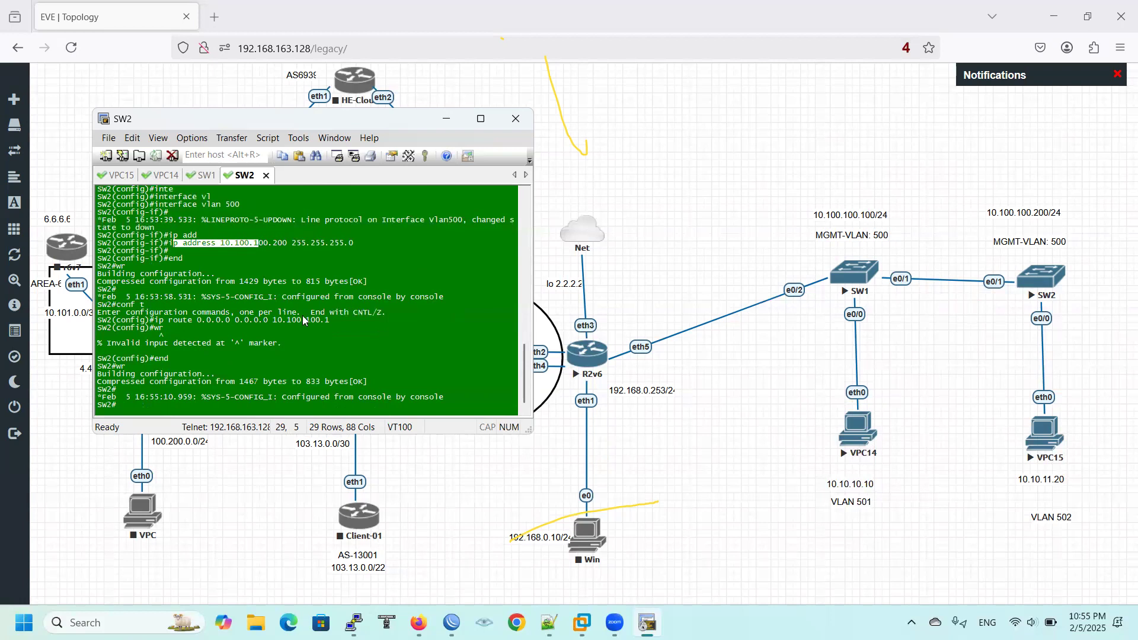
- Reapply IP address 10.10.11.20/24 with gateway 10.10.11.1 on VPC15
click(125, 176)
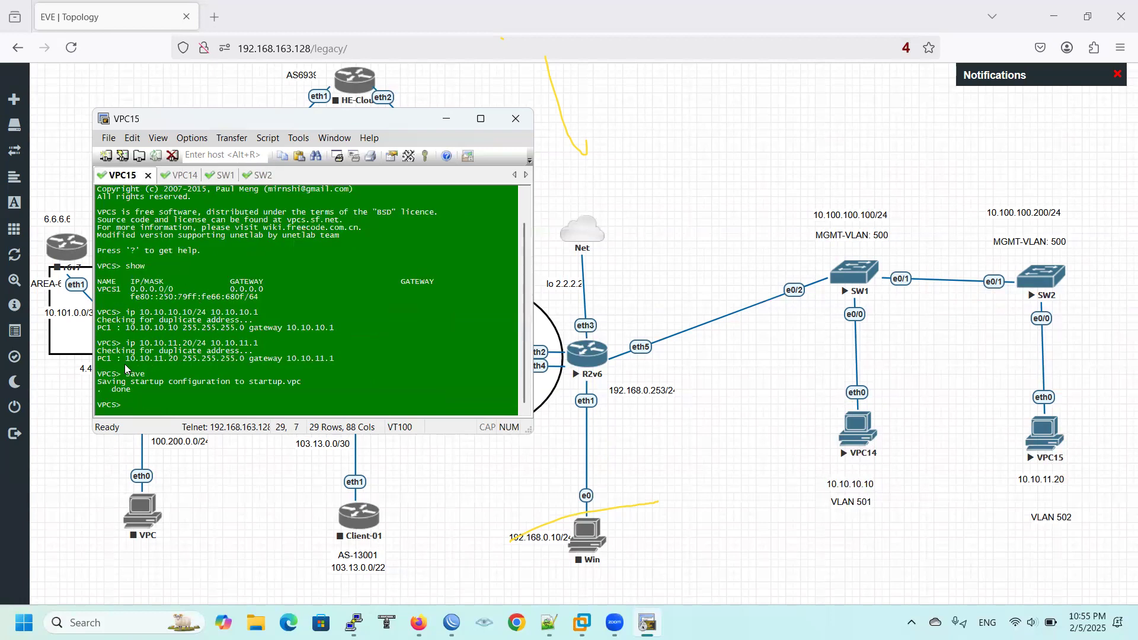
key(Up)
key(Up)
key(Return)
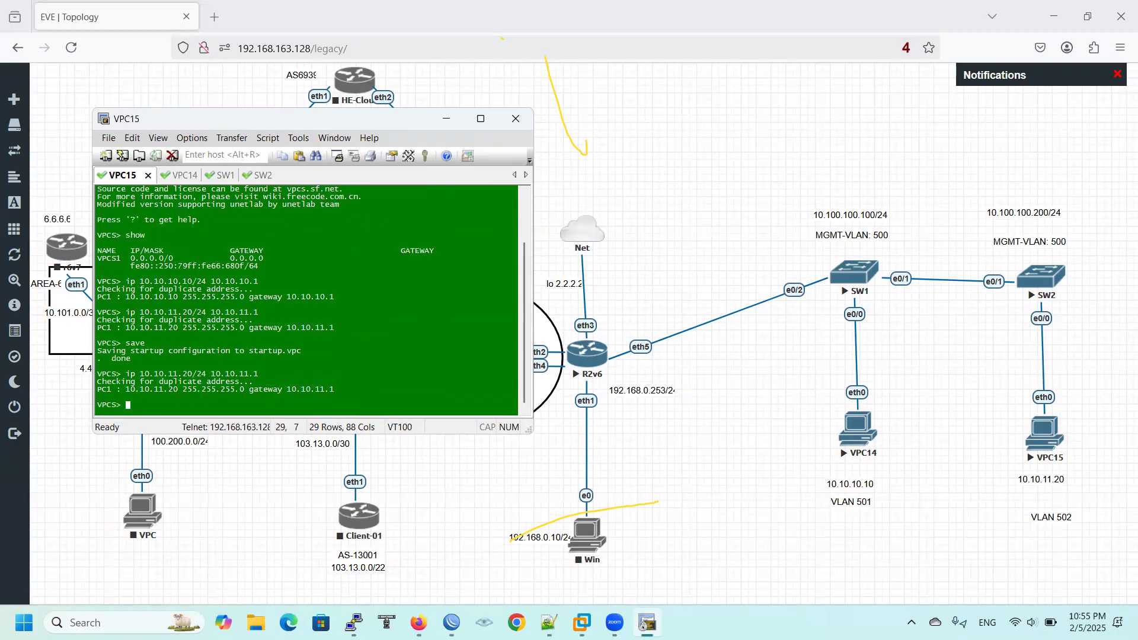
- Ping VPC14 at 10.10.10.10 from VPC15 to test inter-VLAN reachability
key(Up)
key(Up)
key(BackSpace)
key(BackSpace)
key(BackSpace)
key(BackSpace)
text(ping 10.10.10.10)
key(Return)
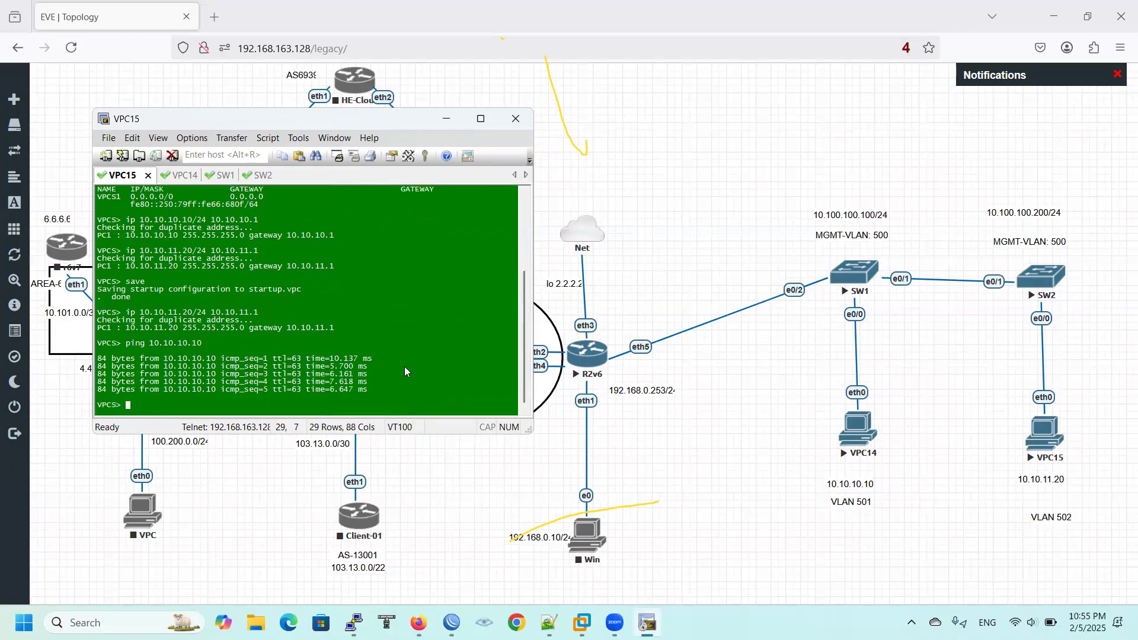
- Show VPC15's IP settings and compare its address with the source address of the ping replies
text(show)
key(Return)
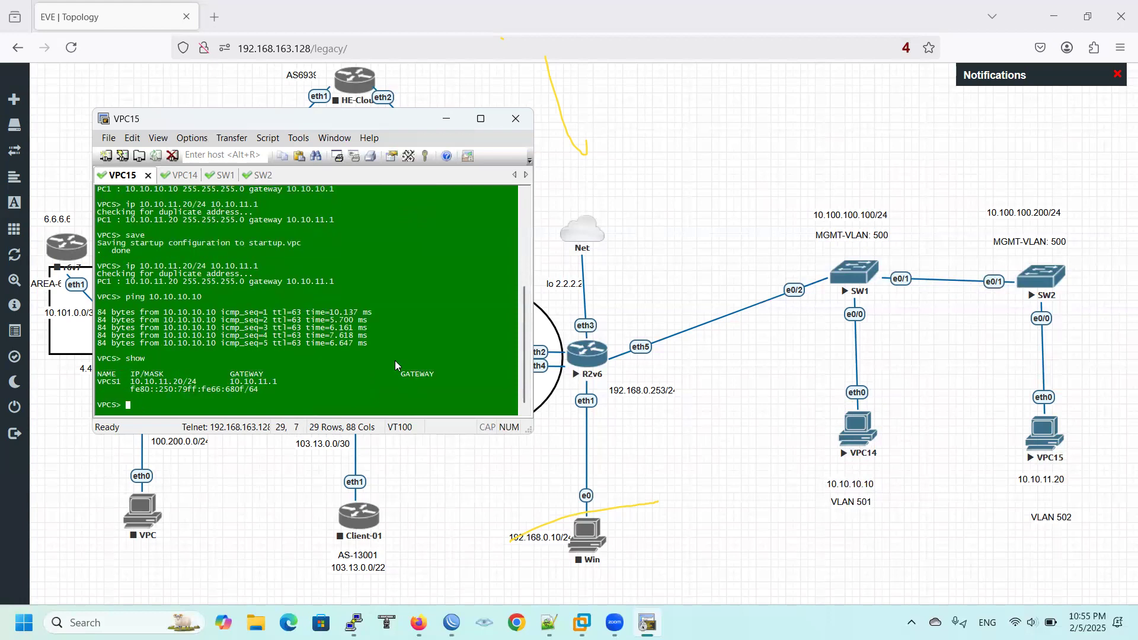
drag(149, 382, 176, 383)
click(177, 383)
drag(173, 313, 230, 315)
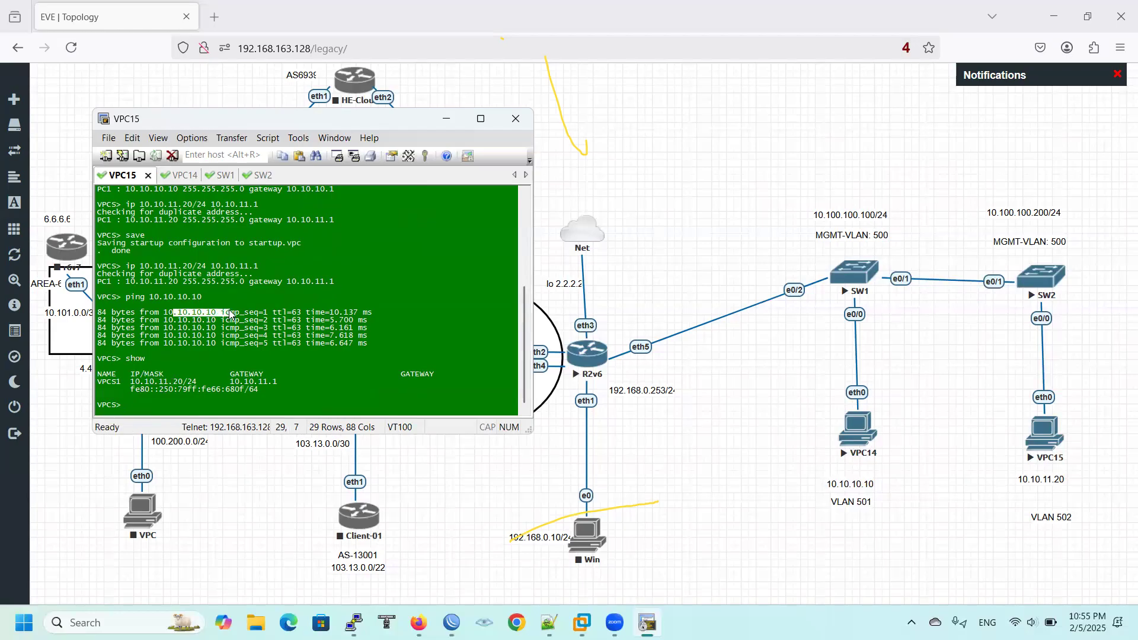
- Switch to R2v6's WinBox session and ping SW1's management address 10.100.100.100 with the Ping tool
click(451, 622)
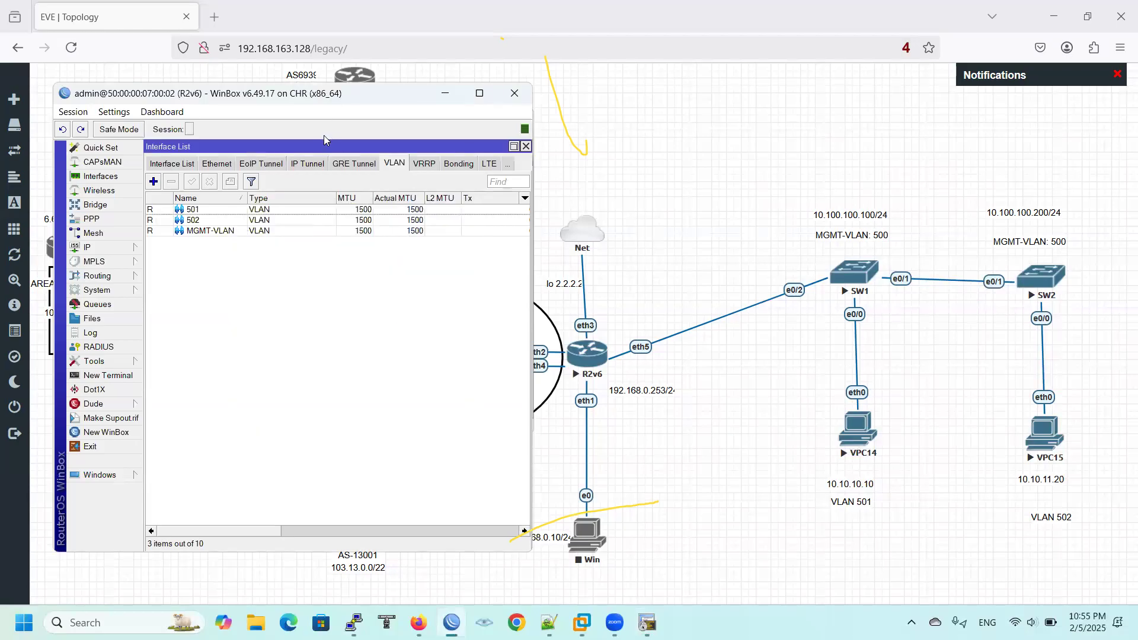
key(Escape)
key(Escape)
key(Escape)
click(145, 358)
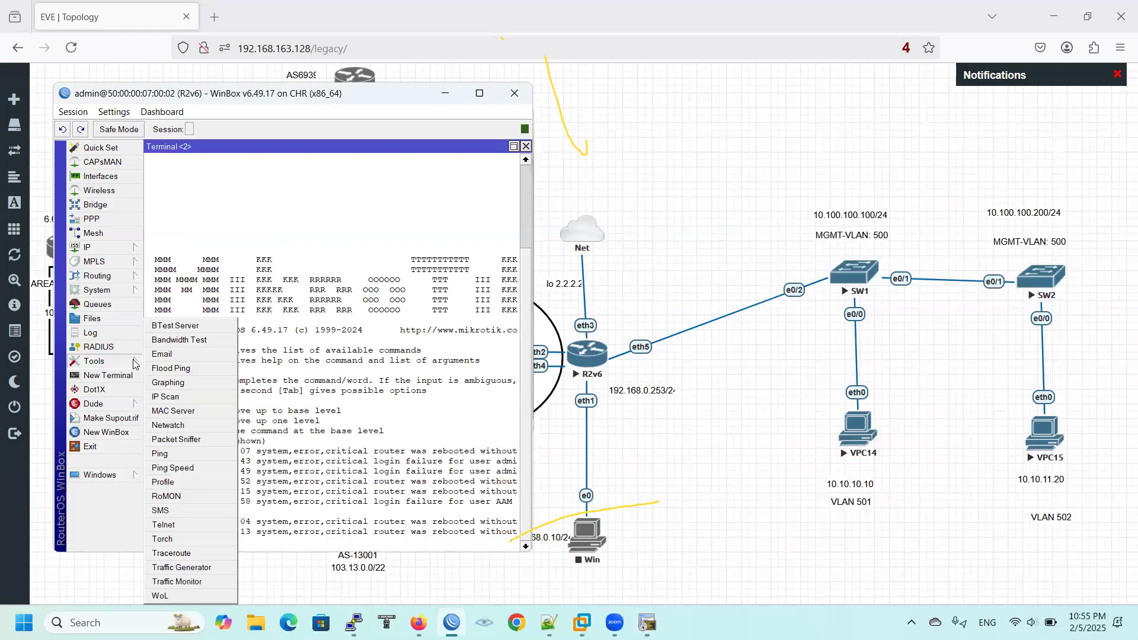
click(178, 452)
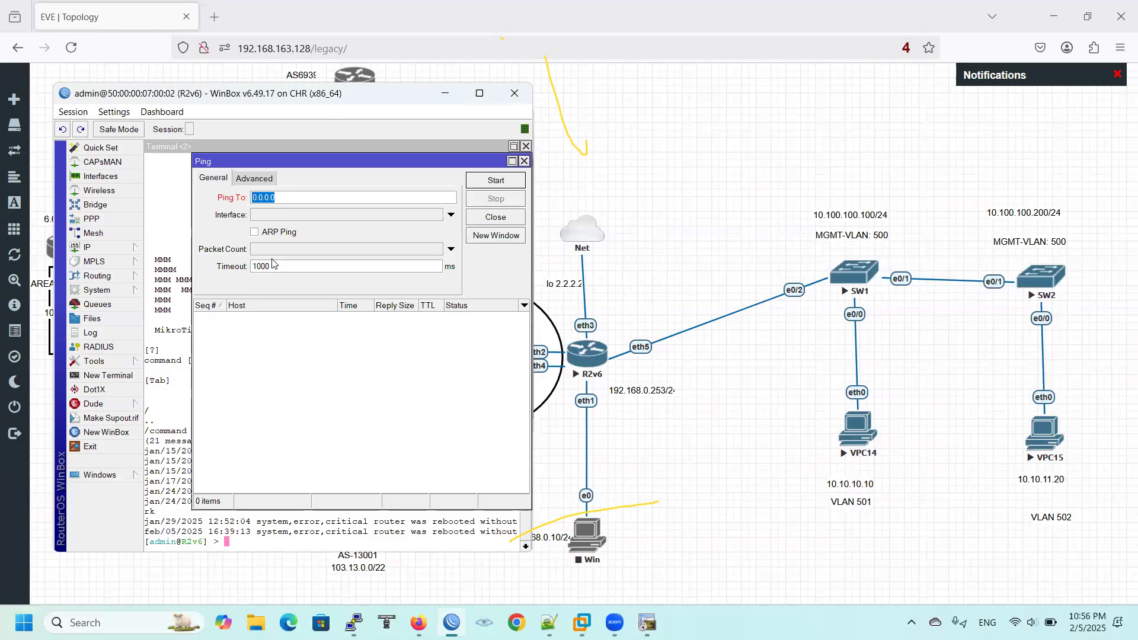
text(10.1)
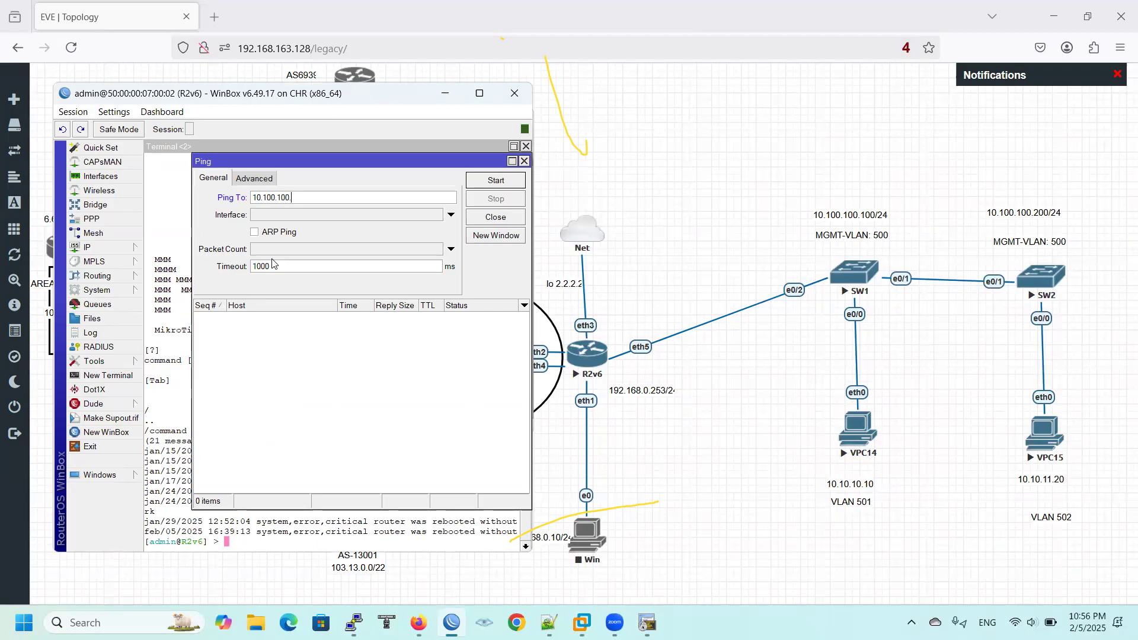
text(0)
key(Return)
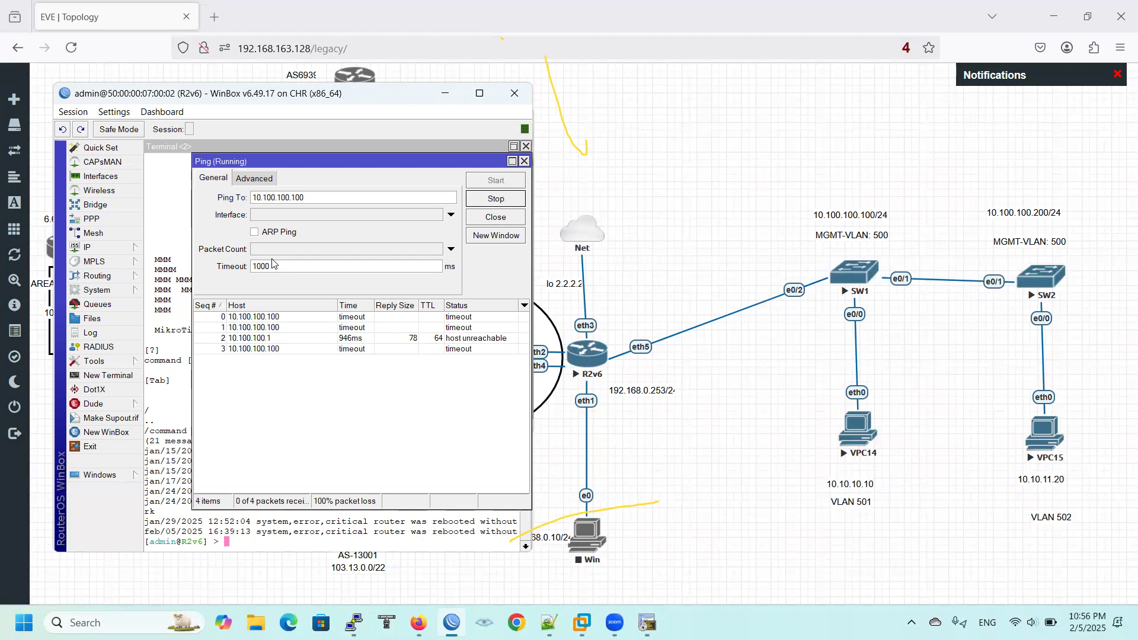
- Change the ping target to SW2's management address 10.100.100.200 and restart the ping from R2v6
key(BackSpace)
key(BackSpace)
text(200)
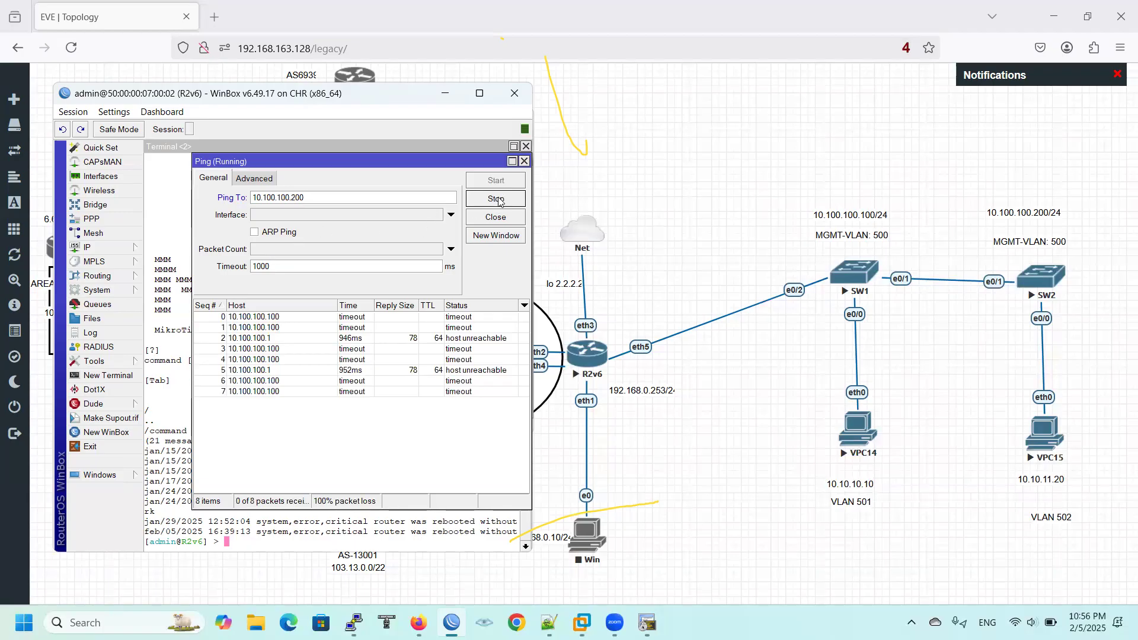
click(503, 182)
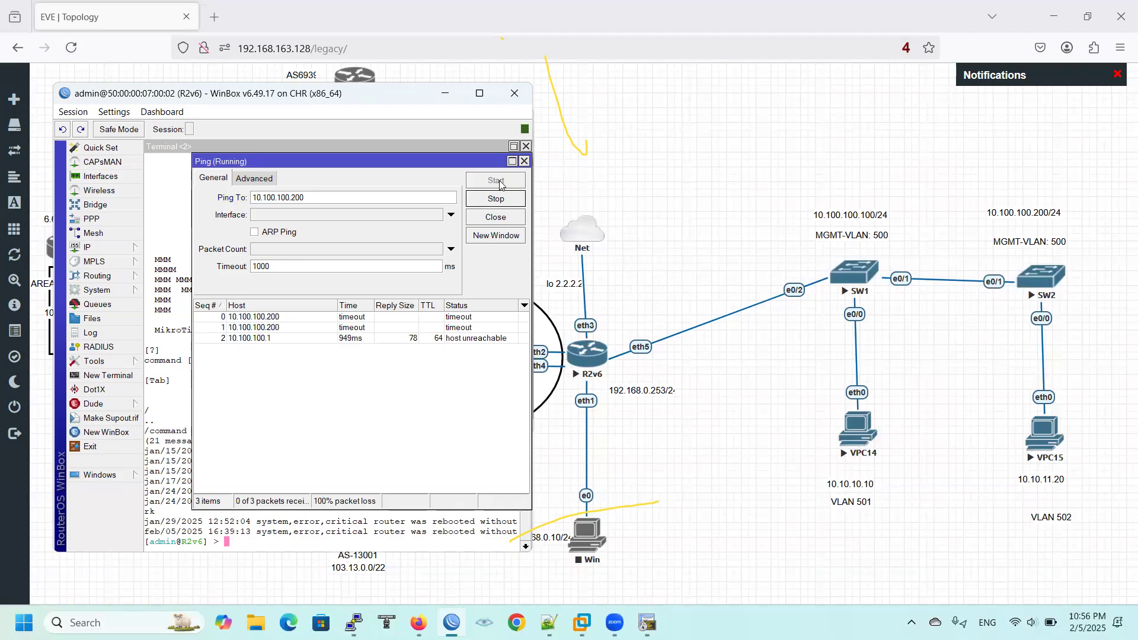
- Check R2v6's ARP list for the MAC addresses of the entries 10.100.100.100 and 10.100.100.200
click(98, 247)
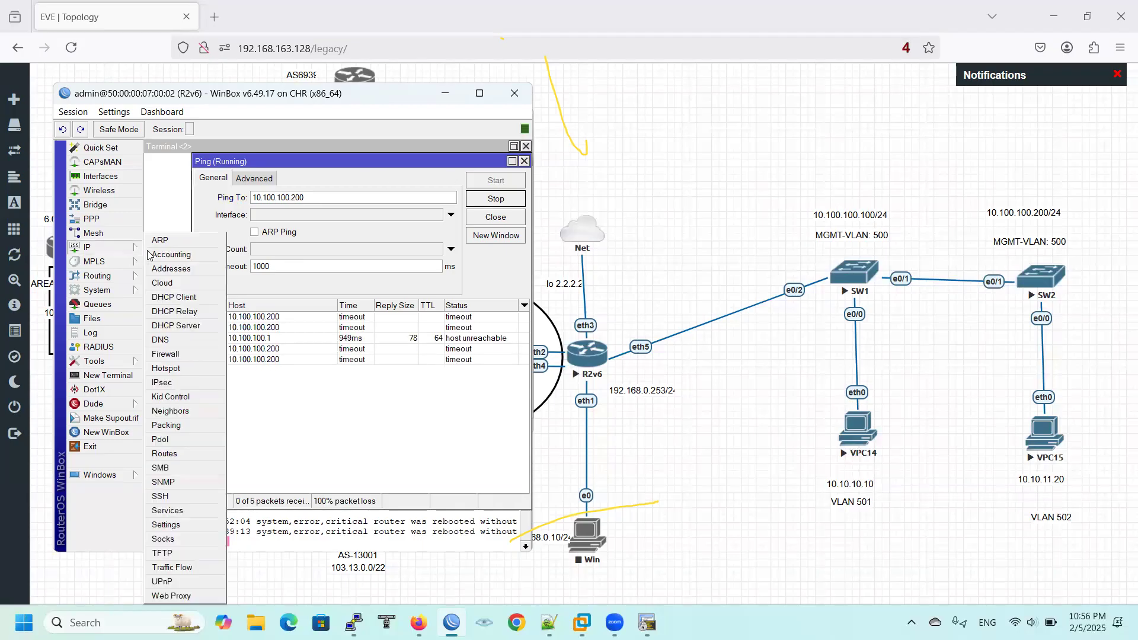
click(165, 240)
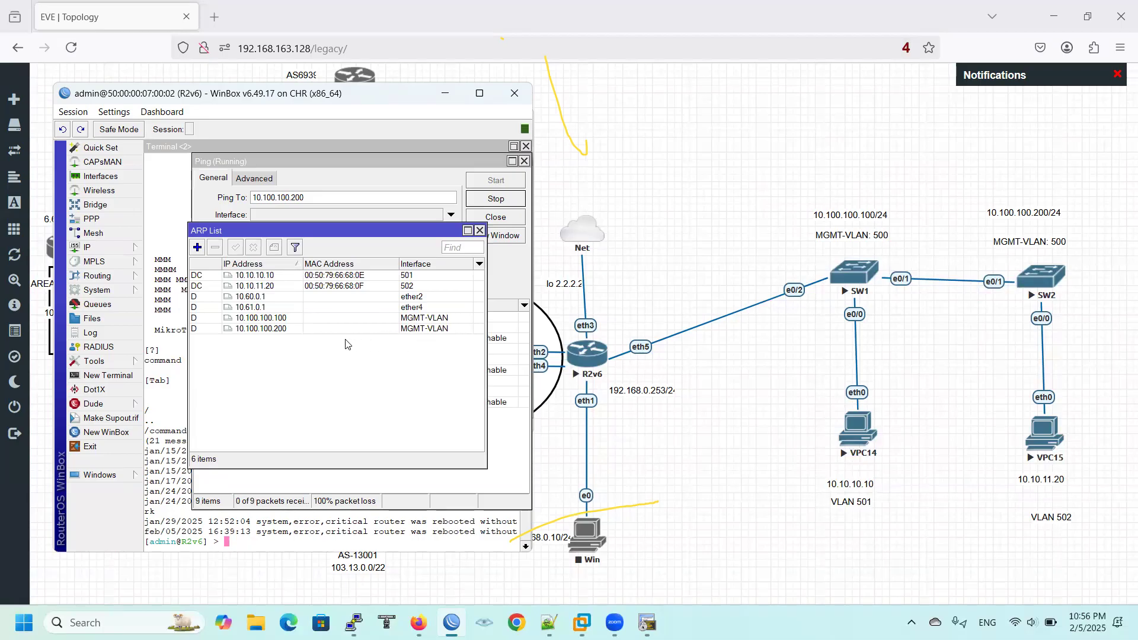
click(440, 319)
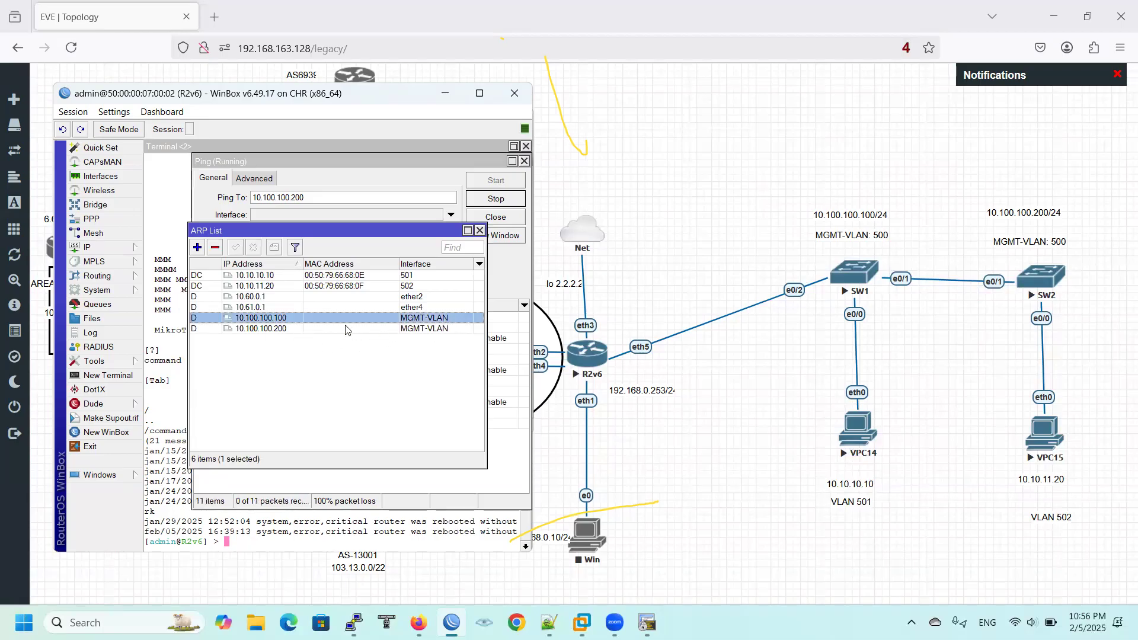
click(348, 330)
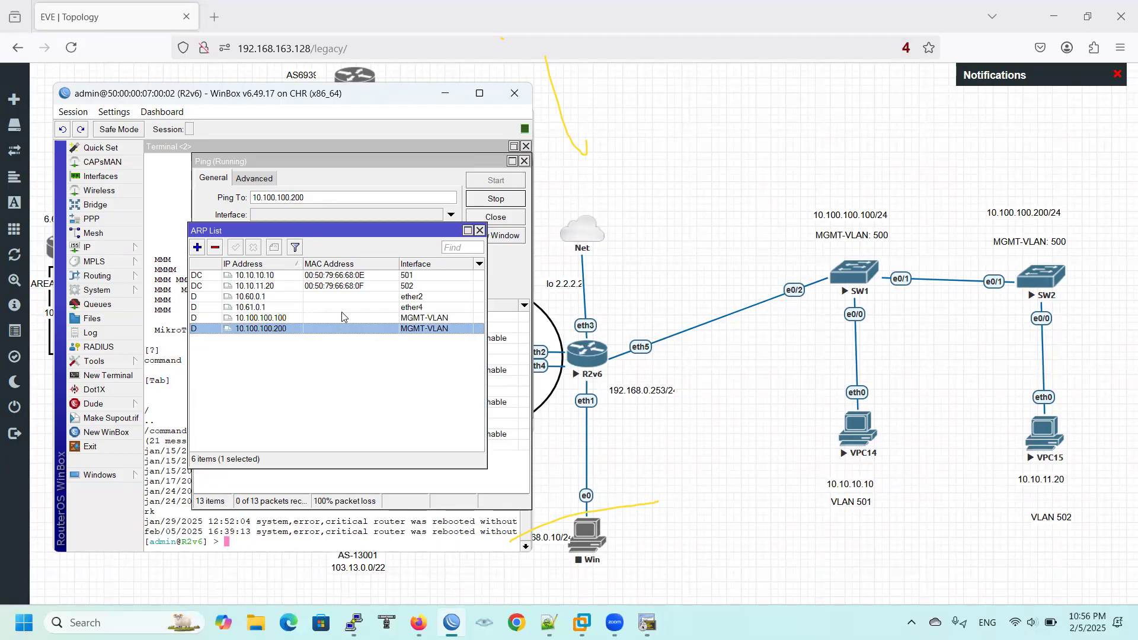
- Inspect the MGMT-VLAN interface on R2v6 for its VLAN ID and parent interface, and close its properties
click(101, 176)
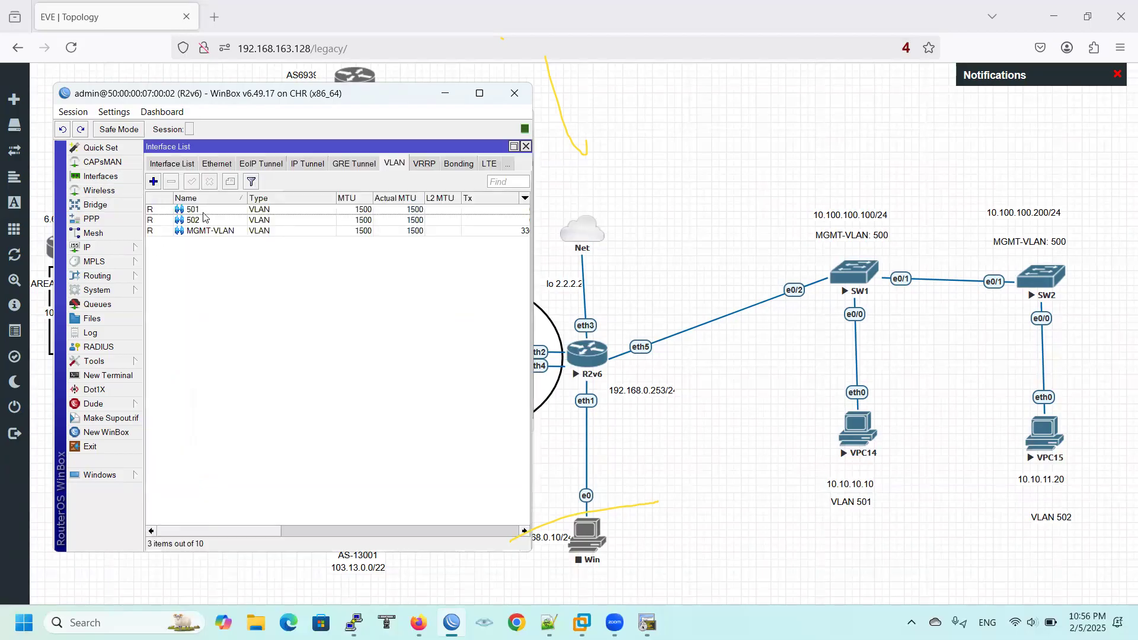
double_click(263, 231)
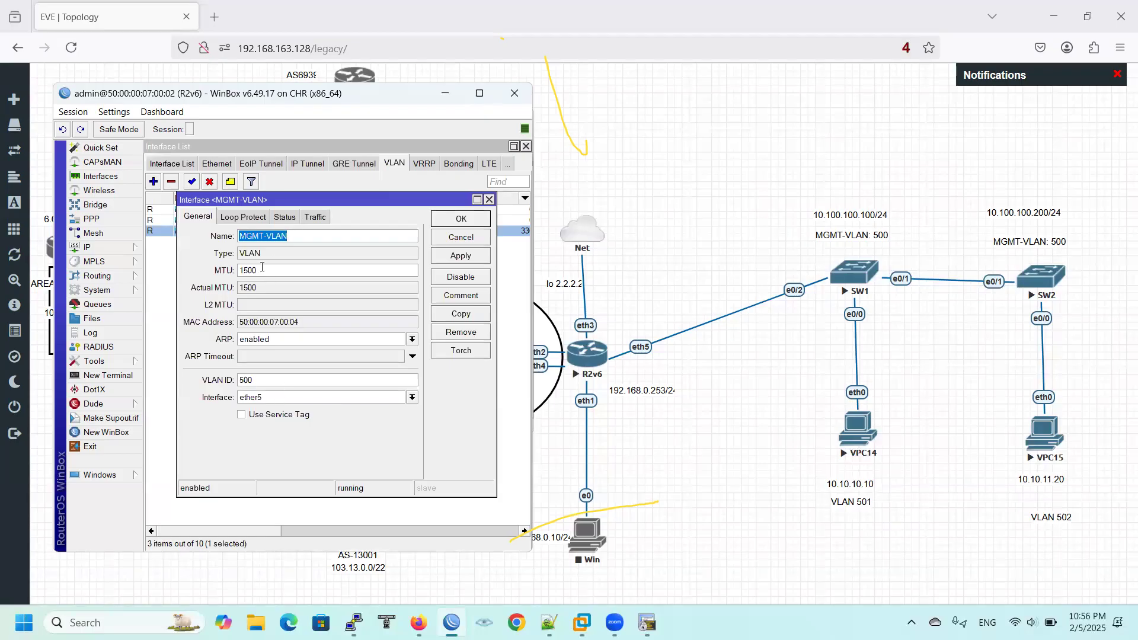
double_click(276, 378)
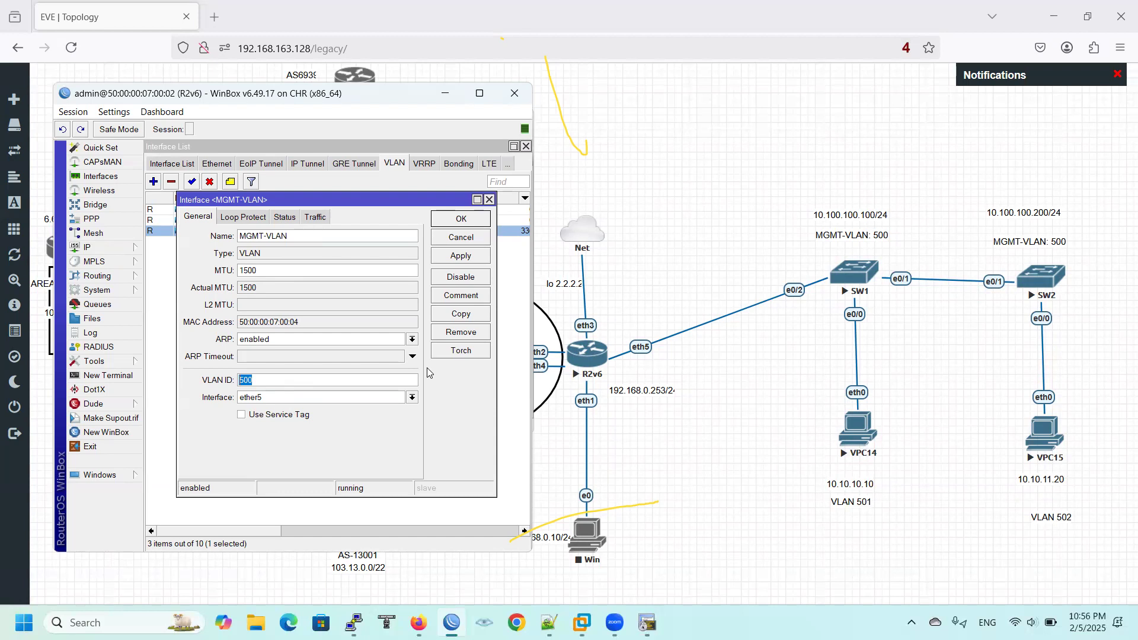
click(461, 221)
- Open R2v6's IP address list and check the address assigned to MGMT-VLAN
click(130, 246)
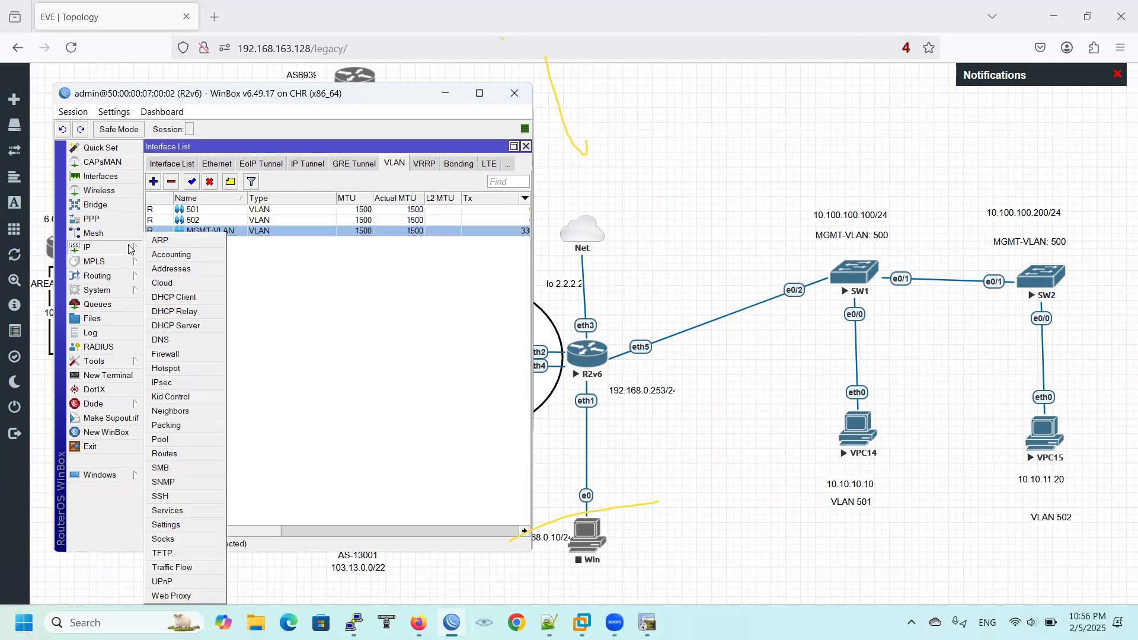
click(186, 268)
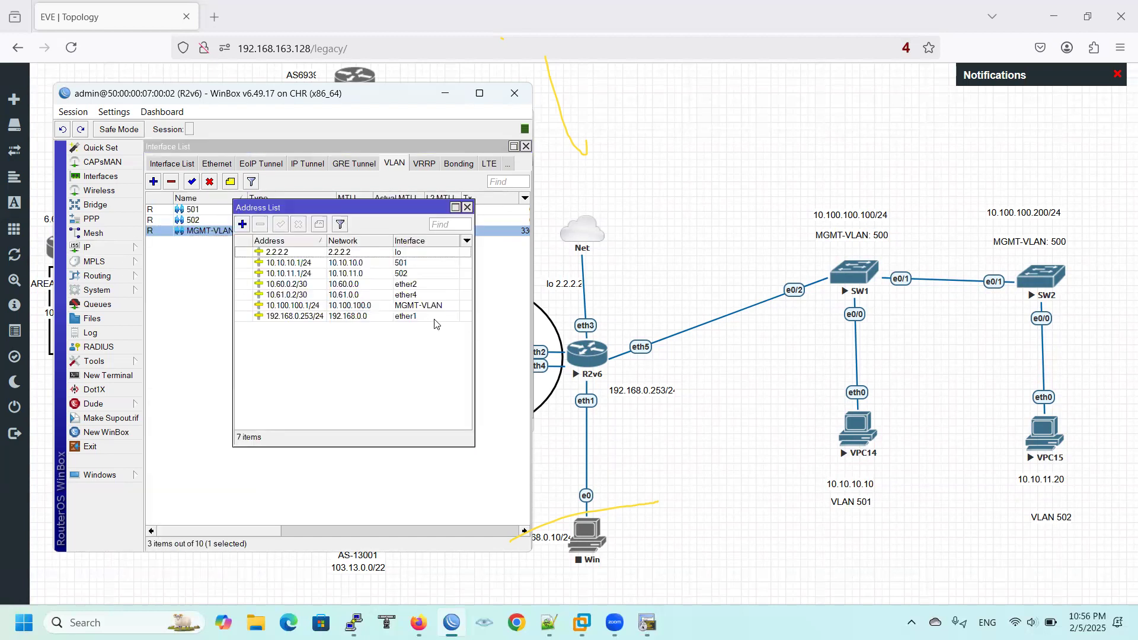
click(421, 307)
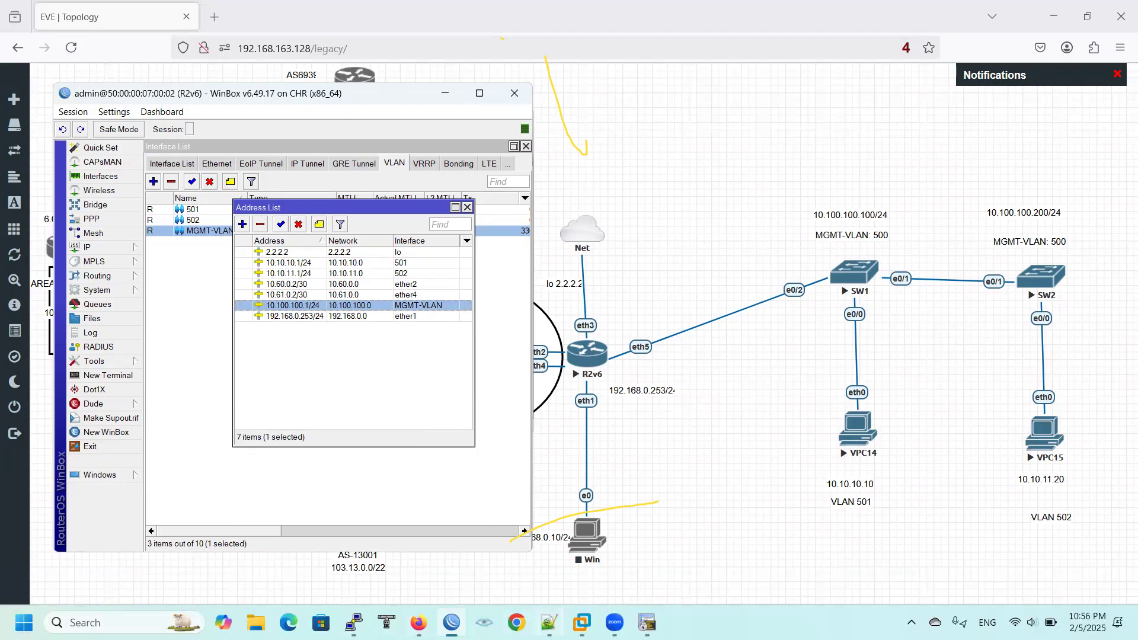
- Bring up the terminal window with the switch sessions and arrange it side by side with WinBox
click(647, 623)
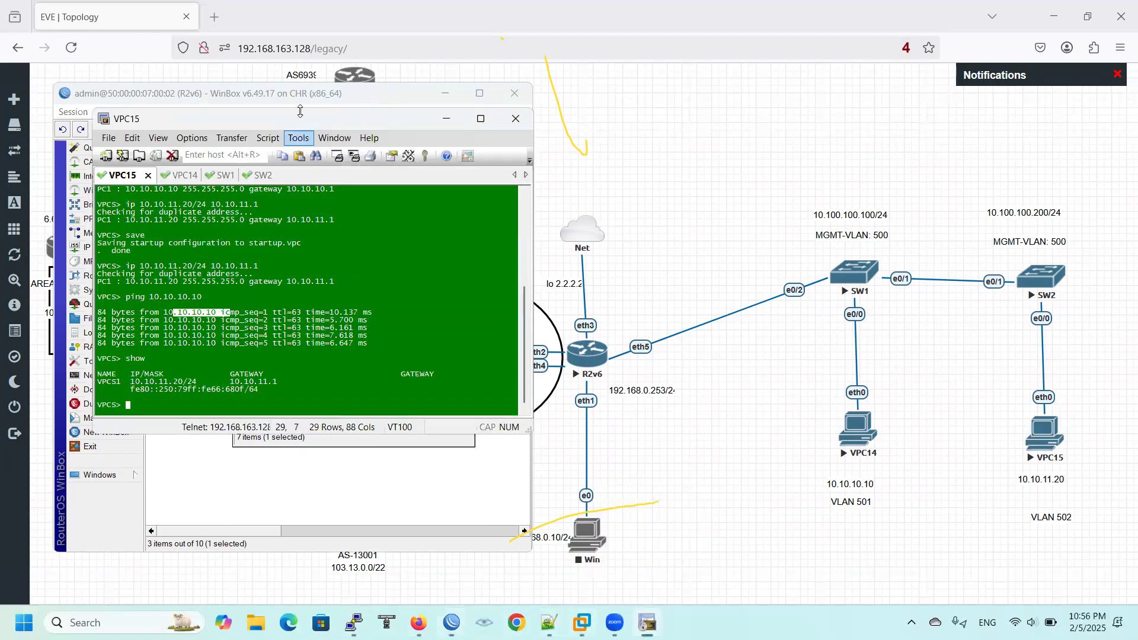
click(304, 102)
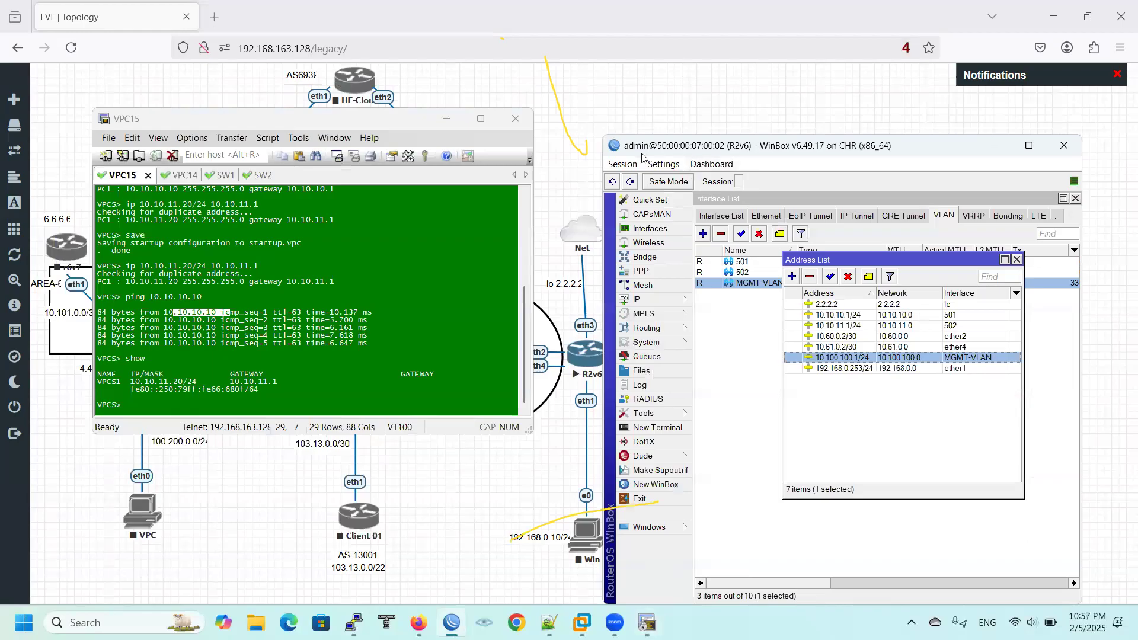
drag(384, 113, 794, 208)
drag(756, 147, 174, 100)
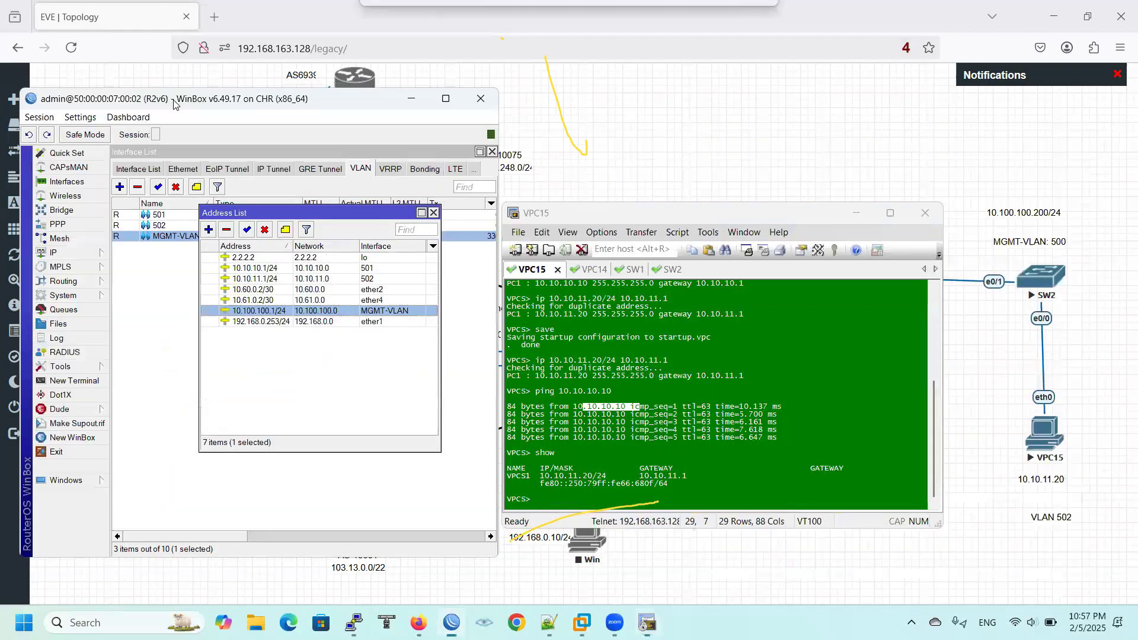
drag(649, 218, 750, 178)
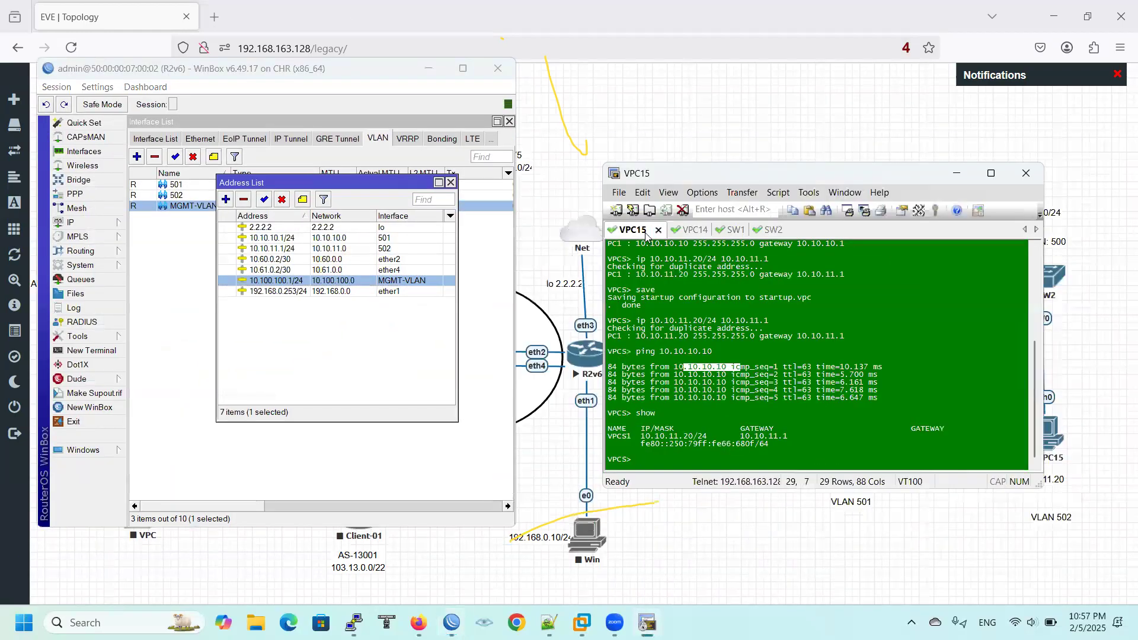
- Display SW1's running configuration and page through it to the Vlan500 interface section
click(735, 232)
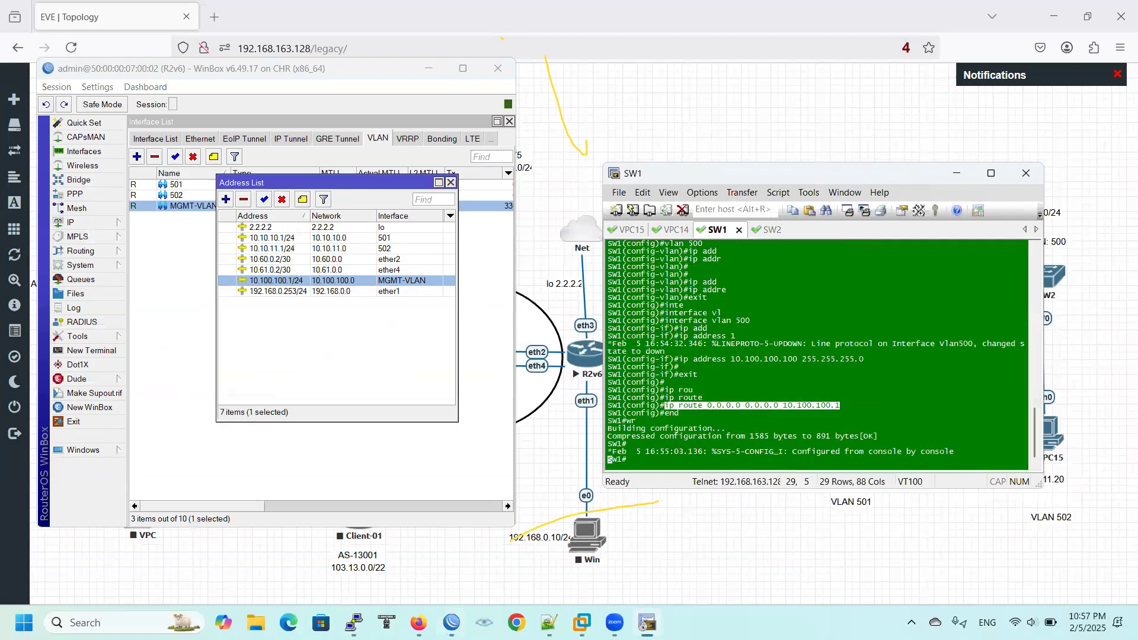
key(Return)
key(Return)
key(Return)
text(sh)
key(Tab)
text(ru)
key(Tab)
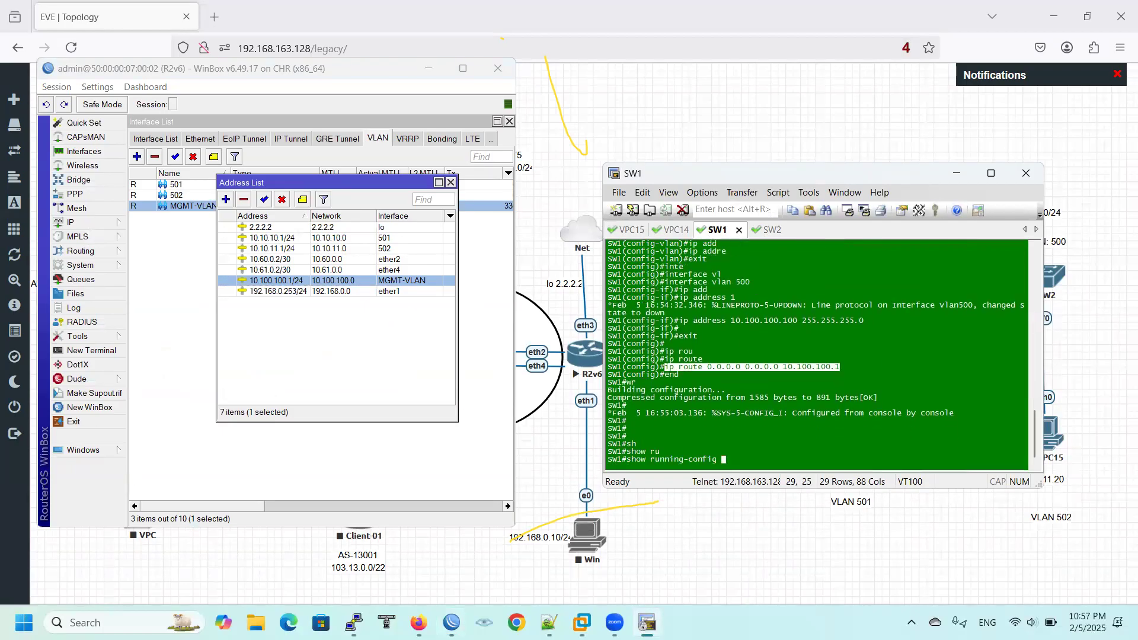
key(Return)
key(space)
key(space)
key(space)
key(space)
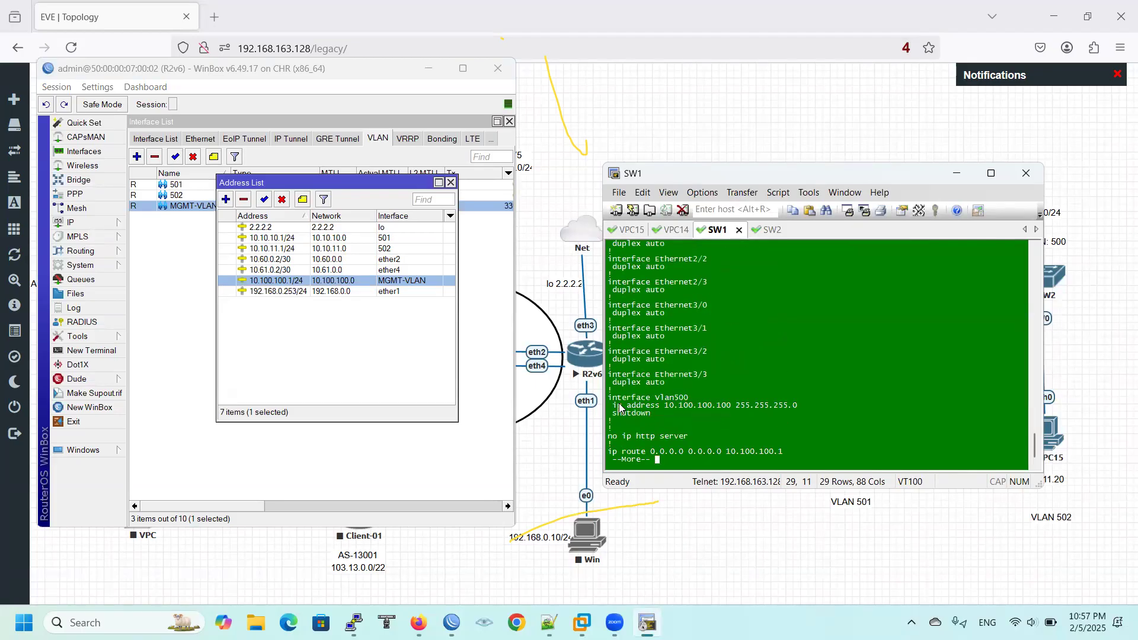
- Examine the address and administrative state of interface Vlan500 on SW1, and leave the configuration listing
drag(616, 398, 795, 398)
click(697, 413)
drag(608, 399, 689, 400)
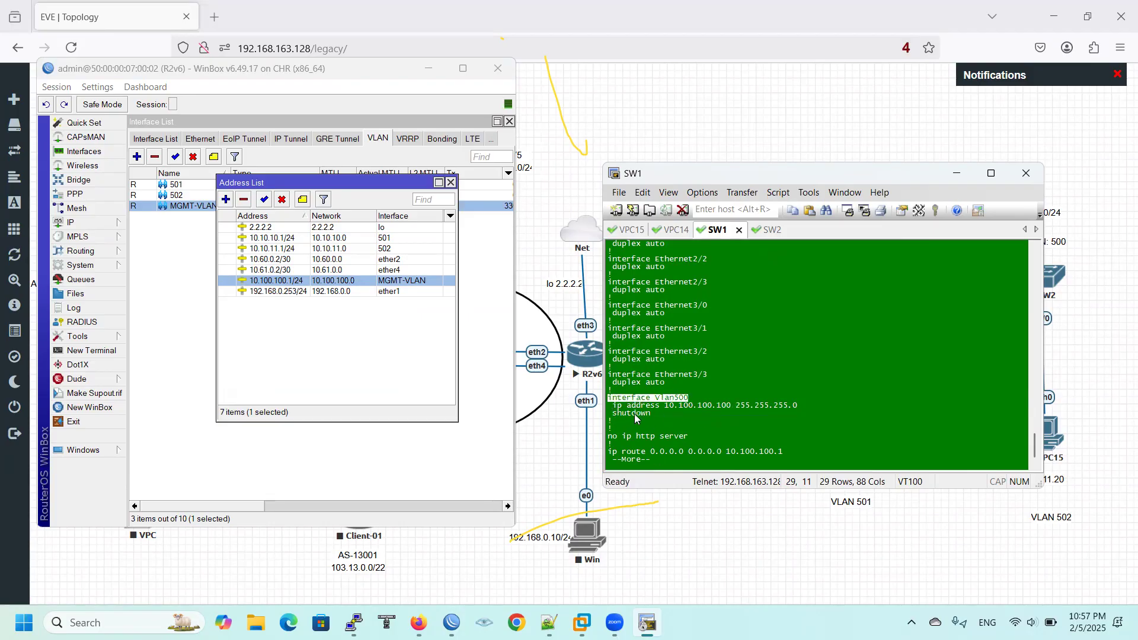
drag(608, 414, 682, 410)
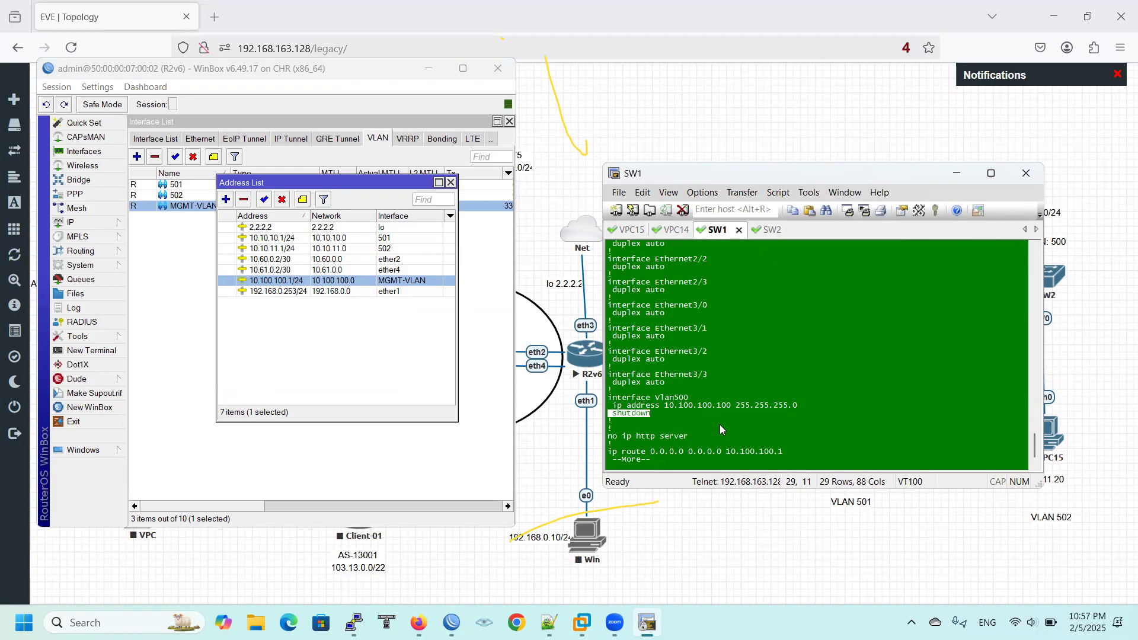
key(q)
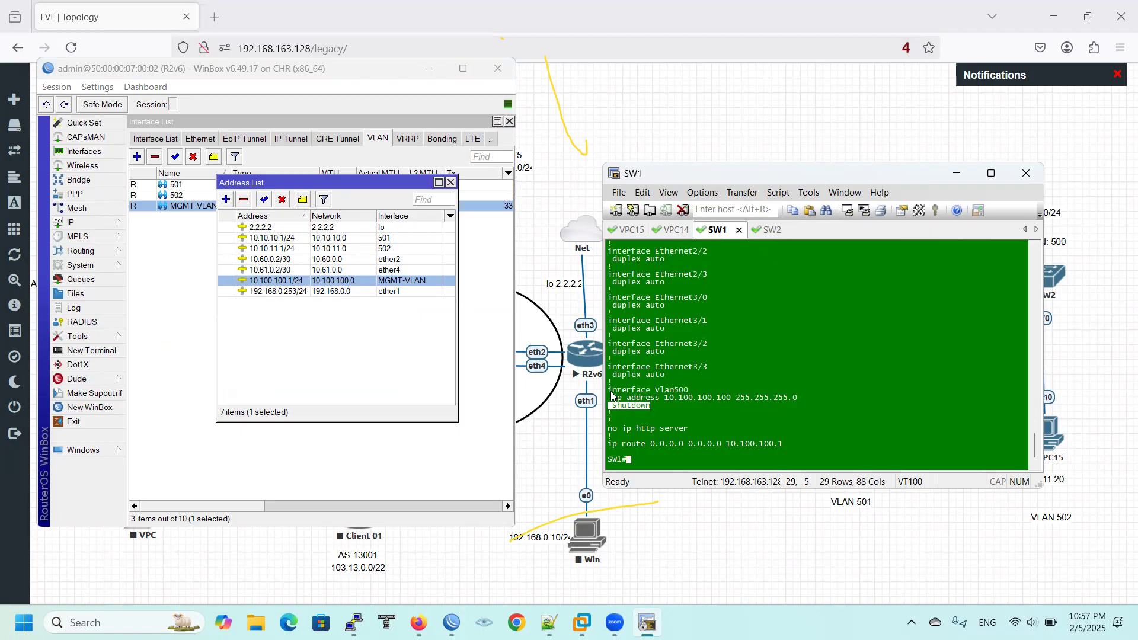
drag(609, 391, 689, 391)
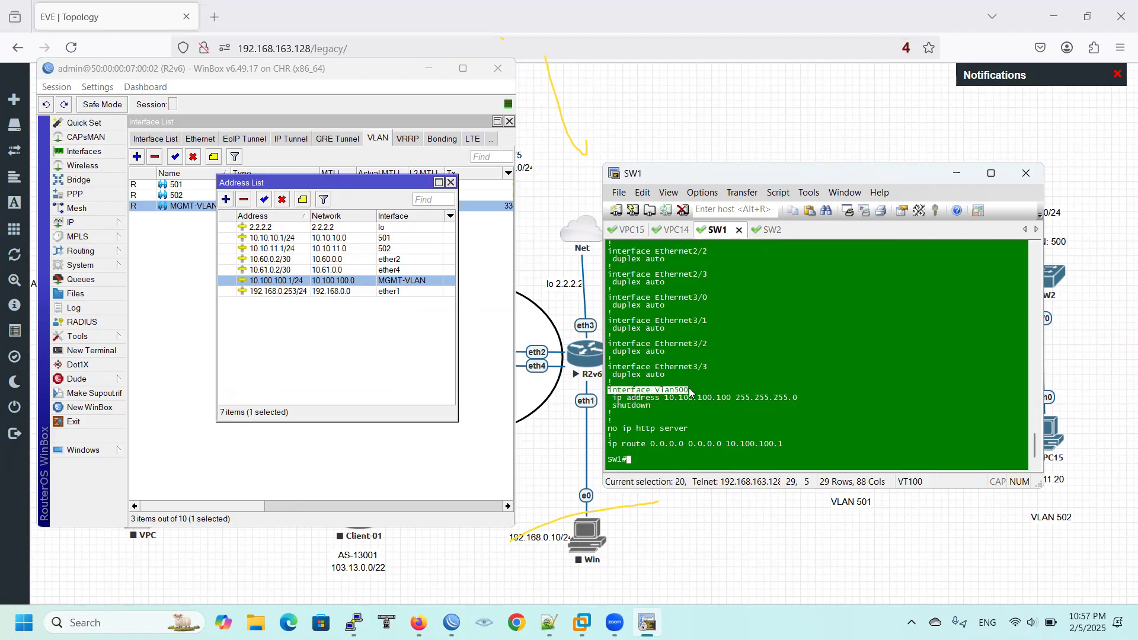
- Enter configuration mode on SW1 and enable interface vlan 500 with no shut
text(conf)
key(Return)
key(Return)
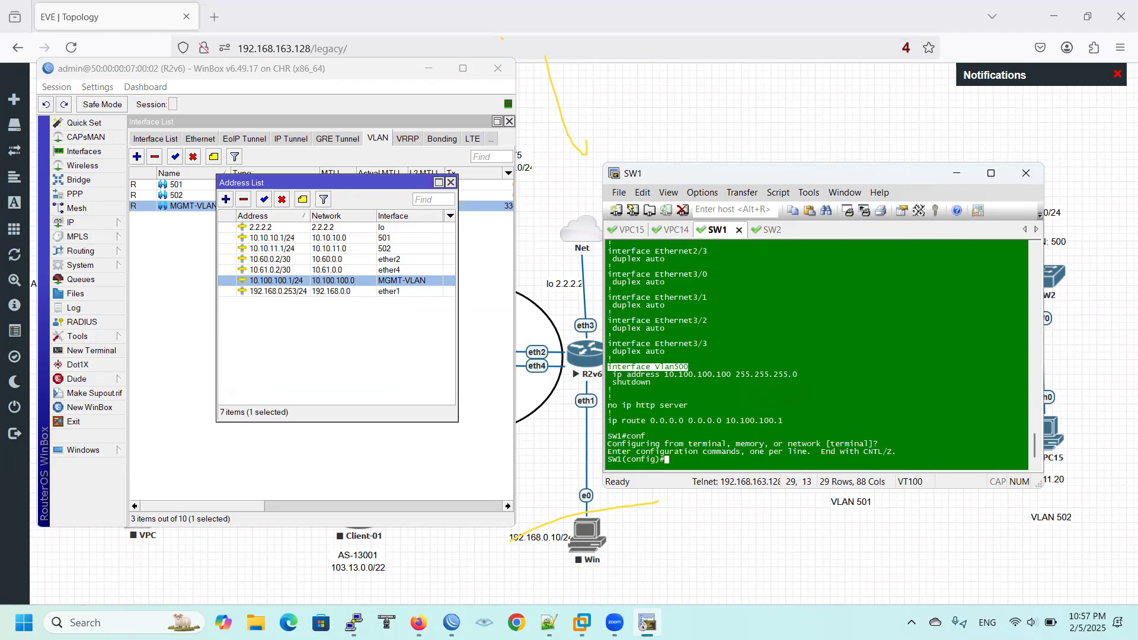
text(inte)
key(Tab)
click(717, 388)
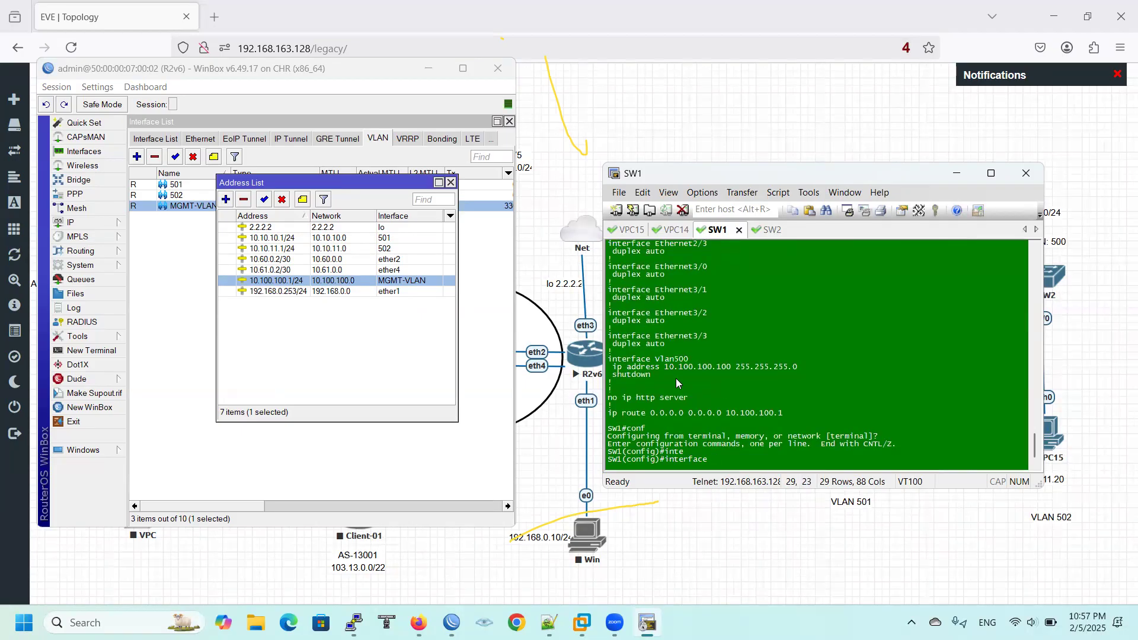
text(vlan 500)
key(Return)
text(no shut)
key(Return)
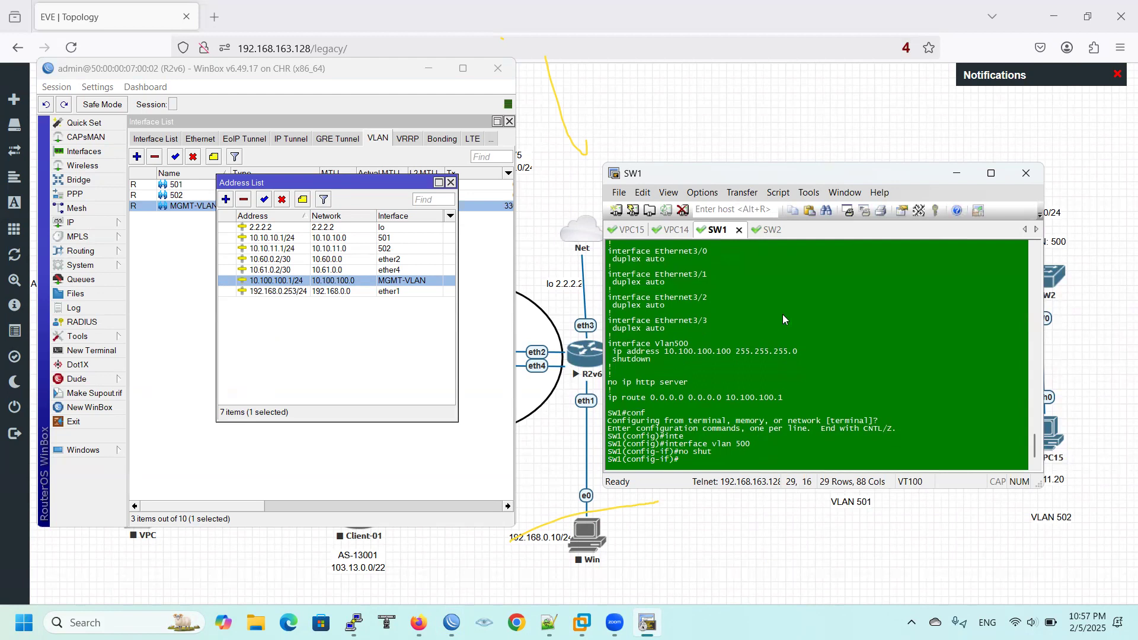
- Enter configuration mode on SW2 and enable interface vlan 500 with no shut
click(768, 230)
text(conf)
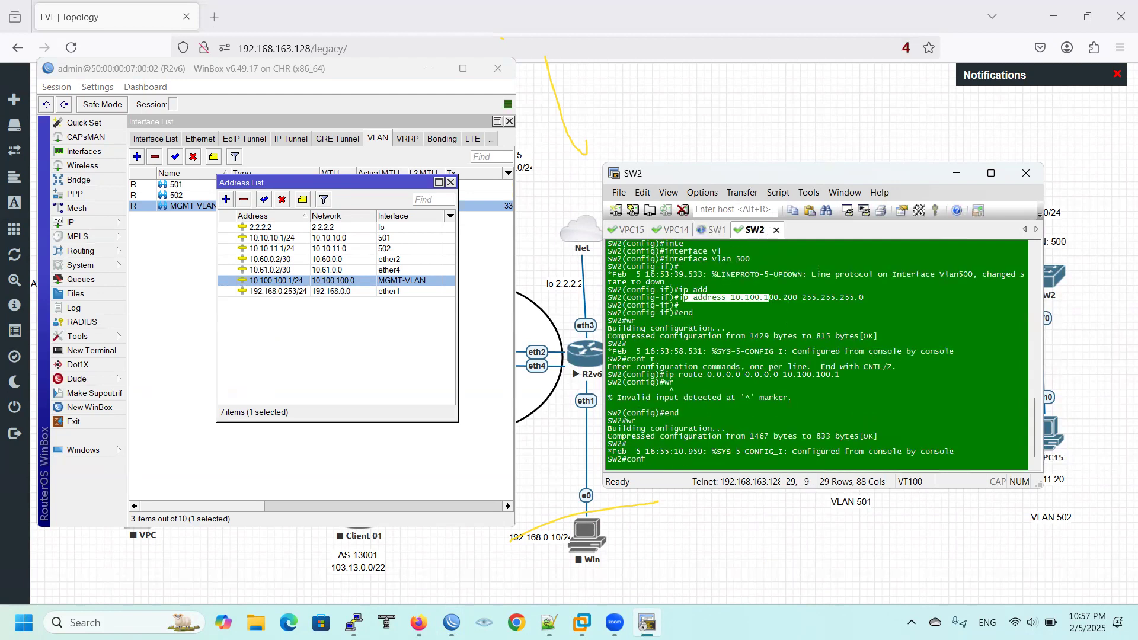
key(Return)
key(Return)
text(interface)
key(Tab)
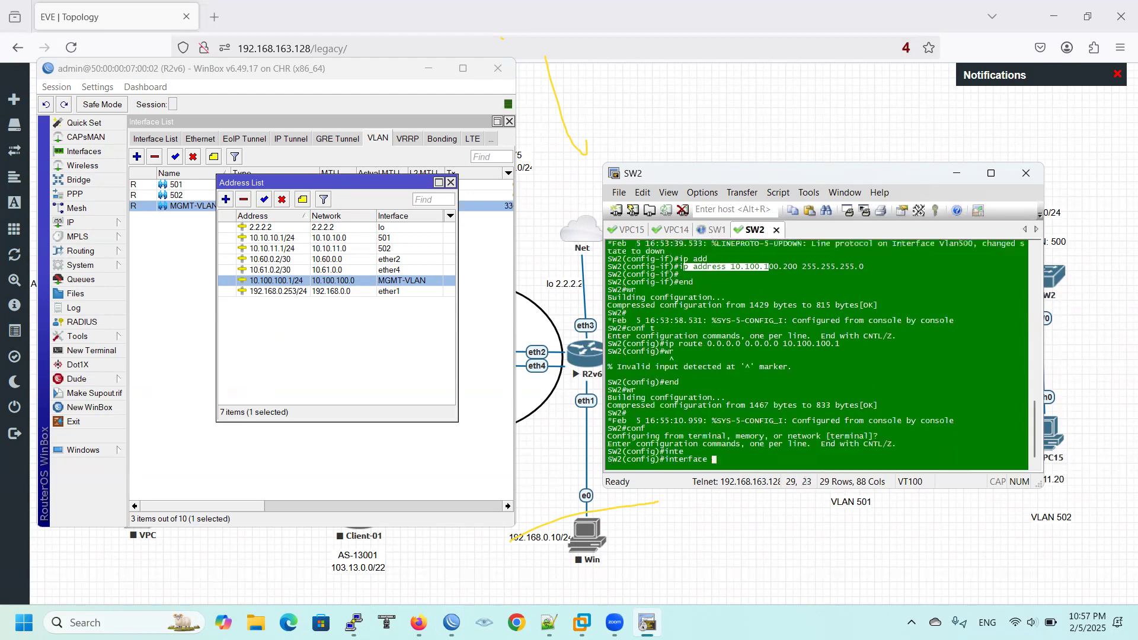
text(vl)
key(Tab)
text(500)
key(Return)
text(no shut)
key(Return)
- Return SW2 to privileged mode and save the configuration with the enabled VLAN 500 interface
text(end)
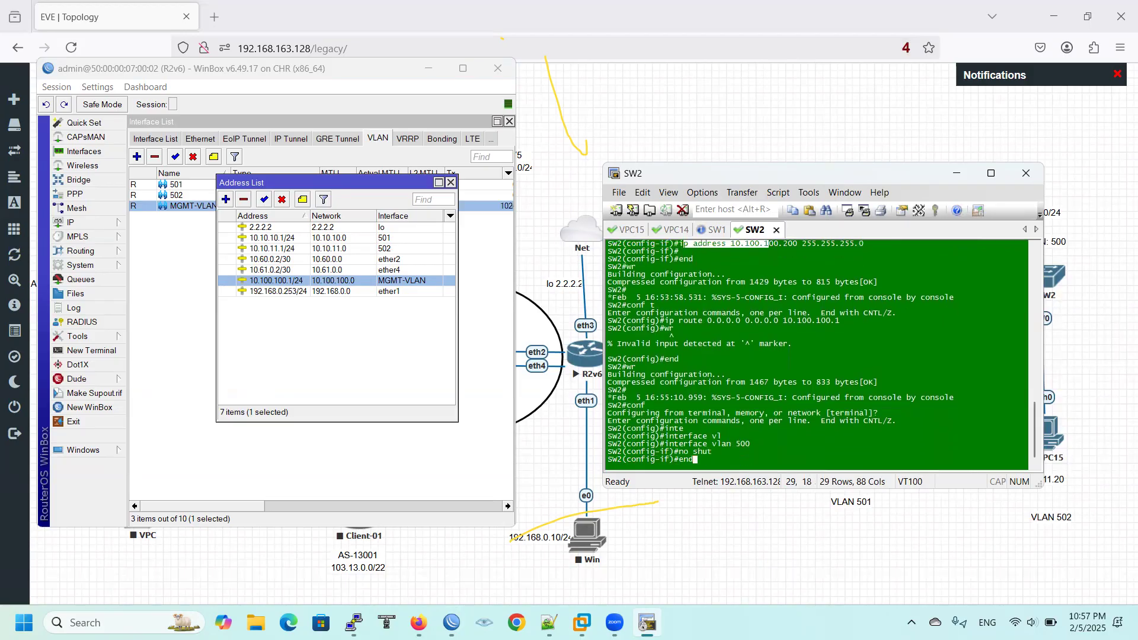
key(Return)
text(wr)
key(Return)
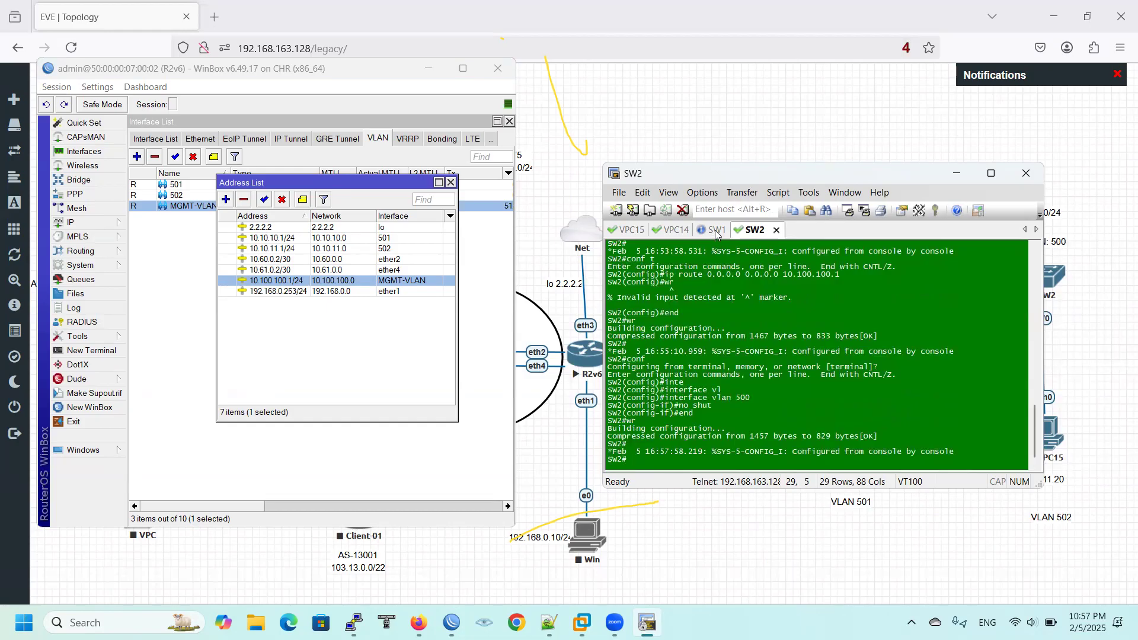
- Save the running configuration of SW1 with its enabled VLAN 500 interface
click(716, 231)
key(Return)
text(wr)
key(Return)
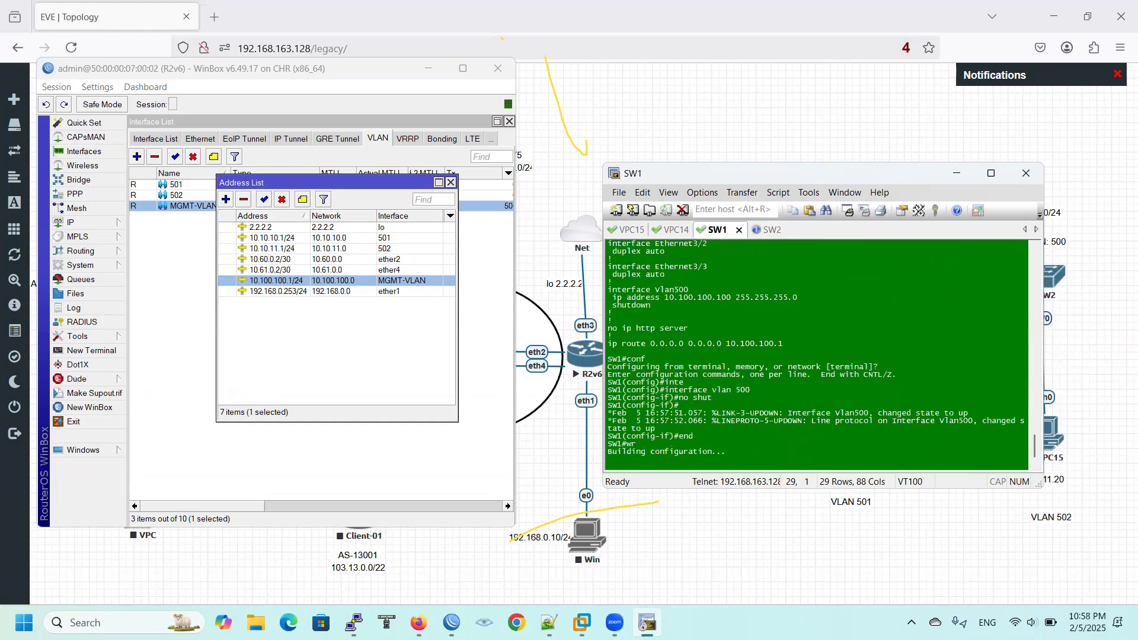
- Ping SW2's management address 10.100.100.200 from R2v6 in WinBox
click(94, 337)
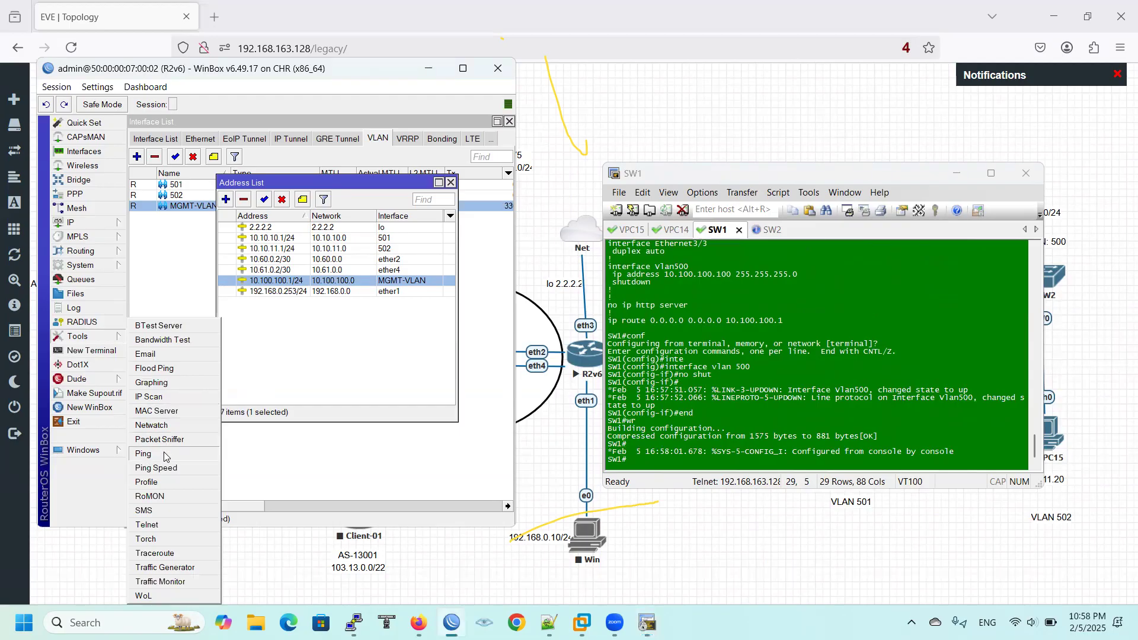
click(168, 453)
click(487, 175)
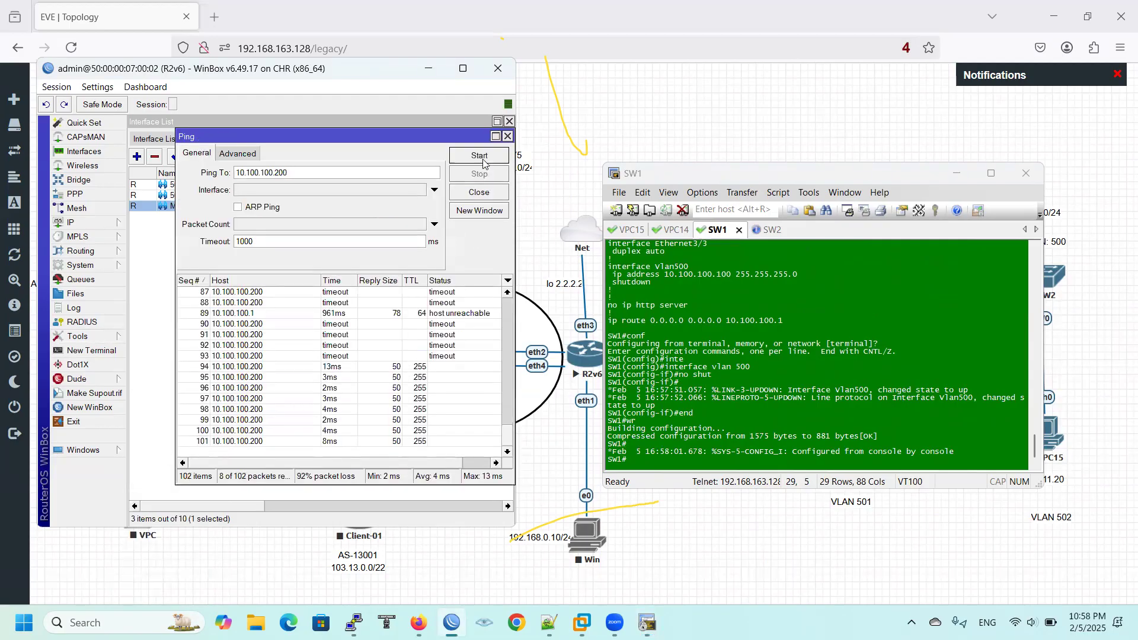
click(486, 156)
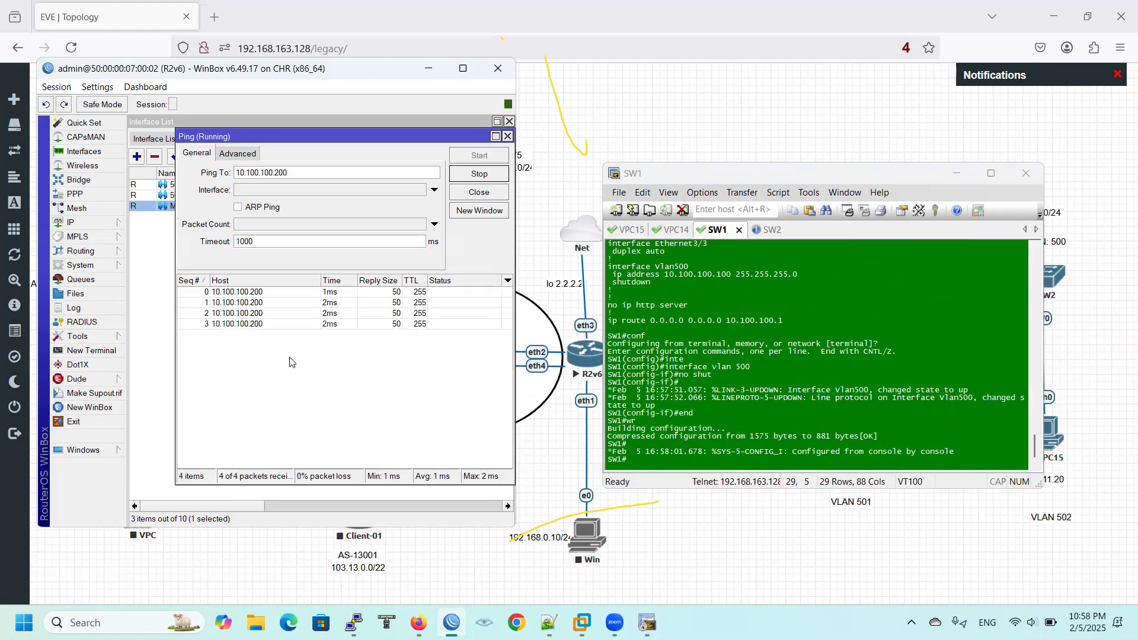
- Bring the topology into view and ping SW1's management address 10.100.100.100 from R2v6
click(959, 177)
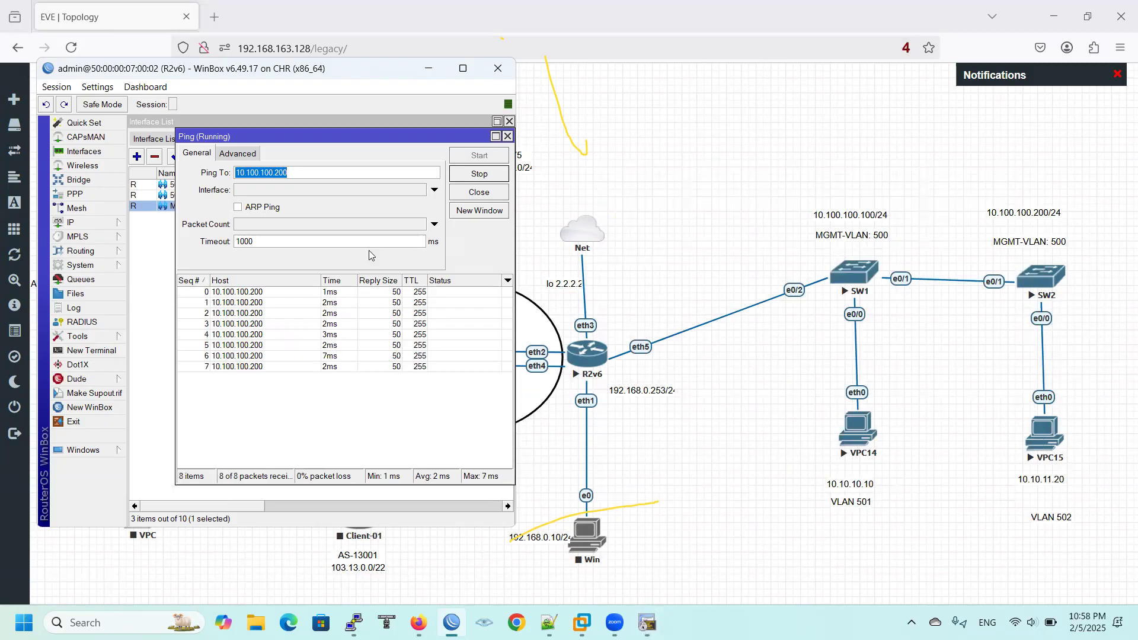
click(333, 172)
key(BackSpace)
text(100)
click(479, 174)
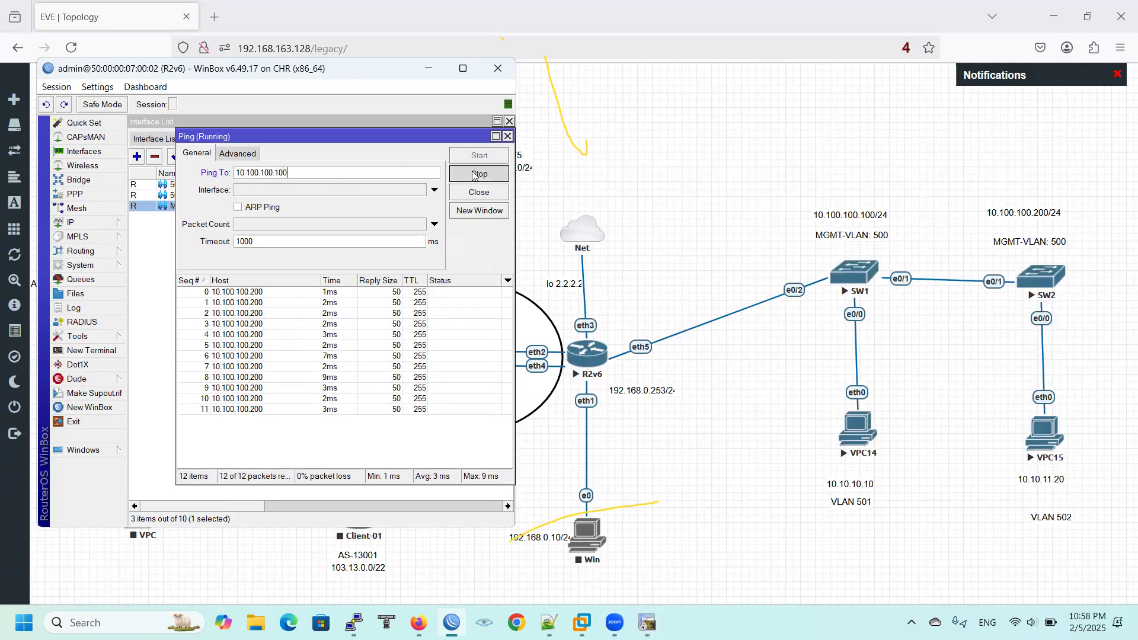
click(479, 155)
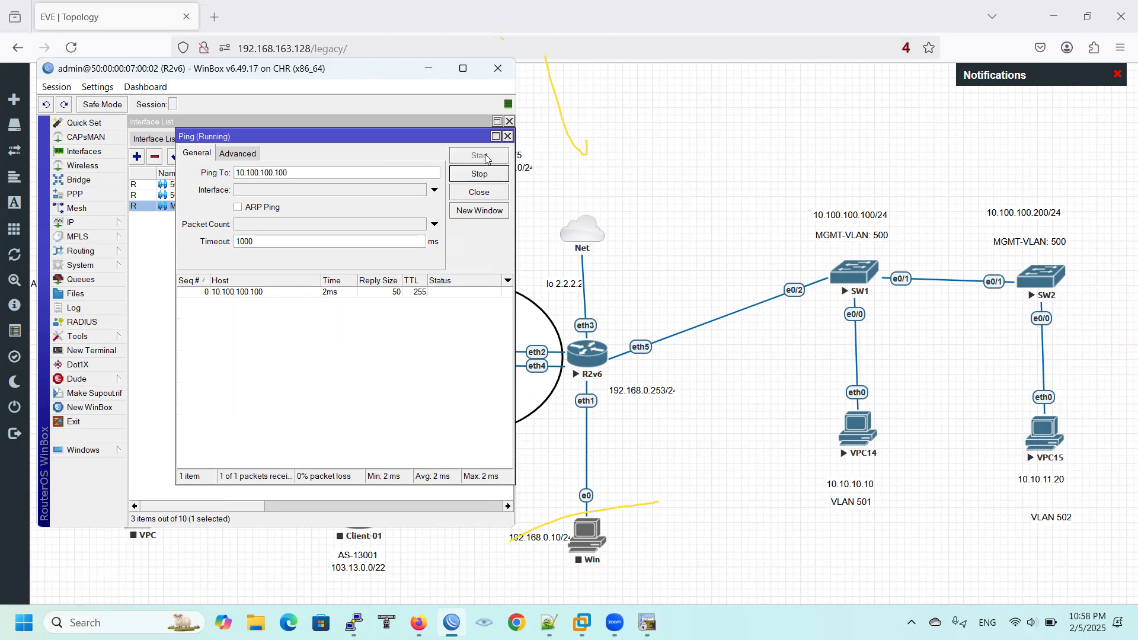
- Copy the ping target address and open a Telnet session from R2v6 to 10.100.100.100
double_click(305, 172)
key(ctrl+c)
click(95, 336)
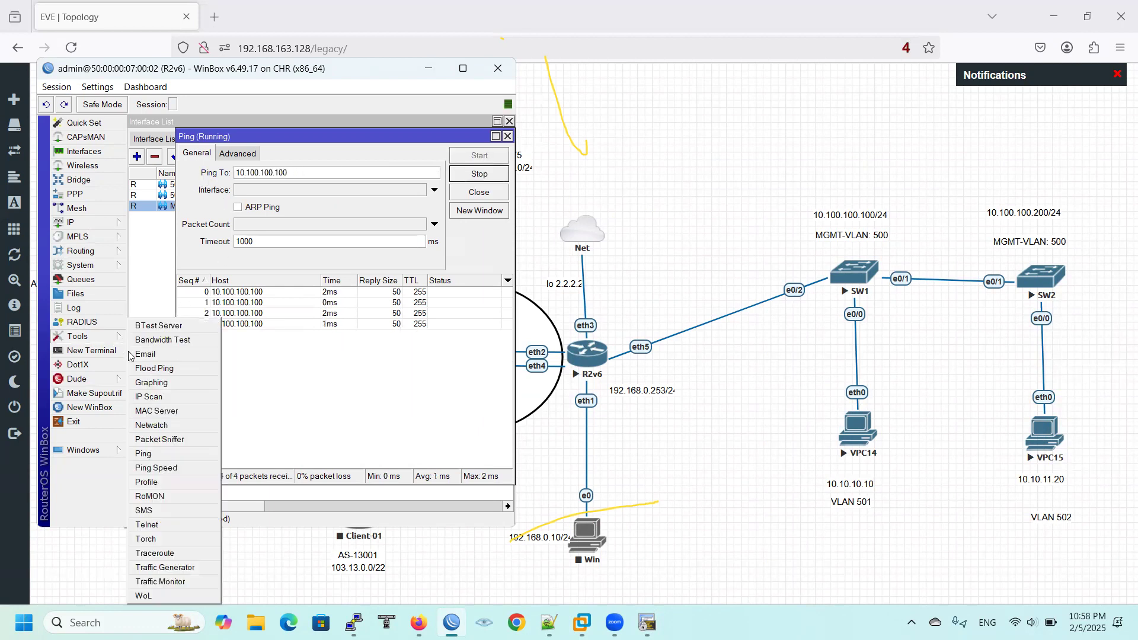
click(177, 525)
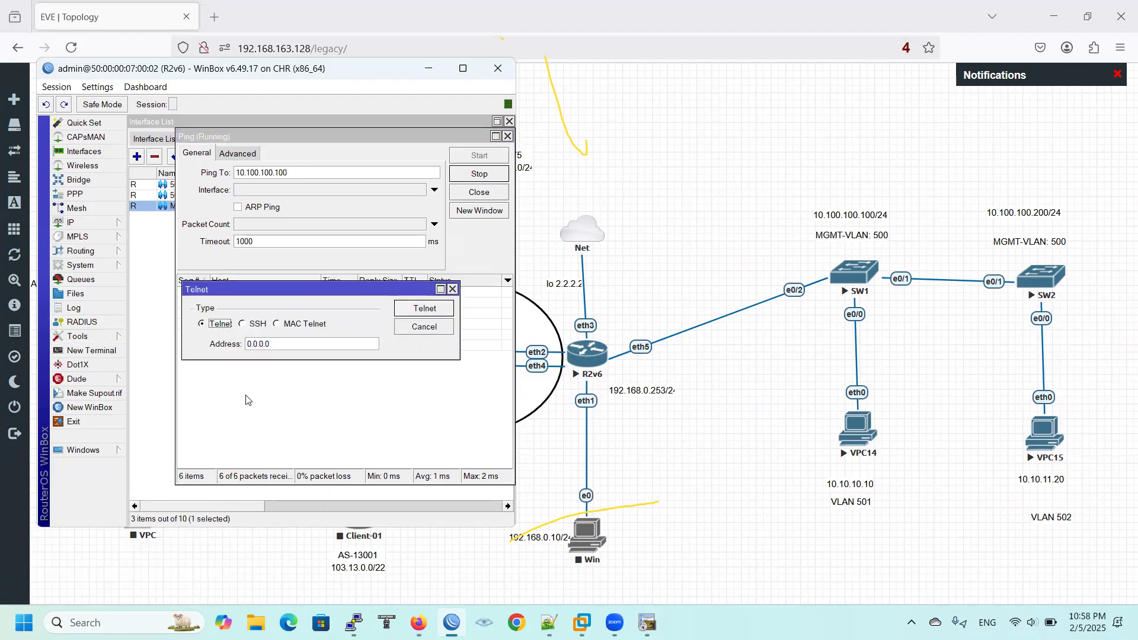
double_click(289, 343)
key(ctrl+v)
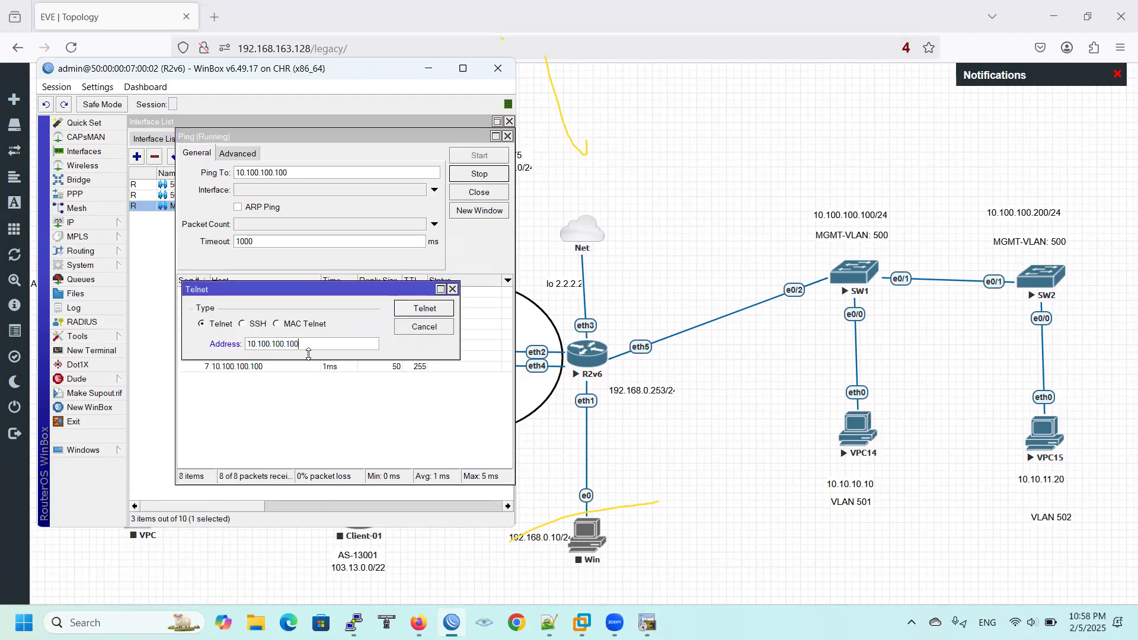
click(417, 312)
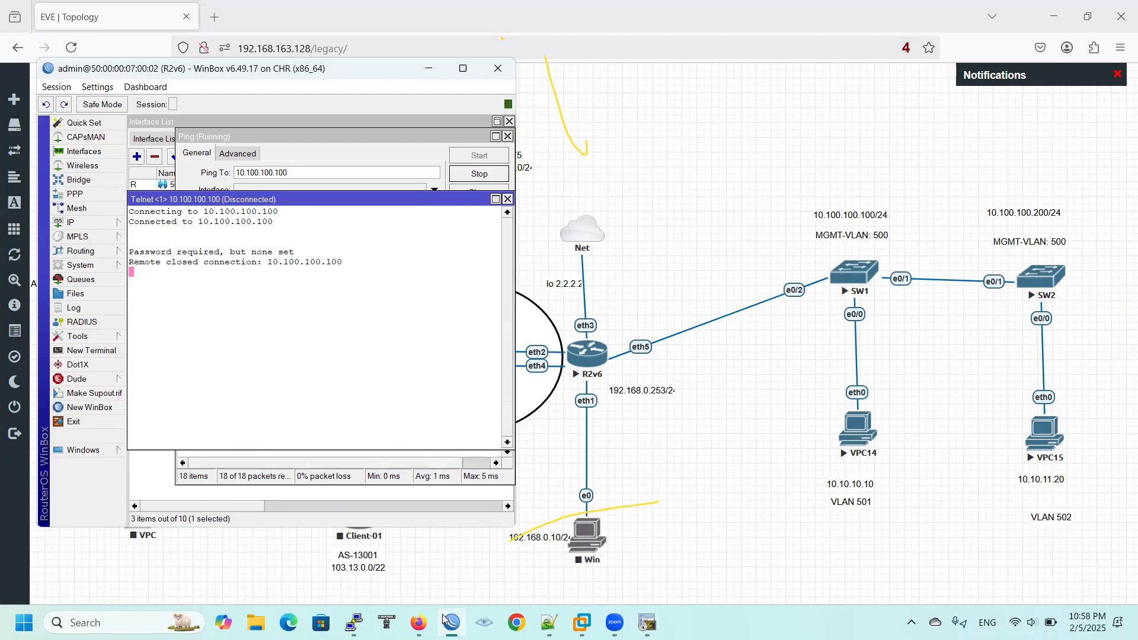
- Switch back to the SW1 console in SecureCRT and enter global configuration mode
click(646, 622)
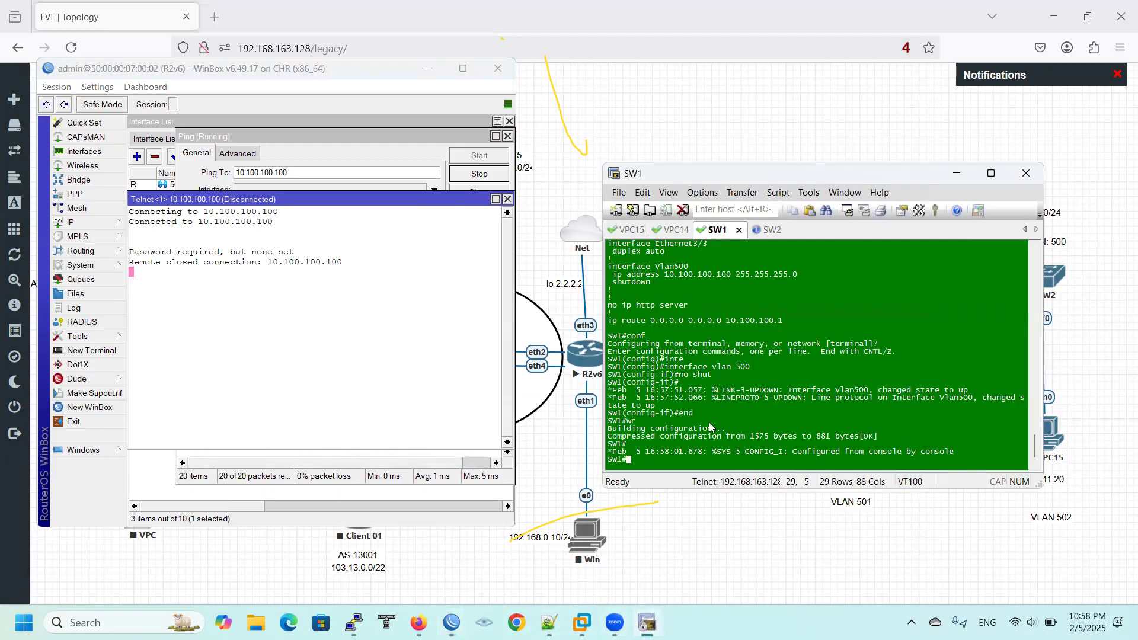
key(Return)
key(Return)
key(Return)
text(conf)
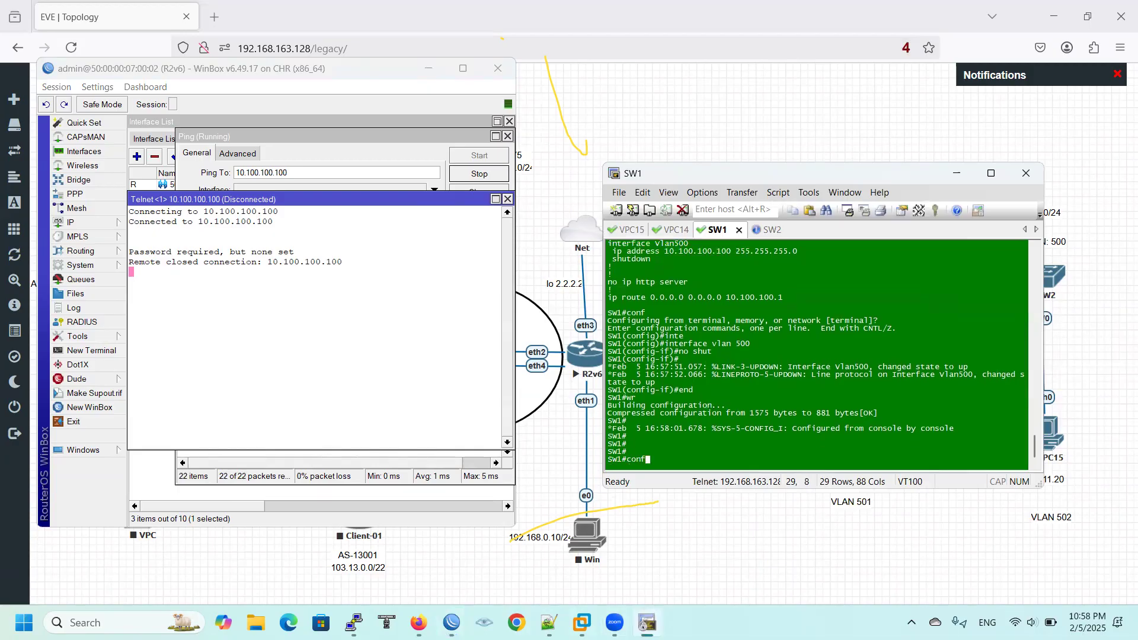
key(Return)
key(Return)
key(Return)
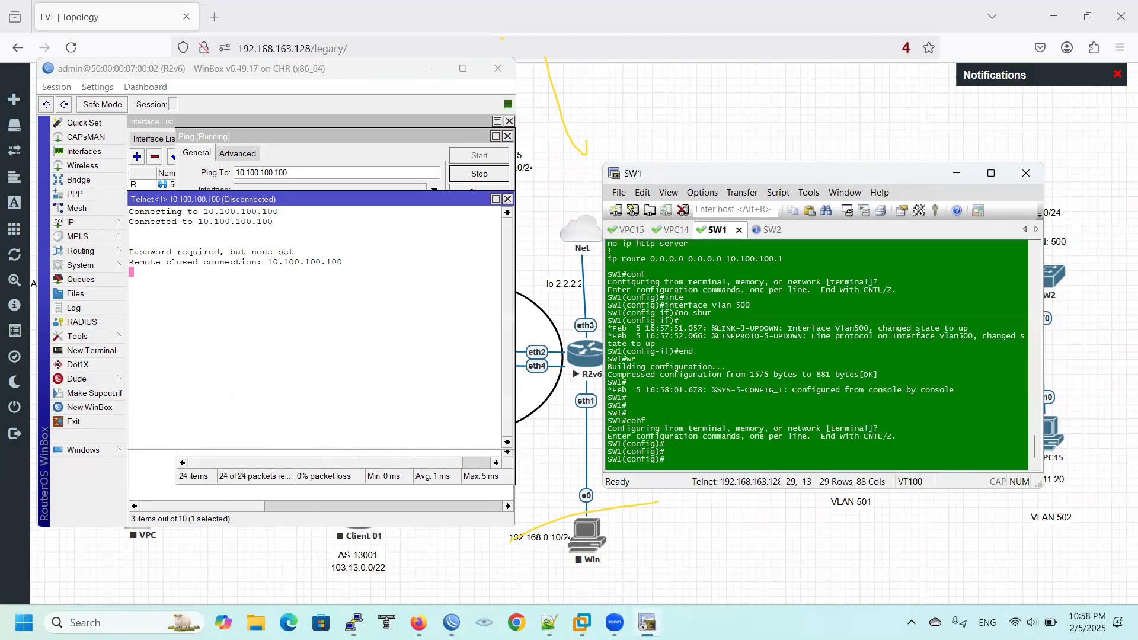
- Create the local user lab on SW1 and enter its password
text(use)
key(Tab)
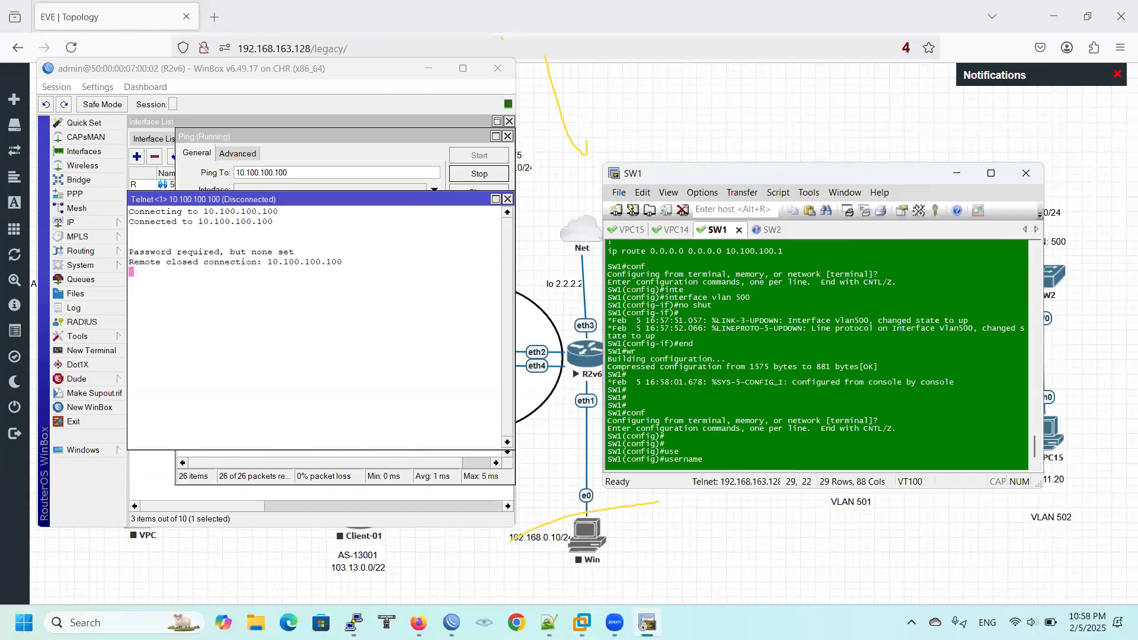
text(lab pas)
key(Tab)
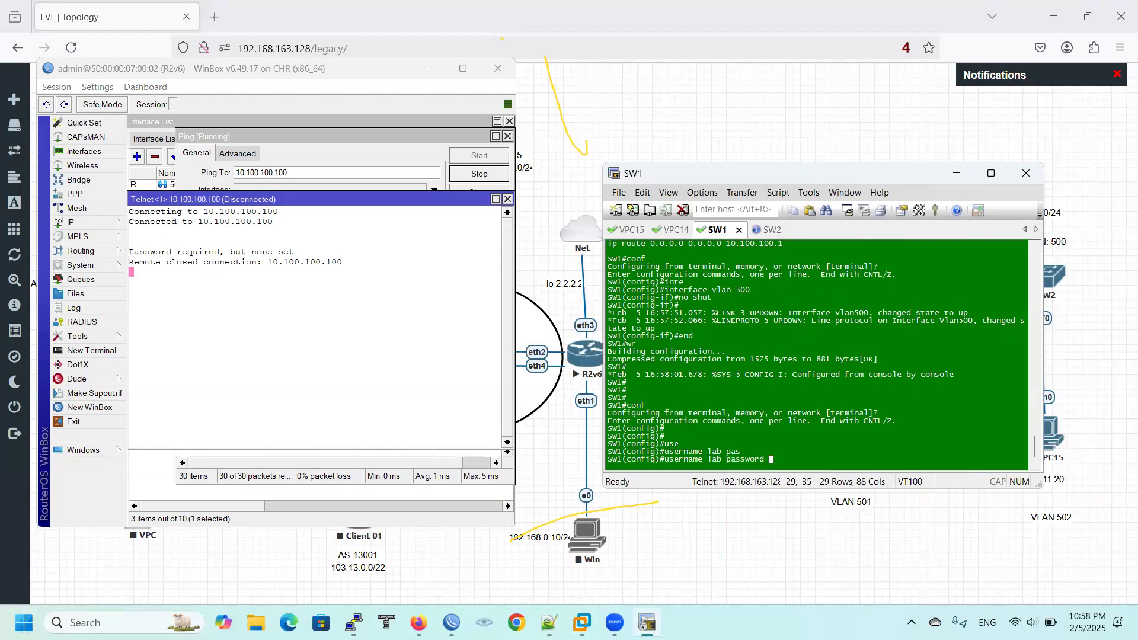
text(lab)
key(Return)
key(Return)
key(Return)
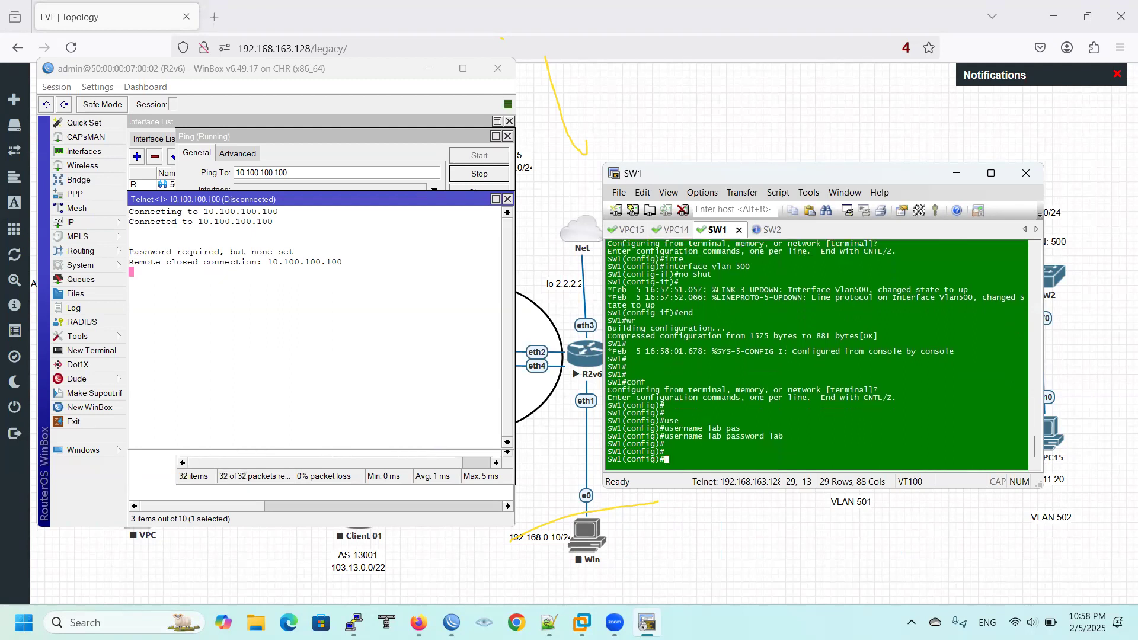
- Enter configuration mode on SW2, create the local user lab and enter its password
click(768, 230)
text(conf )
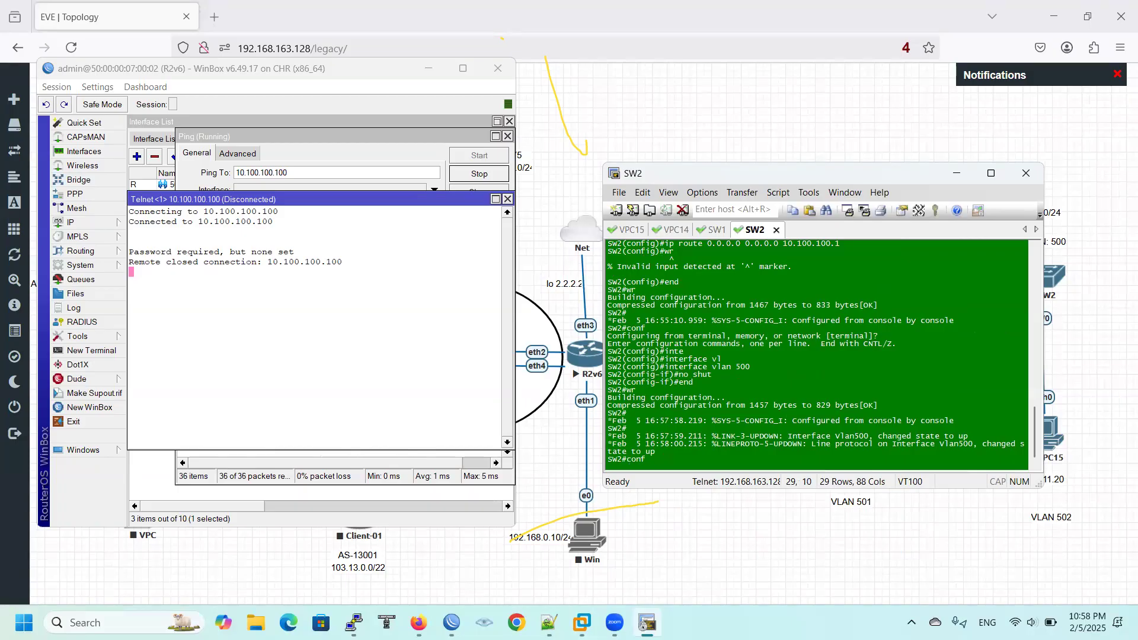
text(t)
key(Return)
text(username lab pas)
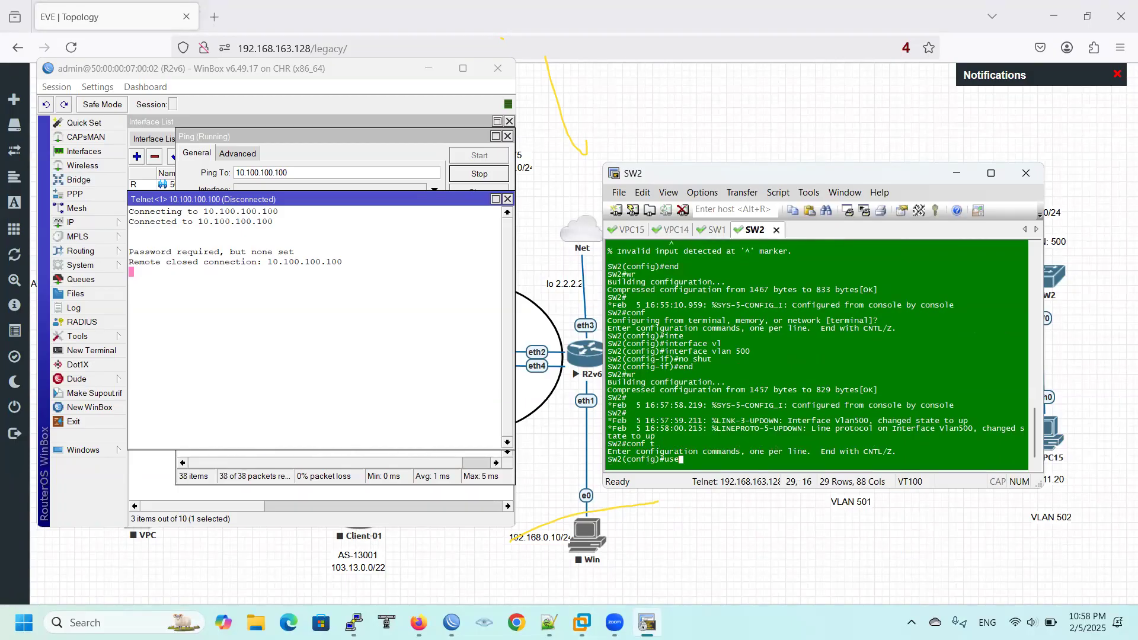
key(Tab)
text(lab pass)
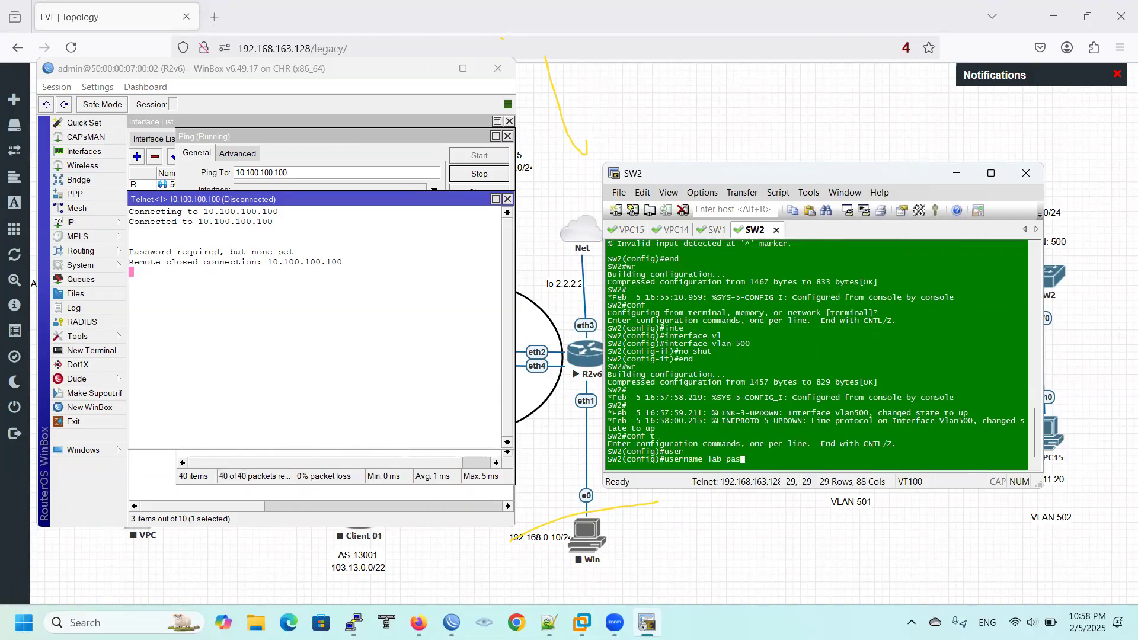
key(Tab)
text(lab)
key(Return)
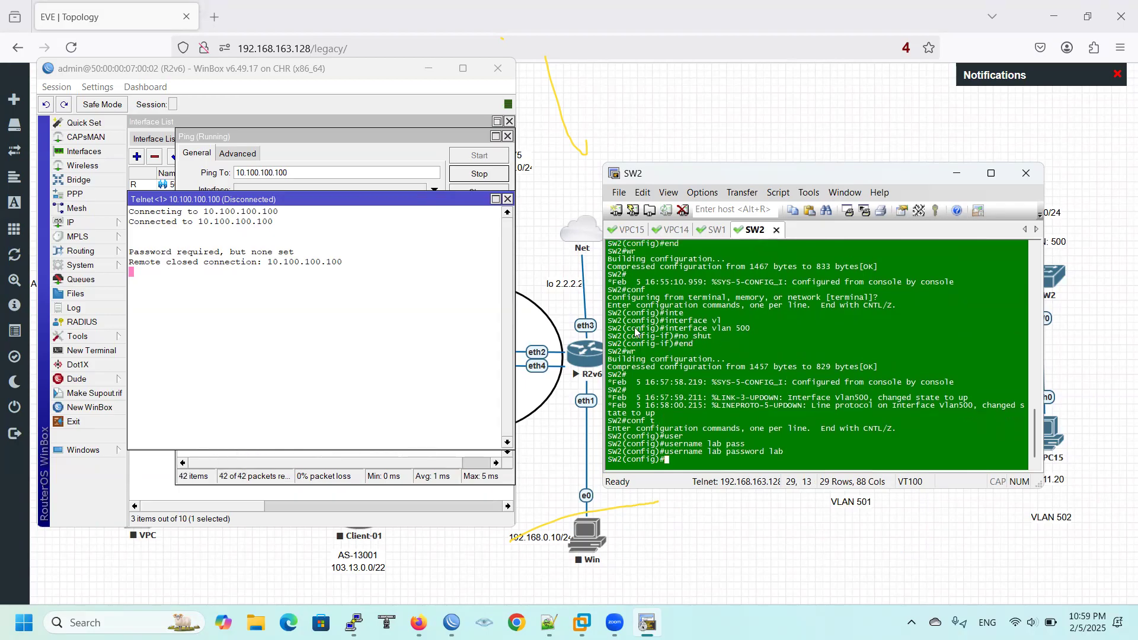
- Close the disconnected Telnet window and retry Telnet from R2v6 to 10.100.100.100
click(507, 198)
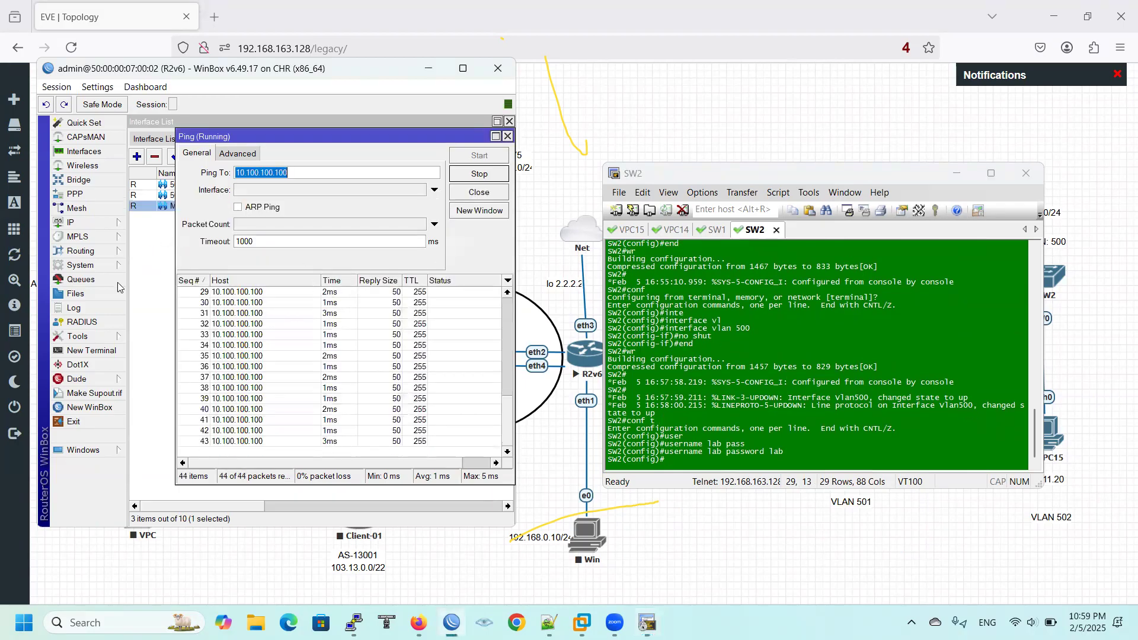
click(77, 336)
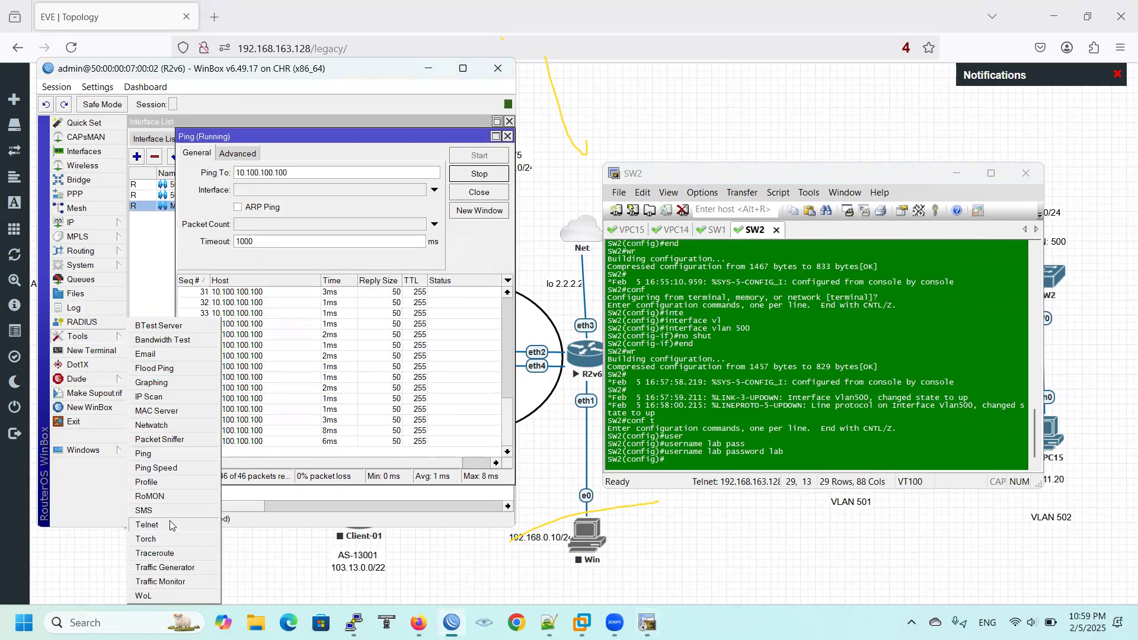
click(148, 524)
click(421, 312)
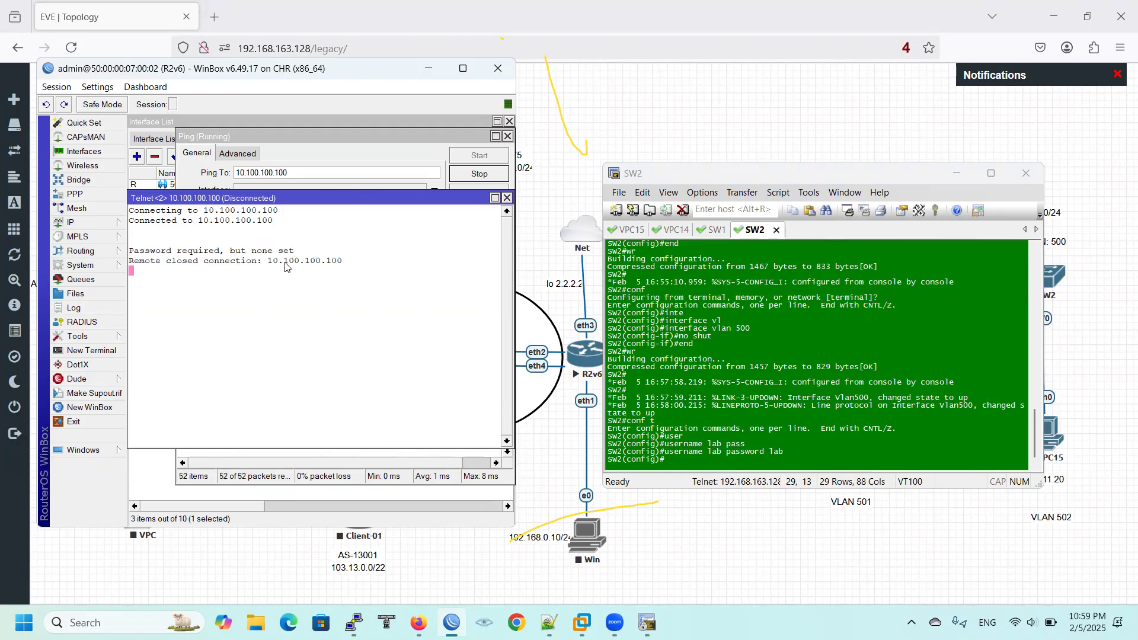
- Try to enter line configuration for line vty 0 5 on SW2
click(712, 413)
key(Return)
key(Return)
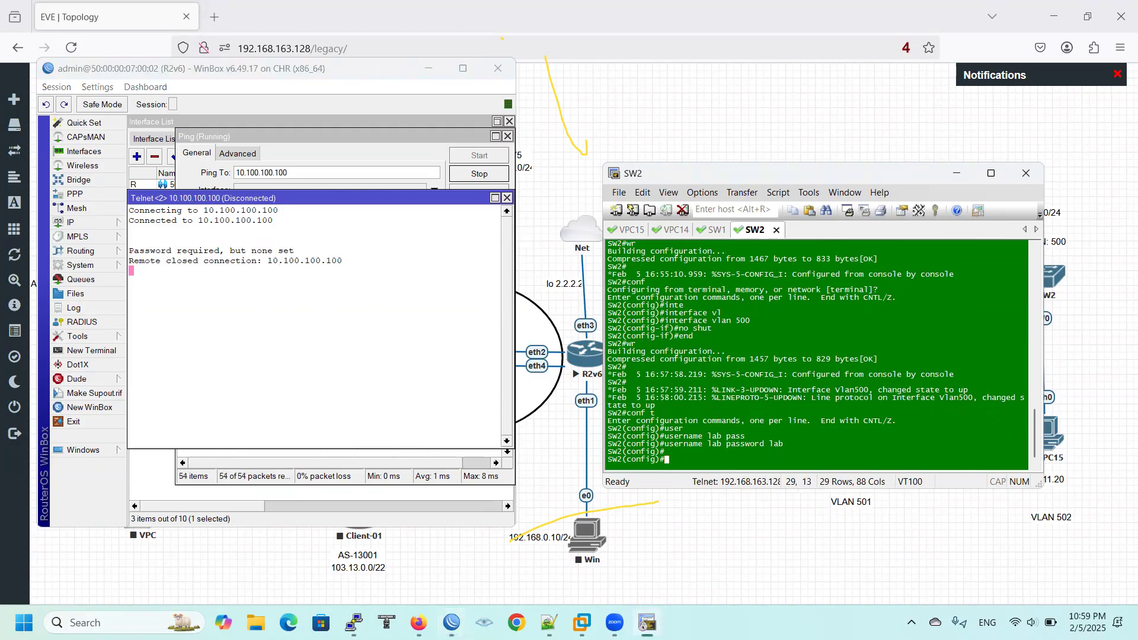
text(l)
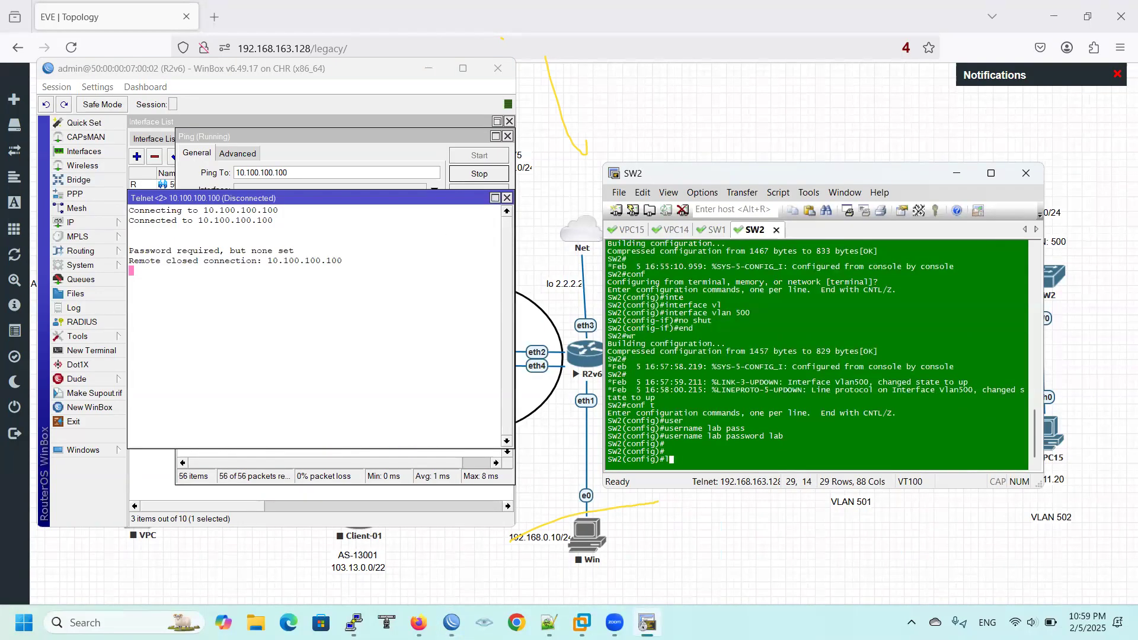
text(ine v)
key(Tab)
text(vy)
key(Tab)
key(BackSpace)
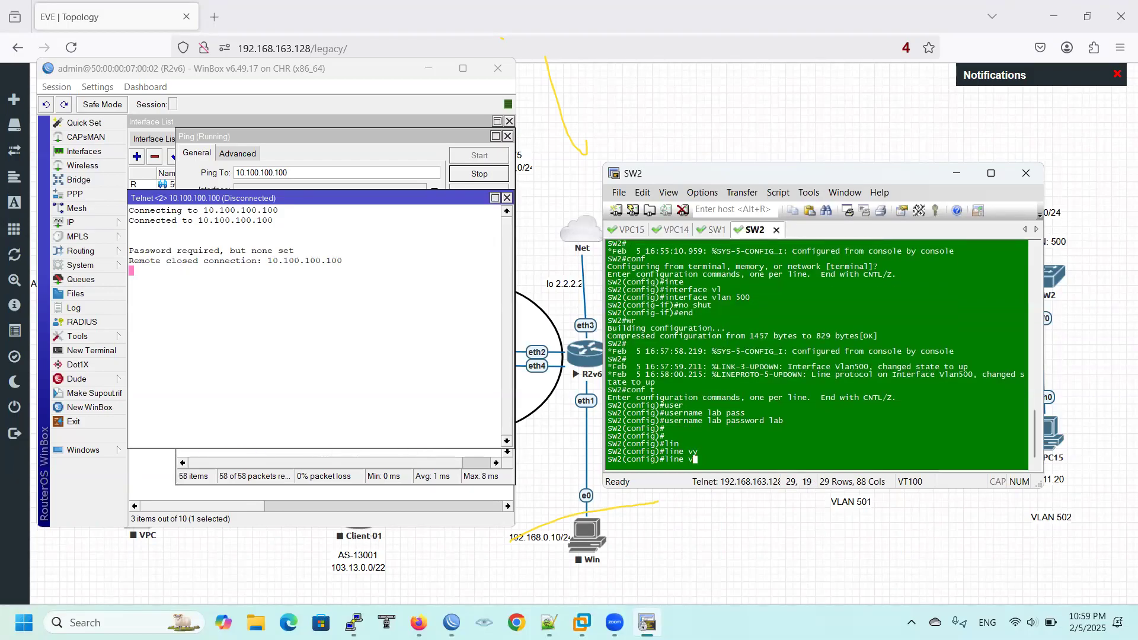
text(ty 0 5)
key(Tab)
text(0 5)
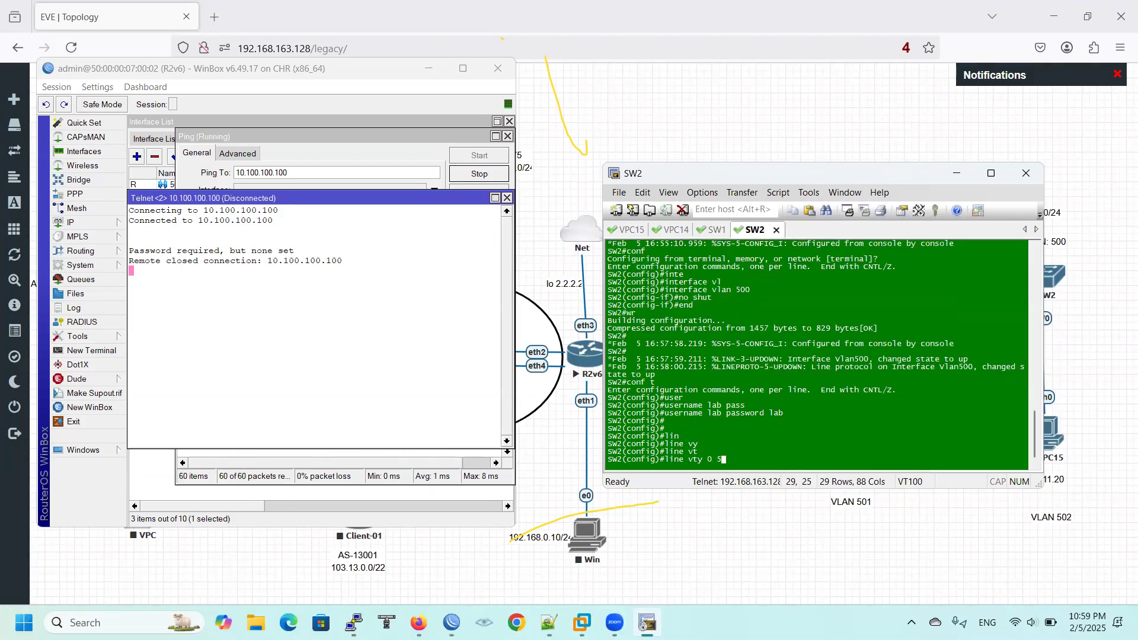
key(Return)
- List the allowed last line numbers on SW2 and enter configuration for line vty 0 4
key(Up)
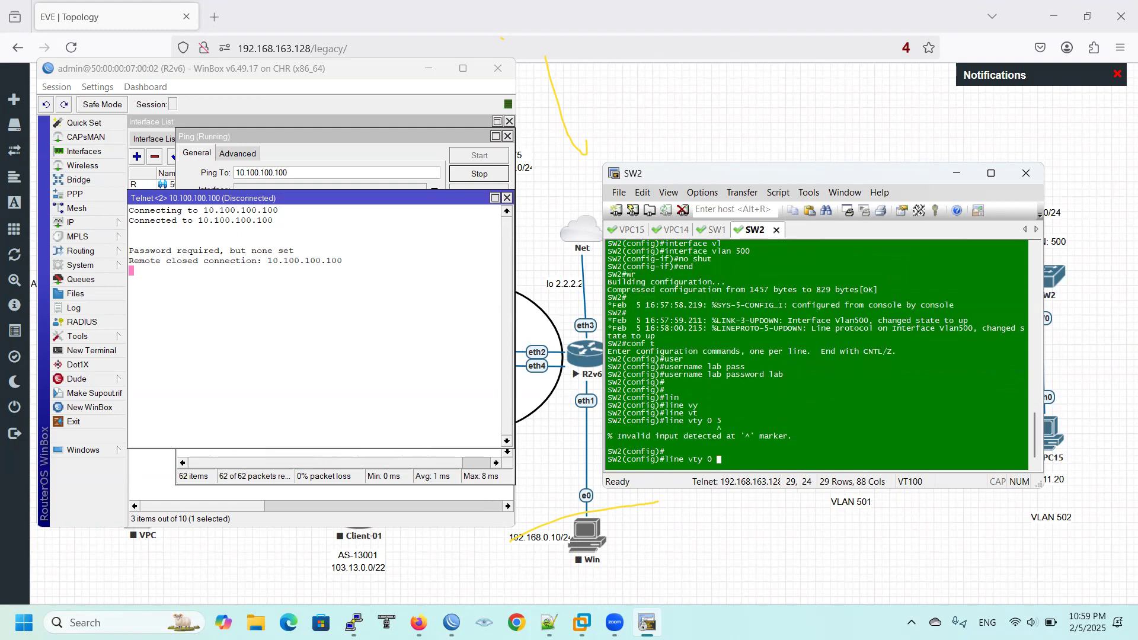
key(BackSpace)
text(?)
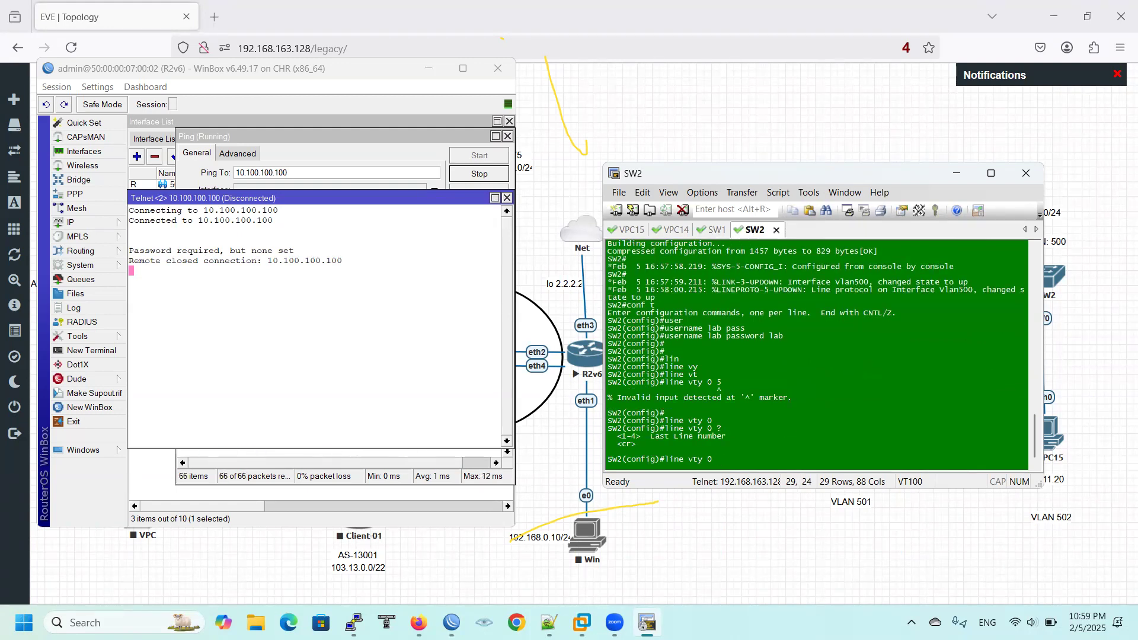
key(Return)
key(Return)
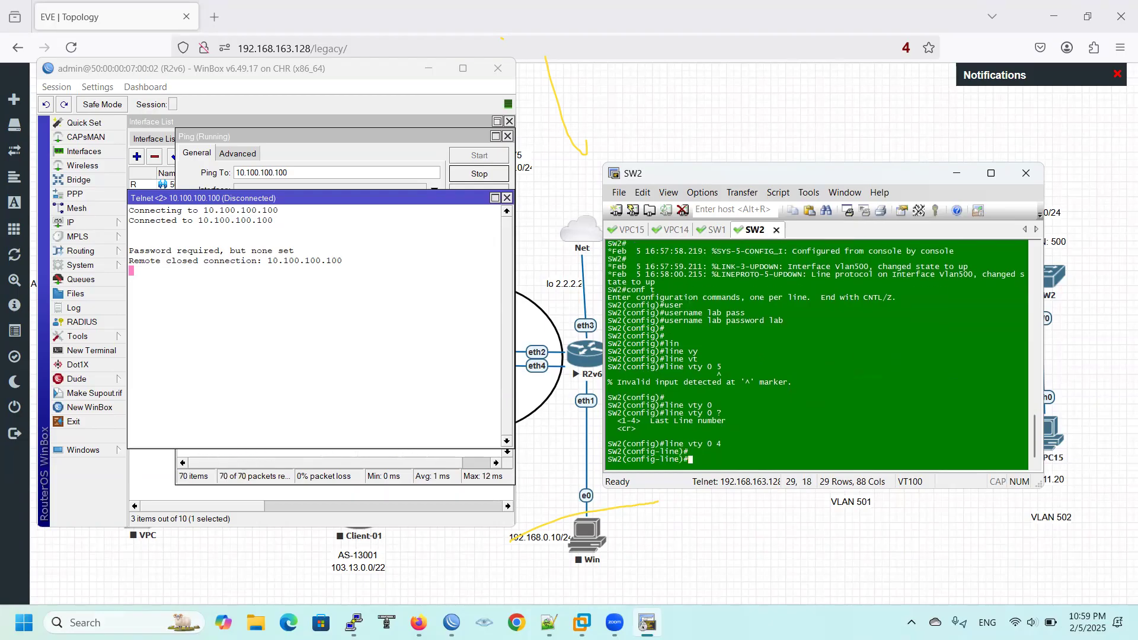
- List the available line configuration commands on SW2 and page through them to the end
text(?)
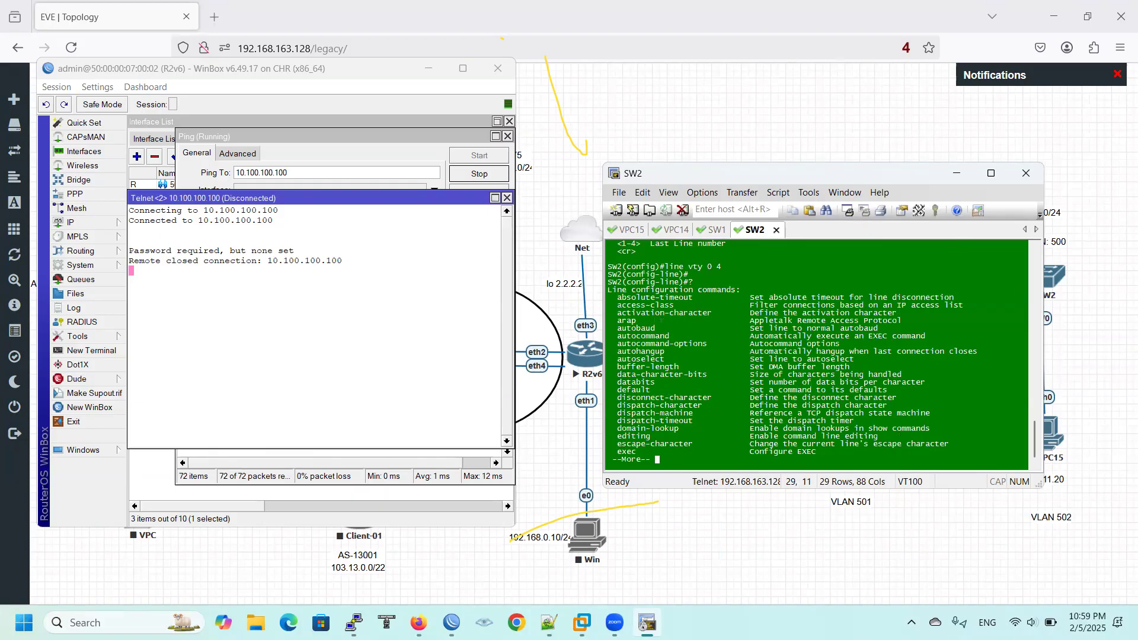
key(space)
key(space)
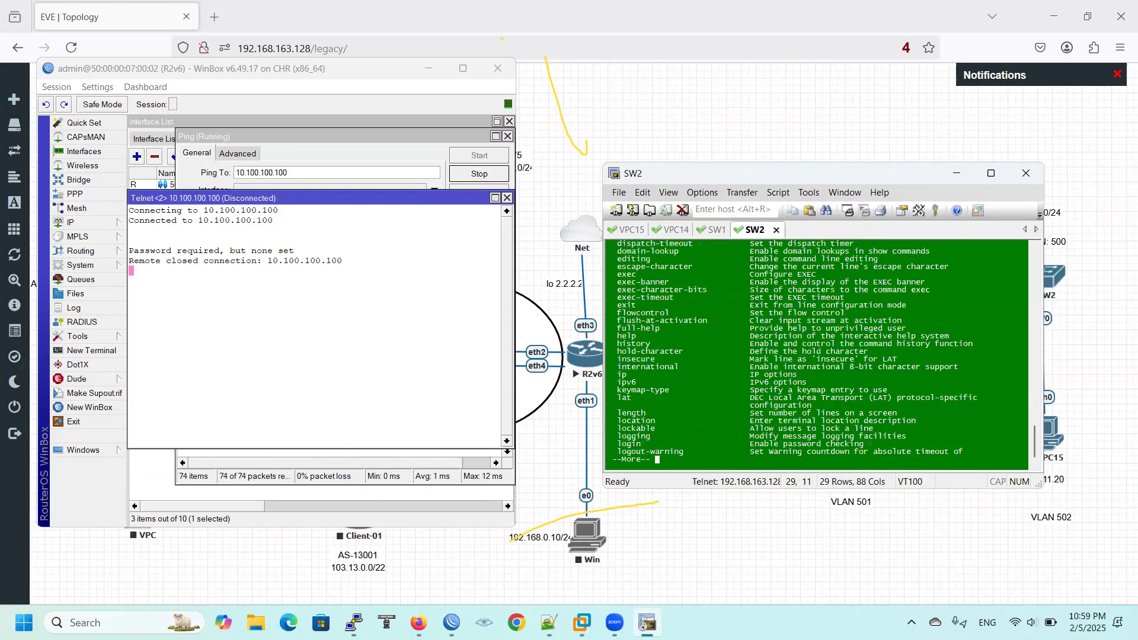
key(space)
- Check the login options on SW2 and set line vty 0 4 to login local
text(log)
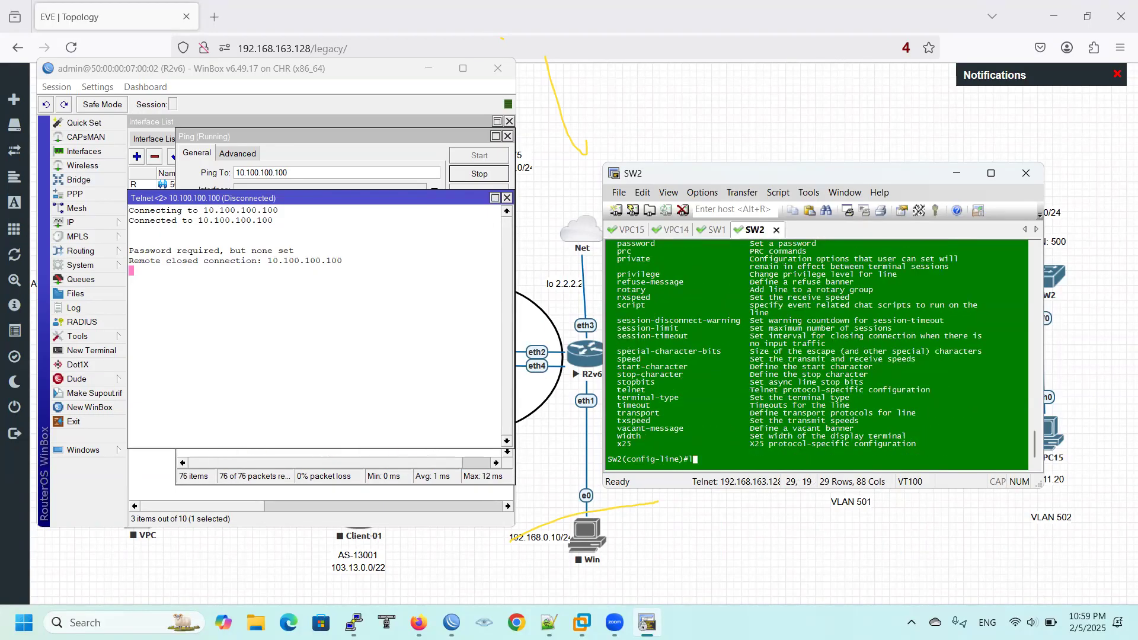
key(Tab)
text(i)
key(Tab)
text(?)
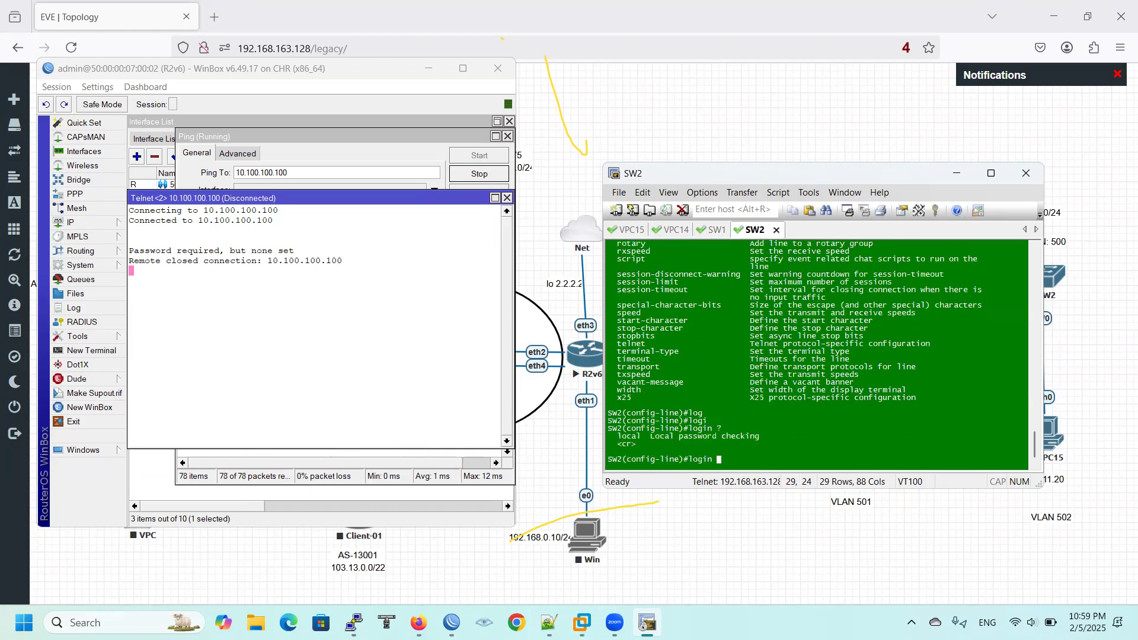
text(lo)
key(Tab)
key(Return)
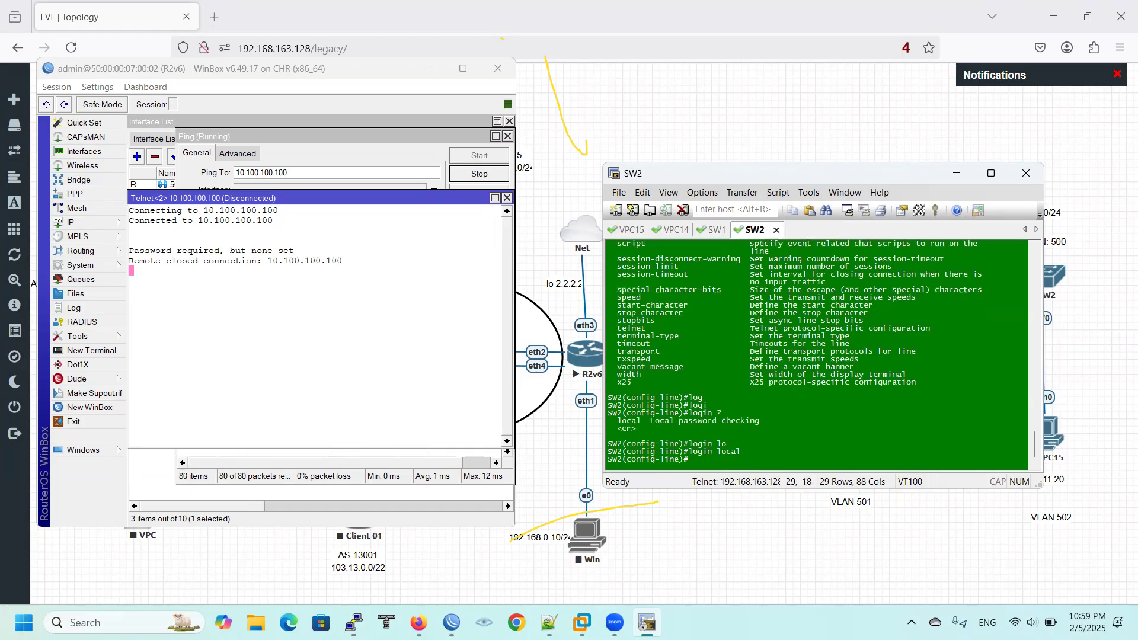
- Switch to the SW1 console and enter line configuration for line vty 0 4
click(717, 231)
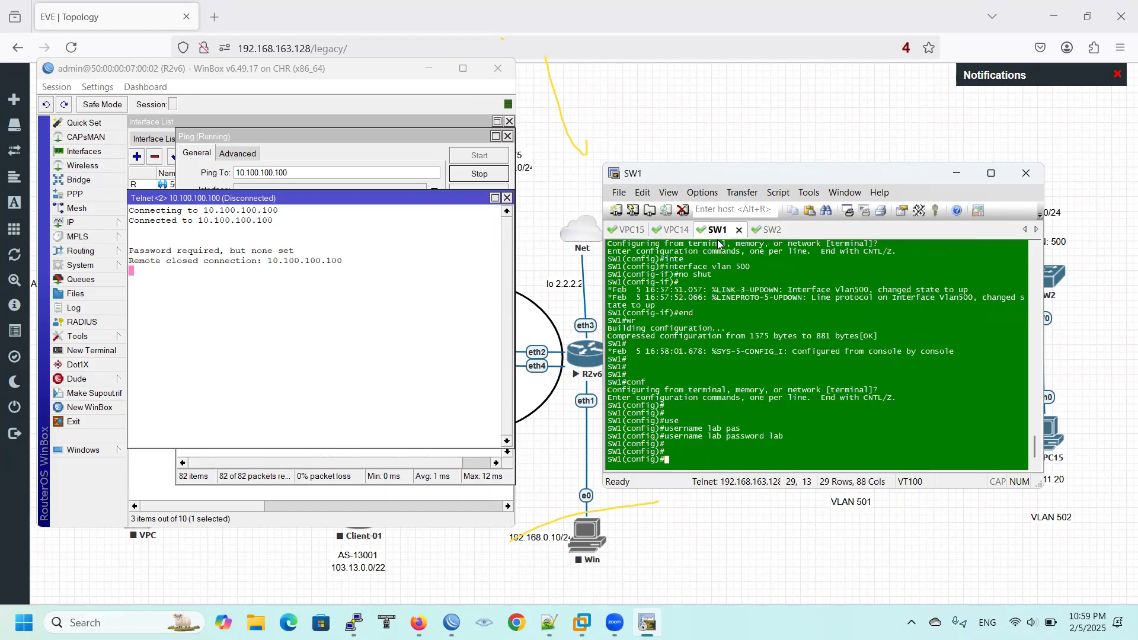
text(li)
key(Tab)
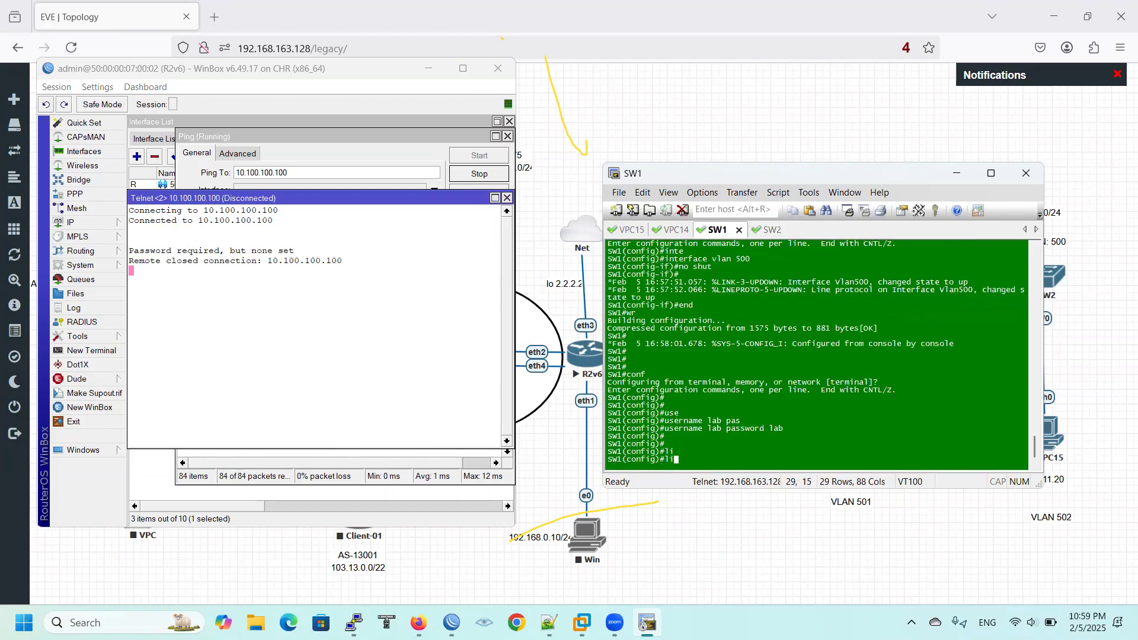
text(n)
key(Tab)
text(e vt)
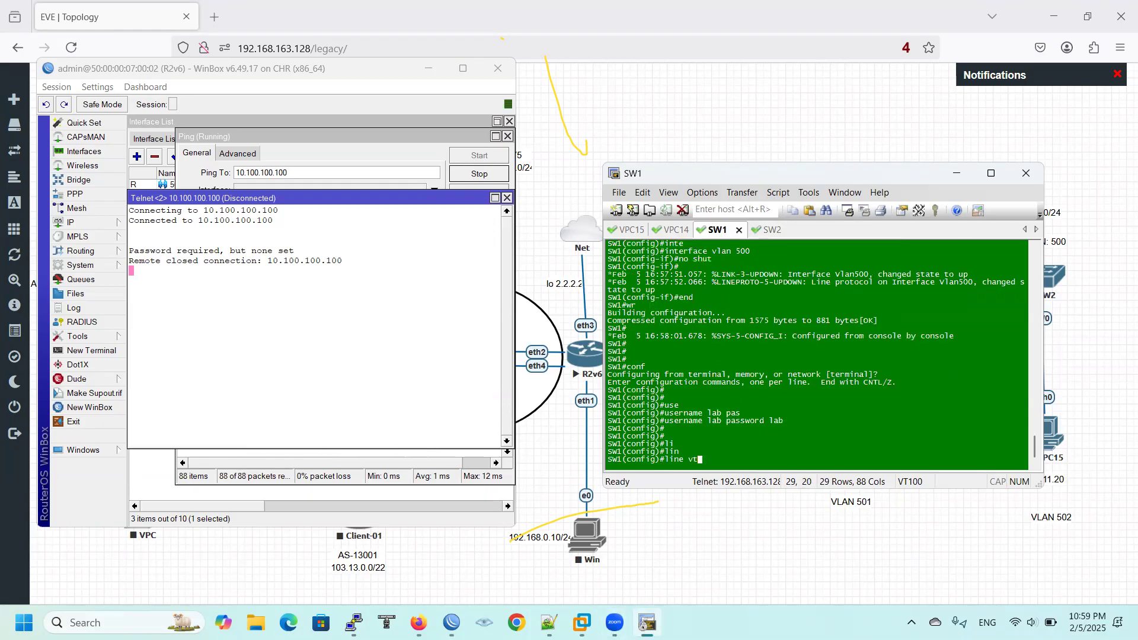
key(Tab)
text(0 4)
key(Return)
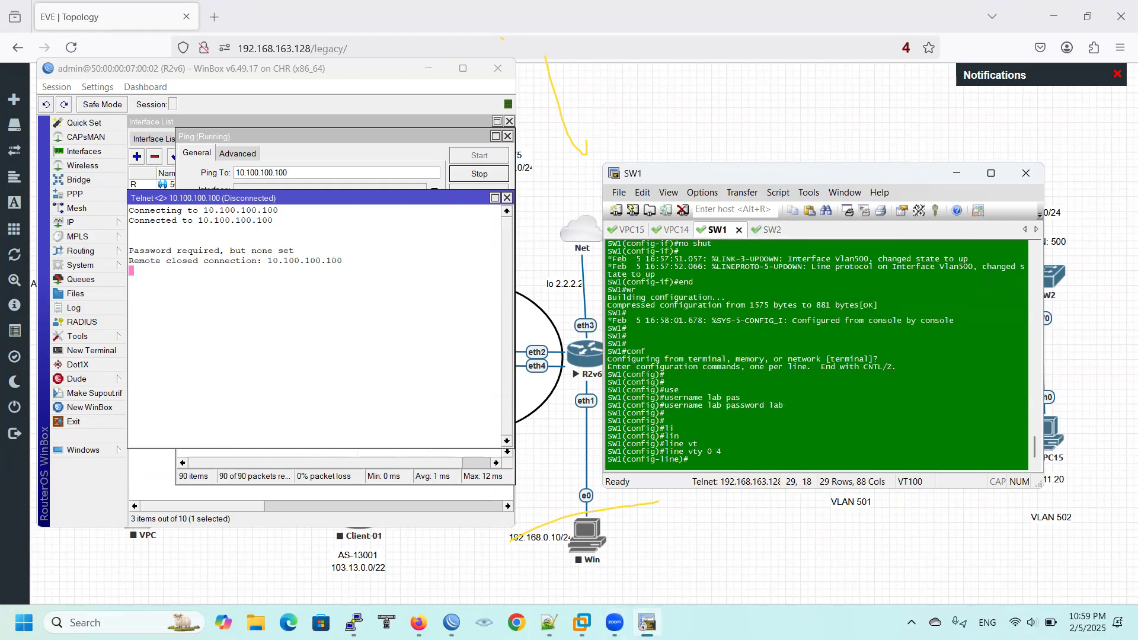
- Set SW1's vty lines to login local, leave configuration mode and save the configuration
text(logi)
key(Tab)
text(n loc)
key(Tab)
key(Return)
text(end)
key(Return)
text(wr)
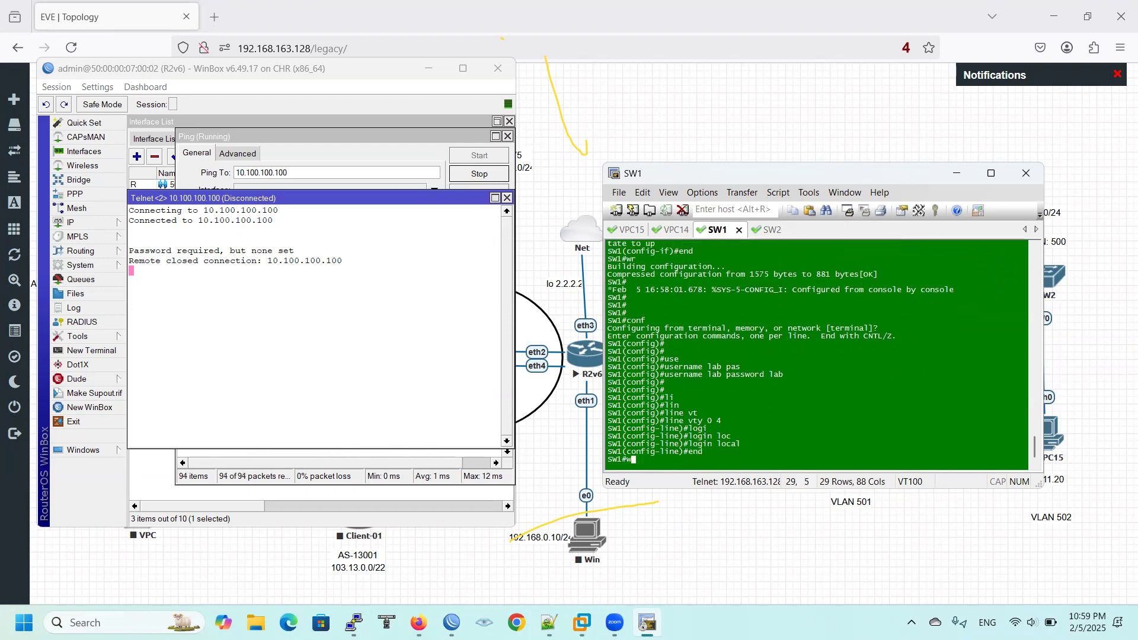
key(Return)
- Return to the SW2 console, leave configuration mode and save the configuration
click(764, 230)
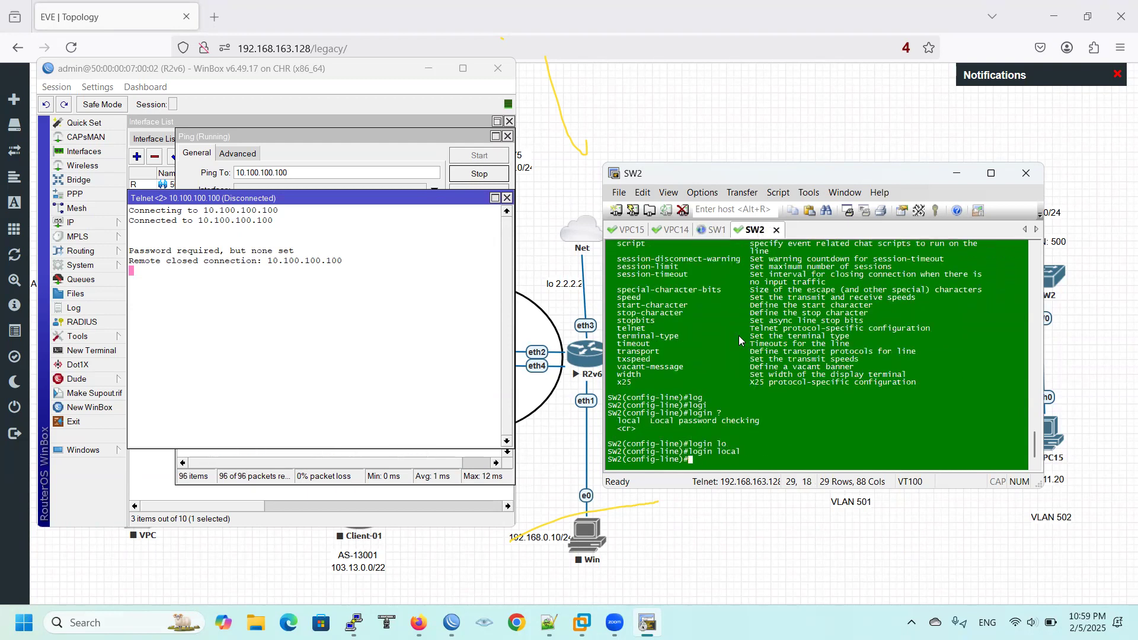
key(Return)
text(wr)
key(Return)
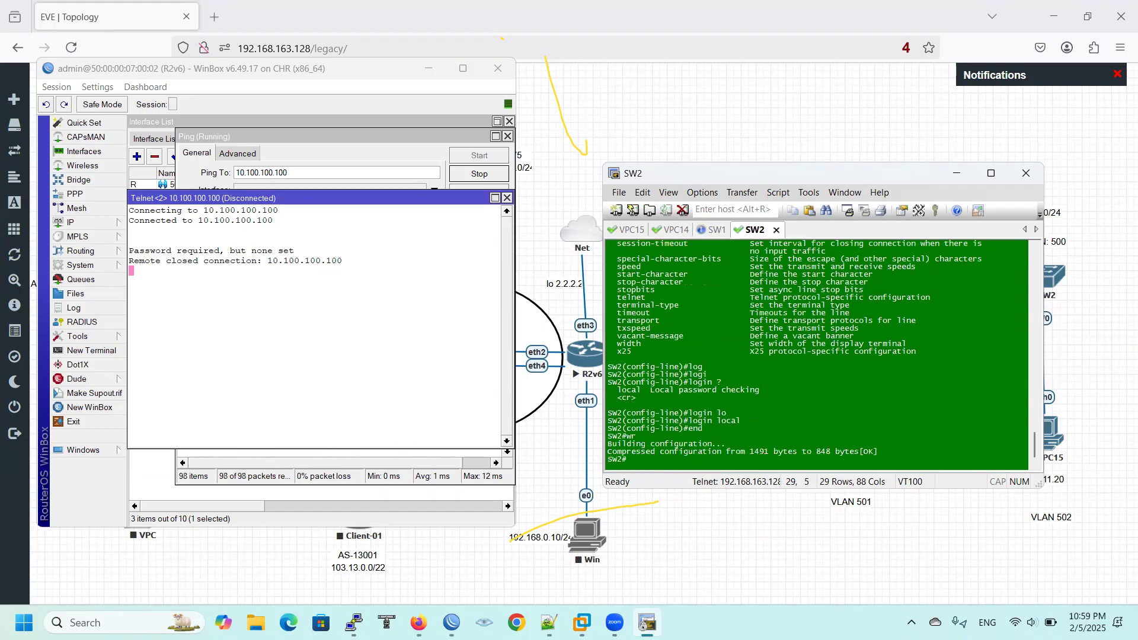
- Replace R2v6's disconnected Telnet window with a new Telnet session to 10.100.100.100 and log in as lab with the account password
click(507, 200)
click(99, 338)
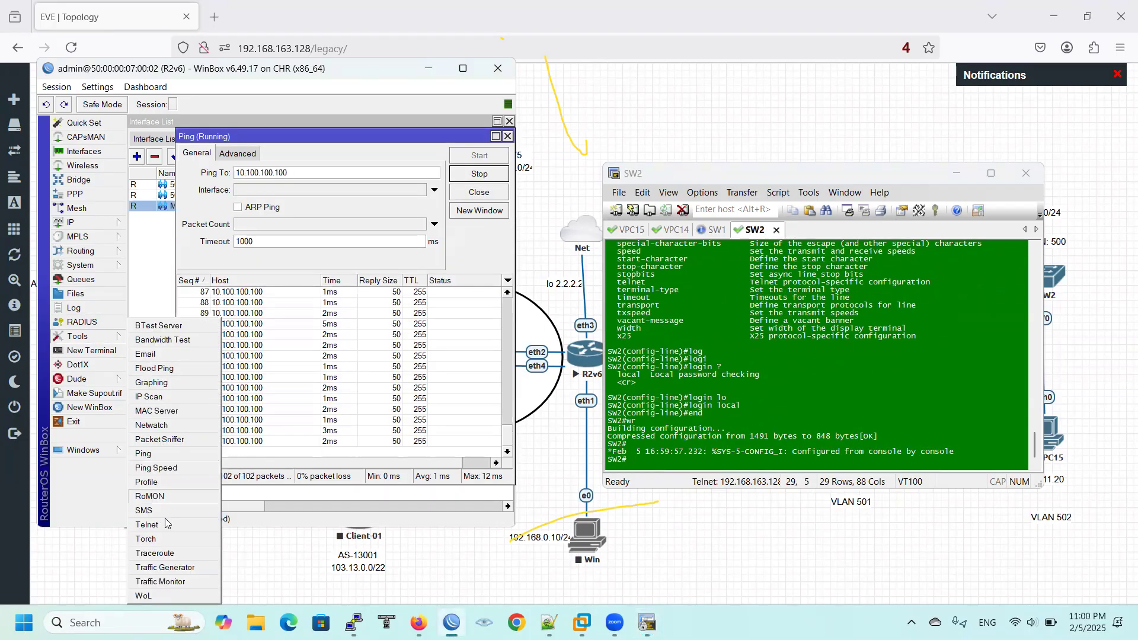
click(166, 532)
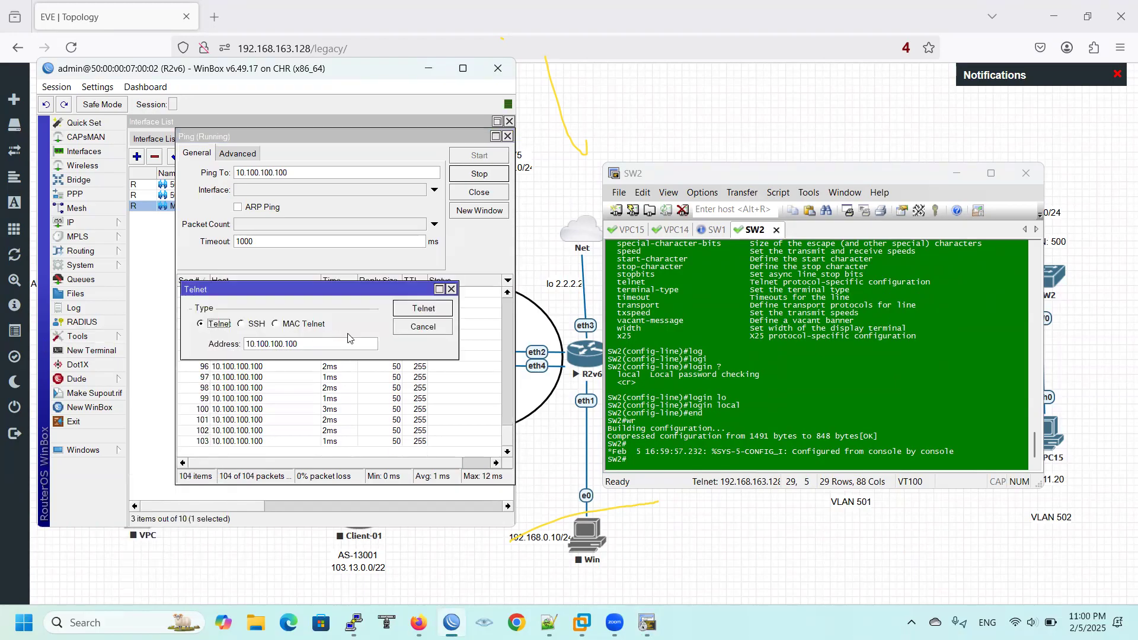
click(423, 309)
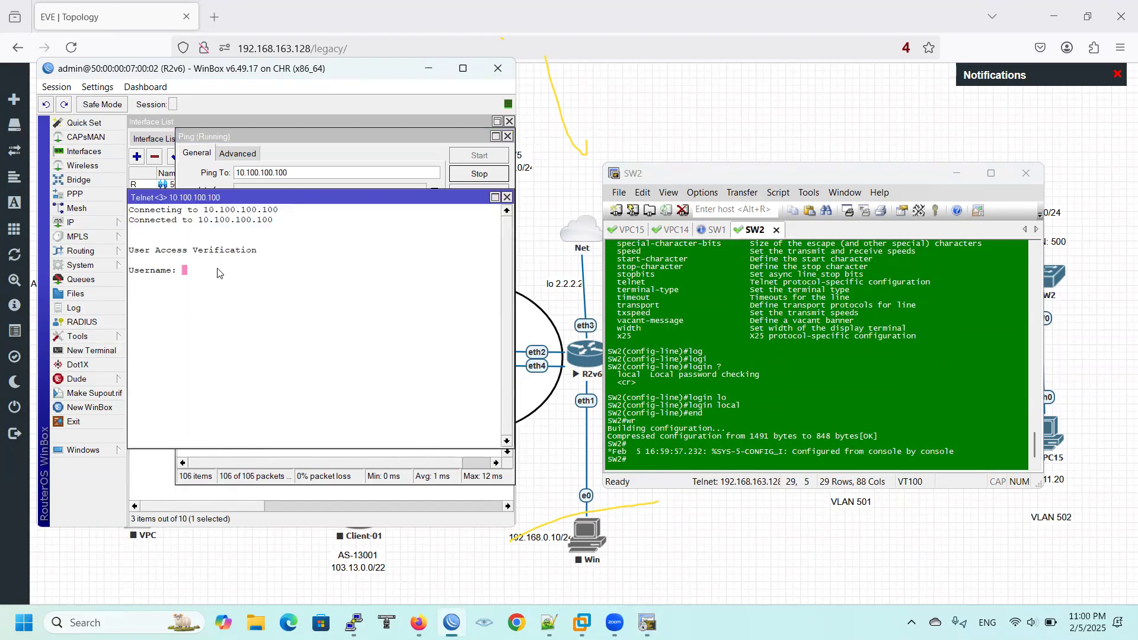
text(lab)
key(Return)
key(Return)
- Try to enter privileged mode on SW1 through the Telnet session
text(ena)
key(Return)
key(Return)
key(Return)
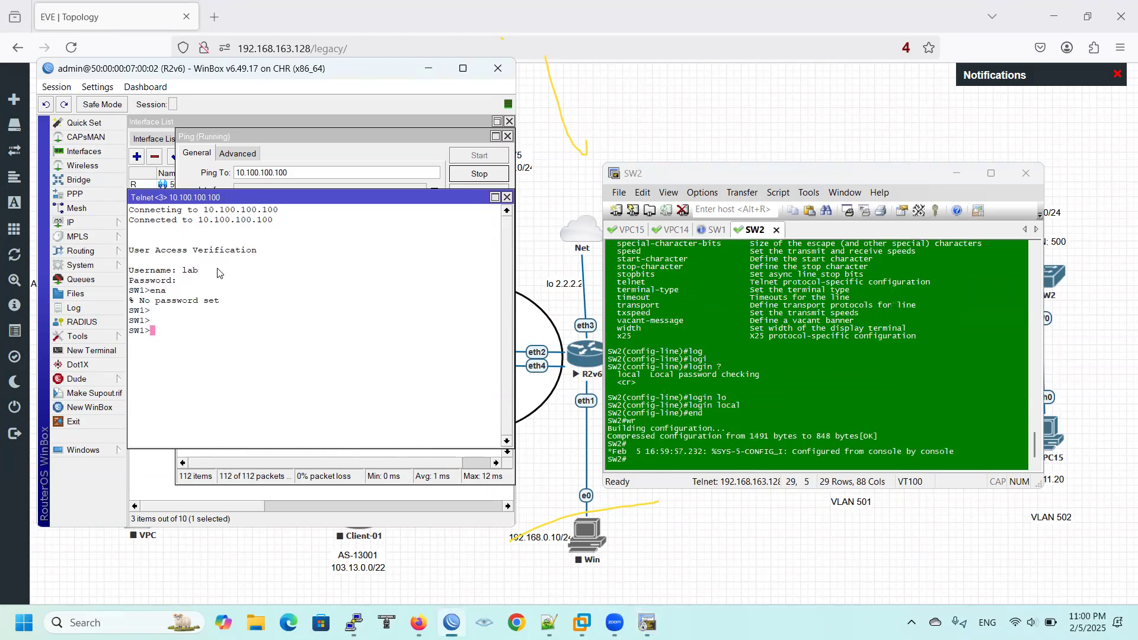
mouse_move(163, 334)
mouse_down()
mouse_move(145, 323)
mouse_move(154, 327)
mouse_up()
click(172, 331)
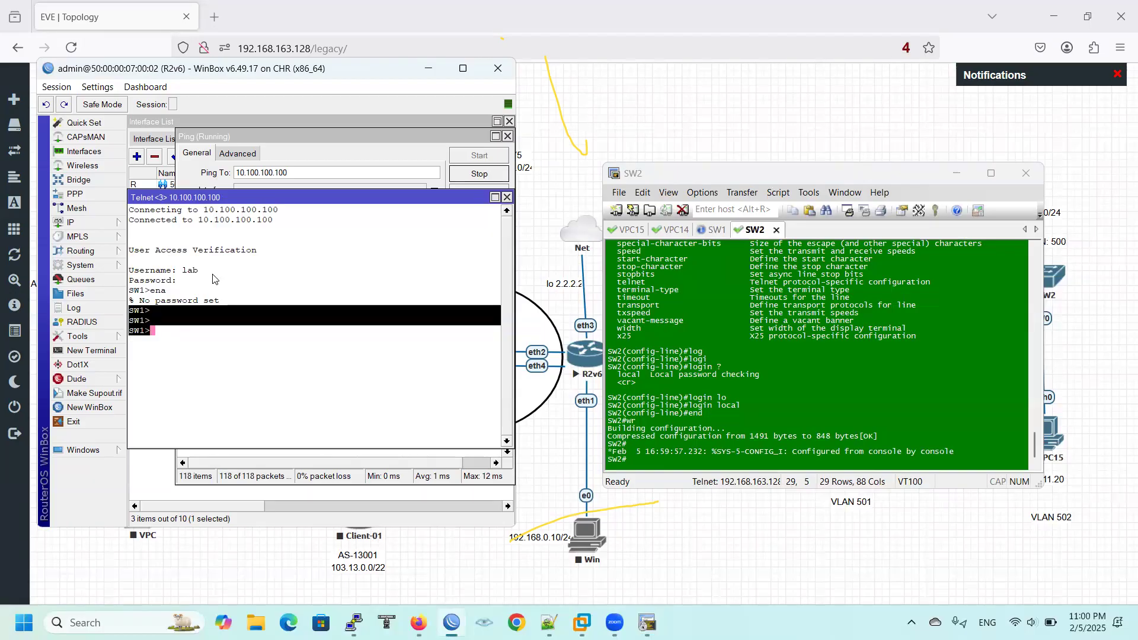
click(175, 343)
text(ena)
key(Tab)
key(Return)
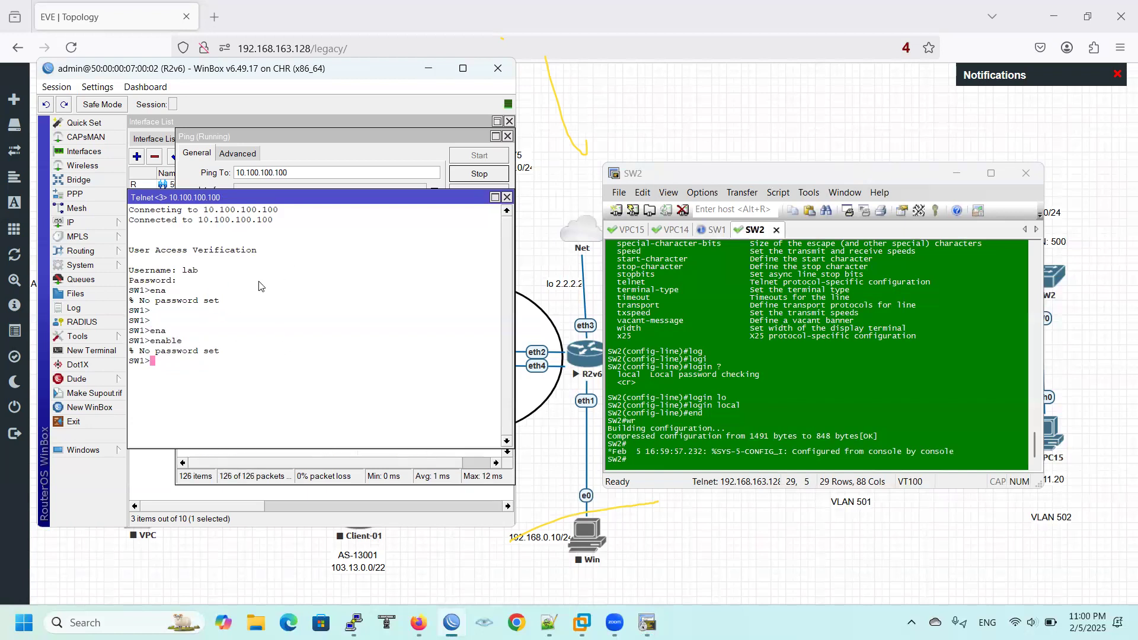
- Switch back to SecureCRT and enter global configuration mode on SW2
click(705, 379)
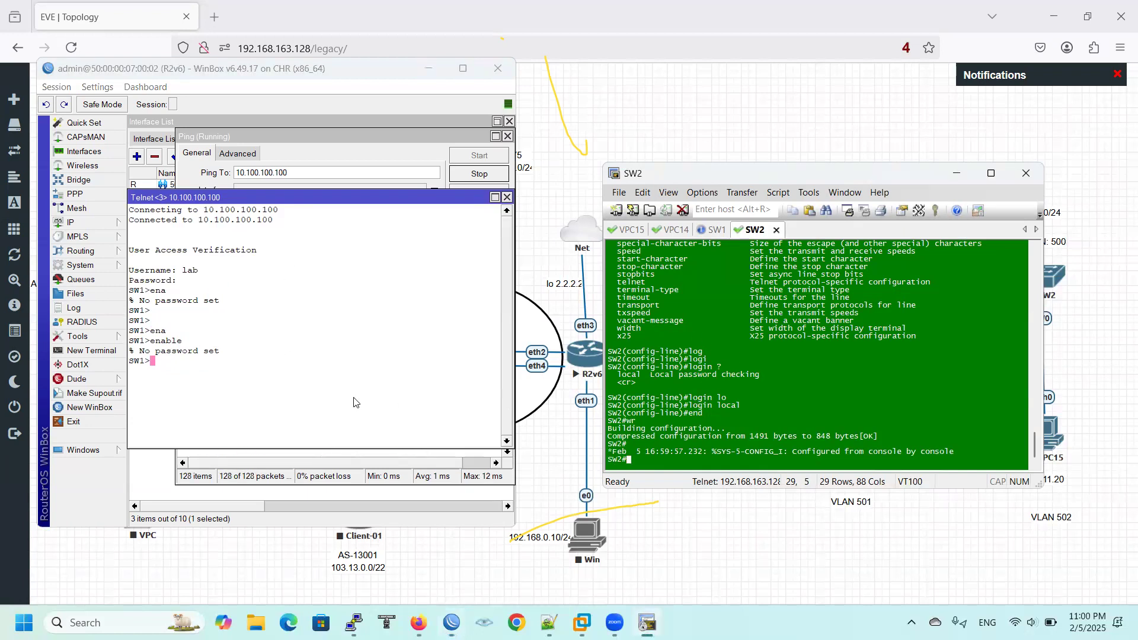
click(590, 368)
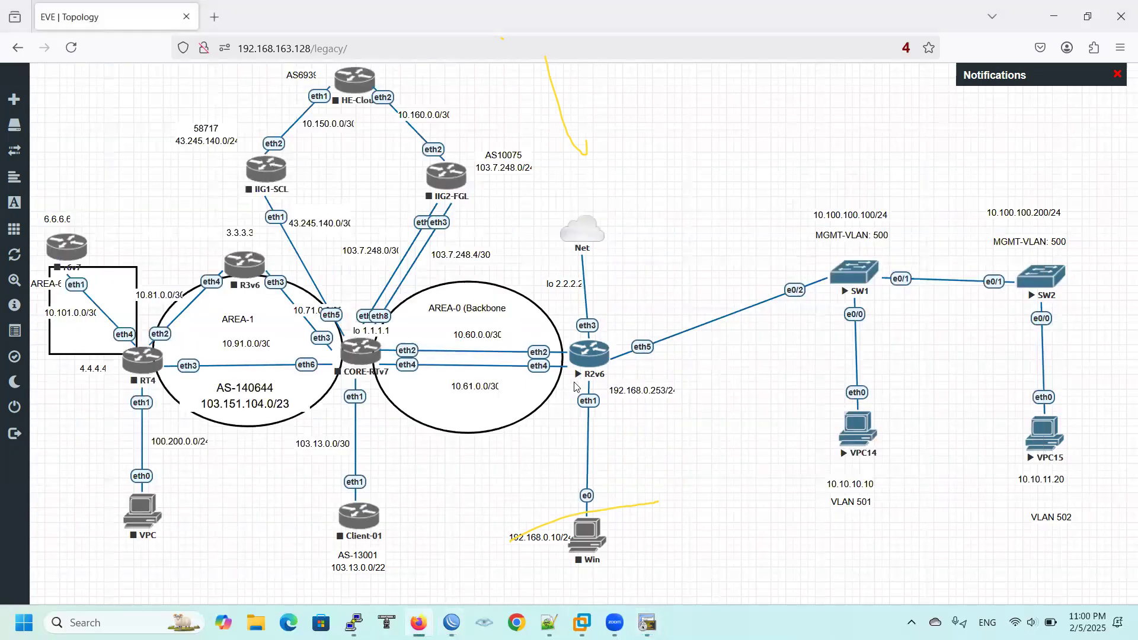
click(647, 622)
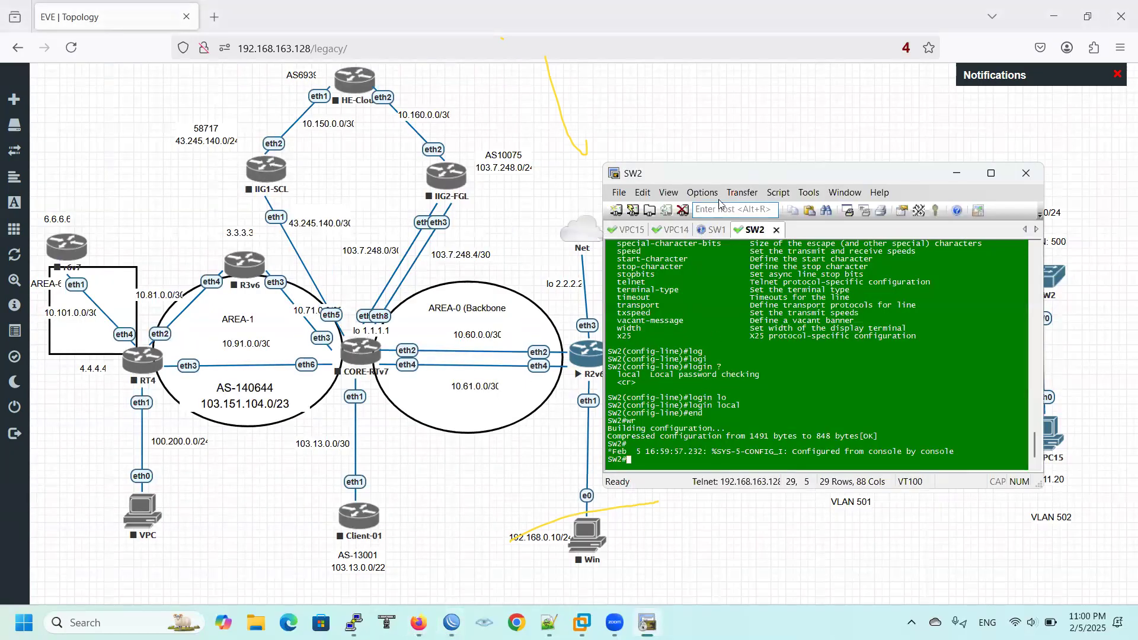
drag(754, 179, 593, 149)
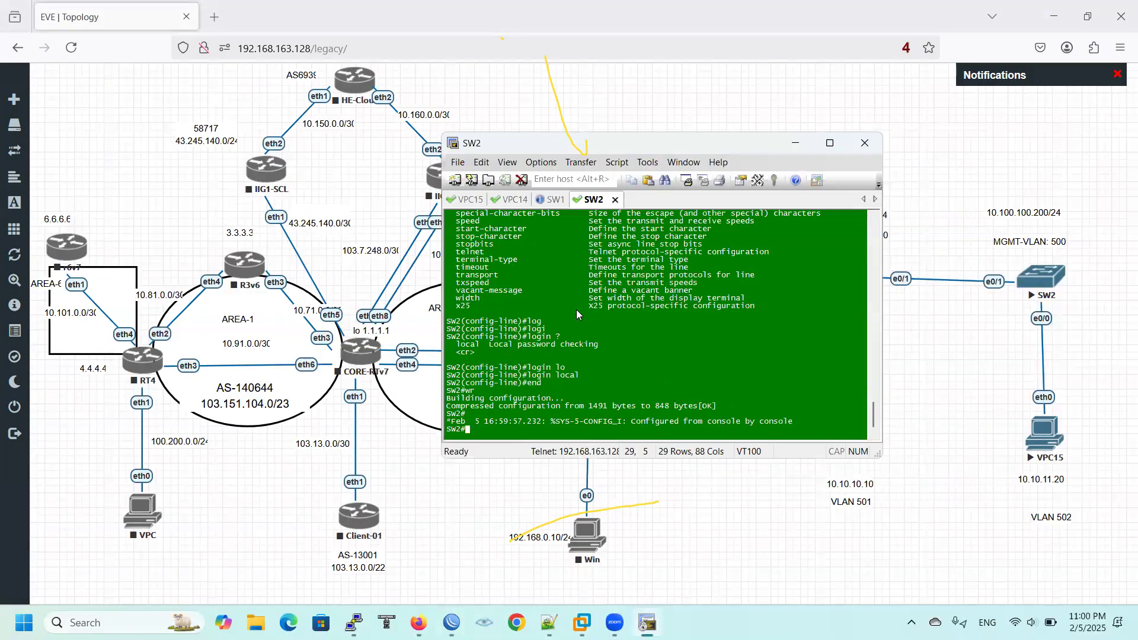
text(conf)
key(Return)
key(Return)
key(Return)
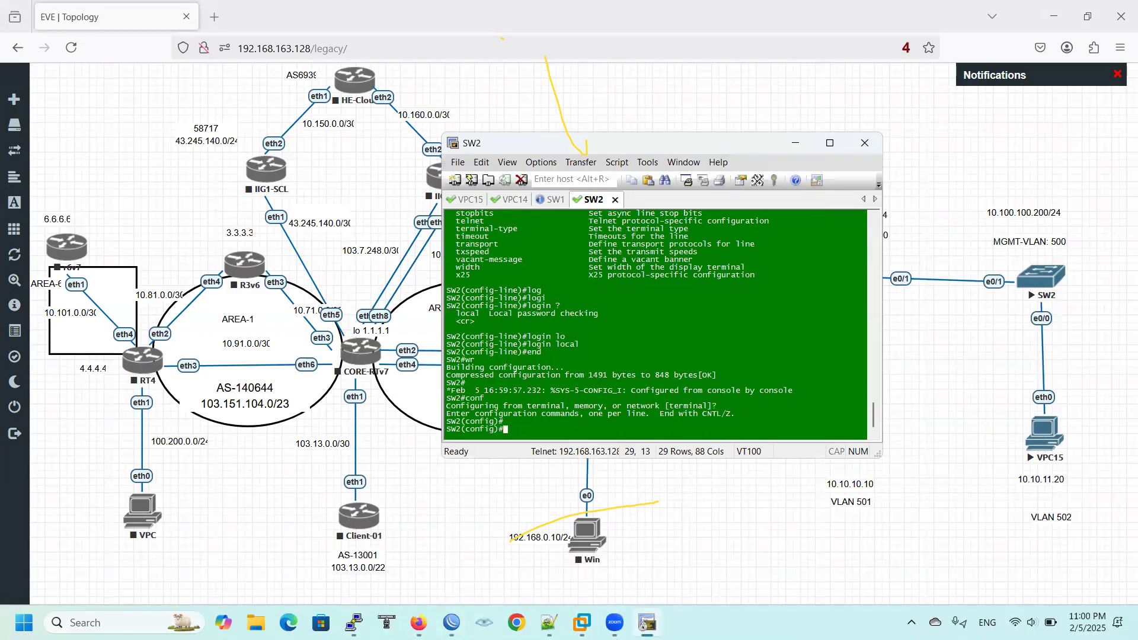
- Enter global configuration mode on the SW1 console and set the enable password
click(554, 200)
text(conf t)
key(Return)
key(Return)
key(Return)
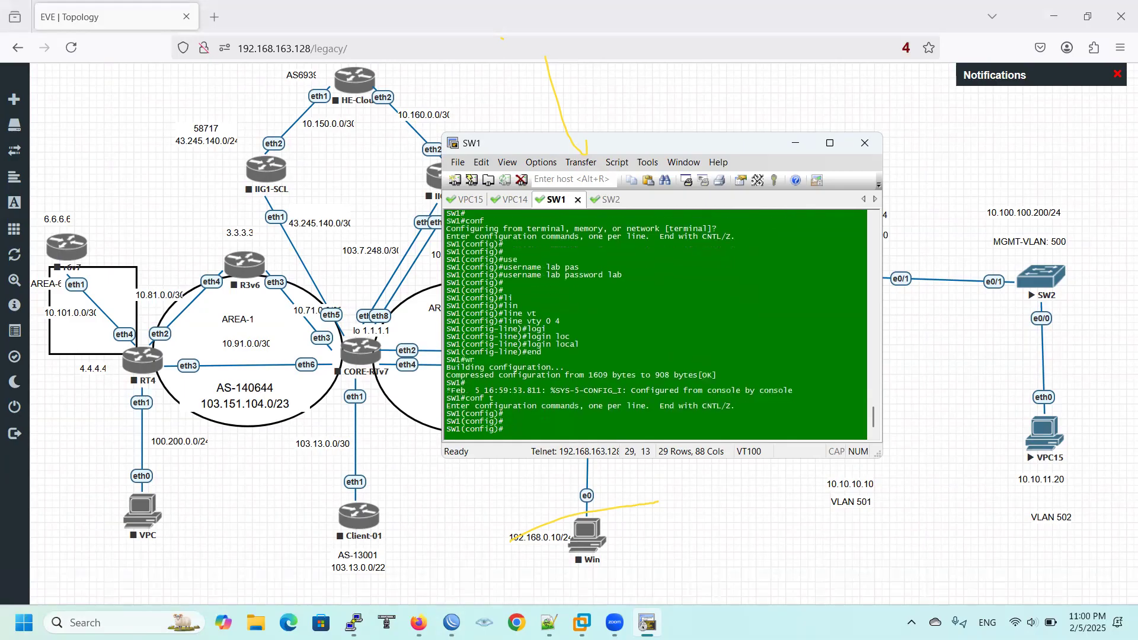
text(en)
key(Tab)
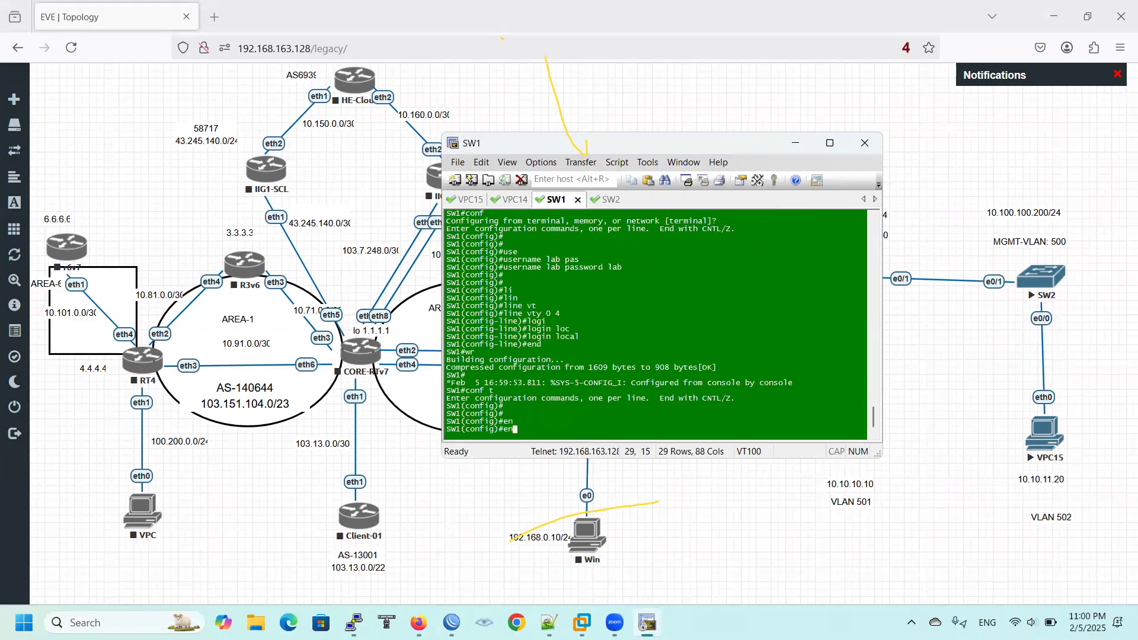
text(a)
key(Tab)
text(pas)
key(Tab)
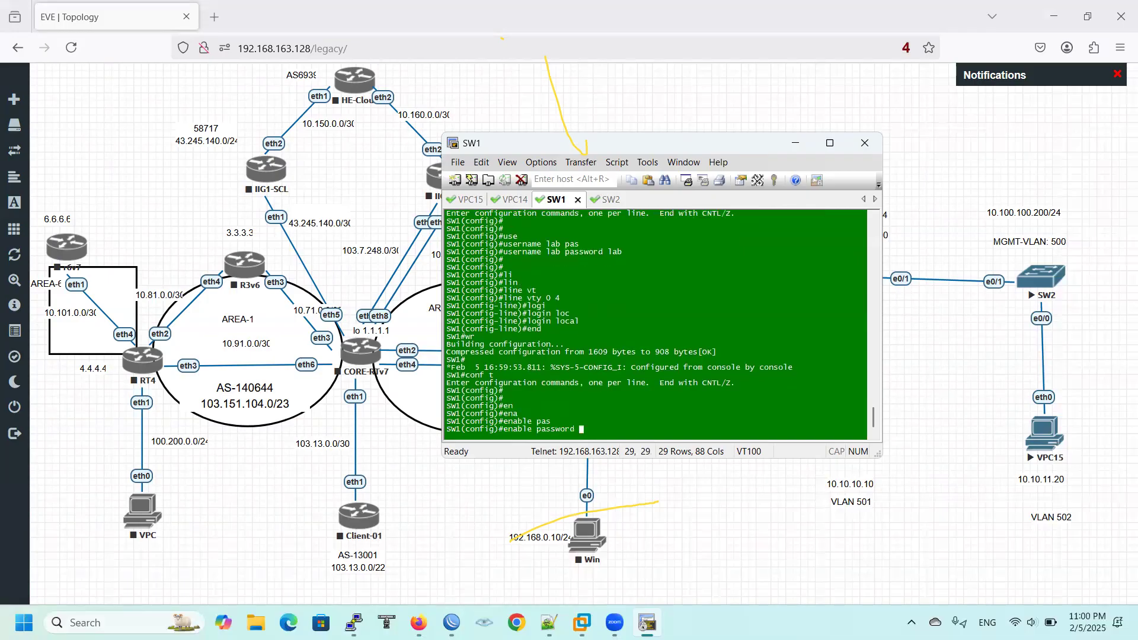
text(lab)
key(Return)
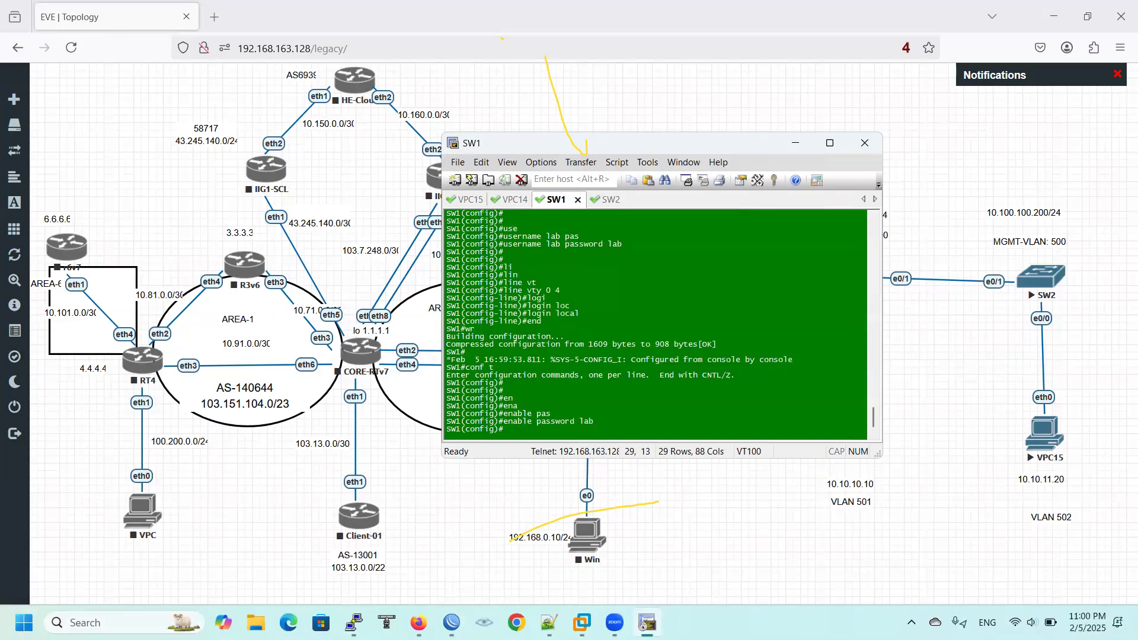
- Switch to WinBox on R2v6 and close the Telnet, Ping and Address List windows
key(alt+Tab)
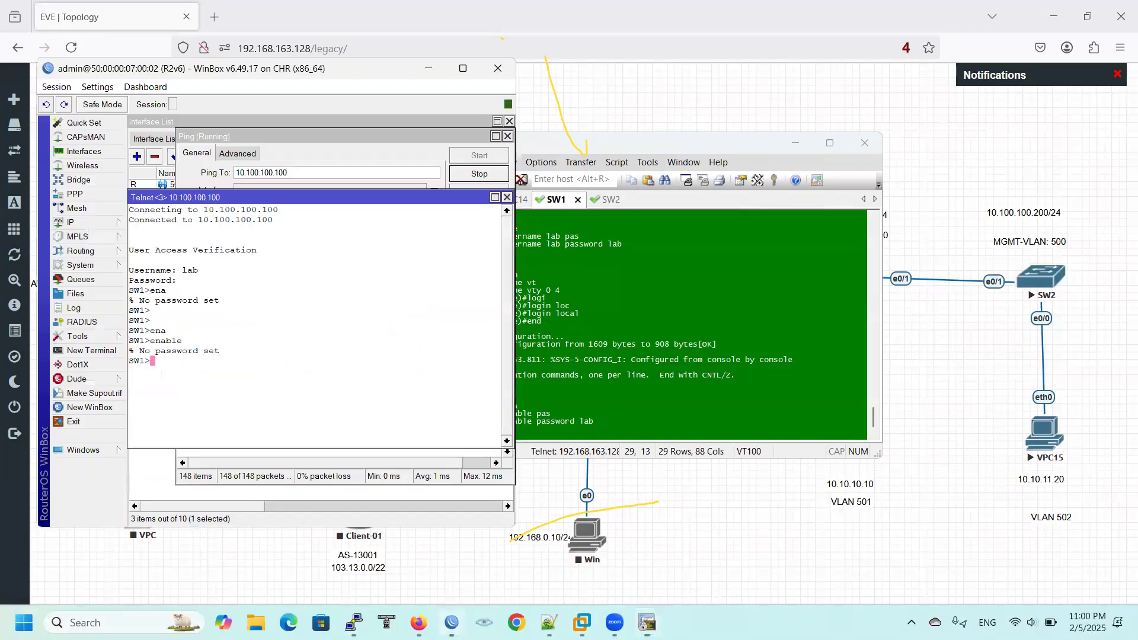
click(506, 197)
click(478, 192)
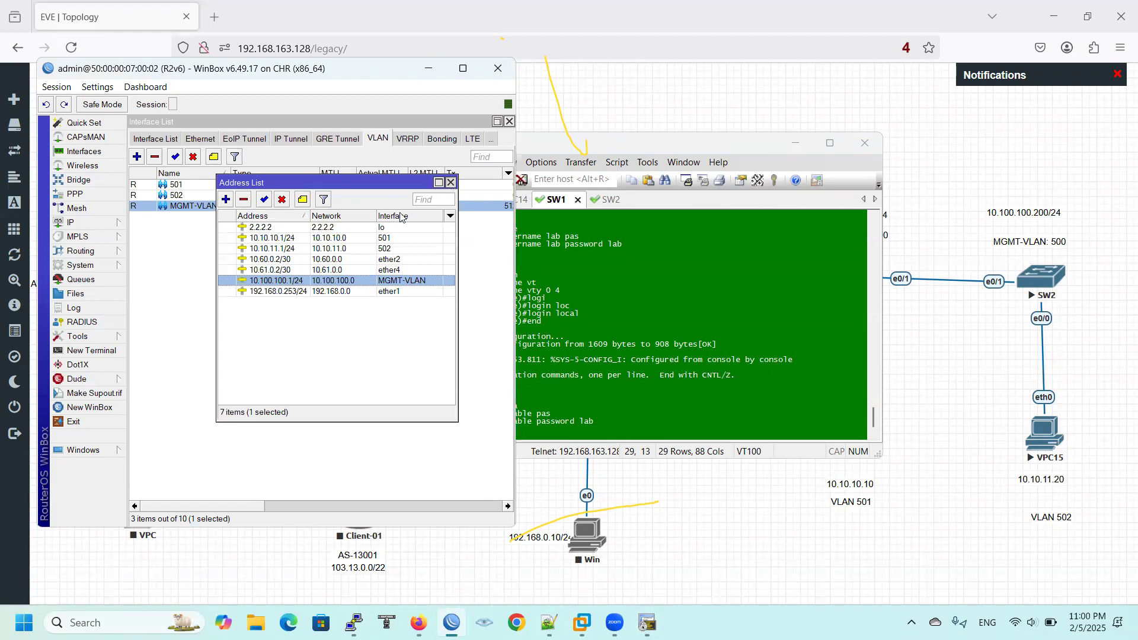
click(450, 182)
- Open a Telnet session from R2v6 to 10.100.100.100 and log in as lab with the account password
click(115, 337)
click(170, 526)
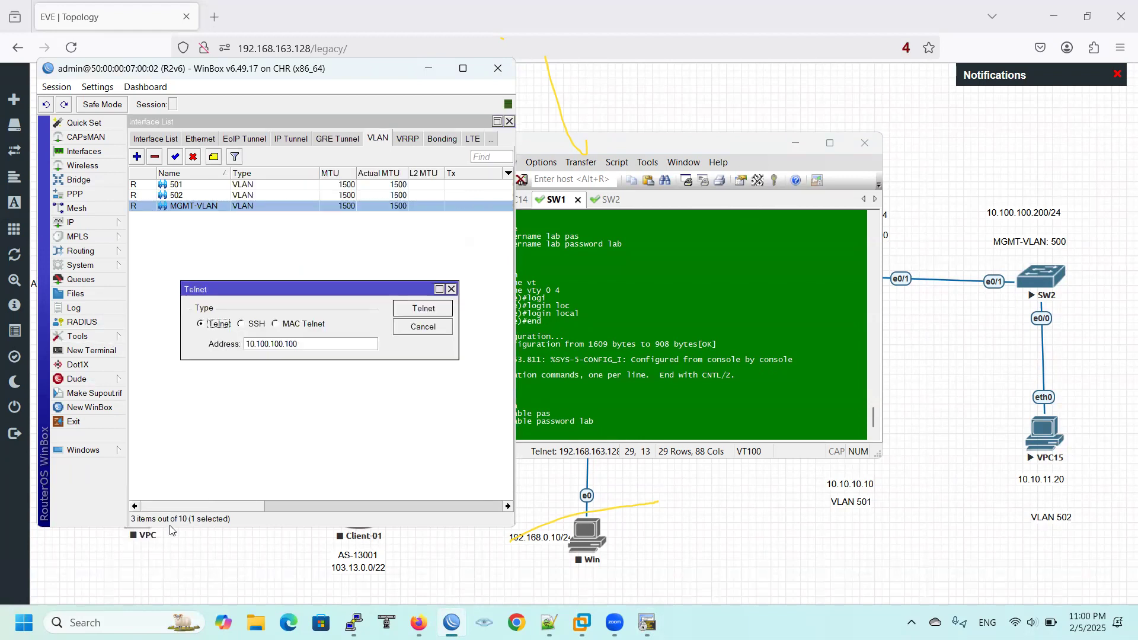
click(422, 312)
text(lab)
key(Return)
key(Return)
- Enter privileged mode on SW1 over Telnet with the enable password, and enter global configuration mode
text(ena)
key(Return)
text(lab)
key(Return)
key(Return)
key(Return)
text(conf t)
key(Return)
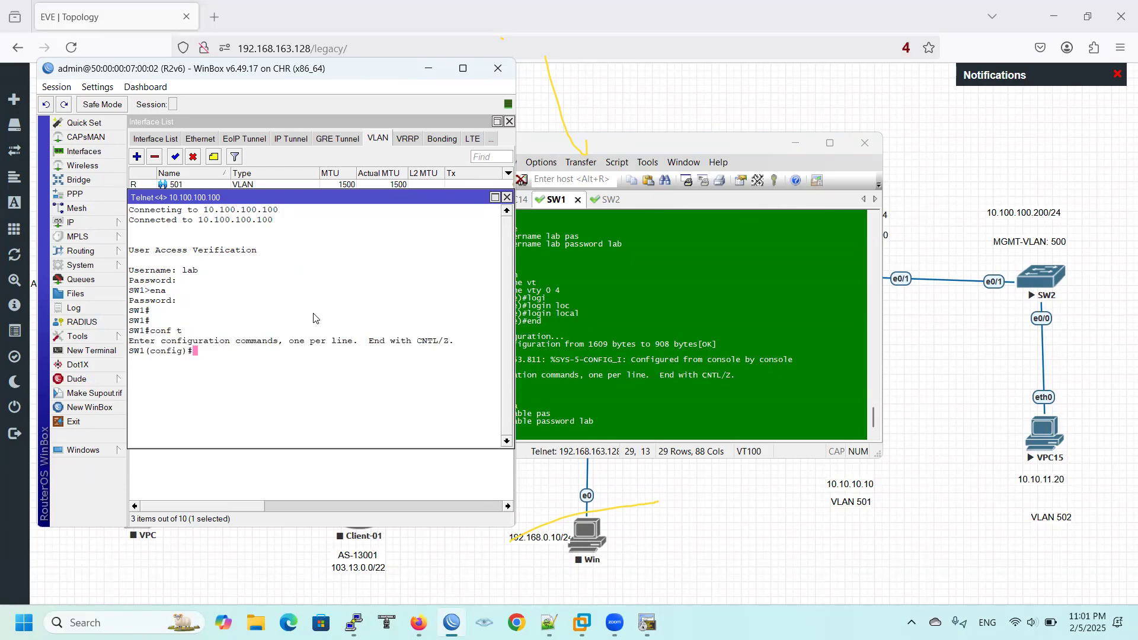
key(Return)
key(Return)
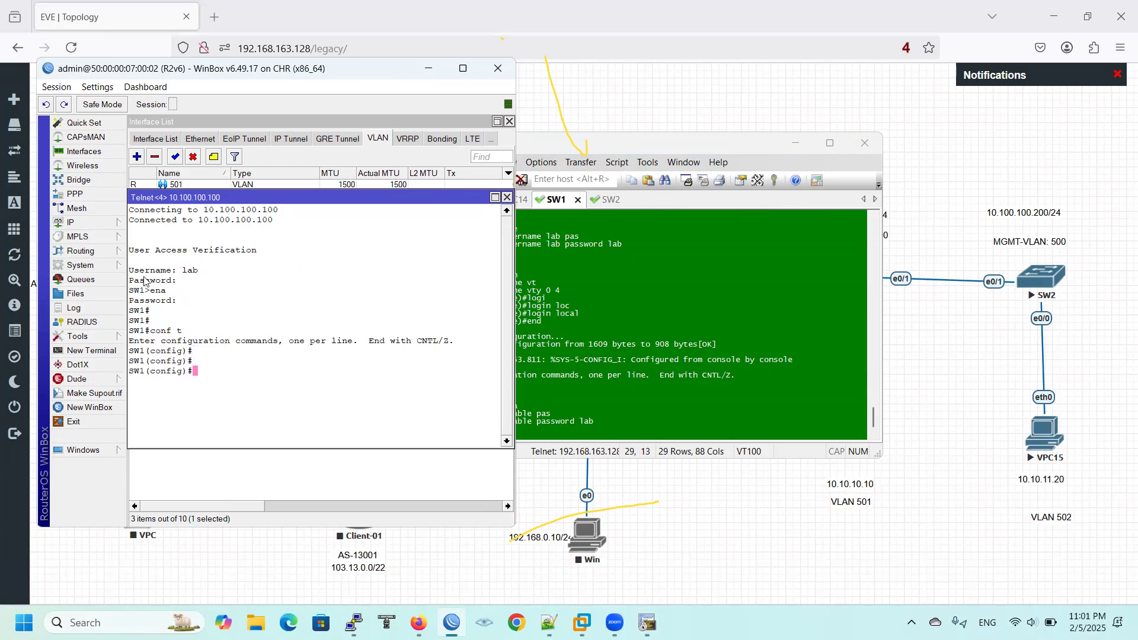
drag(145, 270, 222, 371)
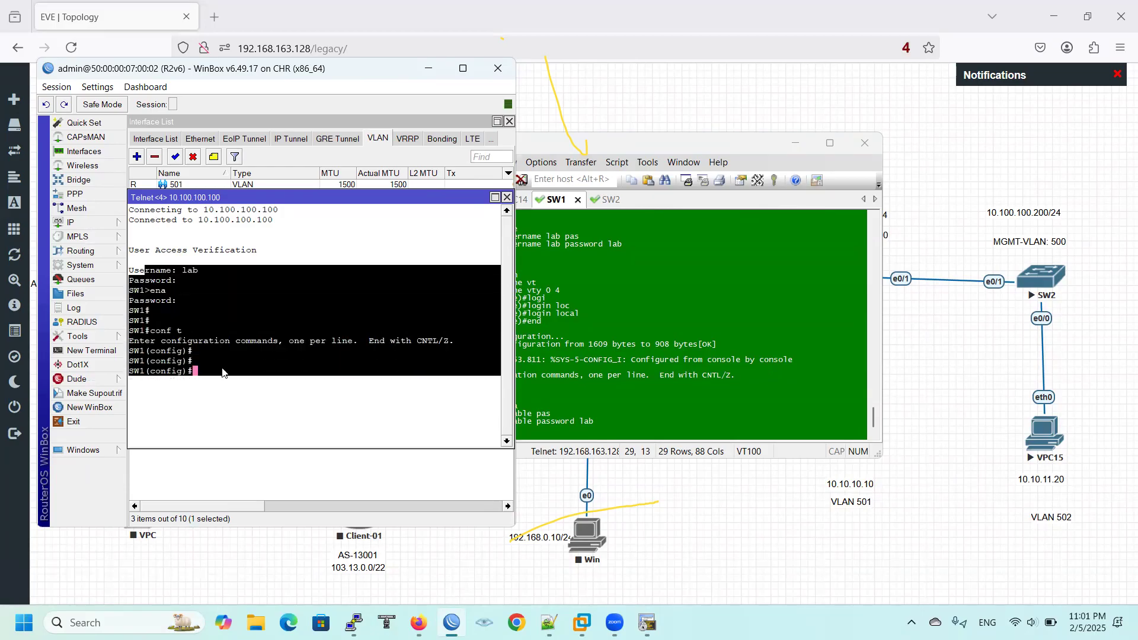
- Close SecureCRT and disconnect all of its sessions
click(864, 143)
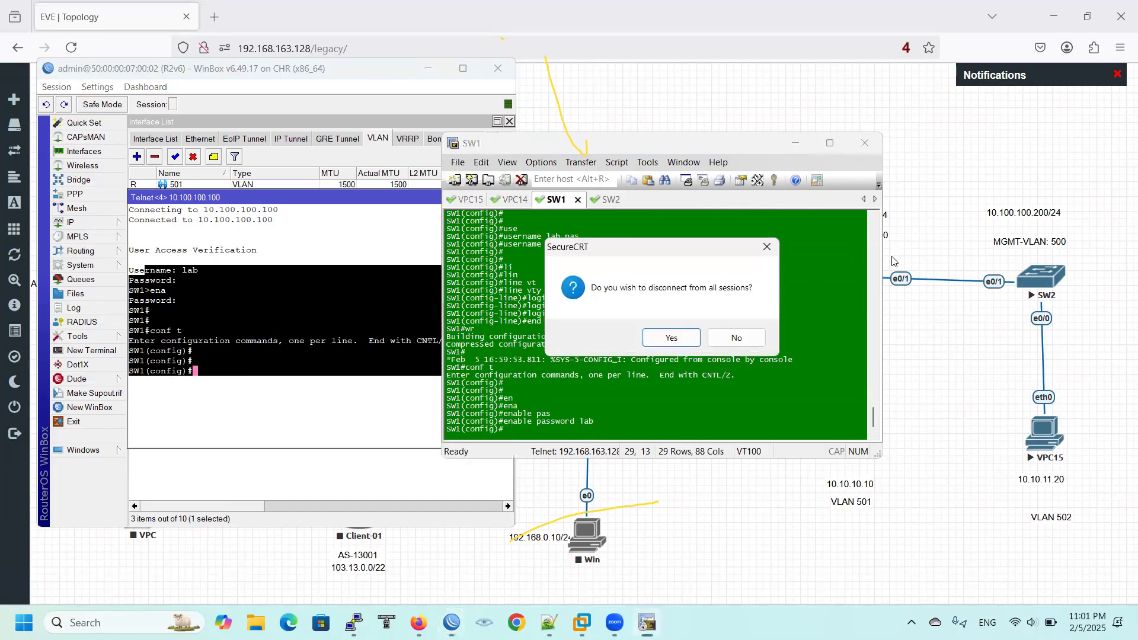
click(673, 339)
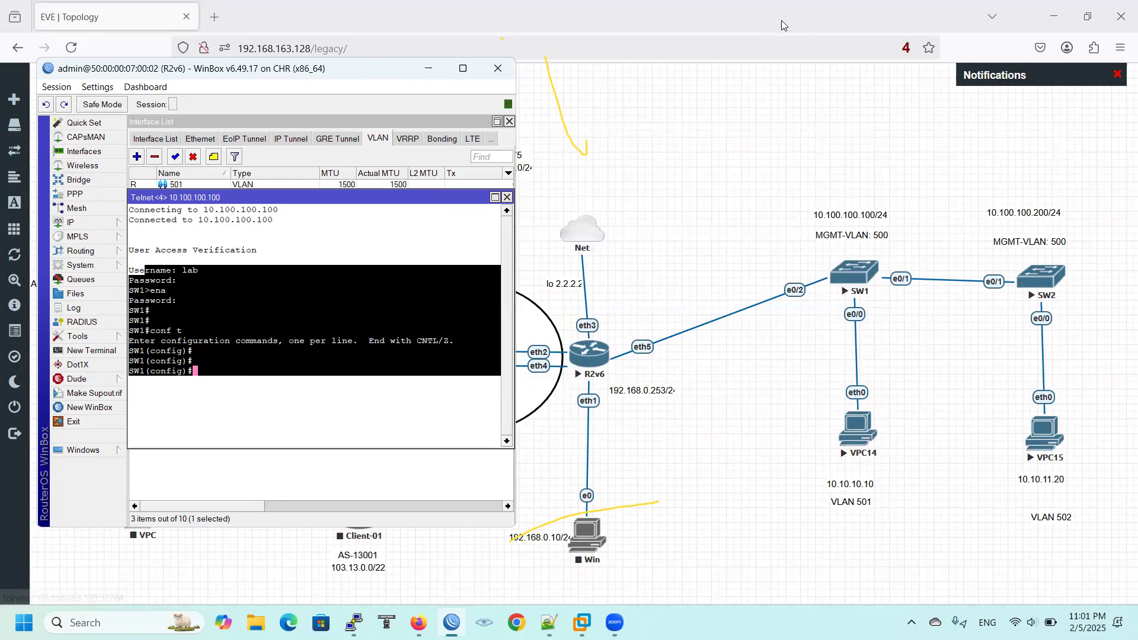
drag(592, 326, 593, 307)
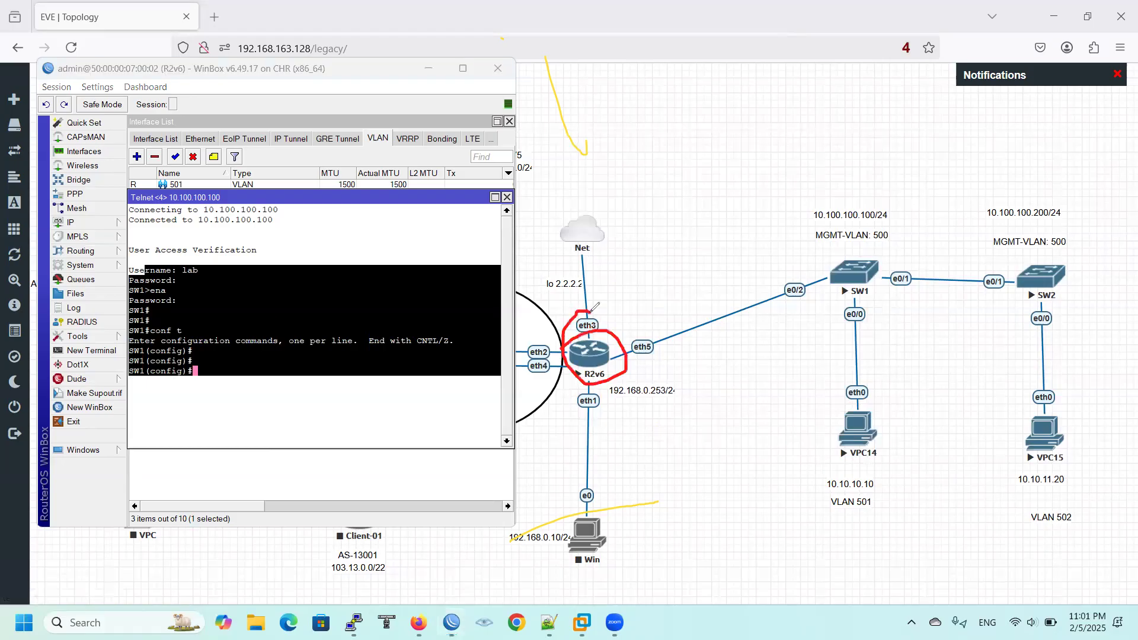
drag(604, 302, 610, 323)
mouse_move(805, 158)
mouse_down()
mouse_move(812, 184)
mouse_move(824, 159)
mouse_up()
drag(845, 150, 849, 168)
mouse_move(862, 146)
mouse_down()
mouse_move(853, 157)
mouse_move(892, 153)
mouse_up()
mouse_move(1045, 160)
mouse_down()
mouse_move(1047, 197)
mouse_move(1080, 164)
mouse_move(1084, 180)
mouse_move(1105, 169)
mouse_up()
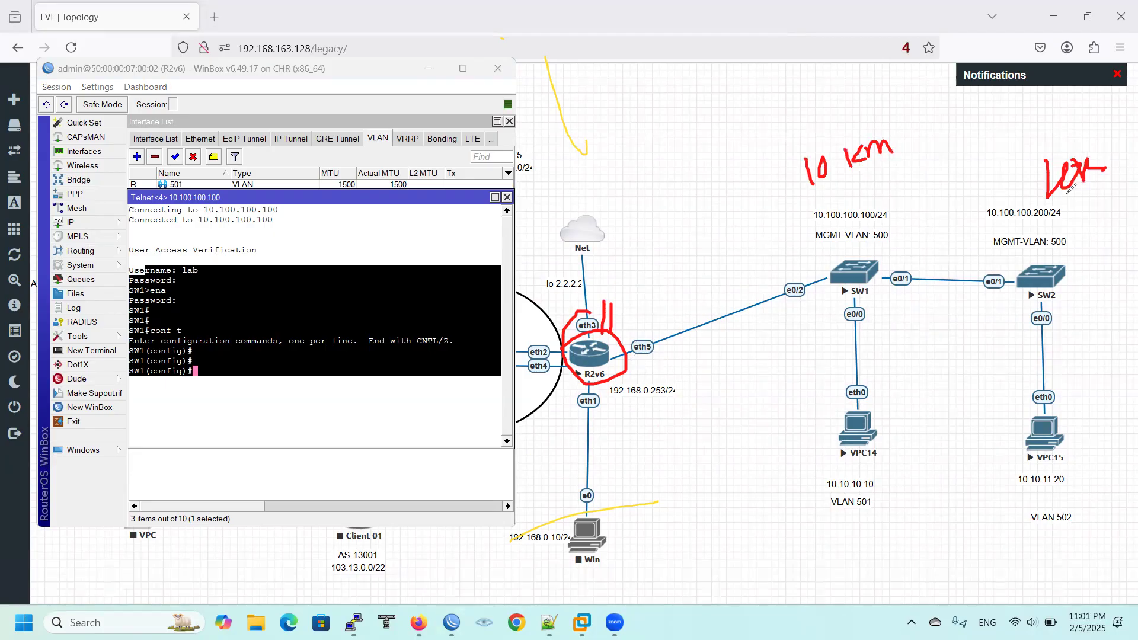
drag(815, 206, 918, 151)
drag(1025, 214, 1117, 176)
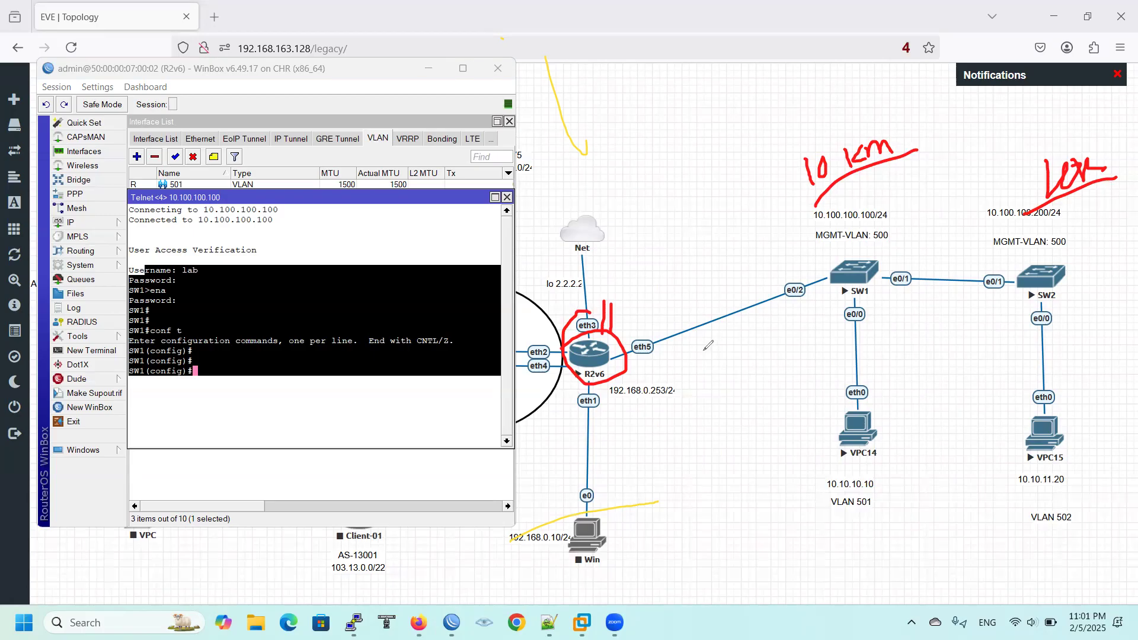
drag(849, 263, 858, 269)
drag(892, 234, 859, 269)
mouse_move(1005, 260)
mouse_down()
mouse_move(1018, 270)
mouse_move(1041, 251)
mouse_up()
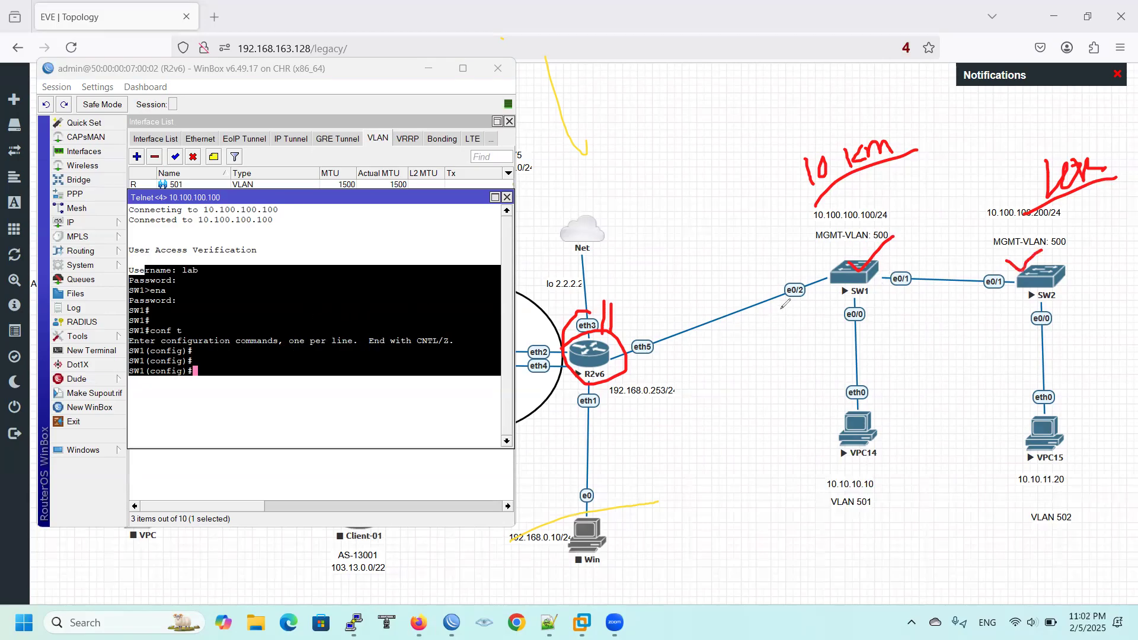